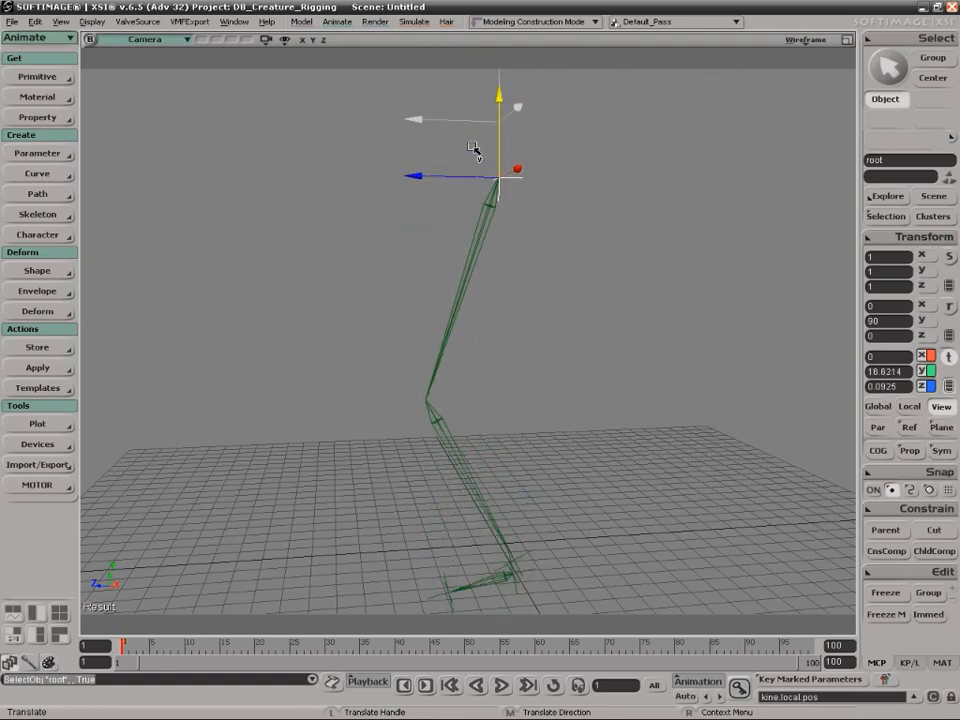
Try raising the leg chain's root along the Y axis, and undo each test move.
{"action": "left_click_drag", "start_coordinate": [455, 103], "coordinate": [497, 146]}
{"action": "key", "text": "ctrl+z"}
{"action": "key", "text": "s"}
{"action": "right_click_drag", "start_coordinate": [611, 324], "coordinate": [606, 328]}
{"action": "left_click_drag", "start_coordinate": [500, 90], "coordinate": [476, 111]}
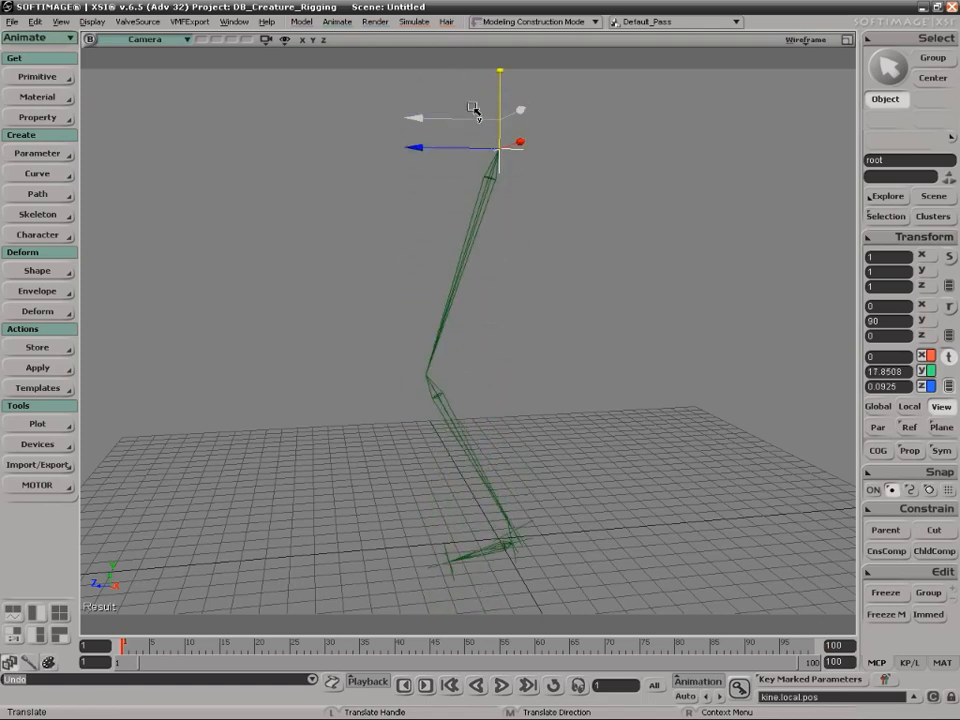
{"action": "key", "text": "ctrl+z"}
{"action": "key", "text": "s"}
{"action": "right_click_drag", "start_coordinate": [540, 257], "coordinate": [551, 285]}
{"action": "key", "text": "v"}
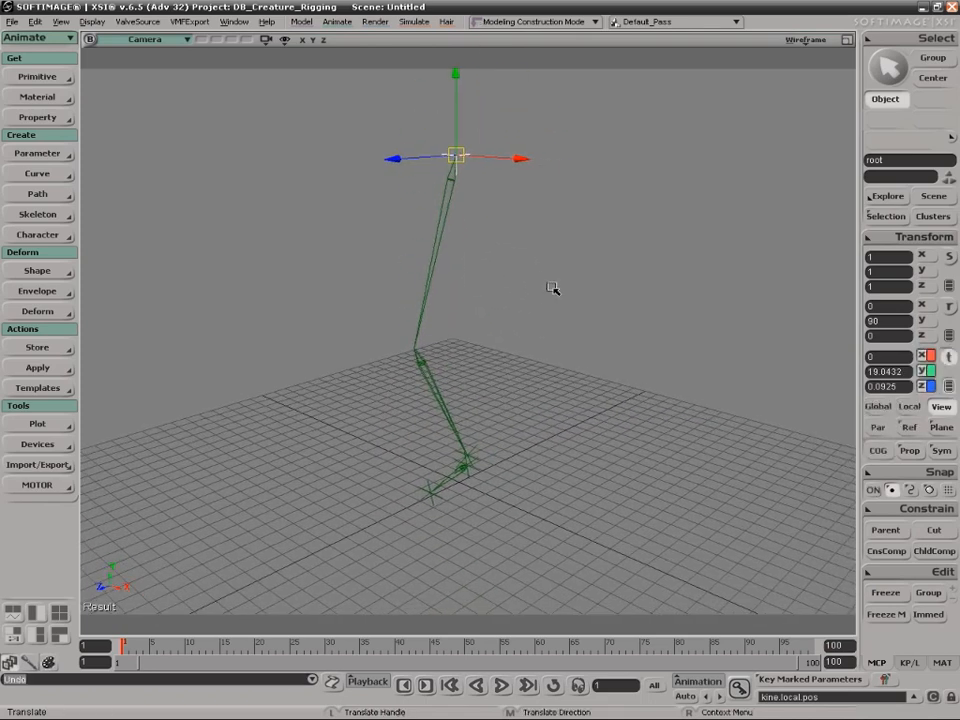
Clear the selection and create a null primitive at the scene origin.
{"action": "key", "text": "s"}
{"action": "left_click_drag", "start_coordinate": [615, 282], "coordinate": [509, 286]}
{"action": "key", "text": "space"}
{"action": "left_click", "coordinate": [531, 310]}
{"action": "left_click", "coordinate": [37, 77]}
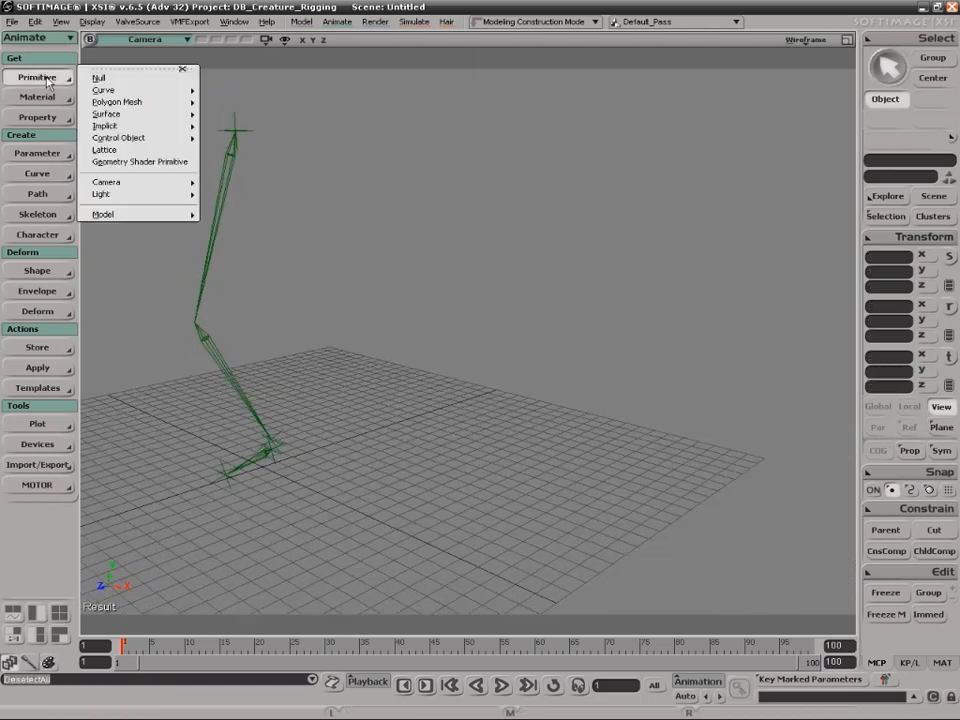
{"action": "left_click", "coordinate": [99, 77]}
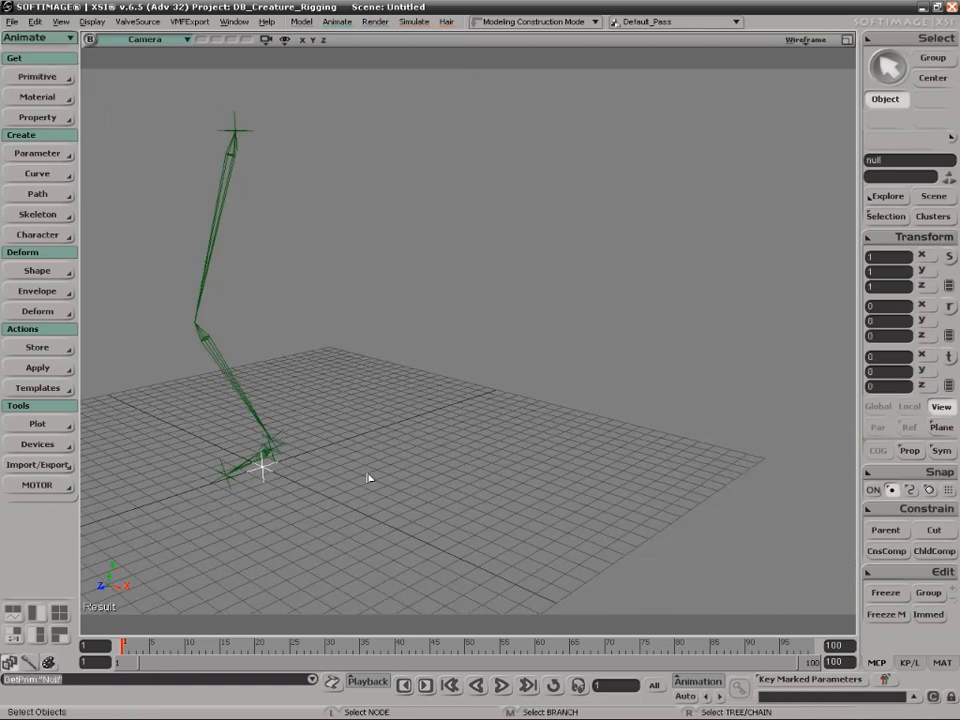
Create a polygon mesh cube and move it away from the leg to about X 11.37, Y 12.73, Z -14.71.
{"action": "left_click", "coordinate": [37, 77]}
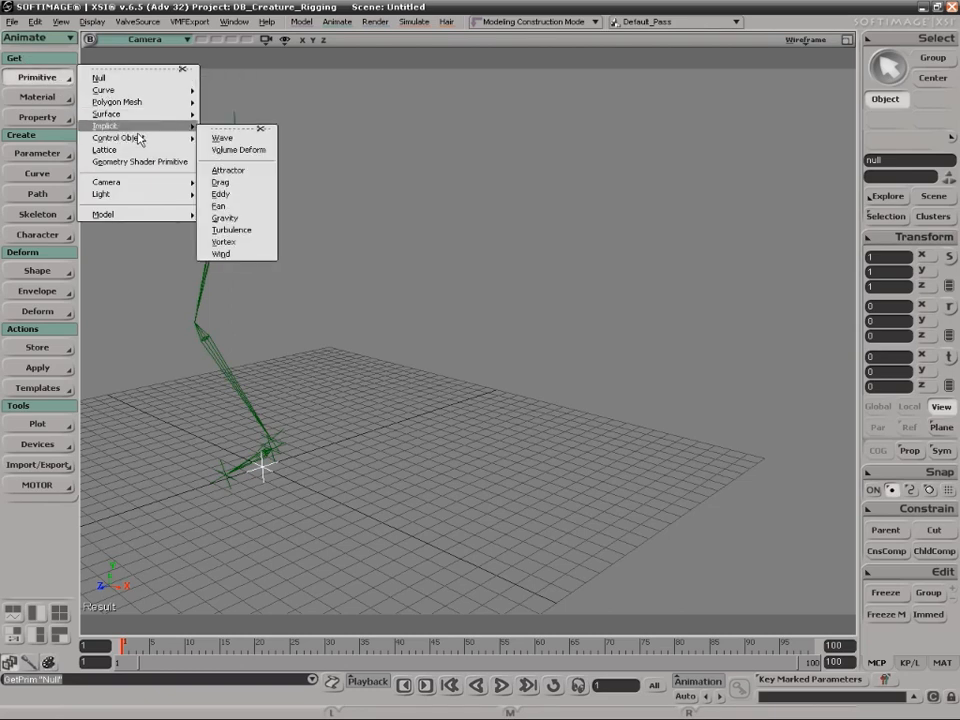
{"action": "mouse_move", "coordinate": [130, 102]}
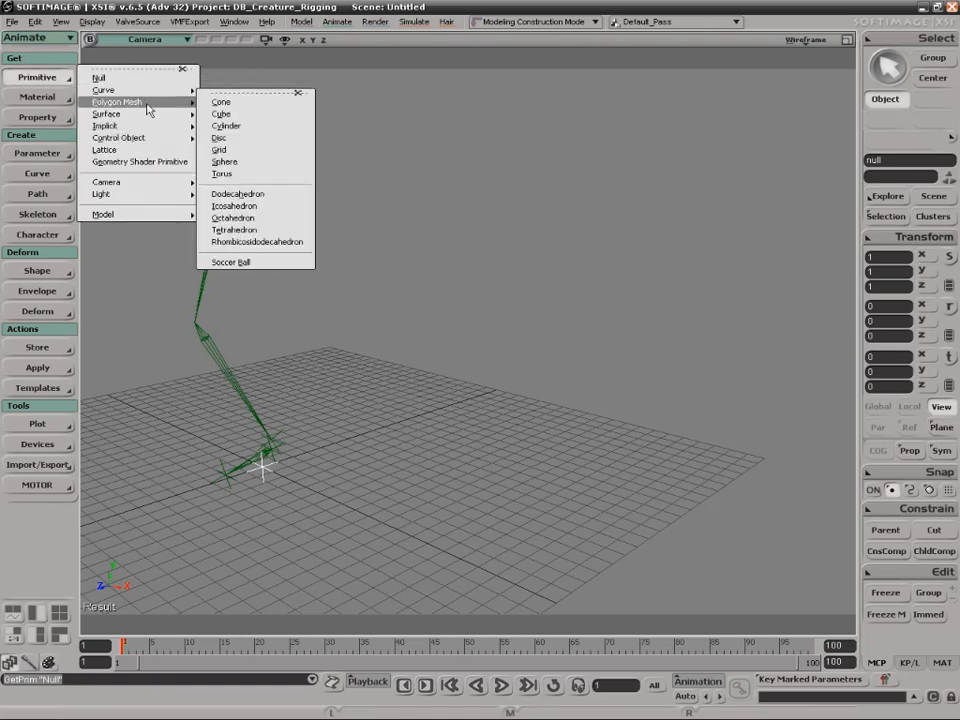
{"action": "left_click", "coordinate": [248, 115]}
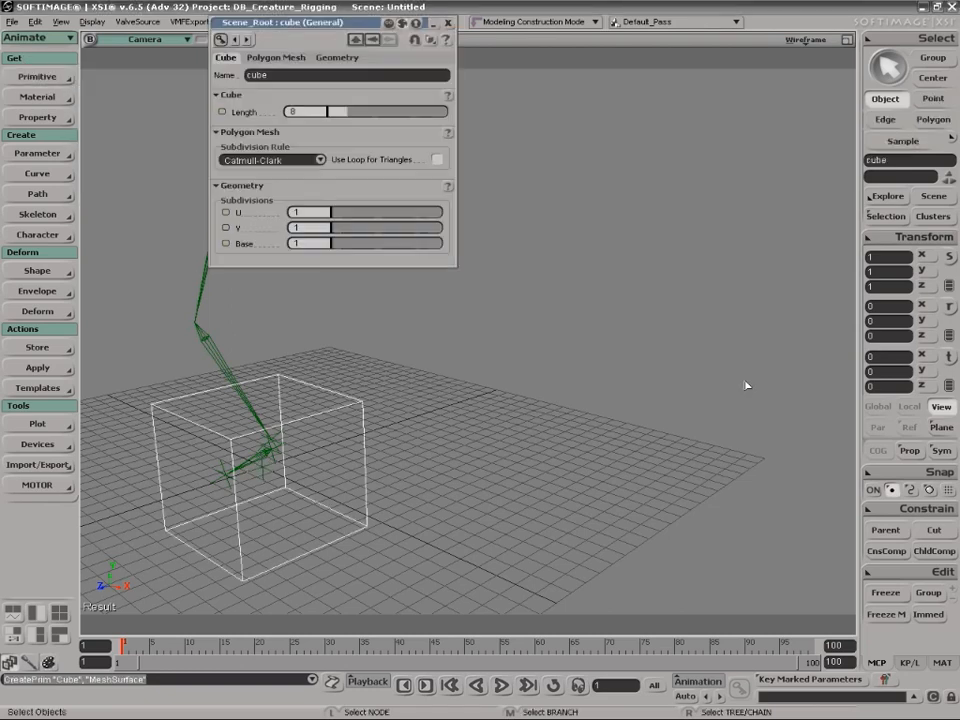
{"action": "left_click", "coordinate": [448, 27]}
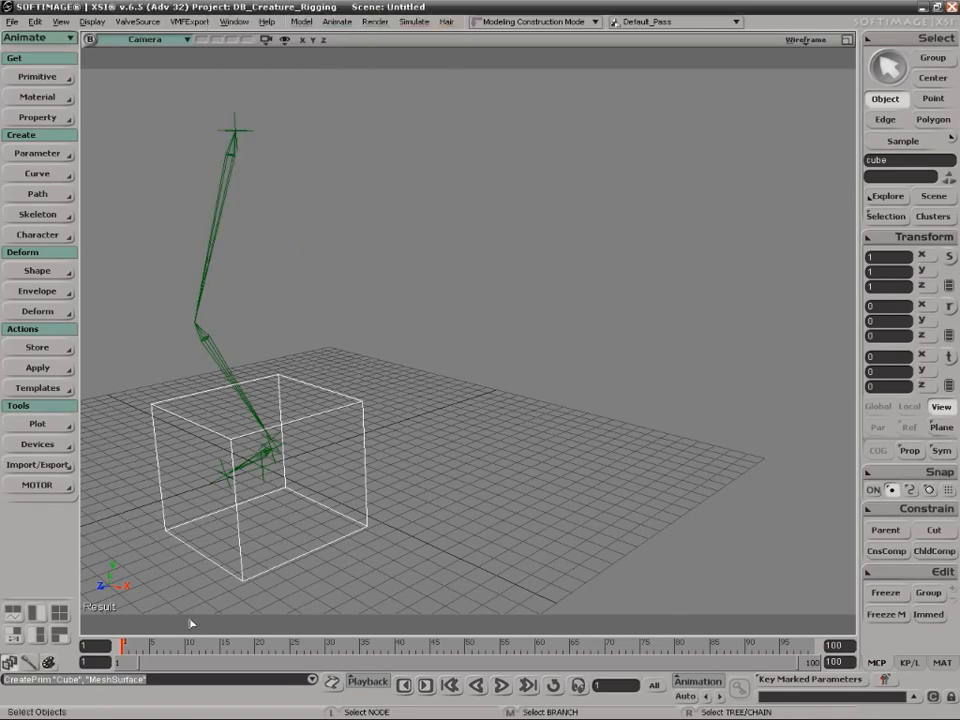
{"action": "key", "text": "v"}
{"action": "left_click_drag", "start_coordinate": [259, 470], "coordinate": [597, 249]}
{"action": "key", "text": "space"}
{"action": "left_click", "coordinate": [573, 464]}
Select the null and open the Schematic view, placed clear of the objects in the scene.
{"action": "left_click", "coordinate": [263, 468]}
{"action": "key", "text": "9"}
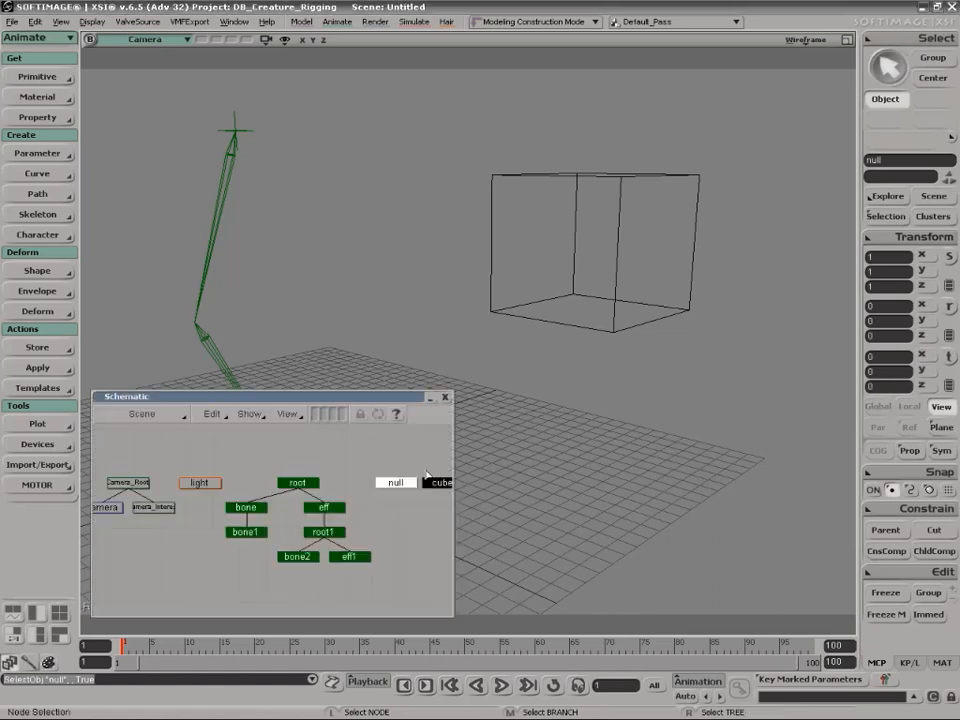
{"action": "left_click_drag", "start_coordinate": [381, 400], "coordinate": [307, 414]}
{"action": "key", "text": "s"}
{"action": "right_click_drag", "start_coordinate": [349, 306], "coordinate": [352, 205]}
{"action": "left_click_drag", "start_coordinate": [352, 205], "coordinate": [359, 200]}
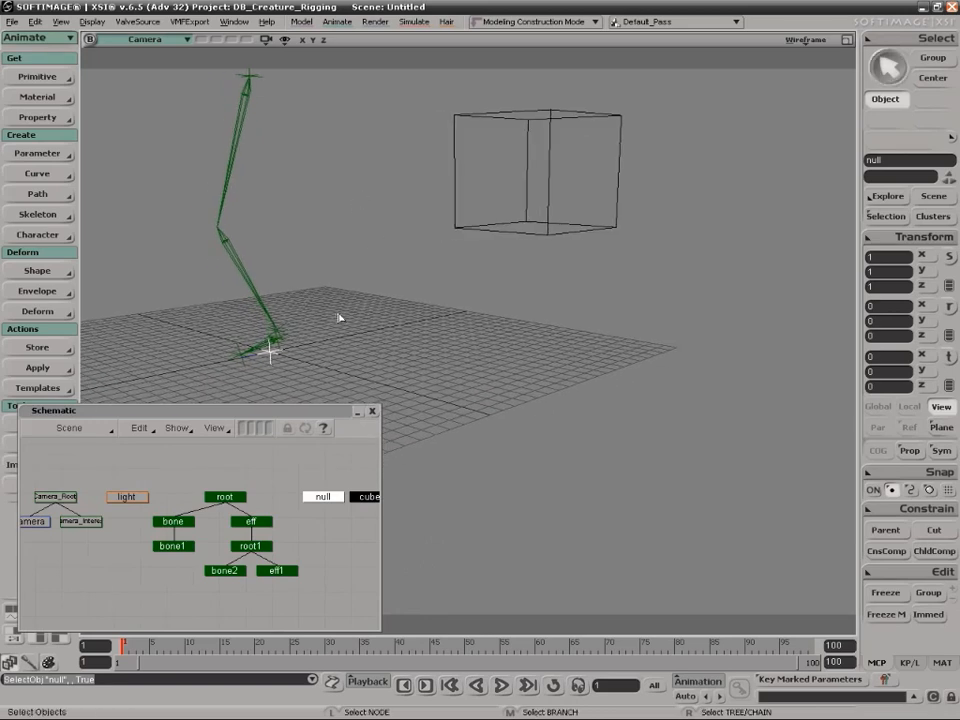
Move the null away from the foot to about X 24.02, Y -0.35, Z -21.88.
{"action": "key", "text": "v"}
{"action": "left_click_drag", "start_coordinate": [274, 356], "coordinate": [746, 362]}
{"action": "key", "text": "s"}
{"action": "left_click_drag", "start_coordinate": [617, 342], "coordinate": [596, 426]}
{"action": "mouse_move", "coordinate": [596, 426]}
{"action": "right_mouse_down"}
{"action": "mouse_move", "coordinate": [611, 428]}
{"action": "mouse_move", "coordinate": [591, 431]}
{"action": "right_mouse_up"}
{"action": "key", "text": "v"}
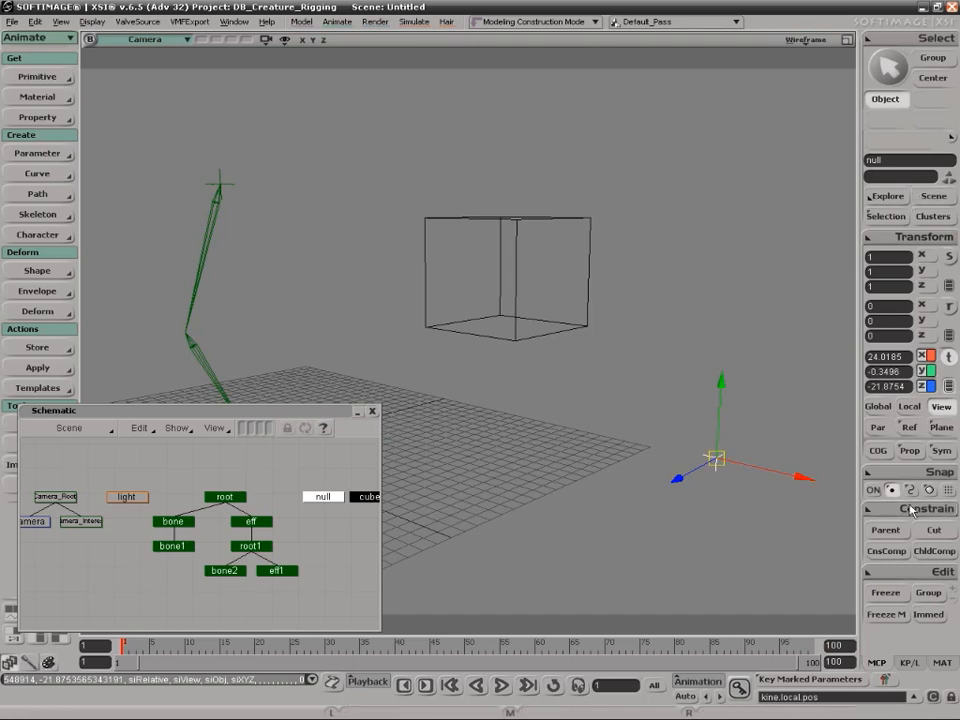
Duplicate the null once and move the copy a short distance away from the original.
{"action": "right_click", "coordinate": [860, 562]}
{"action": "mouse_move", "coordinate": [752, 247]}
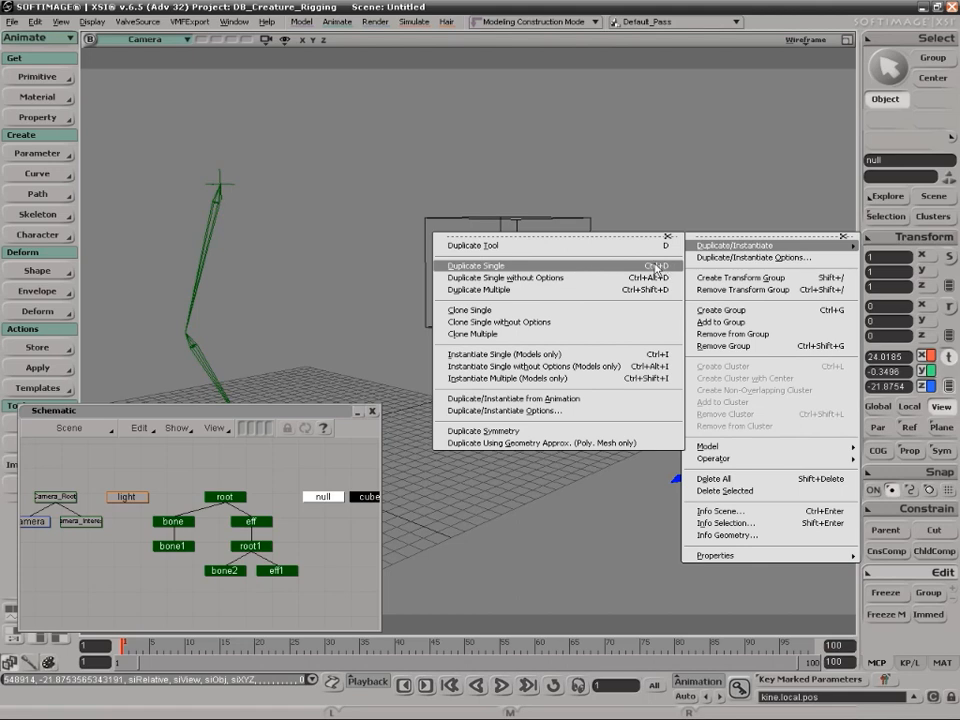
{"action": "left_click", "coordinate": [662, 268]}
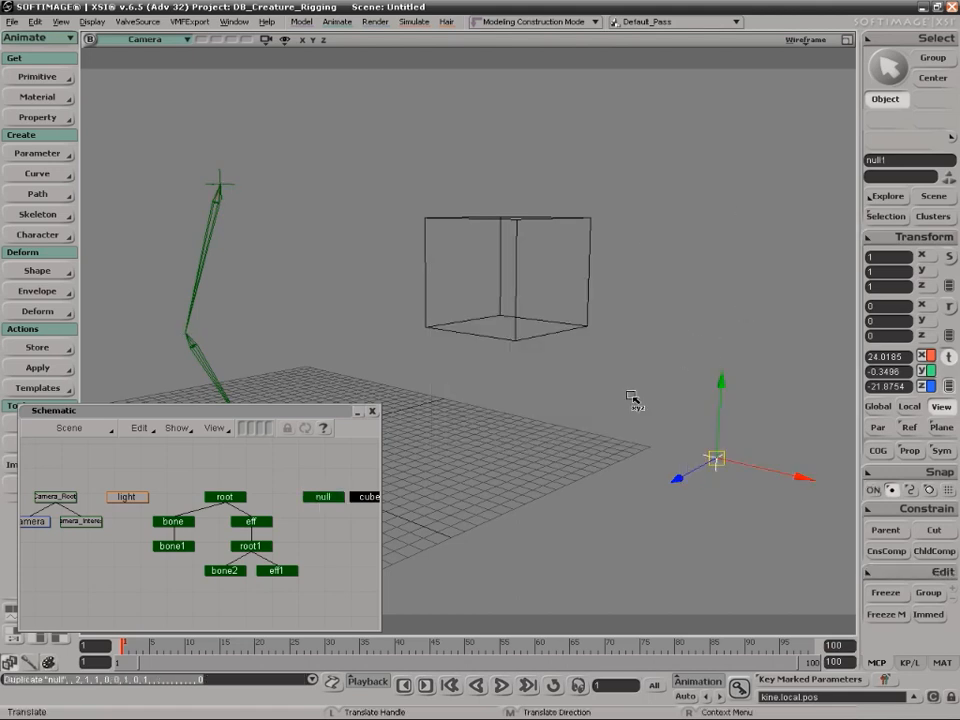
{"action": "key", "text": "z"}
{"action": "left_click_drag", "start_coordinate": [317, 536], "coordinate": [184, 542]}
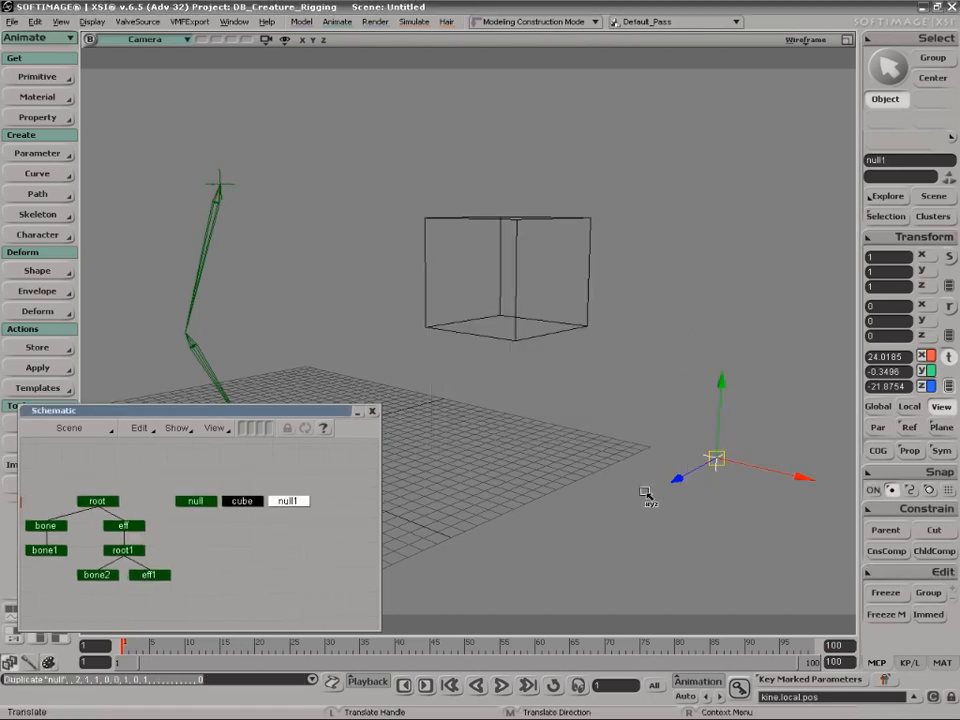
{"action": "left_click_drag", "start_coordinate": [698, 475], "coordinate": [638, 505]}
{"action": "key", "text": "space"}
{"action": "left_click", "coordinate": [743, 508]}
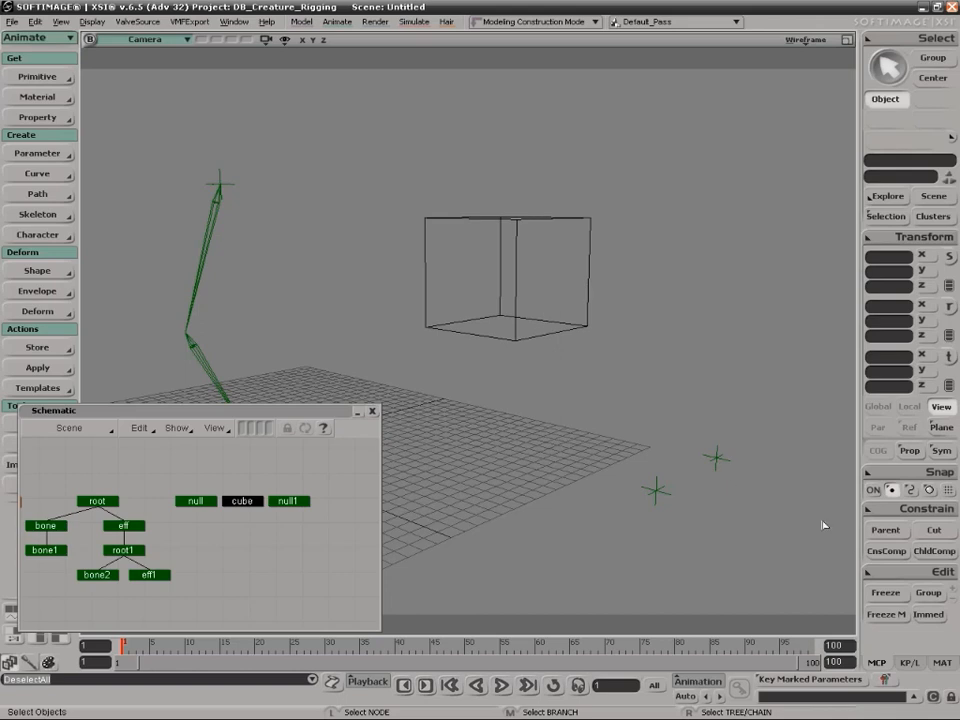
Apply an Orientation constraint to the original null, with the cube as the constraining object.
{"action": "left_click_drag", "start_coordinate": [743, 483], "coordinate": [743, 484]}
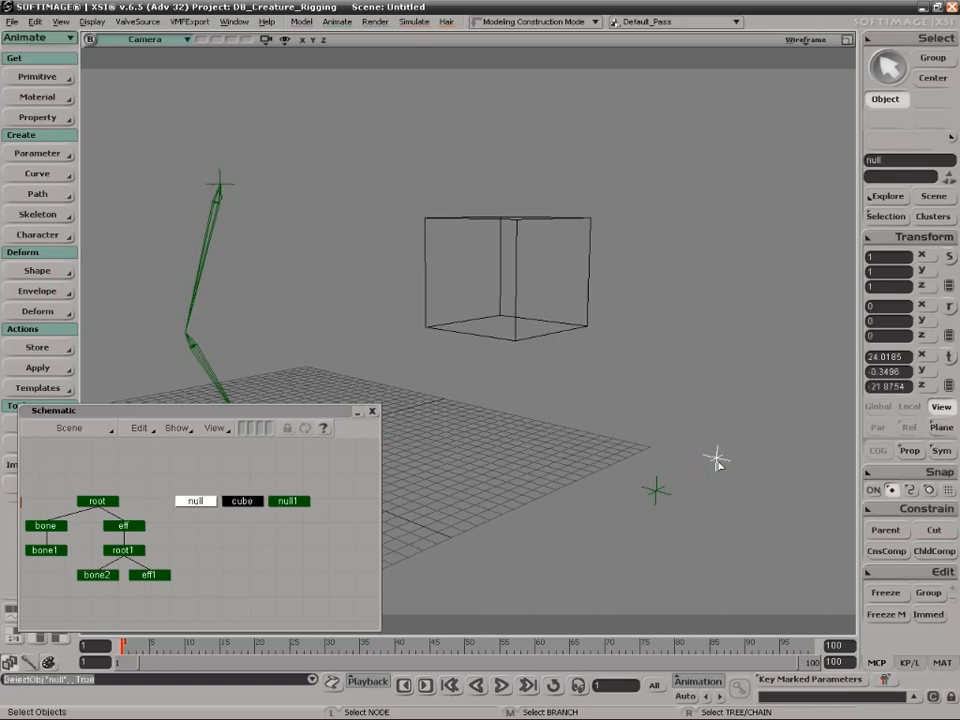
{"action": "left_click", "coordinate": [896, 512]}
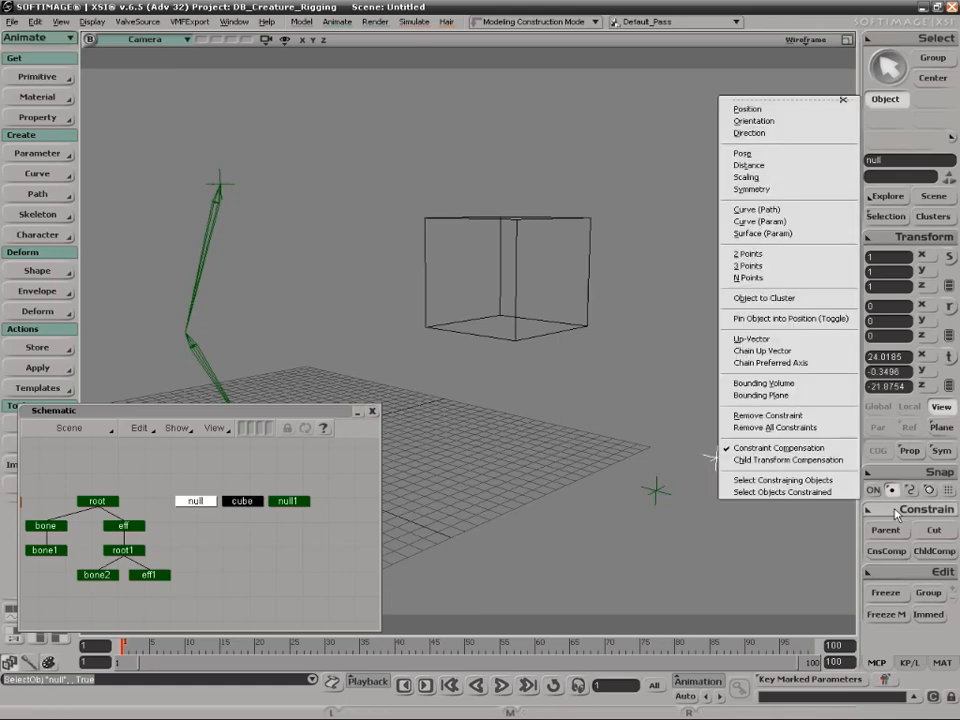
{"action": "left_click", "coordinate": [767, 122]}
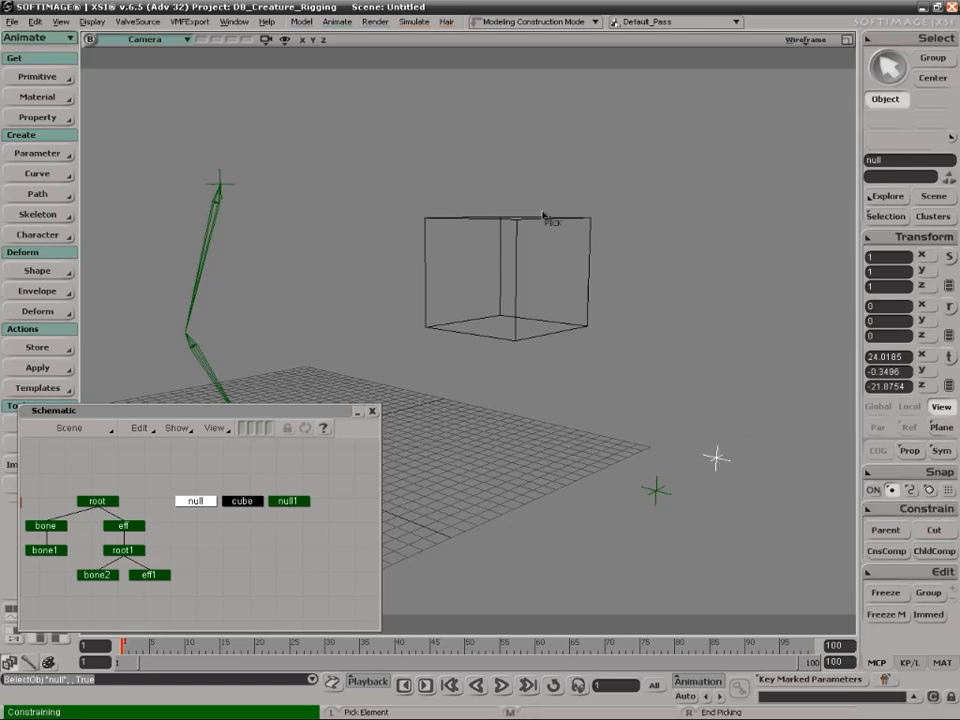
{"action": "left_click", "coordinate": [611, 252]}
Rotate the cube to about 4.12 in Y and -12.98 in Z to test the null's orientation constraint.
{"action": "left_click_drag", "start_coordinate": [563, 211], "coordinate": [538, 240]}
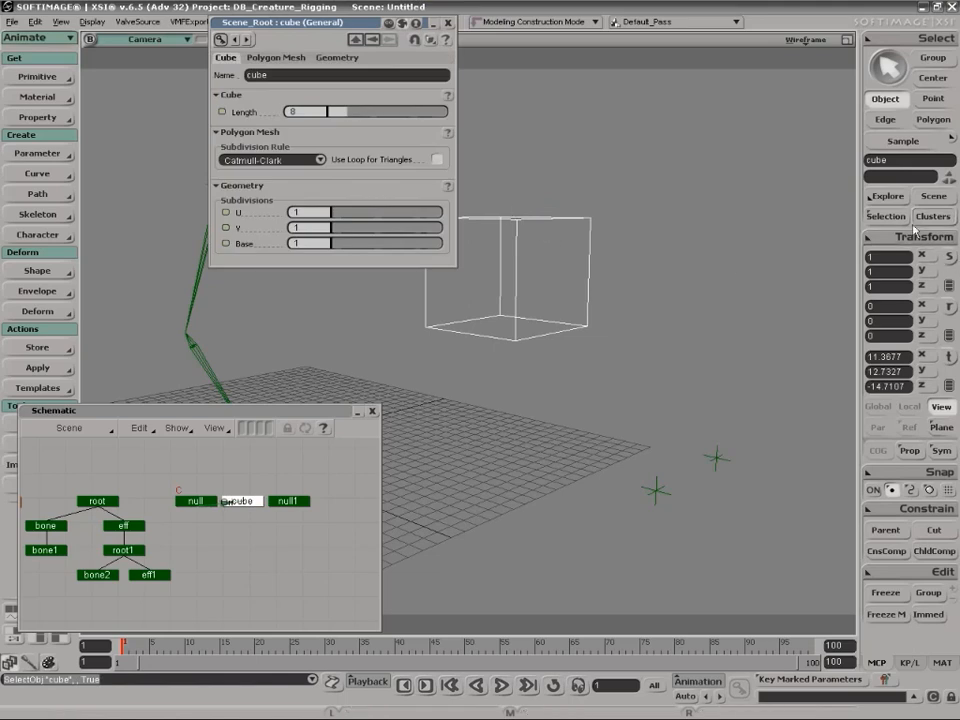
{"action": "left_click", "coordinate": [953, 308]}
{"action": "left_click_drag", "start_coordinate": [432, 174], "coordinate": [512, 315]}
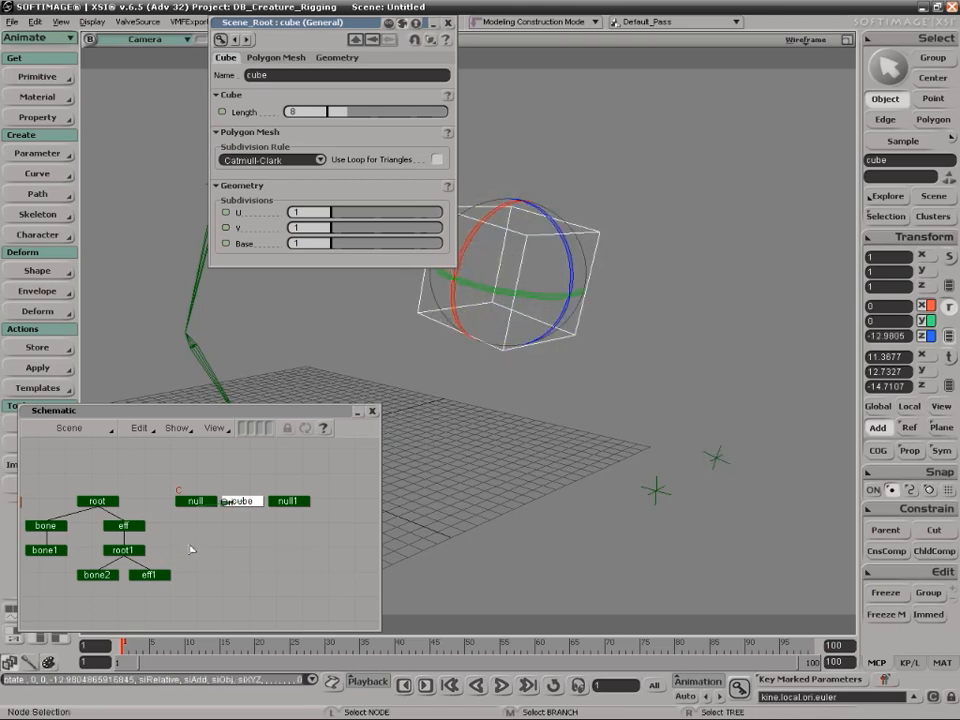
{"action": "scroll", "coordinate": [232, 557], "scroll_direction": "up", "scroll_amount": 2}
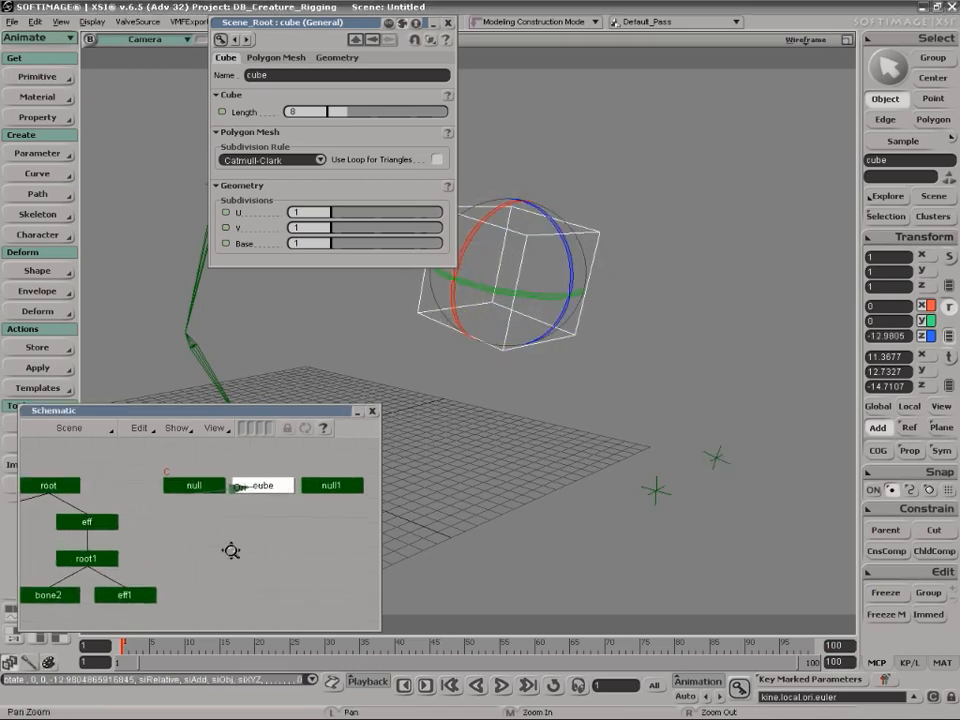
{"action": "left_click_drag", "start_coordinate": [275, 492], "coordinate": [208, 567]}
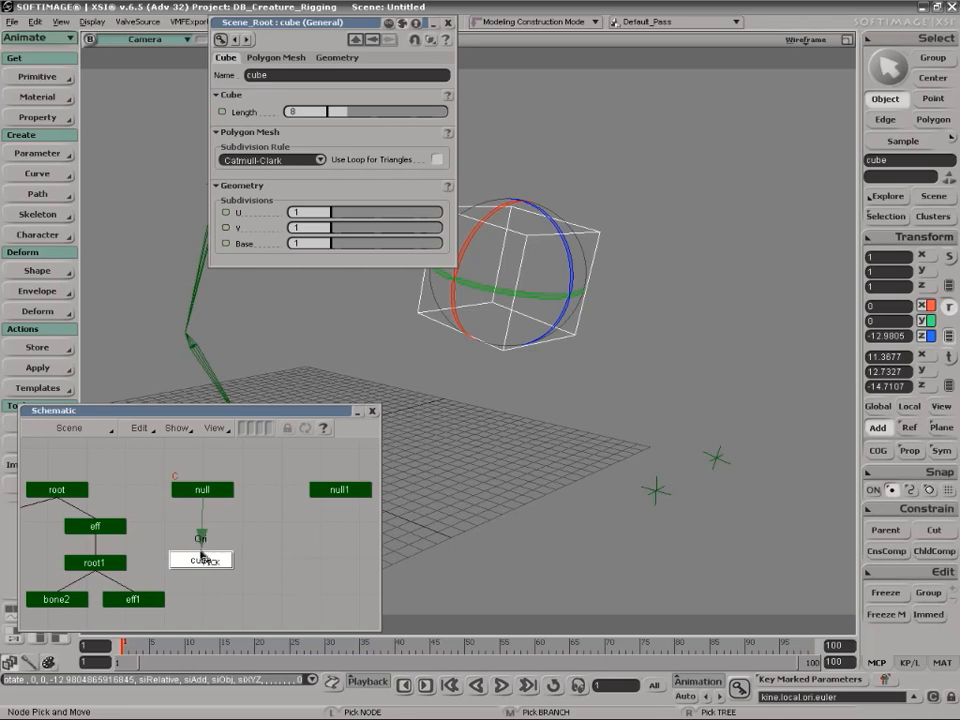
{"action": "left_click_drag", "start_coordinate": [531, 294], "coordinate": [544, 273]}
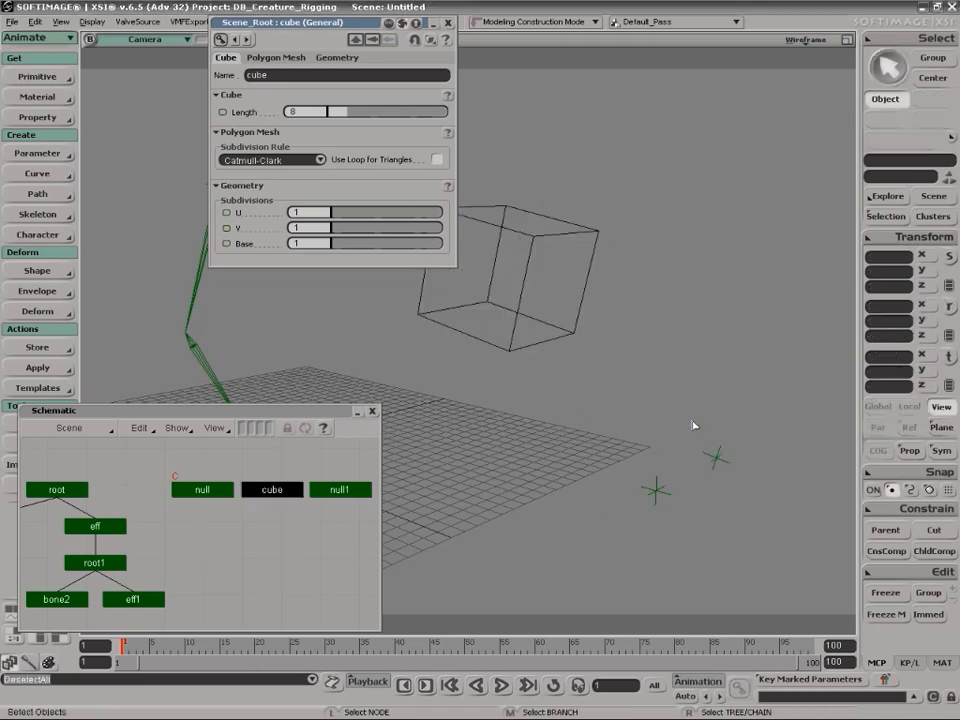
Select the constrained null and place the cube's node directly below it in the Schematic view to expose their constraint link.
{"action": "left_click_drag", "start_coordinate": [691, 422], "coordinate": [740, 474]}
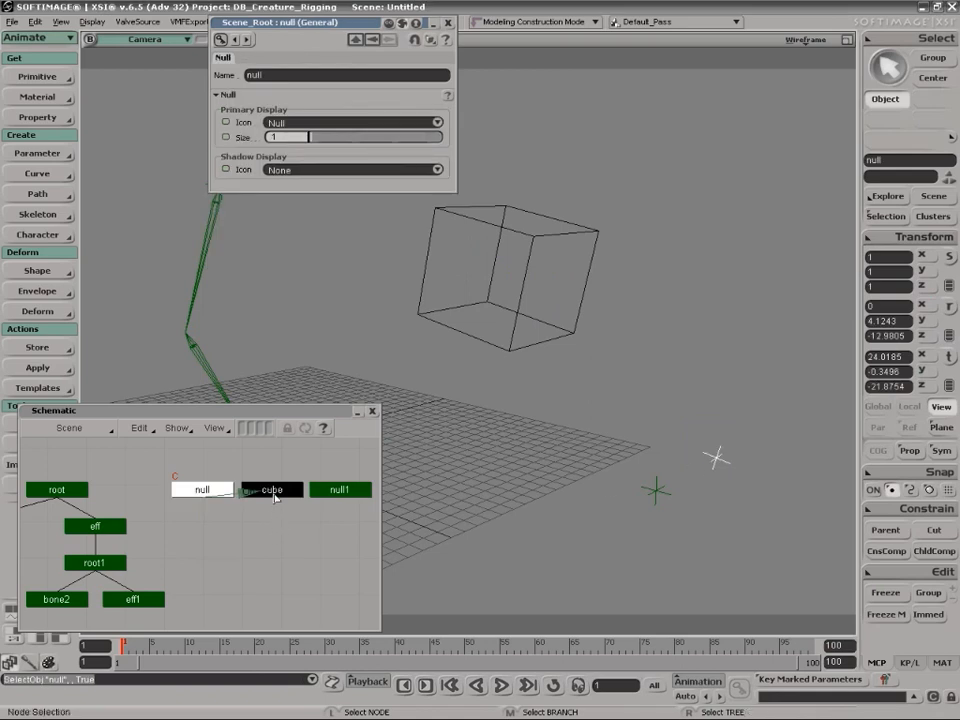
{"action": "left_click_drag", "start_coordinate": [277, 497], "coordinate": [210, 554]}
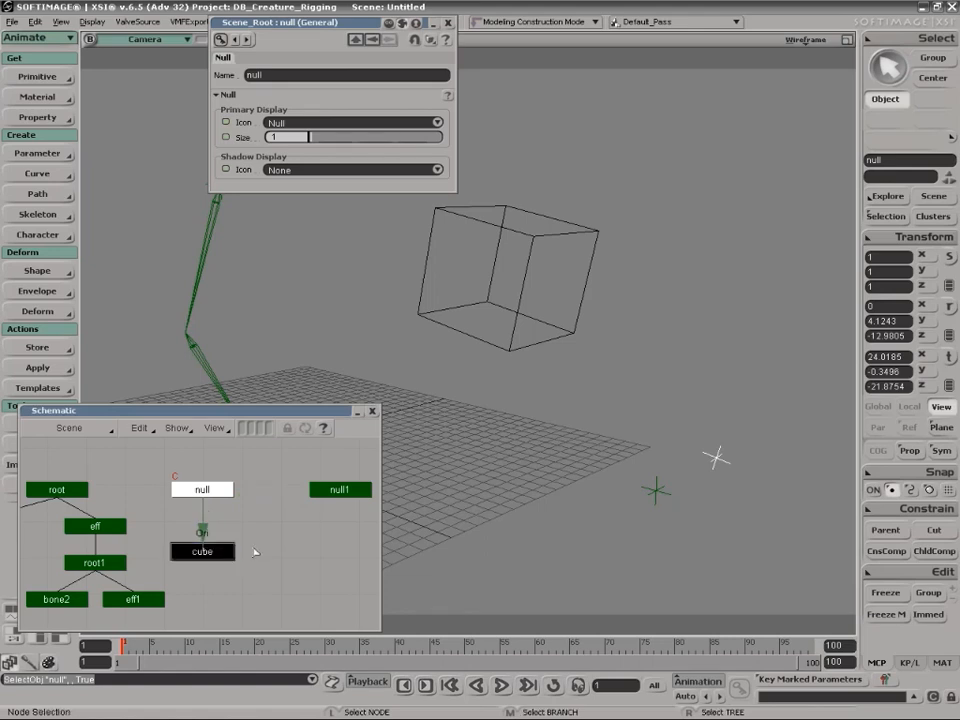
{"action": "left_click", "coordinate": [628, 527]}
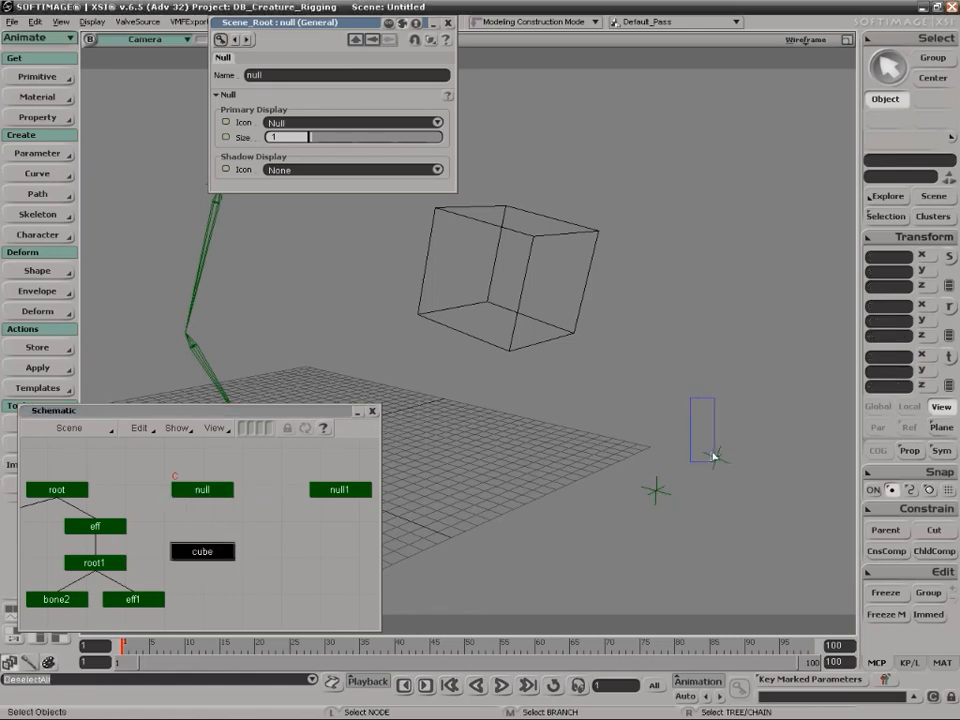
Add a Position constraint to the same null, with the cube as the constraining object.
{"action": "left_click_drag", "start_coordinate": [701, 425], "coordinate": [740, 476]}
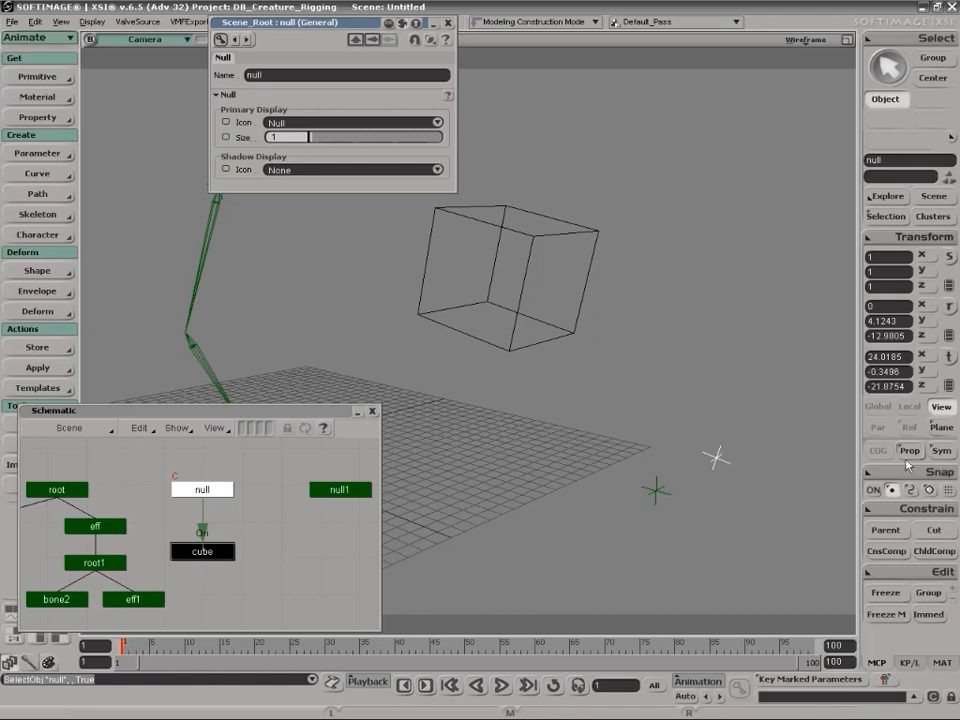
{"action": "left_click", "coordinate": [900, 513]}
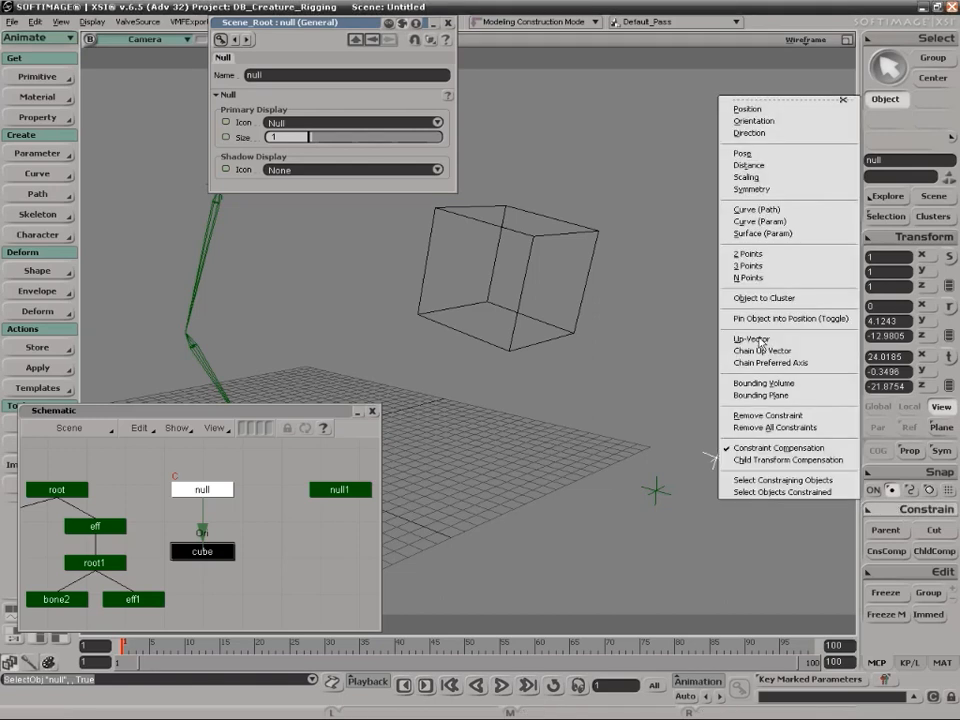
{"action": "left_click", "coordinate": [770, 102]}
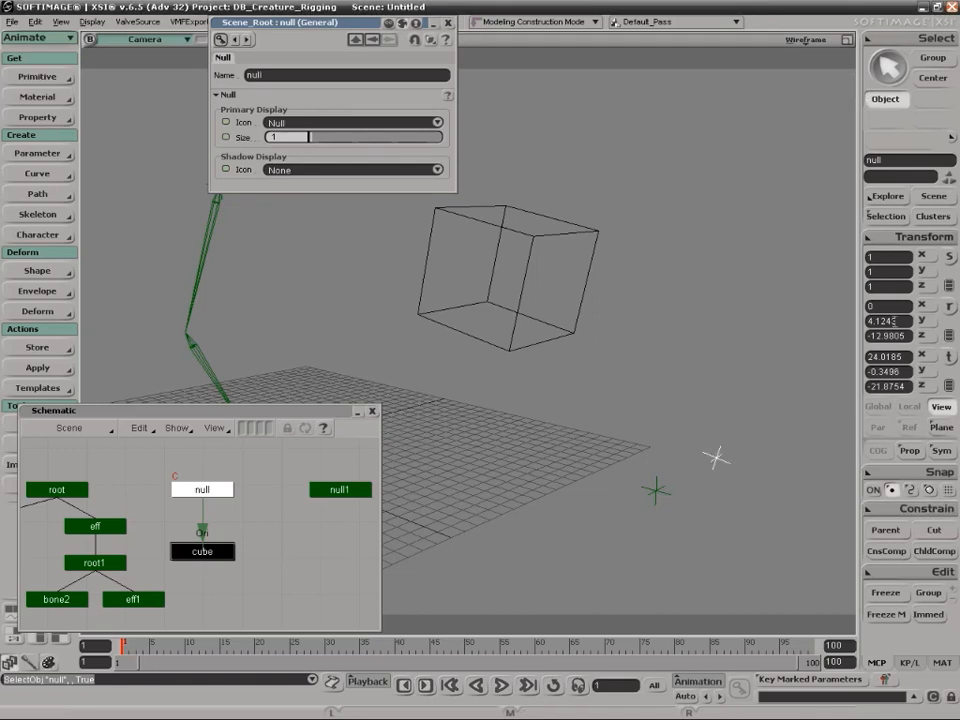
{"action": "left_click", "coordinate": [895, 508]}
{"action": "left_click", "coordinate": [741, 110]}
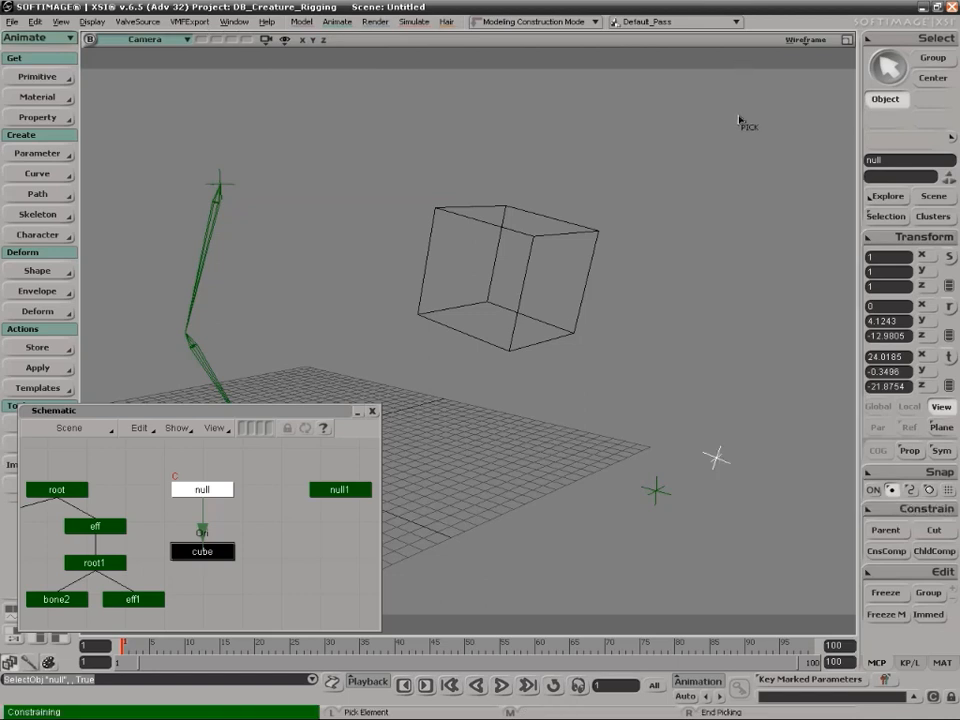
{"action": "left_click", "coordinate": [557, 245]}
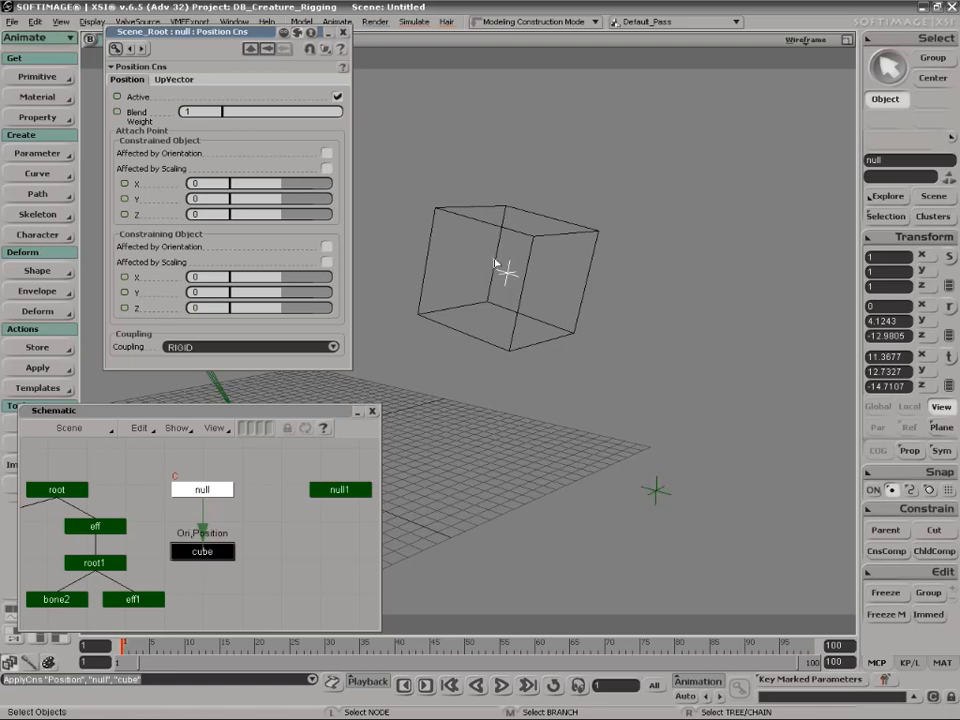
Move the cube to about X 13.64, Y 14.11, Z -17.14 and rotate it to about -3.65 in Y to test both constraints.
{"action": "left_click", "coordinate": [578, 255]}
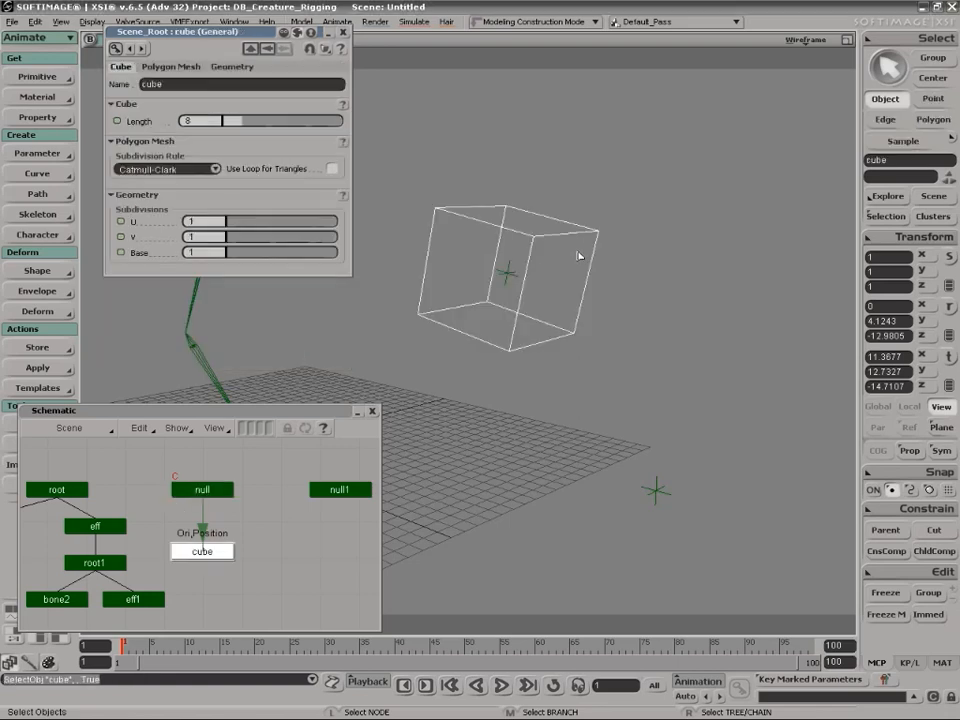
{"action": "key", "text": "v"}
{"action": "left_click_drag", "start_coordinate": [505, 278], "coordinate": [580, 268]}
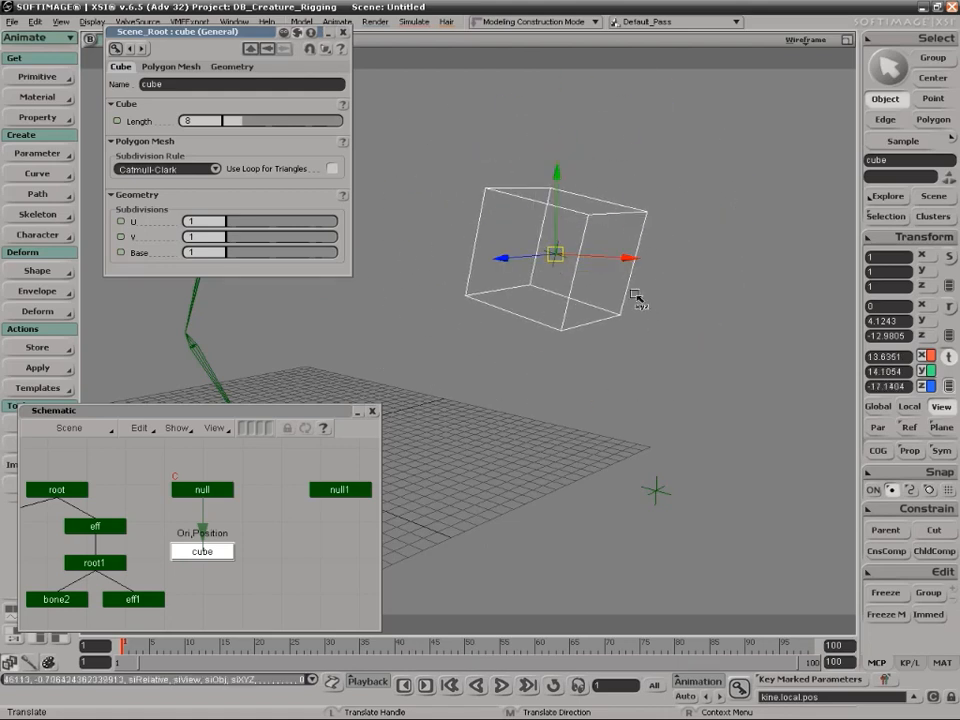
{"action": "key", "text": "c"}
{"action": "left_click_drag", "start_coordinate": [510, 274], "coordinate": [565, 285]}
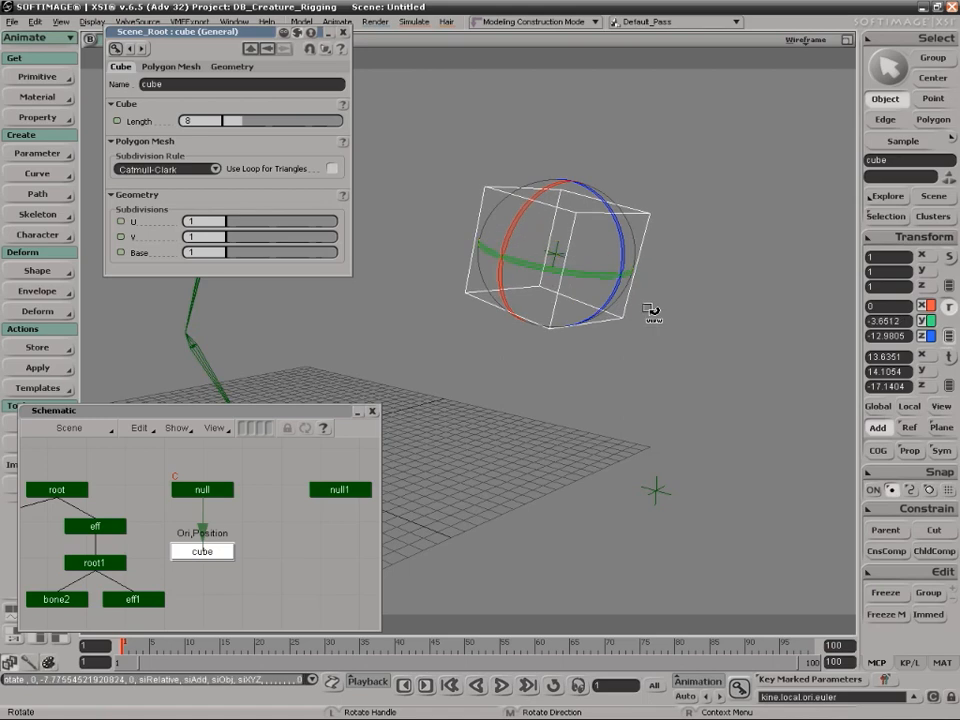
Enable constraint compensation and add a Position constraint to the second null, with the cube as the constraining object.
{"action": "left_click", "coordinate": [886, 551]}
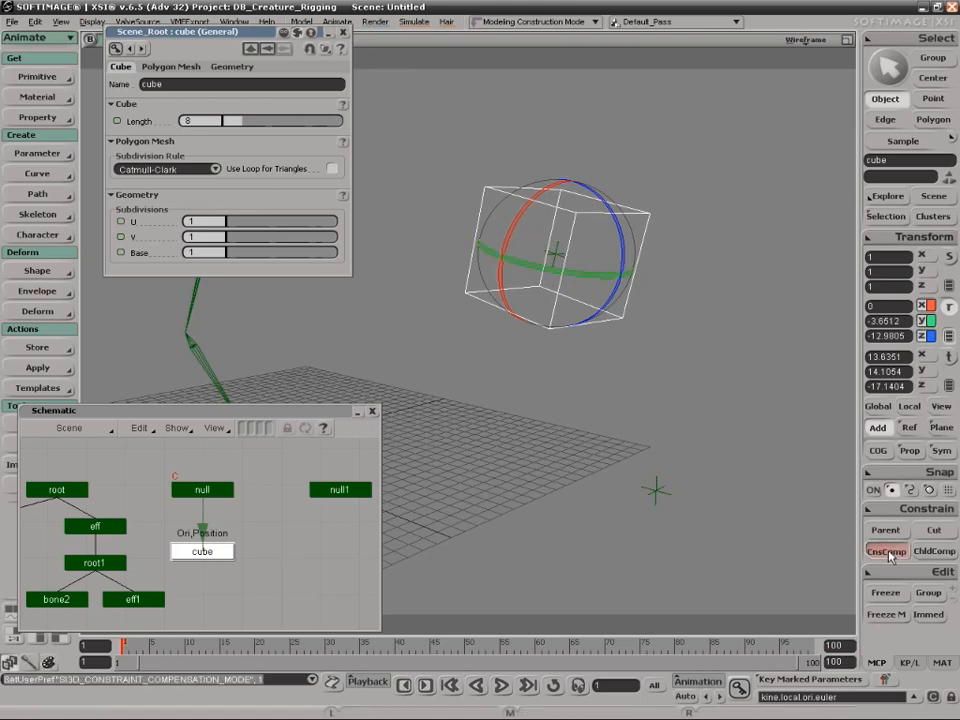
{"action": "key", "text": "space"}
{"action": "left_click", "coordinate": [655, 490]}
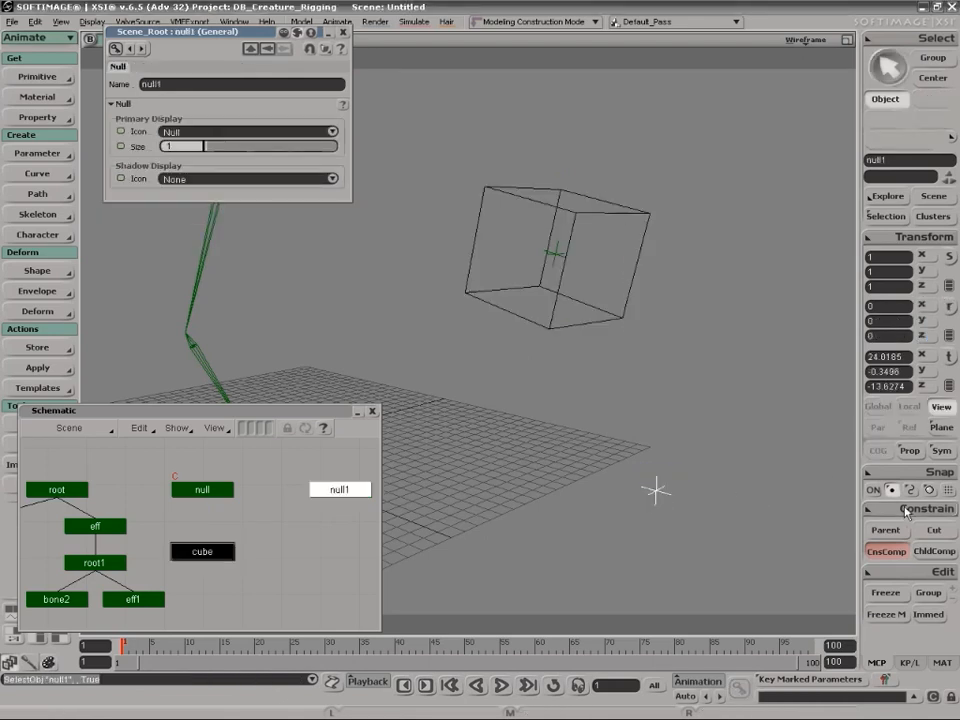
{"action": "left_click", "coordinate": [906, 509]}
{"action": "left_click", "coordinate": [776, 110]}
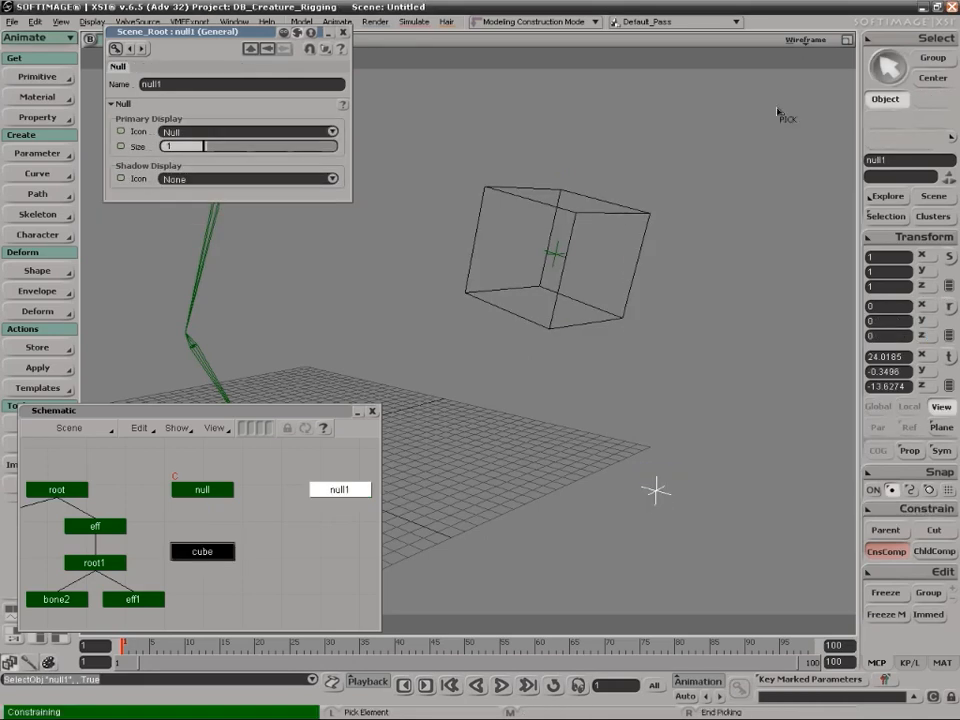
{"action": "left_click", "coordinate": [670, 258]}
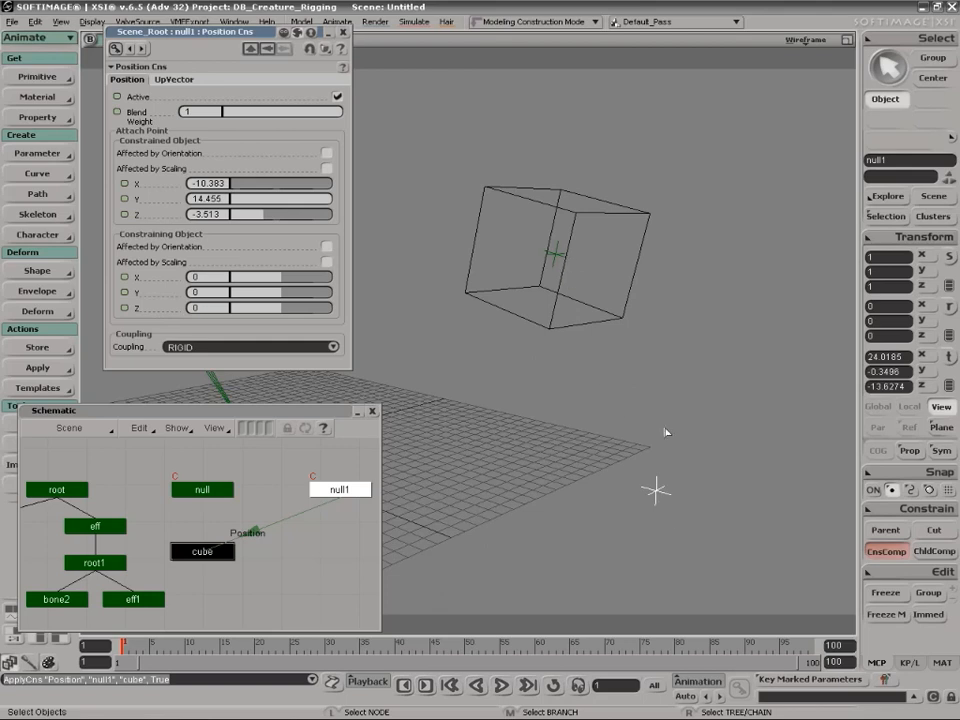
Turn constraint compensation off, move the cube to about X 13.54, Y 16.04, Z -17.55 and rotate it to about -15.24 in Y.
{"action": "left_click_drag", "start_coordinate": [681, 169], "coordinate": [620, 232]}
{"action": "left_click", "coordinate": [889, 552]}
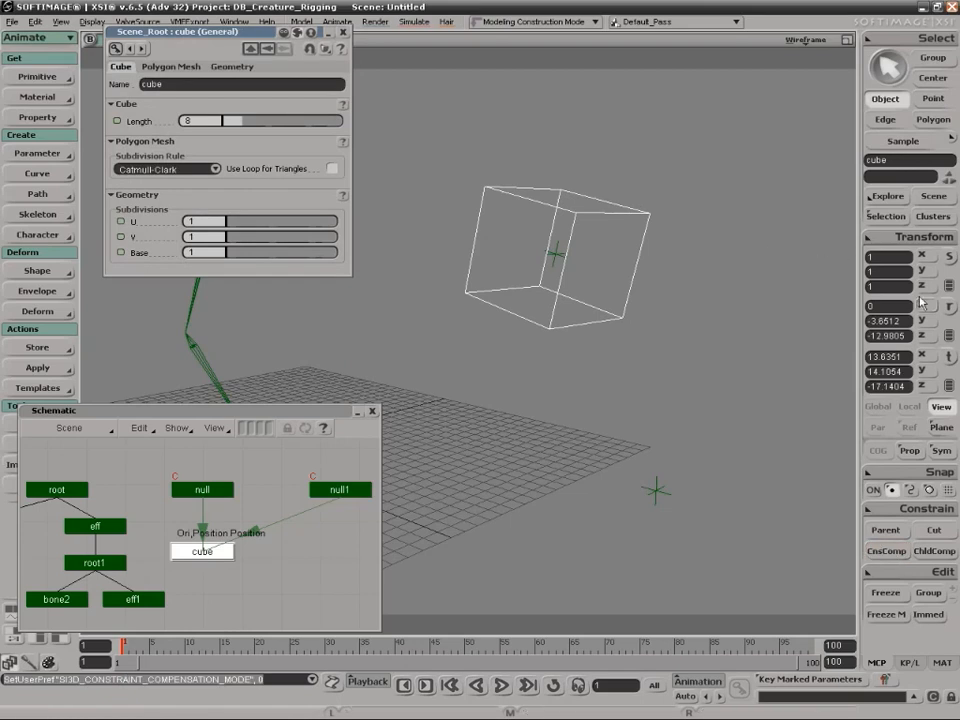
{"action": "left_click", "coordinate": [951, 358]}
{"action": "mouse_move", "coordinate": [557, 262]}
{"action": "left_mouse_down"}
{"action": "mouse_move", "coordinate": [537, 271]}
{"action": "mouse_move", "coordinate": [527, 171]}
{"action": "mouse_move", "coordinate": [522, 189]}
{"action": "mouse_move", "coordinate": [625, 237]}
{"action": "mouse_move", "coordinate": [549, 173]}
{"action": "mouse_move", "coordinate": [619, 231]}
{"action": "mouse_move", "coordinate": [609, 264]}
{"action": "mouse_move", "coordinate": [562, 234]}
{"action": "mouse_move", "coordinate": [515, 242]}
{"action": "mouse_move", "coordinate": [602, 253]}
{"action": "mouse_move", "coordinate": [510, 227]}
{"action": "mouse_move", "coordinate": [584, 238]}
{"action": "mouse_move", "coordinate": [574, 229]}
{"action": "mouse_move", "coordinate": [557, 229]}
{"action": "mouse_move", "coordinate": [568, 261]}
{"action": "left_mouse_up"}
{"action": "key", "text": "r"}
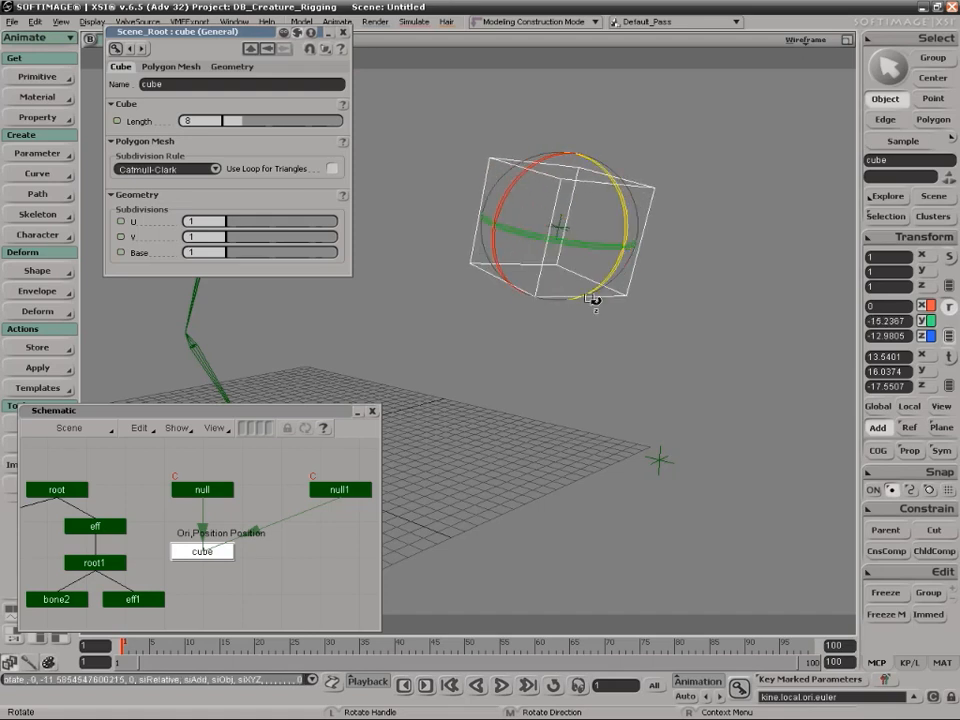
Add an Orientation constraint to the second null with the cube as the constraining object, and reselect the cube.
{"action": "left_click", "coordinate": [660, 456]}
{"action": "left_click", "coordinate": [912, 505]}
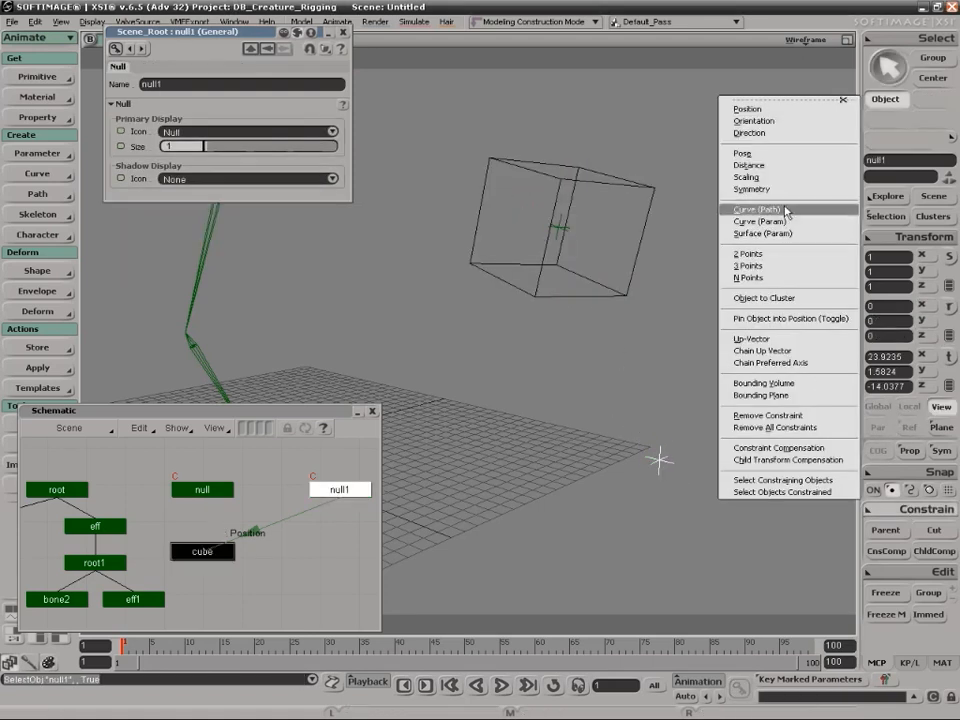
{"action": "left_click", "coordinate": [782, 124]}
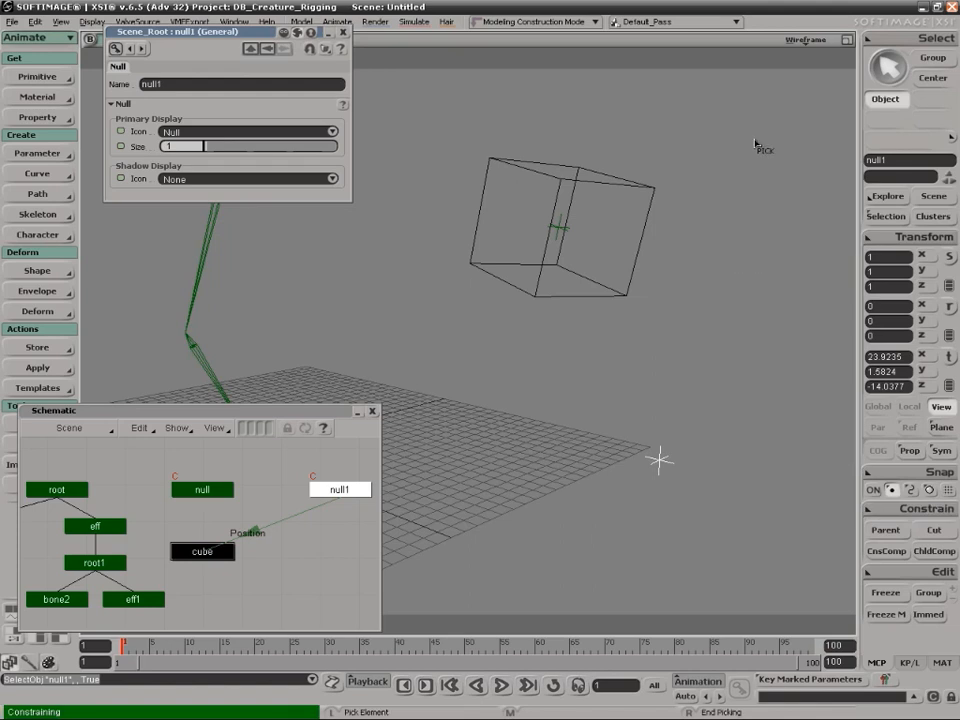
{"action": "left_click", "coordinate": [625, 197]}
{"action": "left_click", "coordinate": [626, 197]}
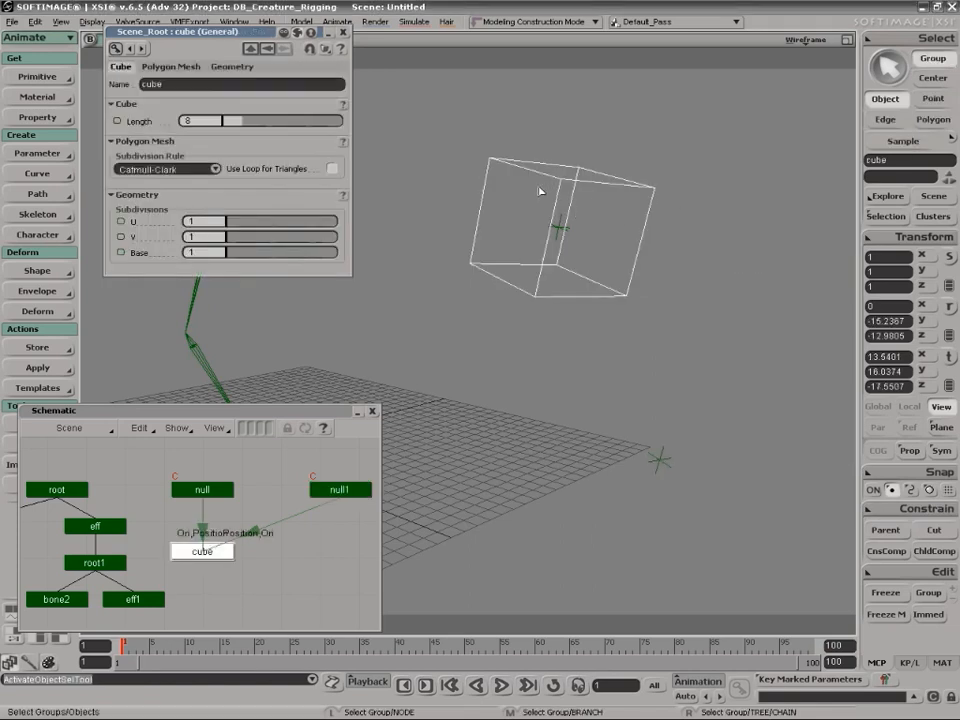
Rotate the cube to about 40.53 in X and 34.76 in Y to test the second null's orientation constraint.
{"action": "key", "text": "c"}
{"action": "left_click_drag", "start_coordinate": [553, 176], "coordinate": [567, 222]}
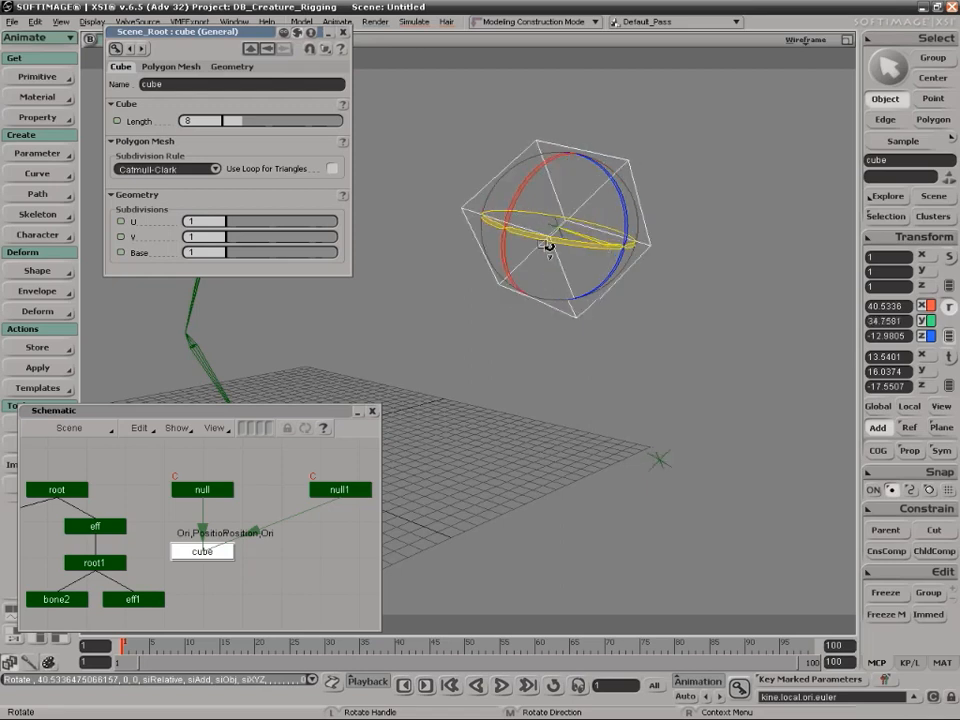
{"action": "mouse_move", "coordinate": [592, 241]}
{"action": "left_mouse_down"}
{"action": "mouse_move", "coordinate": [527, 208]}
{"action": "mouse_move", "coordinate": [628, 197]}
{"action": "mouse_move", "coordinate": [544, 195]}
{"action": "mouse_move", "coordinate": [621, 186]}
{"action": "mouse_move", "coordinate": [577, 213]}
{"action": "mouse_move", "coordinate": [594, 199]}
{"action": "mouse_move", "coordinate": [549, 193]}
{"action": "mouse_move", "coordinate": [493, 238]}
{"action": "mouse_move", "coordinate": [606, 229]}
{"action": "left_mouse_up"}
{"action": "key", "text": "v"}
Delete the cube and both nulls from the scene and close the empty property editor.
{"action": "left_click_drag", "start_coordinate": [173, 471], "coordinate": [369, 571]}
{"action": "left_click_drag", "start_coordinate": [156, 444], "coordinate": [360, 566]}
{"action": "key", "text": "Delete"}
{"action": "key", "text": "s"}
{"action": "left_click_drag", "start_coordinate": [770, 290], "coordinate": [643, 319]}
{"action": "right_click_drag", "start_coordinate": [643, 319], "coordinate": [618, 303]}
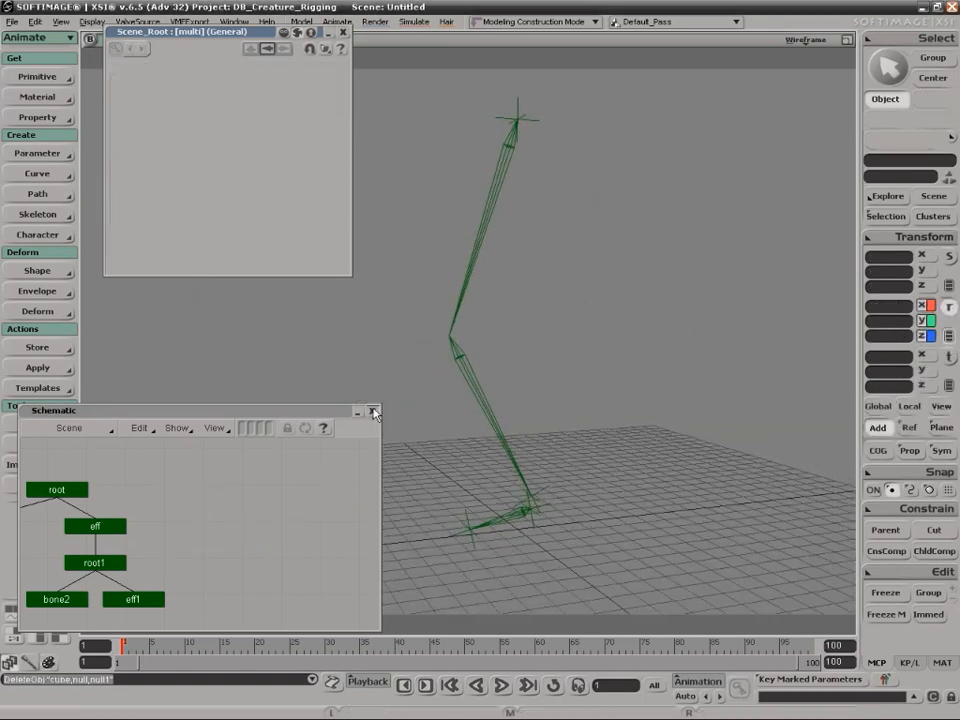
{"action": "left_click", "coordinate": [342, 34]}
Create a new null primitive at the scene origin, beside the leg's foot.
{"action": "key", "text": "s"}
{"action": "middle_click_drag", "start_coordinate": [617, 309], "coordinate": [630, 244]}
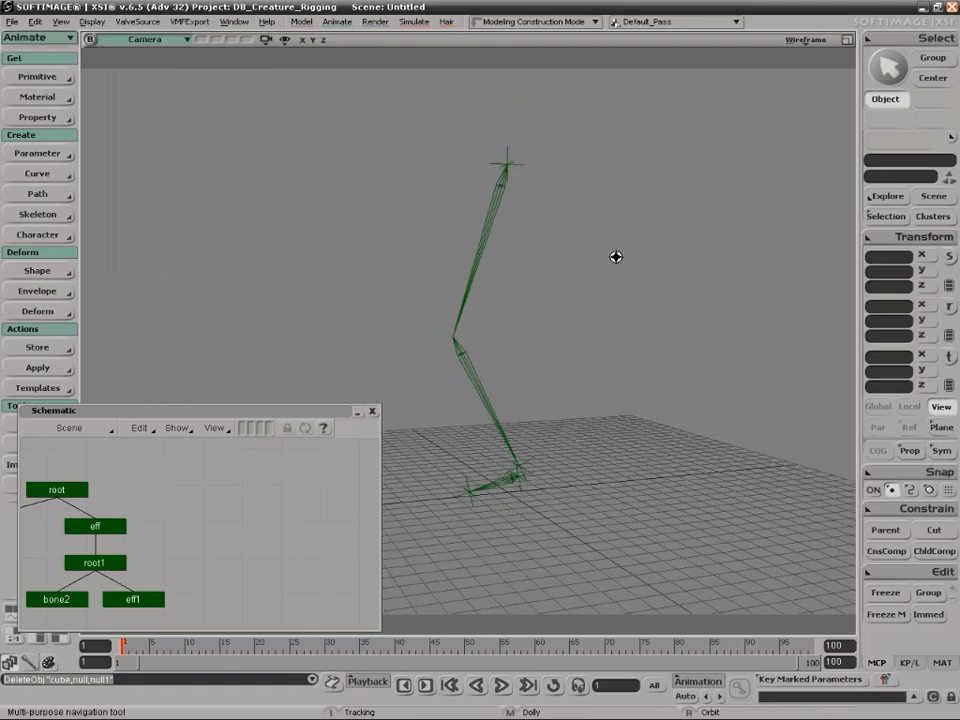
{"action": "left_click_drag", "start_coordinate": [630, 244], "coordinate": [656, 205]}
{"action": "right_click_drag", "start_coordinate": [656, 205], "coordinate": [634, 261]}
{"action": "left_click", "coordinate": [38, 77]}
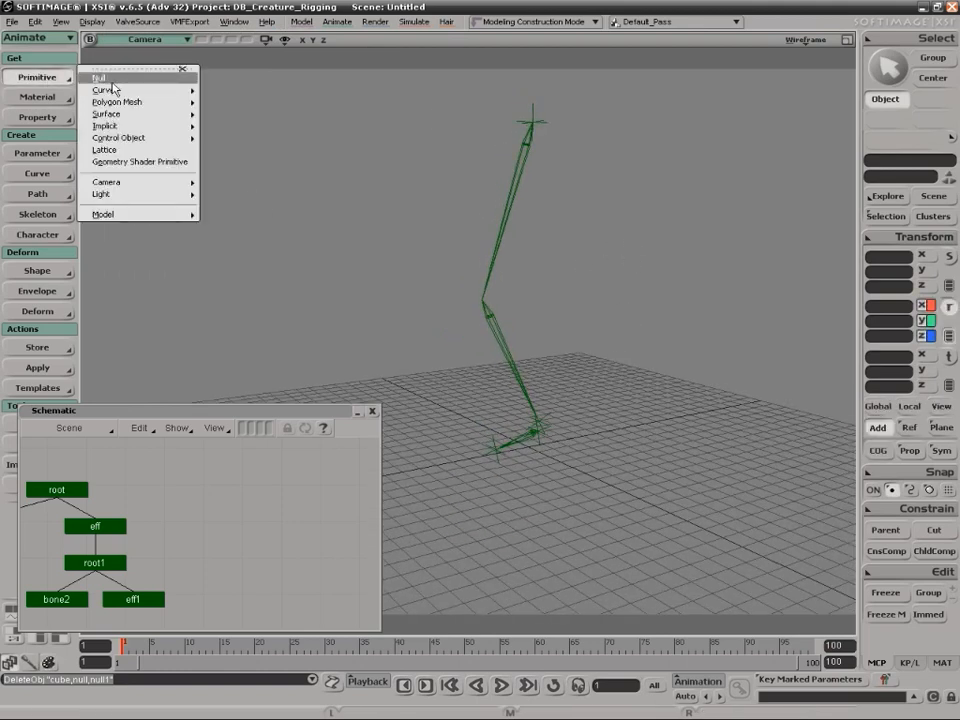
{"action": "left_click", "coordinate": [110, 79]}
{"action": "key", "text": "s"}
{"action": "right_click_drag", "start_coordinate": [664, 347], "coordinate": [645, 436]}
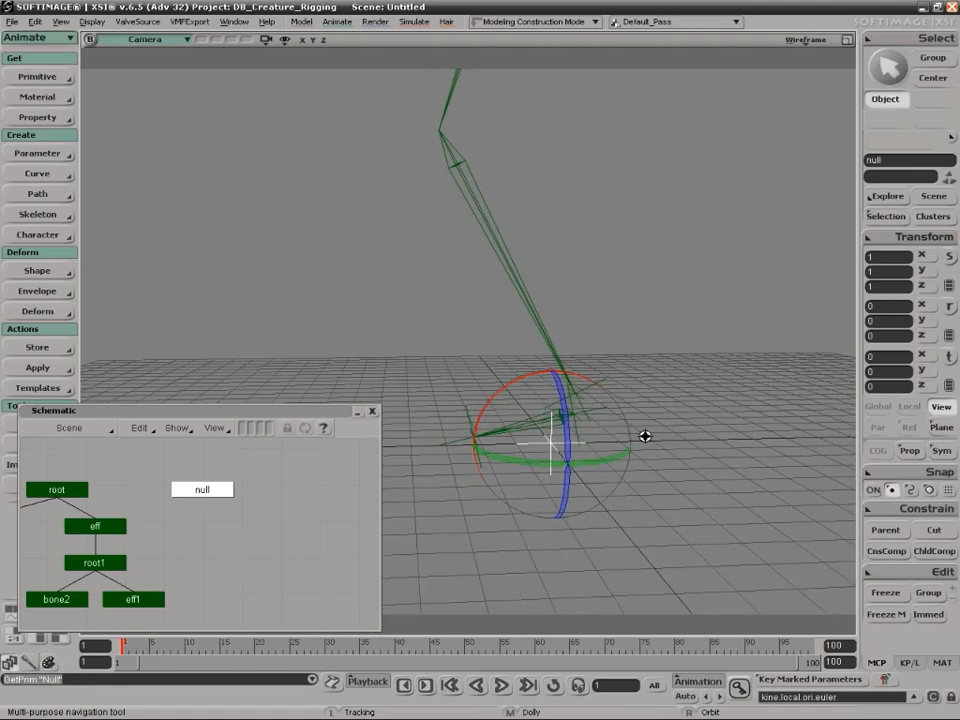
{"action": "key", "text": "c"}
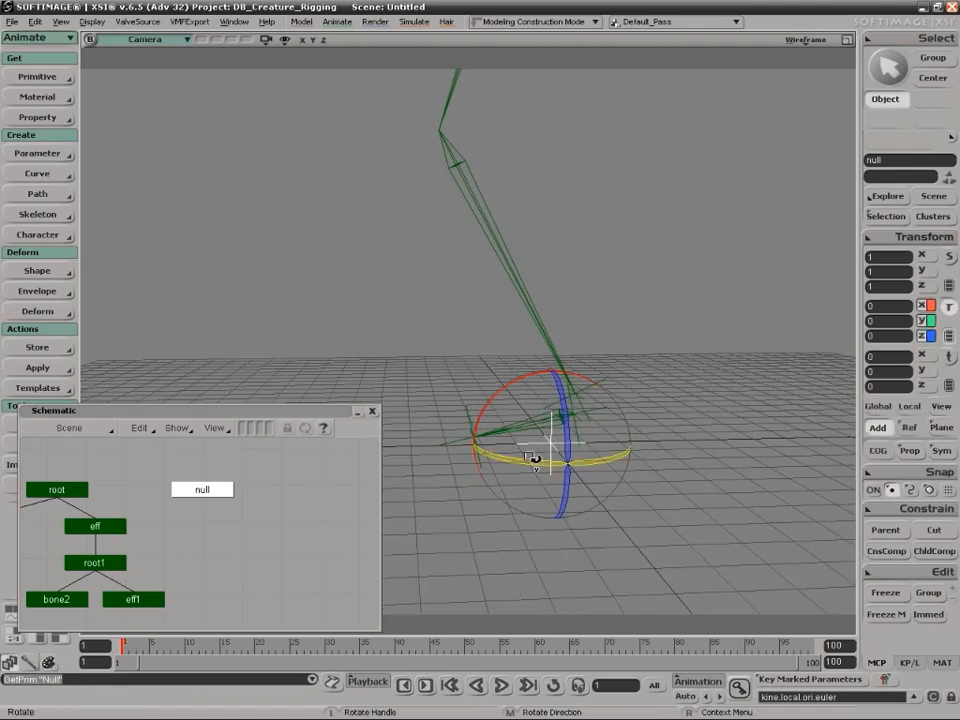
Try moving the end effector of the upper leg chain, undo the move and clear the selection.
{"action": "key", "text": "space"}
{"action": "left_click", "coordinate": [606, 386]}
{"action": "key", "text": "s"}
{"action": "middle_click_drag", "start_coordinate": [630, 452], "coordinate": [675, 424]}
{"action": "right_click_drag", "start_coordinate": [675, 424], "coordinate": [590, 395]}
{"action": "key", "text": "v"}
{"action": "mouse_move", "coordinate": [524, 384]}
{"action": "left_mouse_down"}
{"action": "mouse_move", "coordinate": [392, 245]}
{"action": "mouse_move", "coordinate": [572, 232]}
{"action": "mouse_move", "coordinate": [460, 335]}
{"action": "mouse_move", "coordinate": [508, 378]}
{"action": "left_mouse_up"}
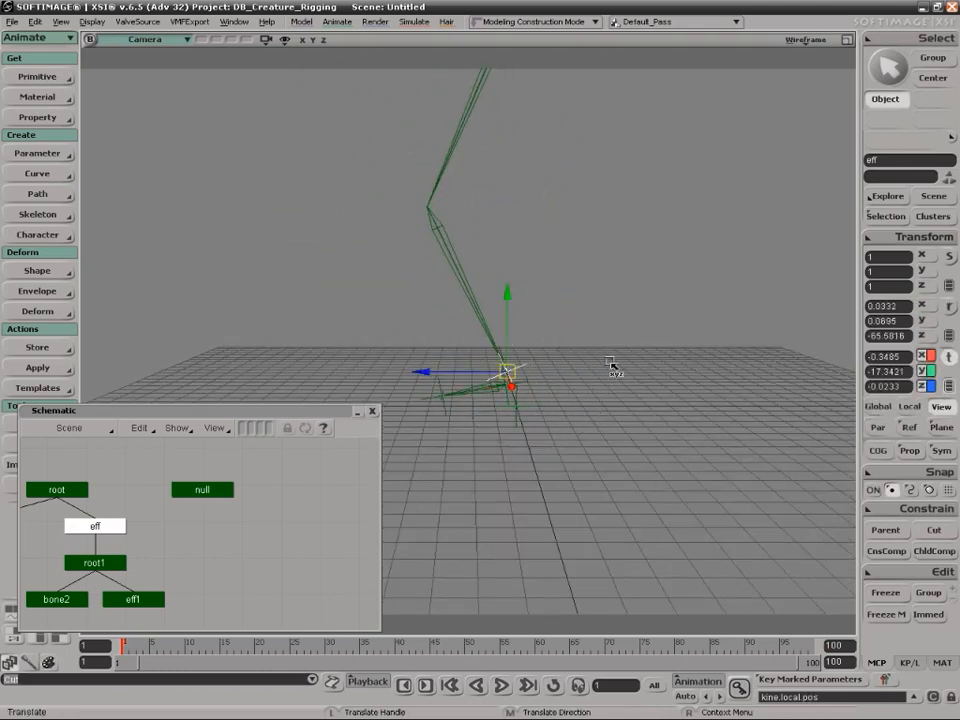
{"action": "key", "text": "ctrl+z"}
{"action": "key", "text": "space"}
{"action": "left_click", "coordinate": [639, 436]}
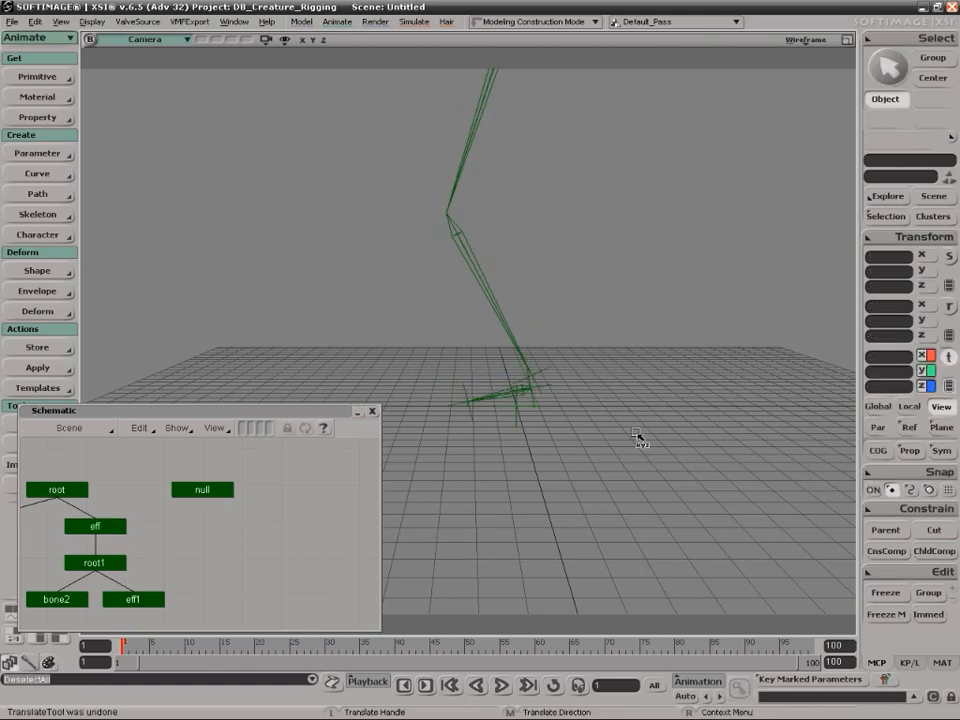
Set the new null's primary display icon to None and its shadow display icon to Box.
{"action": "left_click_drag", "start_coordinate": [507, 420], "coordinate": [536, 423]}
{"action": "key", "text": "Return"}
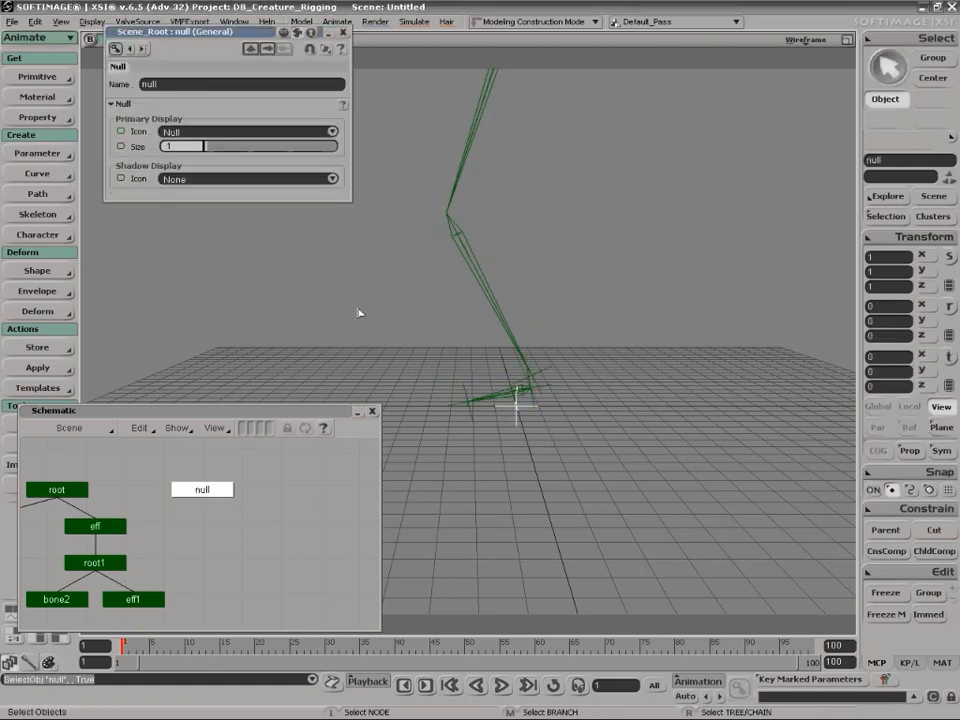
{"action": "left_click", "coordinate": [182, 133]}
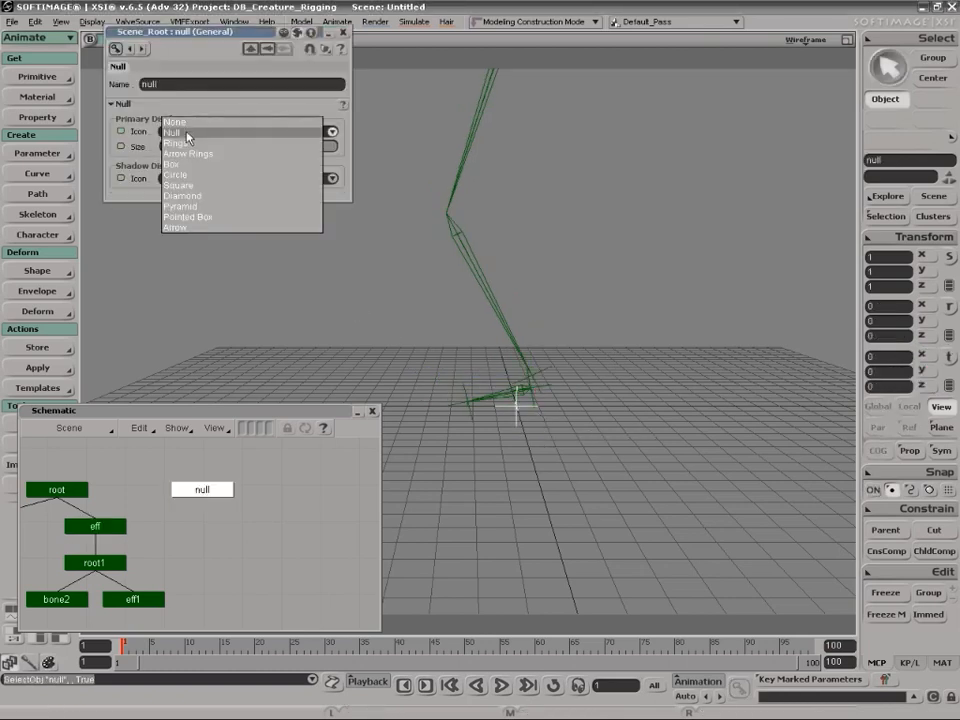
{"action": "left_click", "coordinate": [180, 123]}
{"action": "left_click", "coordinate": [198, 180]}
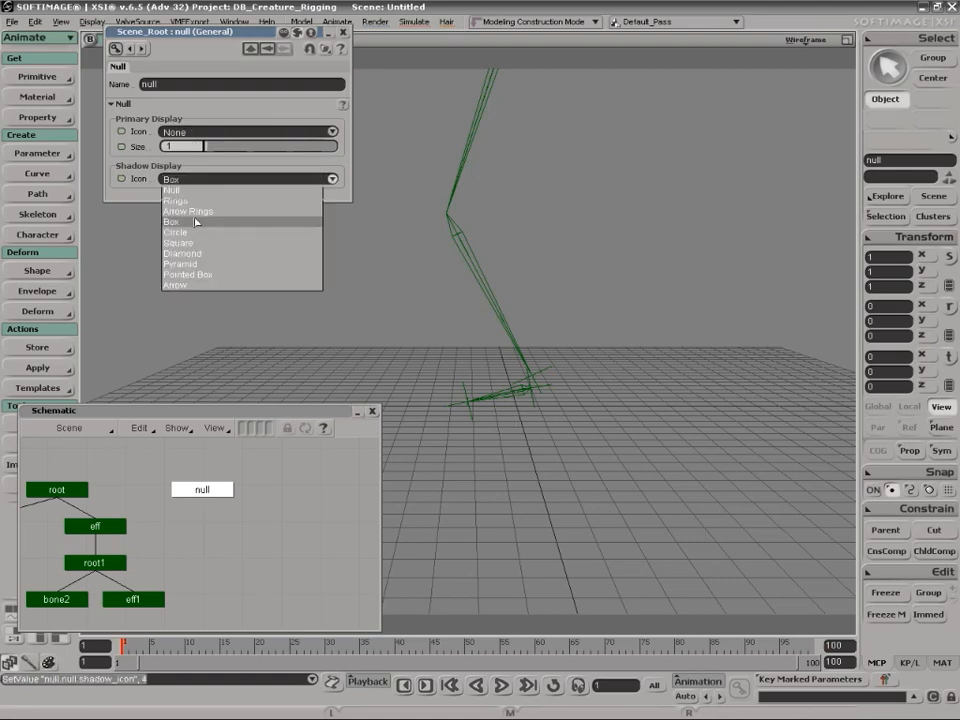
{"action": "left_click", "coordinate": [196, 218]}
Set the null's display size to 2 and give its box a custom red colour with R 1.000, then deselect it.
{"action": "key", "text": "s"}
{"action": "right_click_drag", "start_coordinate": [521, 334], "coordinate": [551, 325]}
{"action": "type", "text": "2"}
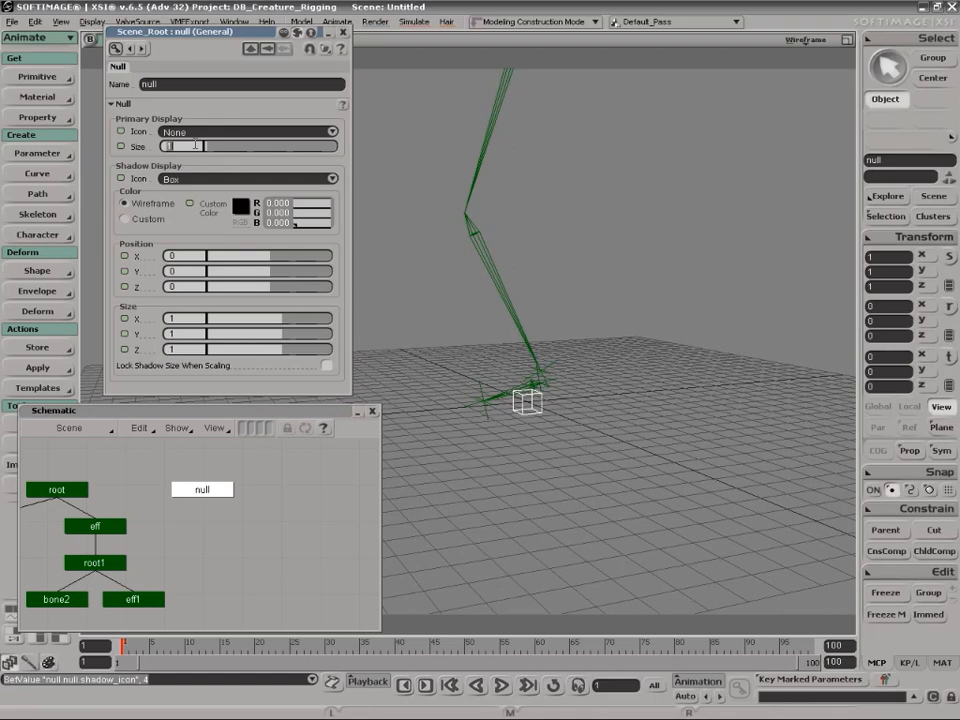
{"action": "key", "text": "Return"}
{"action": "left_click", "coordinate": [148, 219]}
{"action": "left_click_drag", "start_coordinate": [300, 203], "coordinate": [349, 206]}
{"action": "left_click", "coordinate": [396, 247]}
Examine the red box null's placement relative to the leg chain's end effector from several angles.
{"action": "key", "text": "s"}
{"action": "right_click_drag", "start_coordinate": [597, 321], "coordinate": [464, 350]}
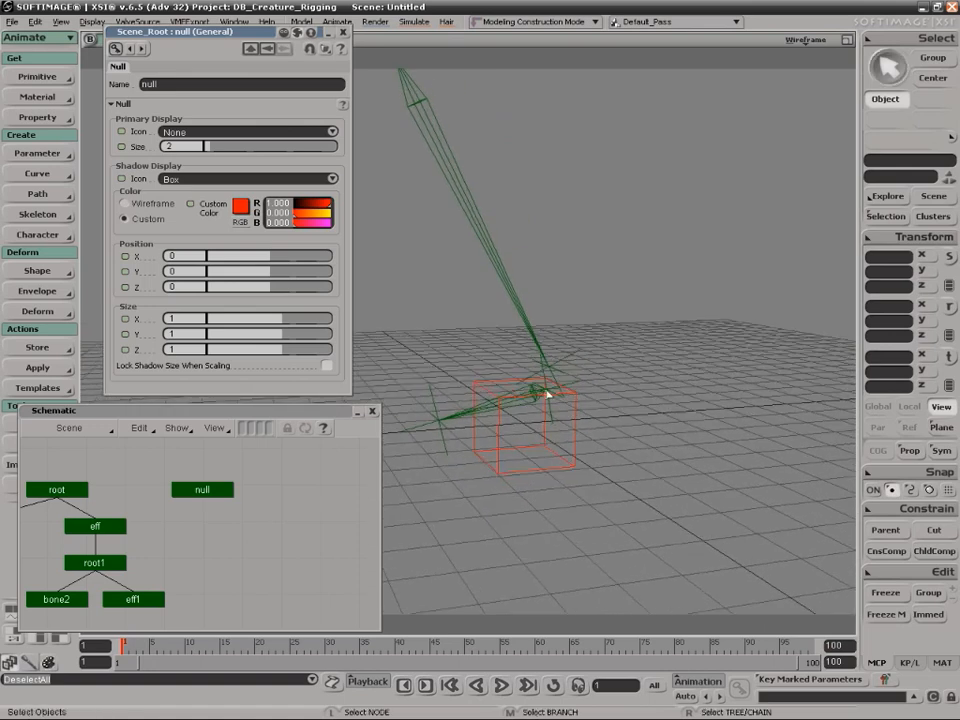
{"action": "key", "text": "s"}
{"action": "right_click_drag", "start_coordinate": [605, 415], "coordinate": [628, 403]}
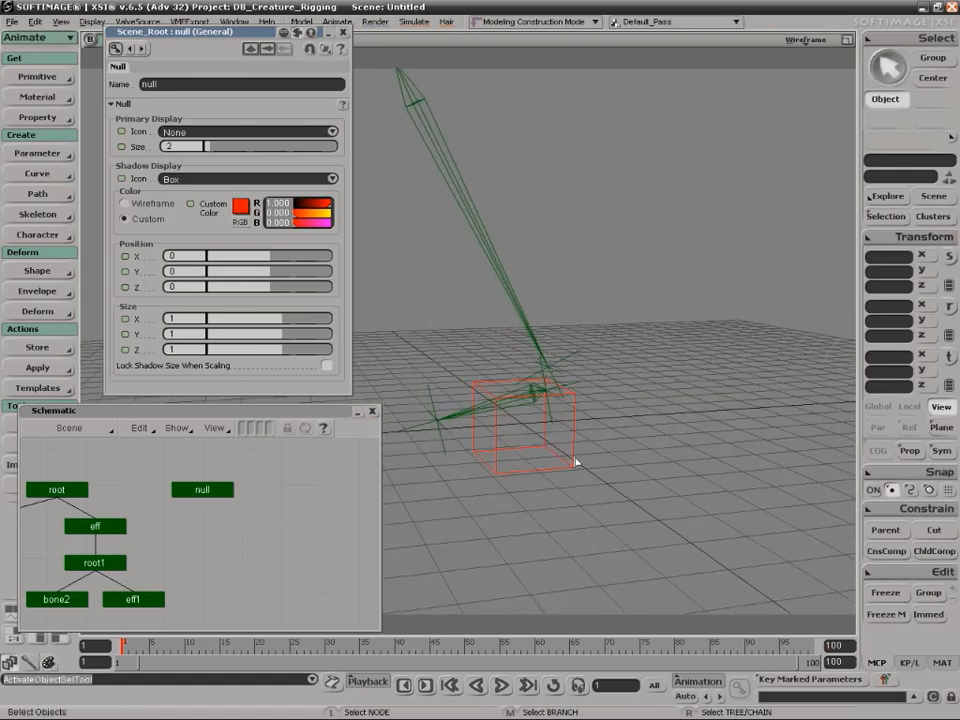
{"action": "left_click_drag", "start_coordinate": [591, 466], "coordinate": [597, 449]}
{"action": "left_click", "coordinate": [563, 360]}
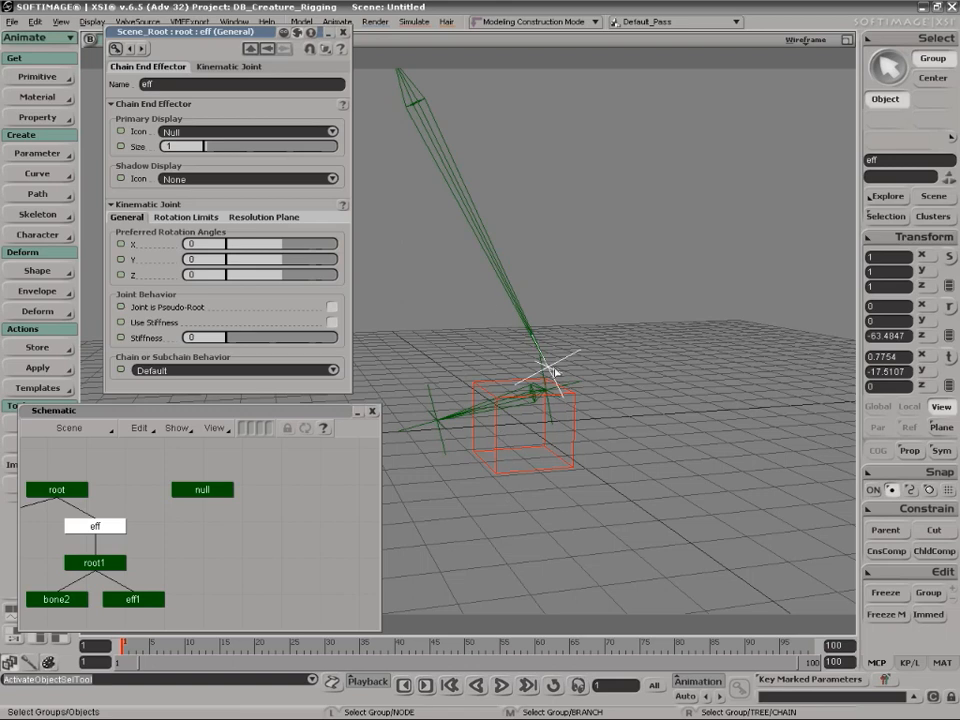
{"action": "key", "text": "s"}
{"action": "right_click_drag", "start_coordinate": [632, 444], "coordinate": [565, 322]}
{"action": "key", "text": "space"}
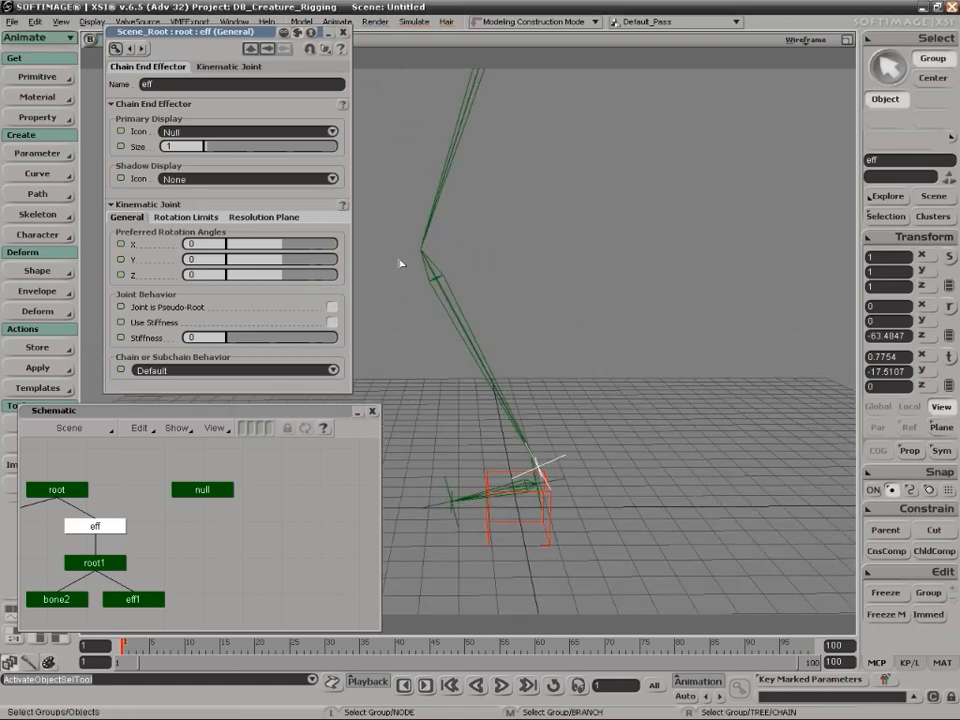
{"action": "key", "text": "s"}
{"action": "right_click_drag", "start_coordinate": [564, 431], "coordinate": [577, 278]}
{"action": "middle_click_drag", "start_coordinate": [577, 278], "coordinate": [566, 242]}
{"action": "left_click_drag", "start_coordinate": [566, 242], "coordinate": [565, 212]}
Match the red box null's translation to the end effector of the upper leg chain.
{"action": "left_click", "coordinate": [540, 453]}
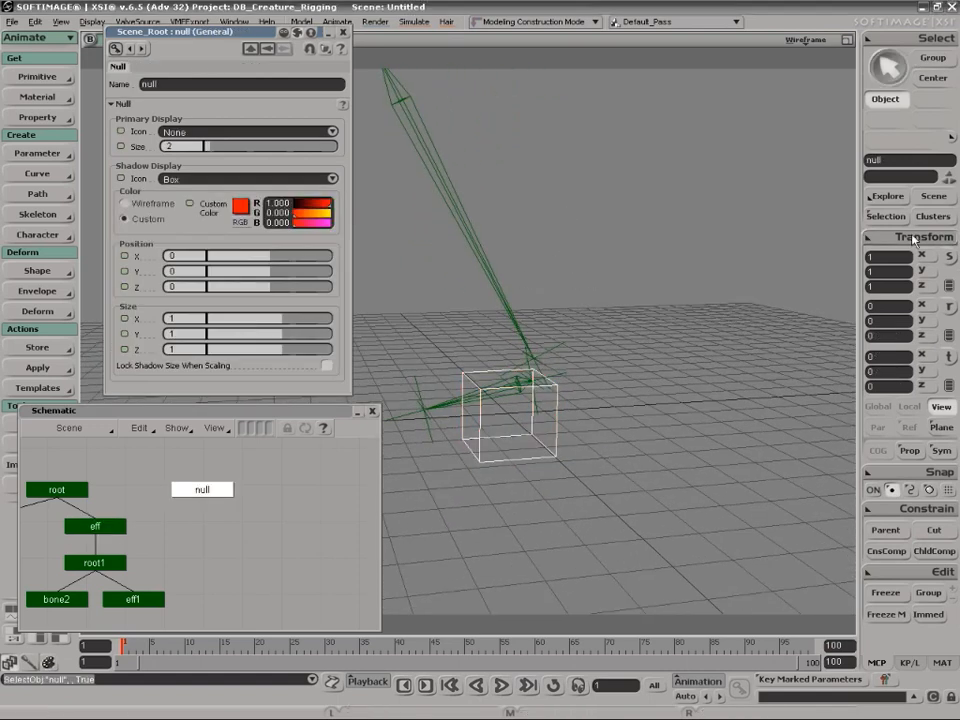
{"action": "left_click", "coordinate": [912, 238]}
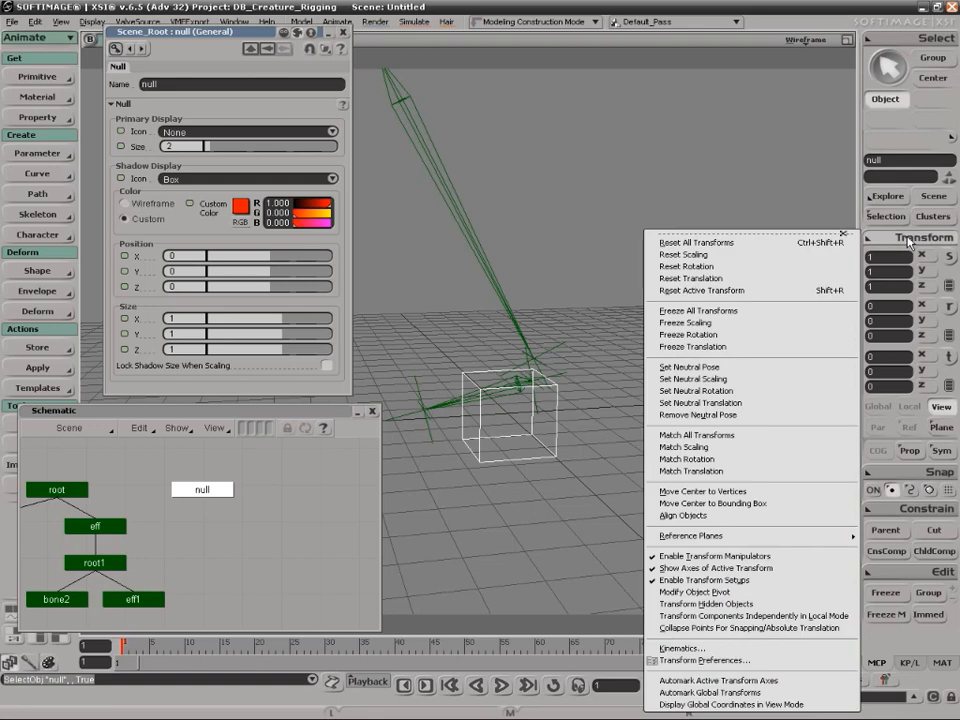
{"action": "left_click", "coordinate": [690, 471]}
{"action": "left_click", "coordinate": [565, 362]}
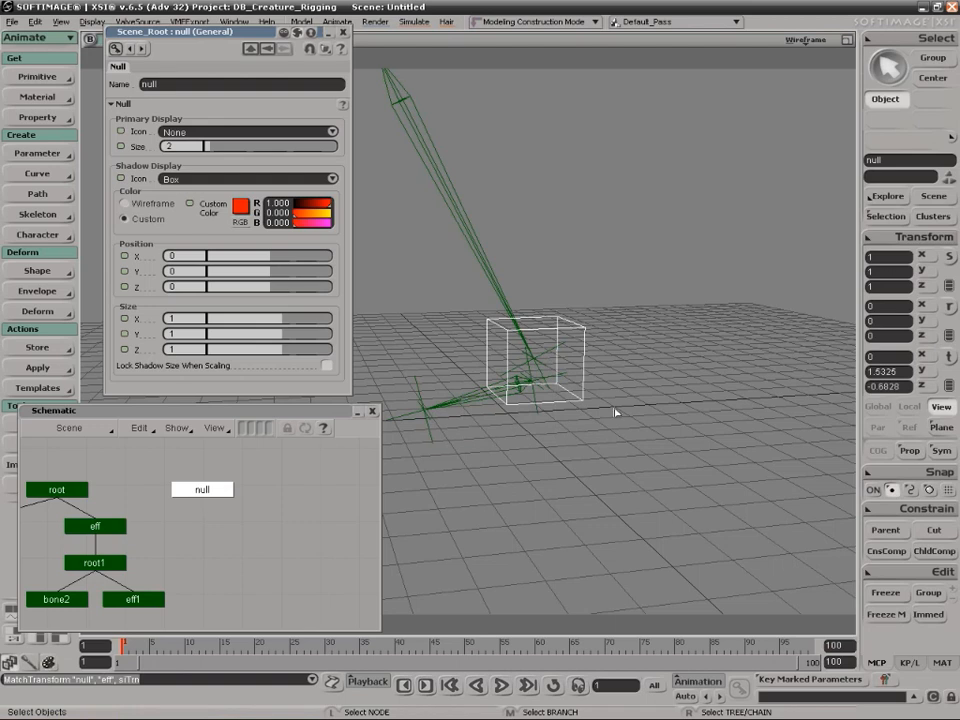
{"action": "left_click", "coordinate": [660, 433]}
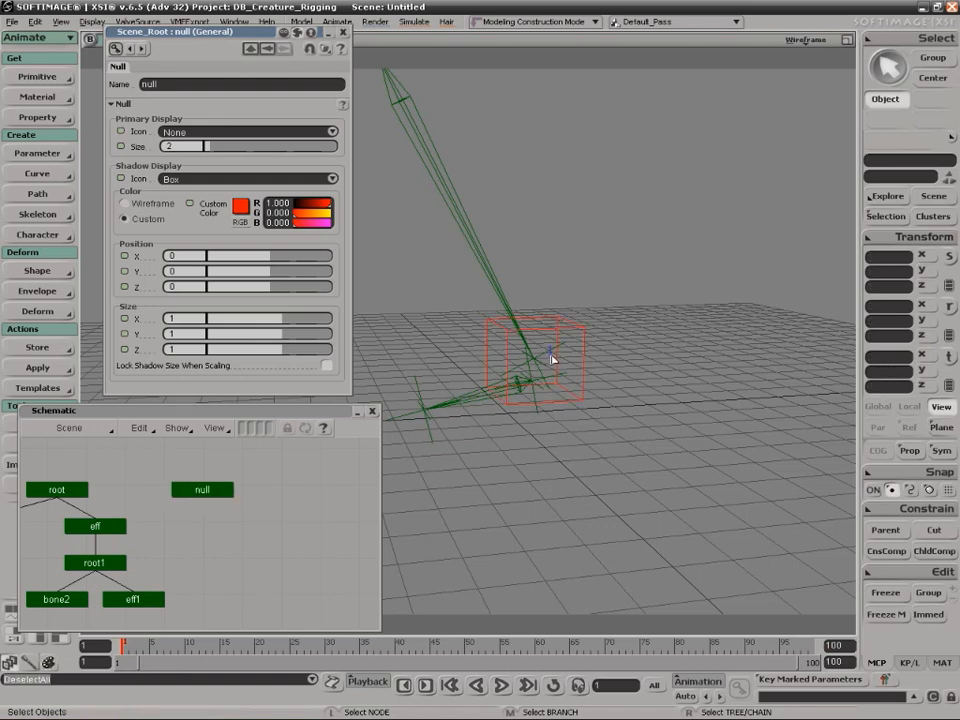
Add a Position constraint to the upper leg chain's end effector, with the red box null as the constraining object, and close its properties.
{"action": "left_click", "coordinate": [551, 357]}
{"action": "left_click", "coordinate": [924, 240]}
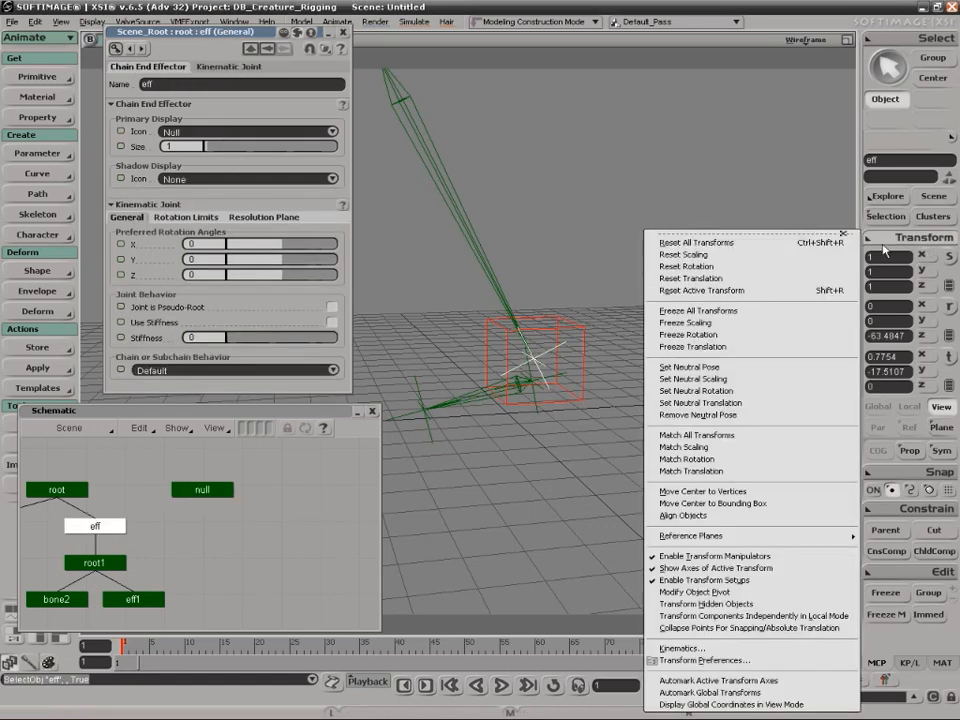
{"action": "left_click", "coordinate": [869, 216]}
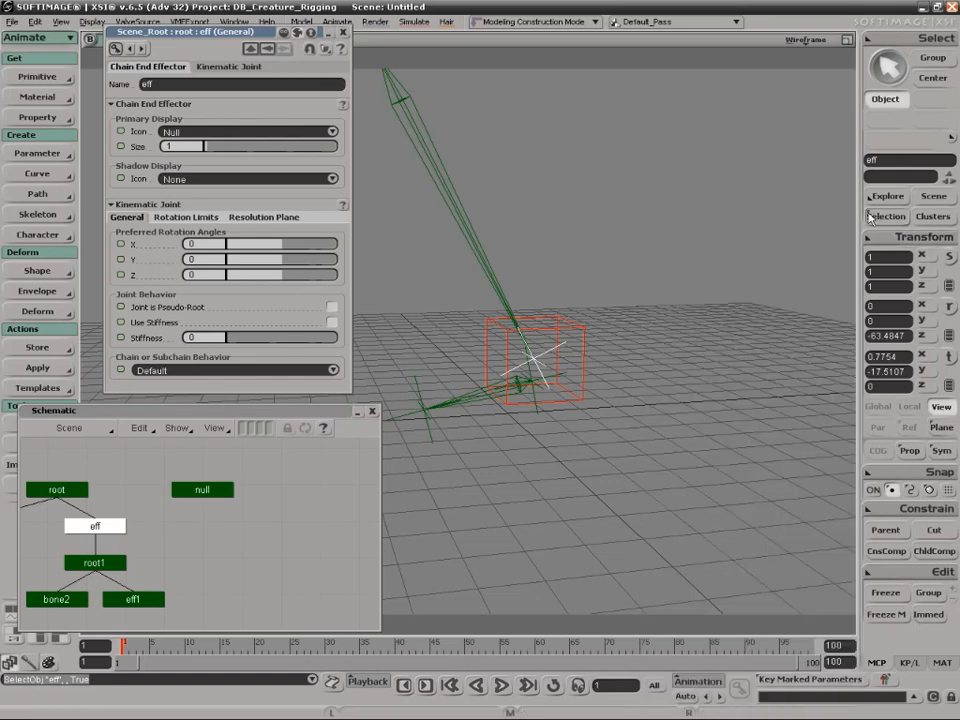
{"action": "left_click", "coordinate": [912, 511]}
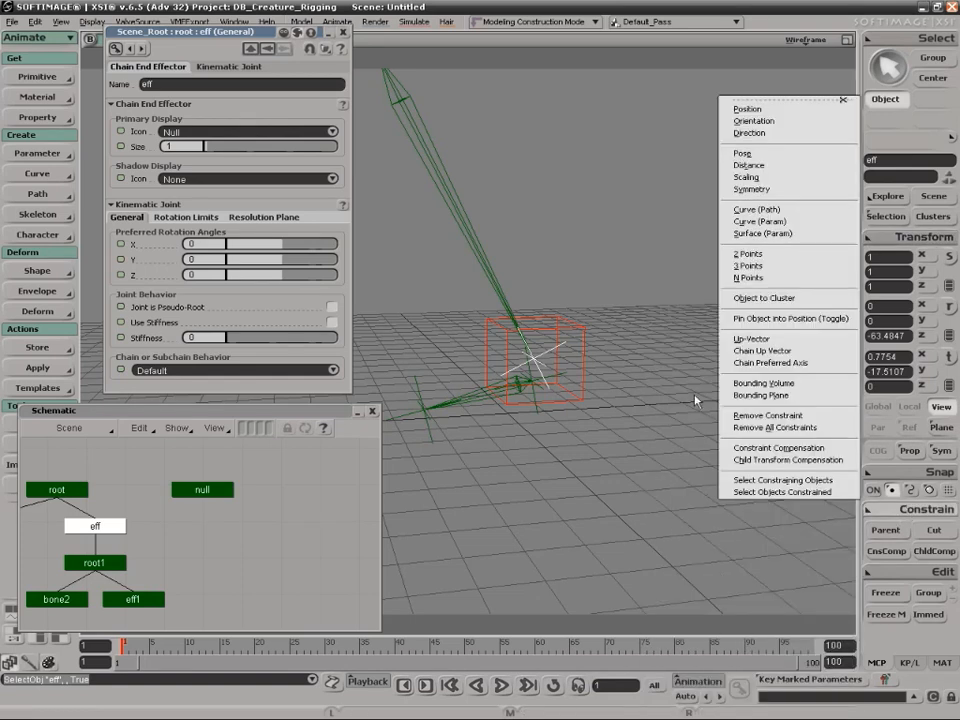
{"action": "left_click", "coordinate": [782, 121]}
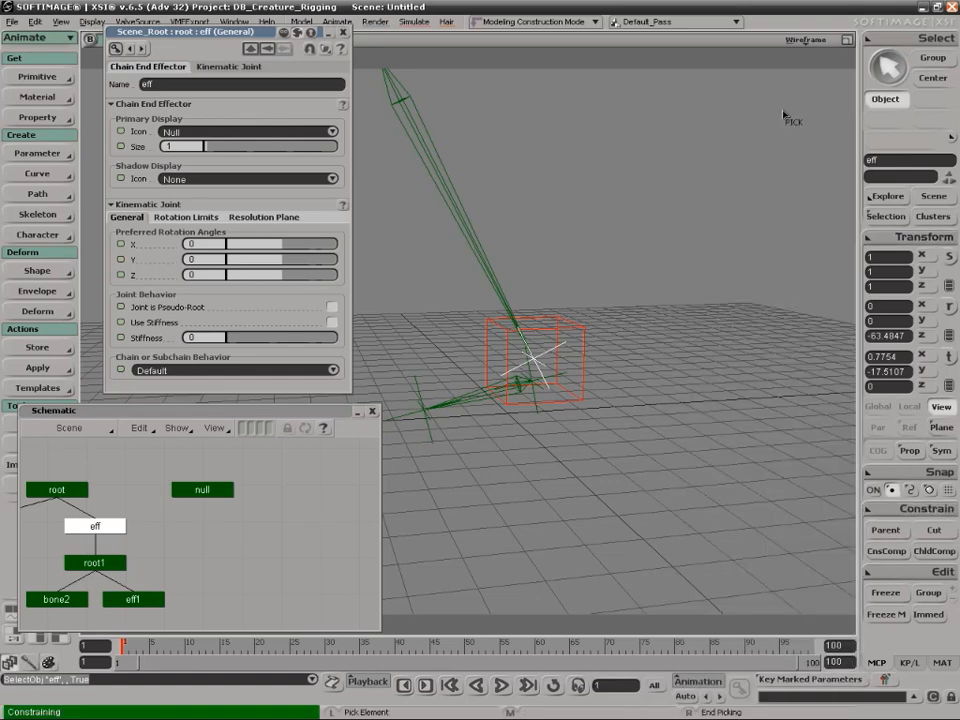
{"action": "left_click", "coordinate": [584, 345]}
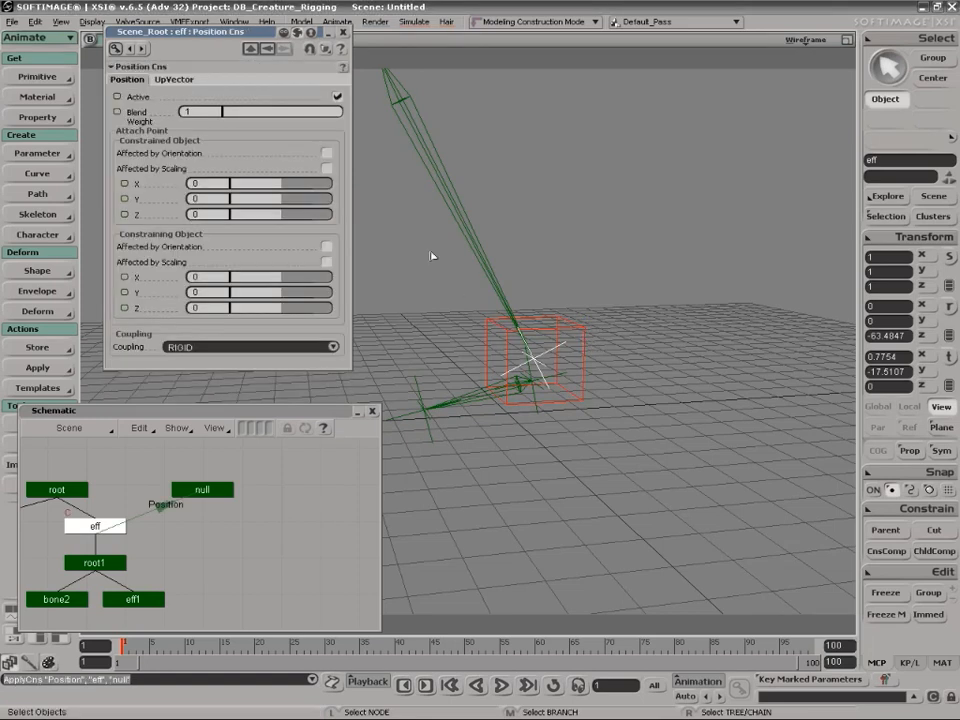
{"action": "left_click", "coordinate": [341, 35]}
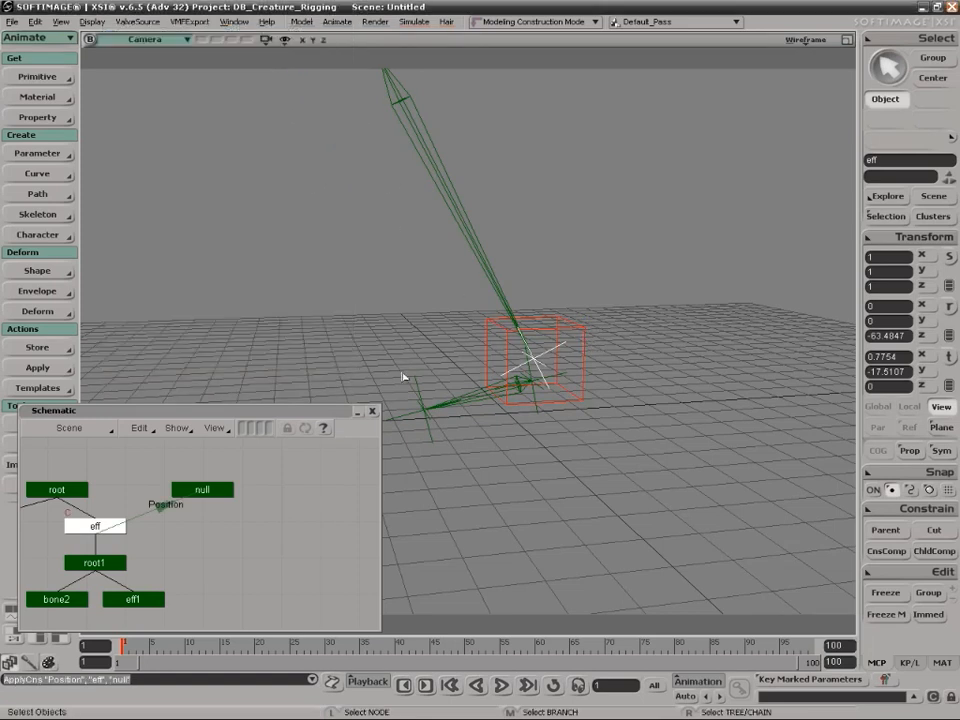
Test the end effector's Position constraint by moving the red box null, and undo the move.
{"action": "key", "text": "s"}
{"action": "left_click_drag", "start_coordinate": [549, 386], "coordinate": [612, 428]}
{"action": "right_click_drag", "start_coordinate": [612, 428], "coordinate": [560, 408]}
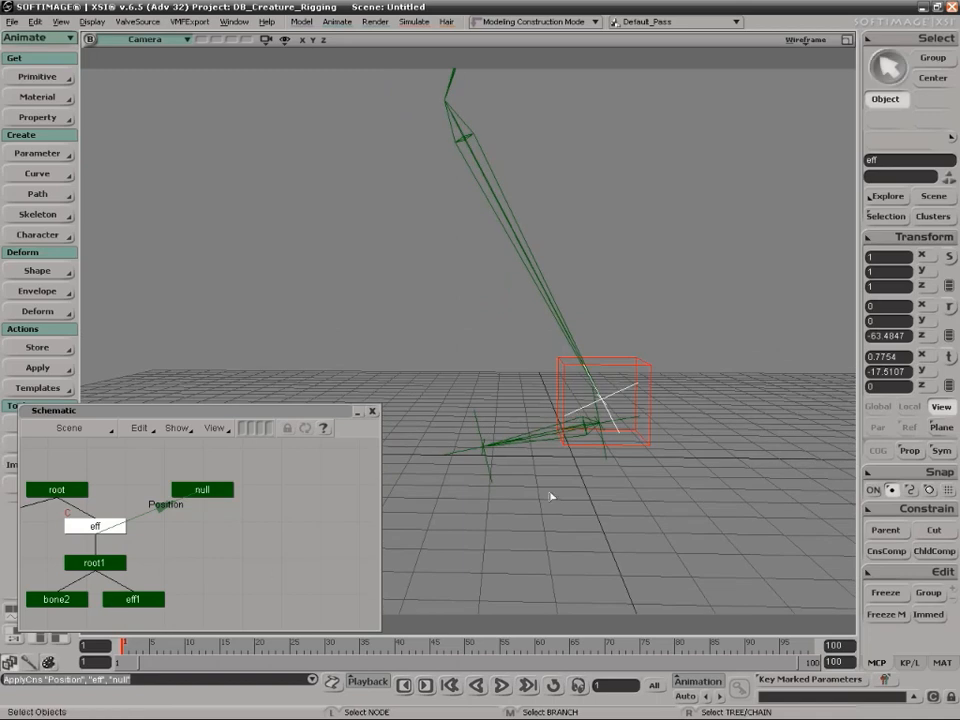
{"action": "left_click", "coordinate": [610, 397]}
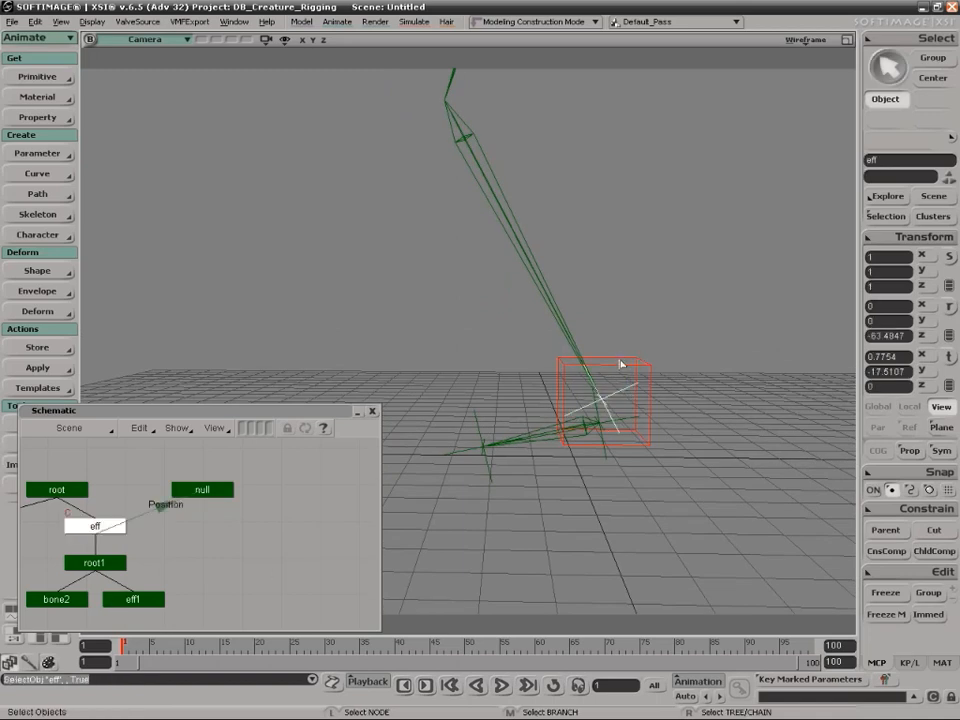
{"action": "left_click", "coordinate": [621, 360]}
{"action": "key", "text": "s"}
{"action": "mouse_move", "coordinate": [628, 377]}
{"action": "right_mouse_down"}
{"action": "mouse_move", "coordinate": [664, 339]}
{"action": "mouse_move", "coordinate": [664, 373]}
{"action": "mouse_move", "coordinate": [625, 398]}
{"action": "right_mouse_up"}
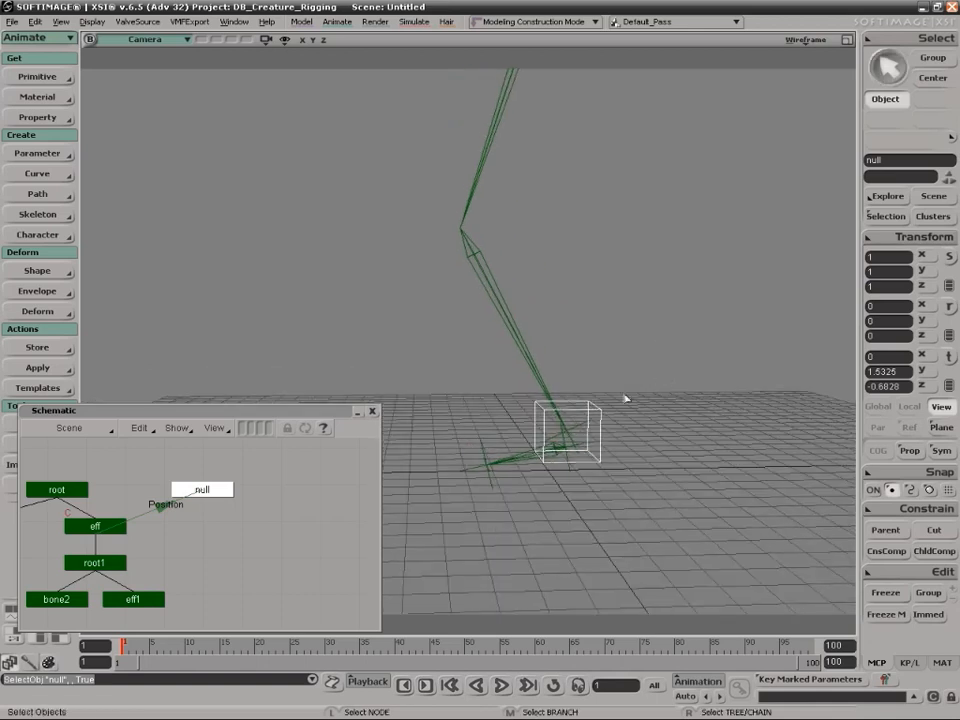
{"action": "key", "text": "v"}
{"action": "left_click_drag", "start_coordinate": [572, 440], "coordinate": [544, 401]}
{"action": "key", "text": "ctrl+z"}
{"action": "key", "text": "s"}
{"action": "right_click_drag", "start_coordinate": [577, 383], "coordinate": [557, 369]}
{"action": "key", "text": "space"}
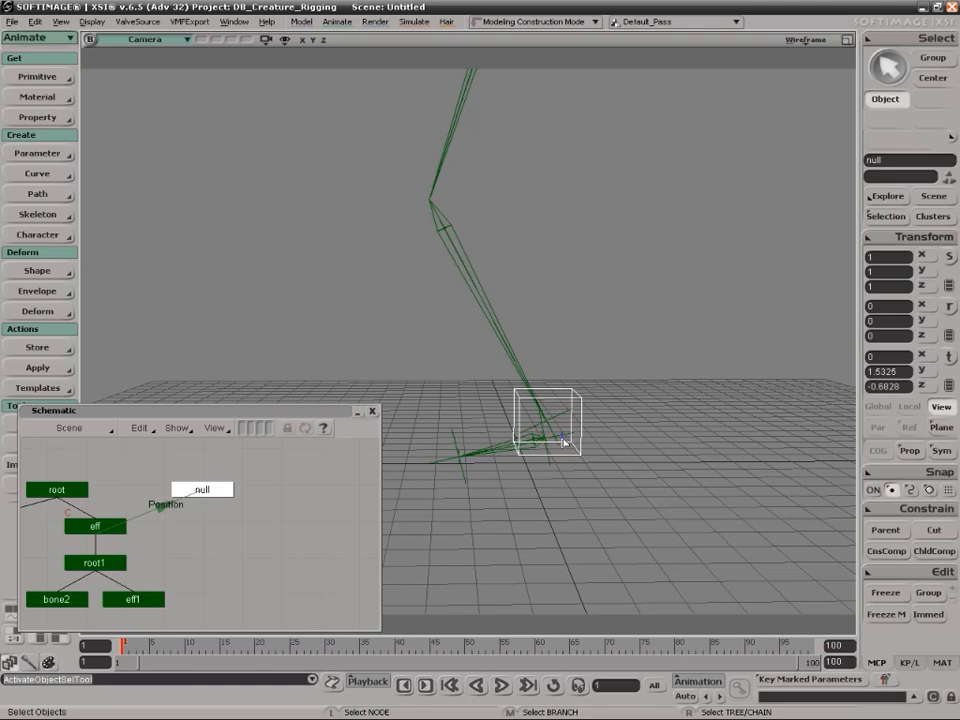
Cut the foot chain's root1 from its parent, the upper leg chain's end effector.
{"action": "left_click", "coordinate": [563, 438]}
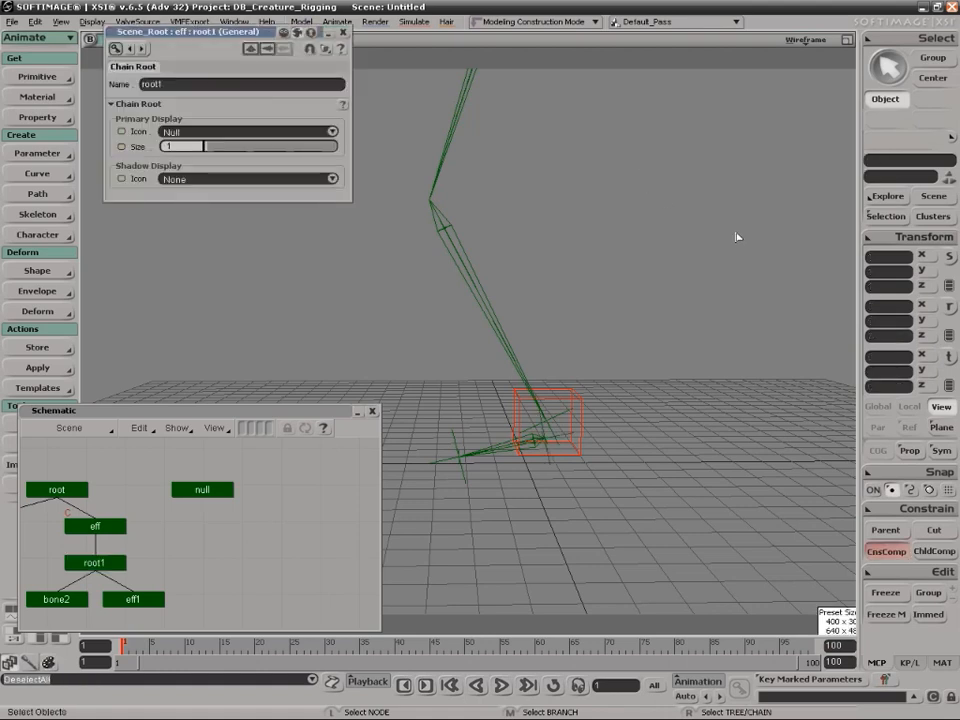
{"action": "left_click", "coordinate": [846, 42]}
{"action": "left_click", "coordinate": [846, 42]}
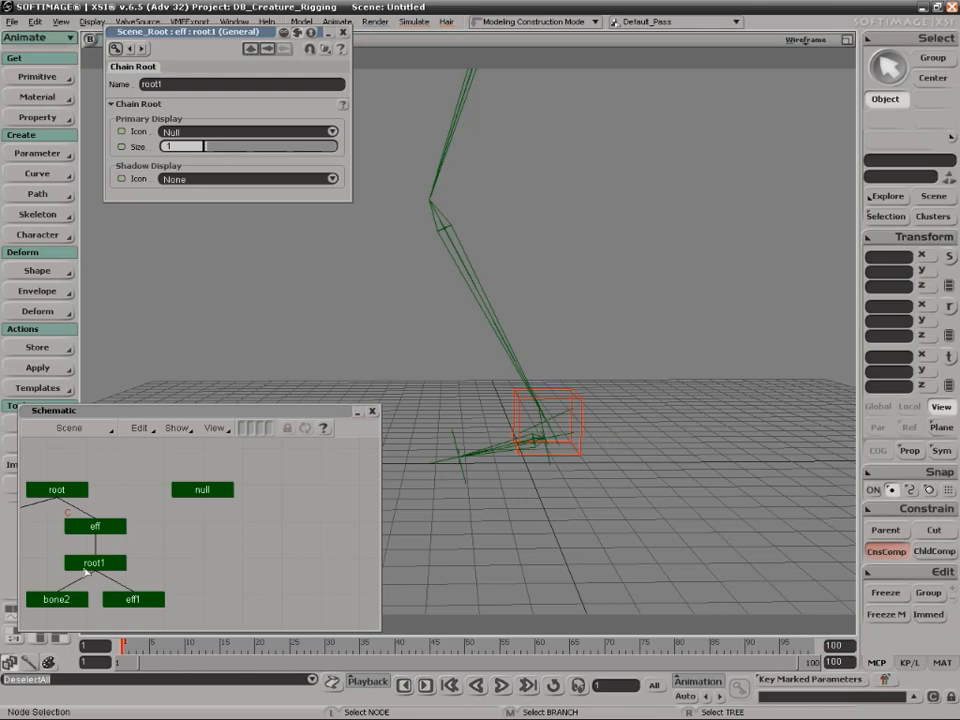
{"action": "left_click", "coordinate": [102, 564]}
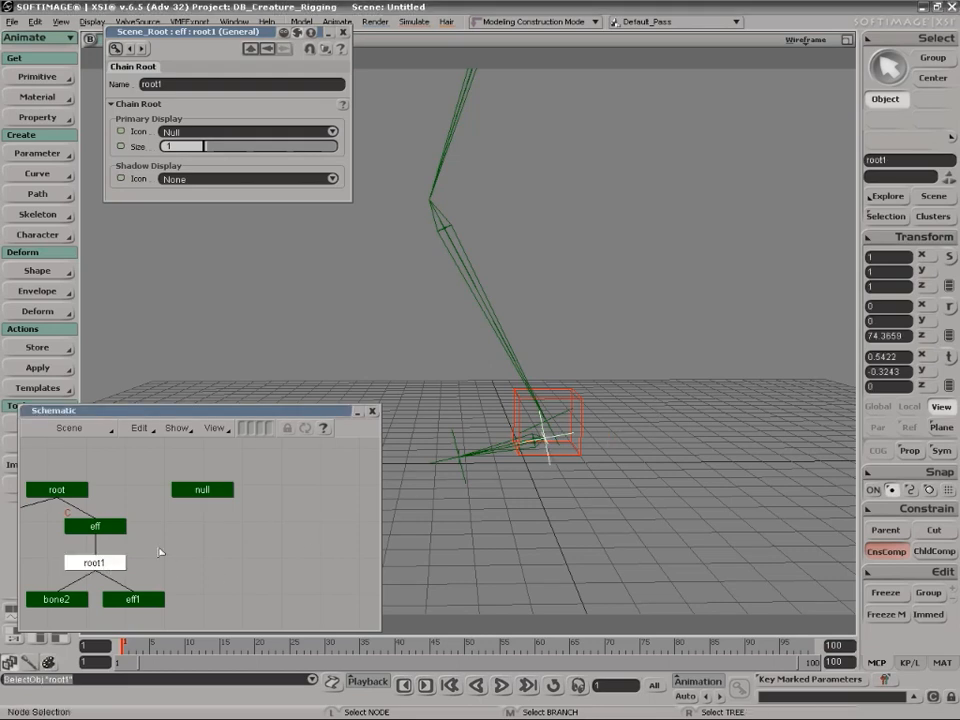
{"action": "left_click", "coordinate": [933, 532]}
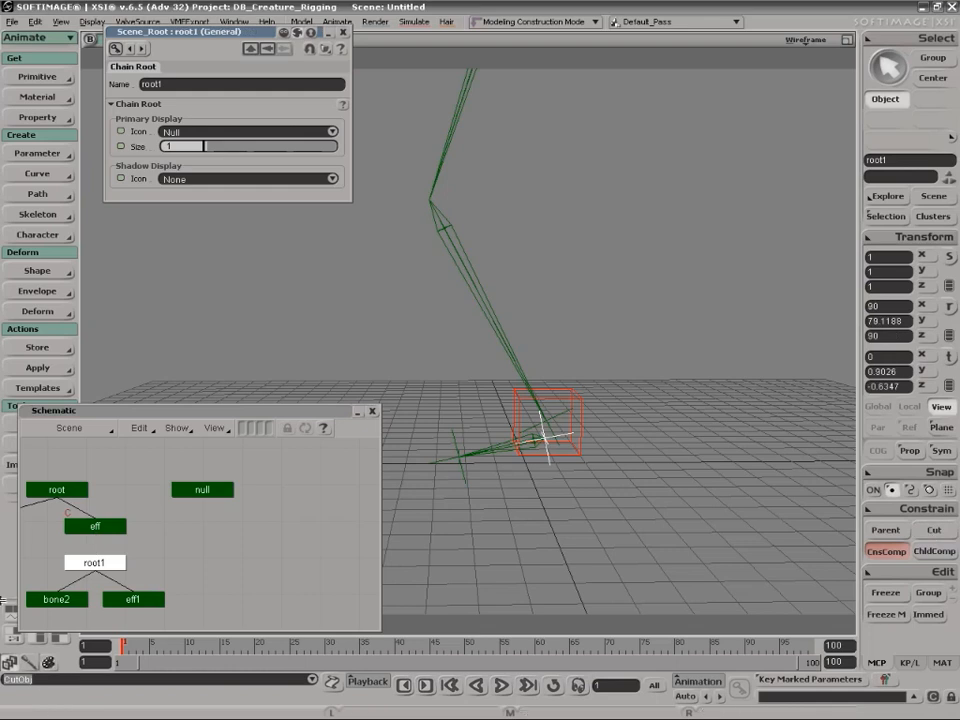
With constraint compensation on, add a Position constraint to root1, constrained to the upper leg chain's eff, and close its properties.
{"action": "left_click", "coordinate": [883, 552]}
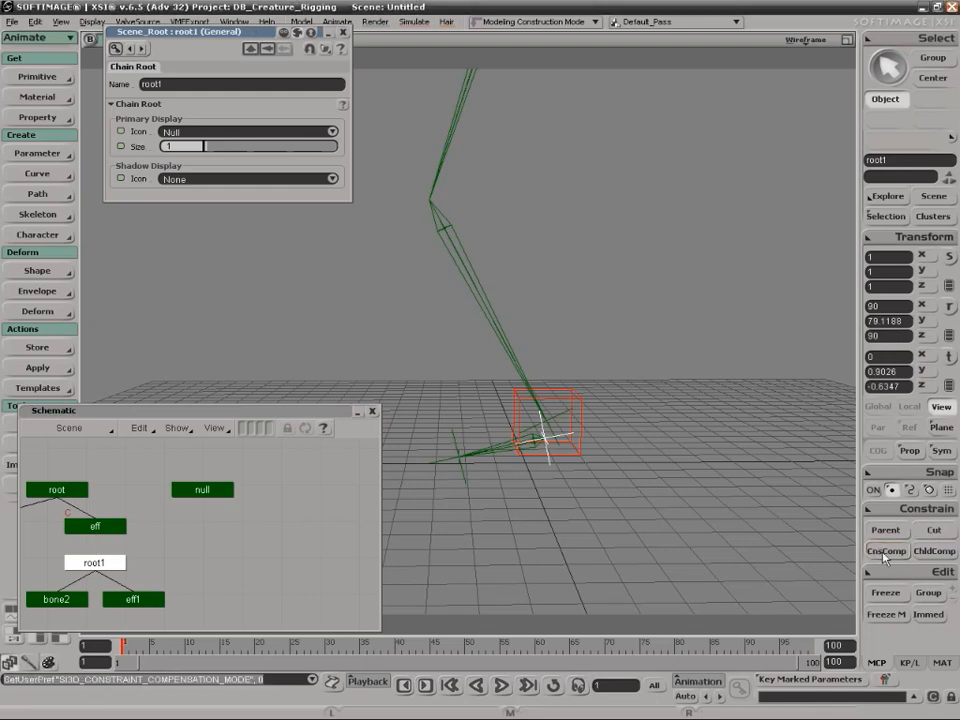
{"action": "left_click", "coordinate": [103, 566]}
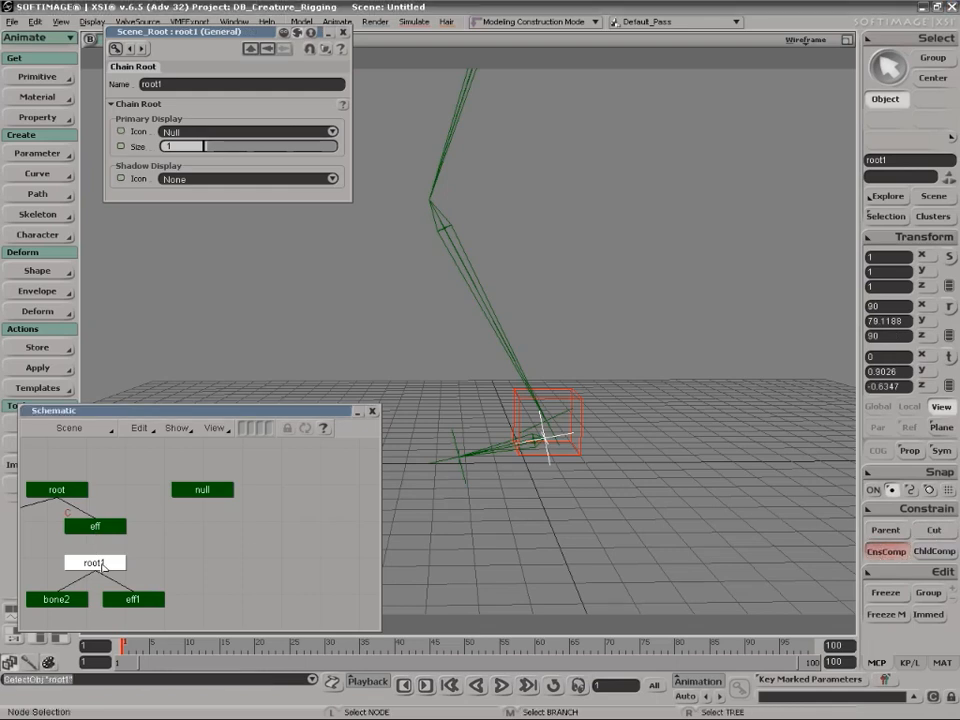
{"action": "left_click", "coordinate": [906, 516]}
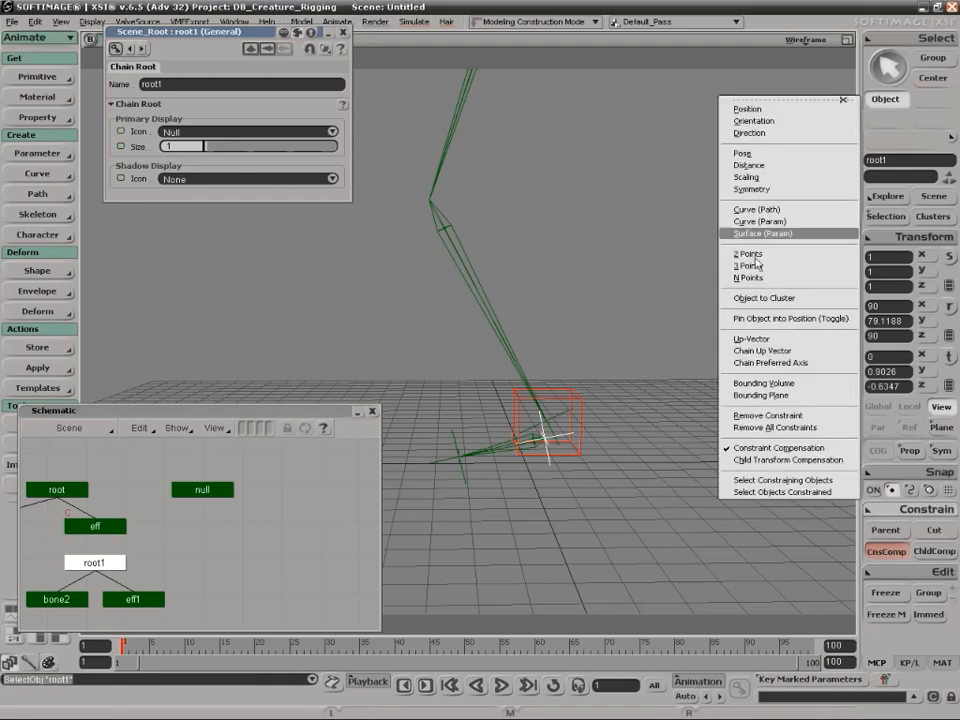
{"action": "left_click", "coordinate": [789, 108]}
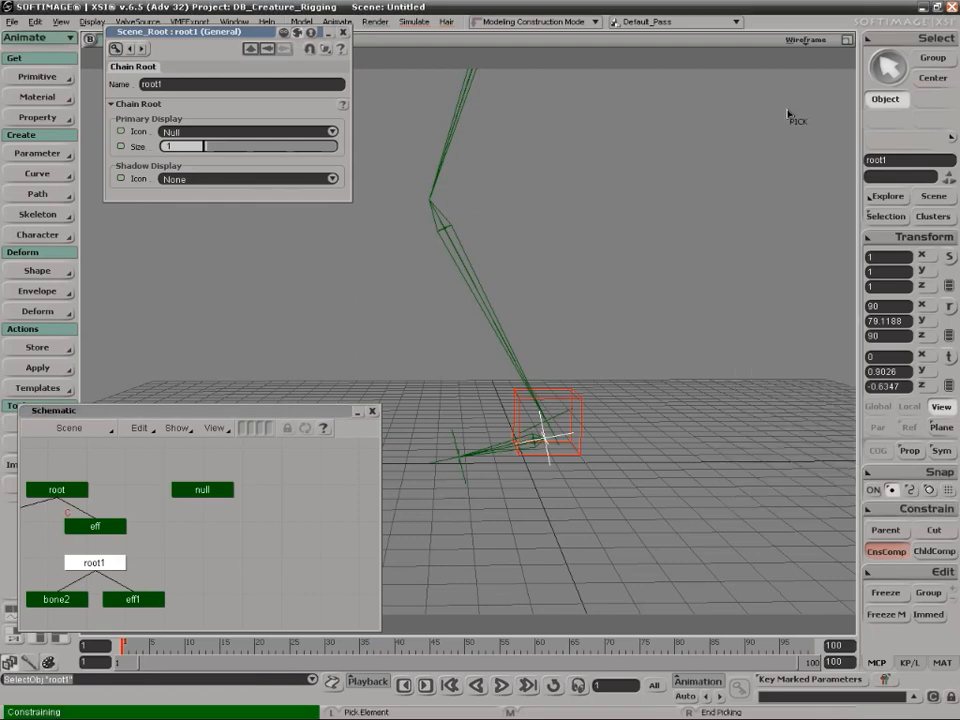
{"action": "left_click", "coordinate": [565, 428]}
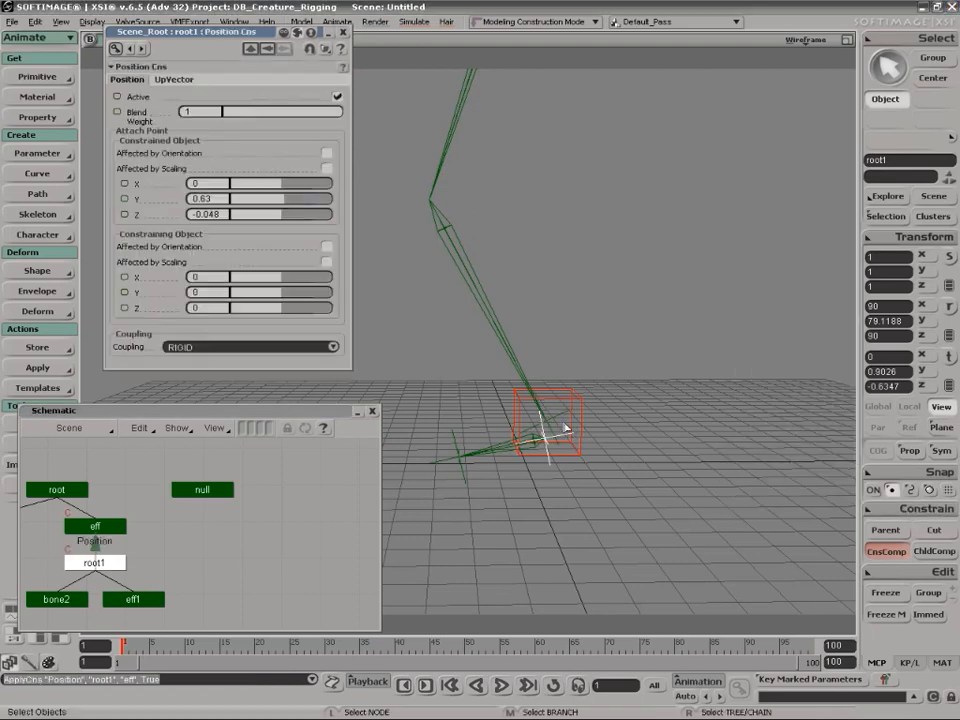
{"action": "left_click", "coordinate": [346, 35]}
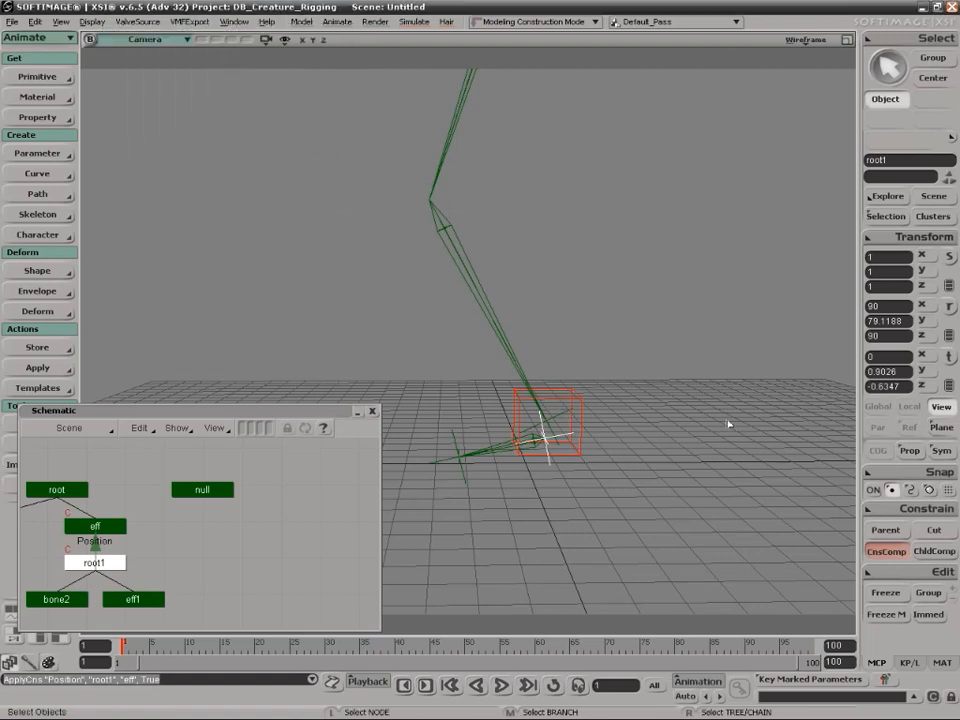
Test the whole leg by raising the red box null, then undo the move and deselect it.
{"action": "left_click", "coordinate": [602, 450]}
{"action": "left_click", "coordinate": [583, 410]}
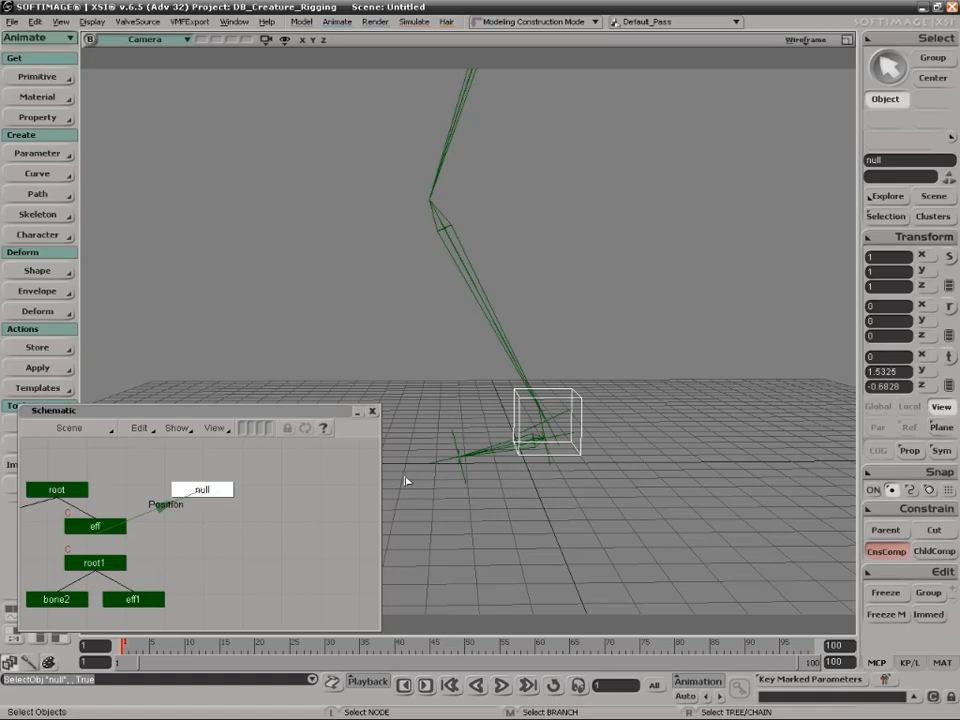
{"action": "key", "text": "v"}
{"action": "left_click_drag", "start_coordinate": [538, 398], "coordinate": [418, 205]}
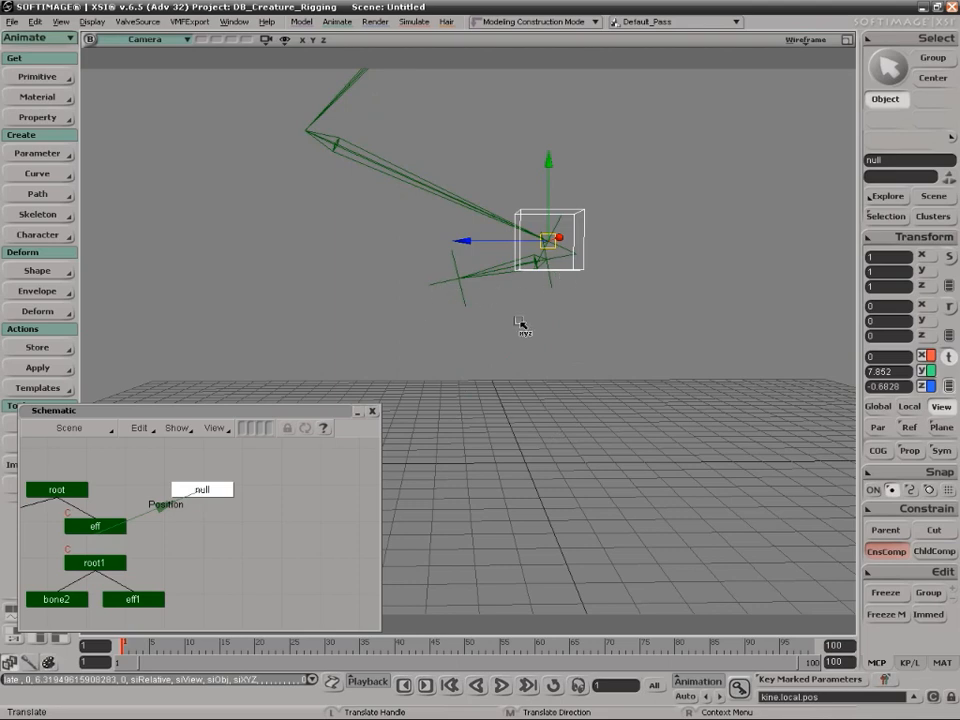
{"action": "key", "text": "ctrl+z"}
{"action": "key", "text": "space"}
{"action": "left_click", "coordinate": [590, 288]}
Try moving the upper leg chain's root while the foot is held by the null, and undo the moves.
{"action": "key", "text": "s"}
{"action": "middle_click_drag", "start_coordinate": [592, 290], "coordinate": [613, 315]}
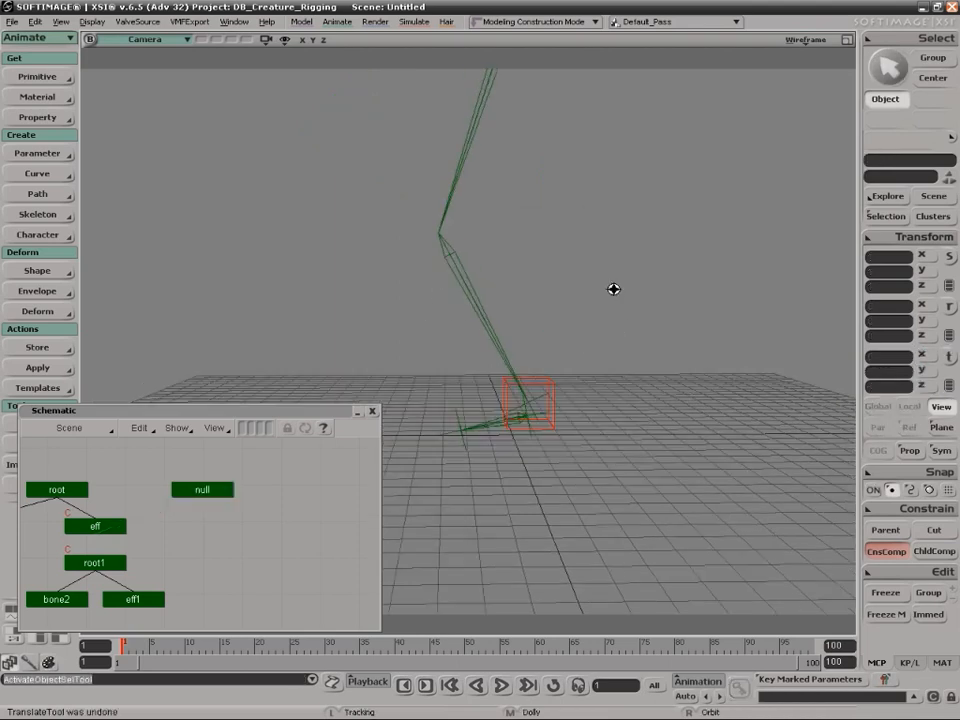
{"action": "left_click_drag", "start_coordinate": [613, 315], "coordinate": [610, 359]}
{"action": "right_click_drag", "start_coordinate": [610, 359], "coordinate": [602, 375]}
{"action": "left_click_drag", "start_coordinate": [602, 375], "coordinate": [602, 384]}
{"action": "right_click_drag", "start_coordinate": [602, 384], "coordinate": [600, 384]}
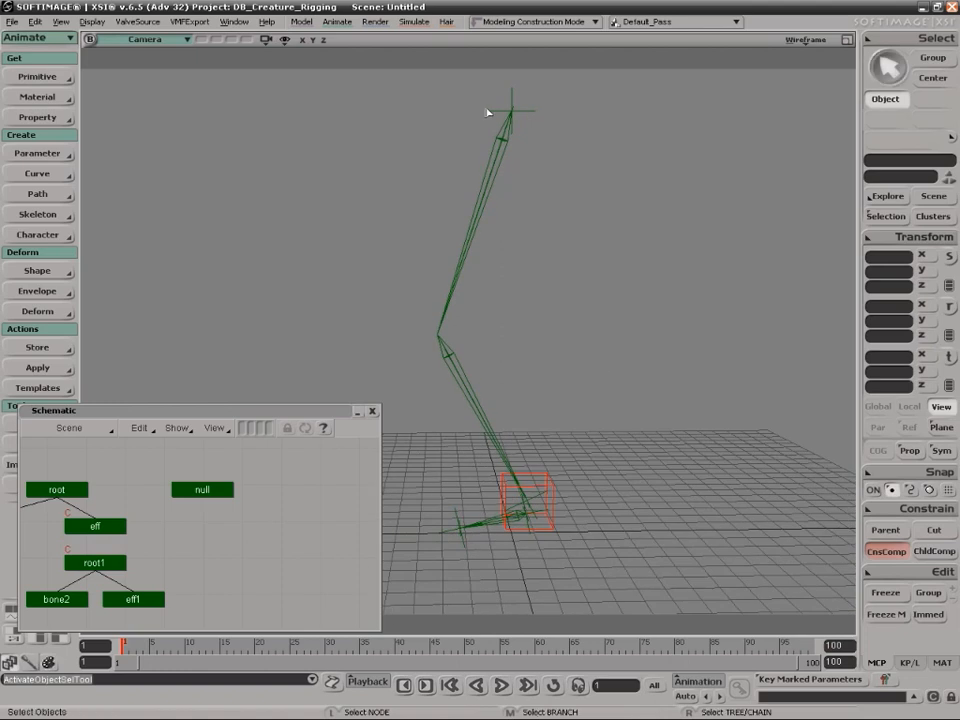
{"action": "left_click", "coordinate": [534, 96]}
{"action": "key", "text": "v"}
{"action": "left_click_drag", "start_coordinate": [522, 96], "coordinate": [494, 304]}
{"action": "left_click_drag", "start_coordinate": [537, 398], "coordinate": [613, 315]}
{"action": "key", "text": "ctrl+z"}
{"action": "key", "text": "s"}
{"action": "right_click_drag", "start_coordinate": [613, 315], "coordinate": [586, 408]}
{"action": "key", "text": "ctrl+z"}
Move the leg's root forward until the thigh bone stands nearly vertical in the side view.
{"action": "key", "text": "s"}
{"action": "right_click_drag", "start_coordinate": [557, 483], "coordinate": [582, 496]}
{"action": "key", "text": "s"}
{"action": "left_click_drag", "start_coordinate": [548, 240], "coordinate": [487, 197]}
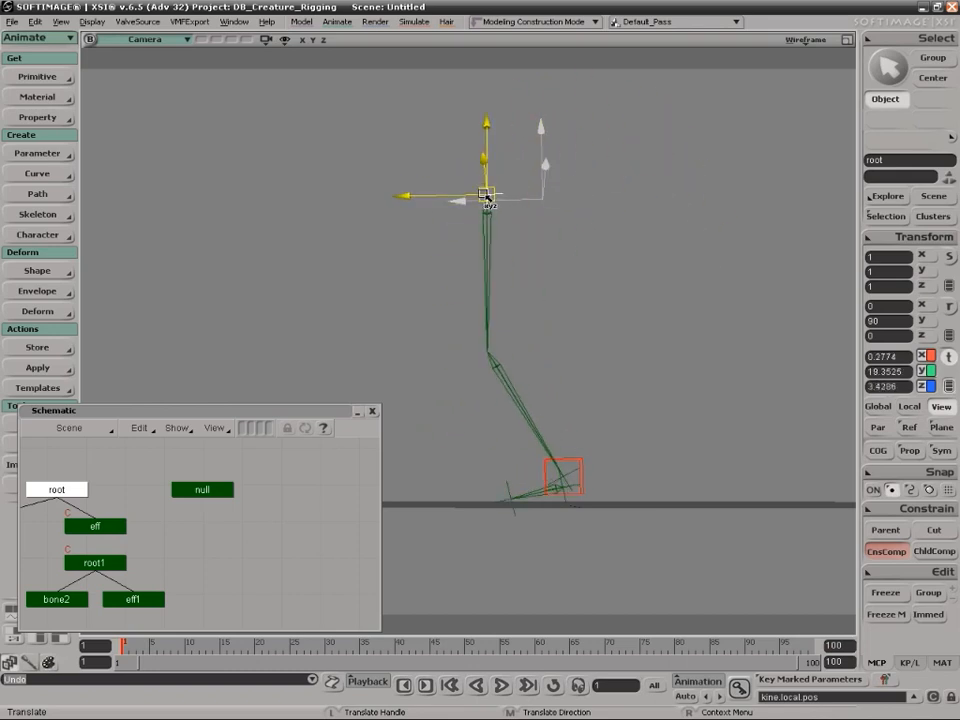
Try moving the red box null from the side view, then undo the move and its selection.
{"action": "key", "text": "space"}
{"action": "key", "text": "v"}
{"action": "left_click_drag", "start_coordinate": [562, 475], "coordinate": [660, 540]}
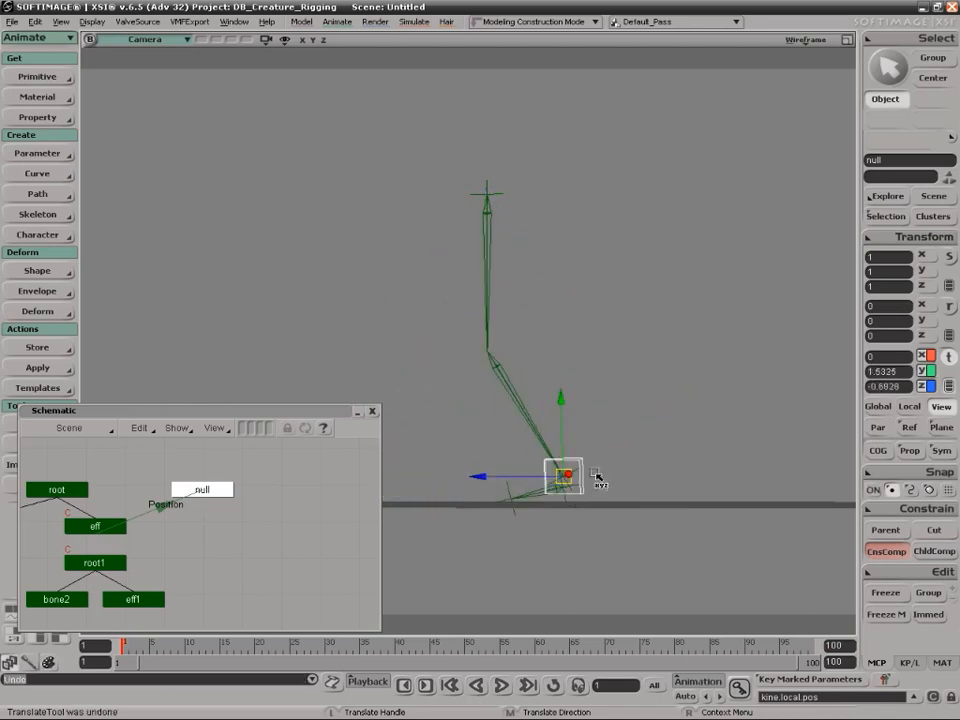
{"action": "key", "text": "ctrl+z"}
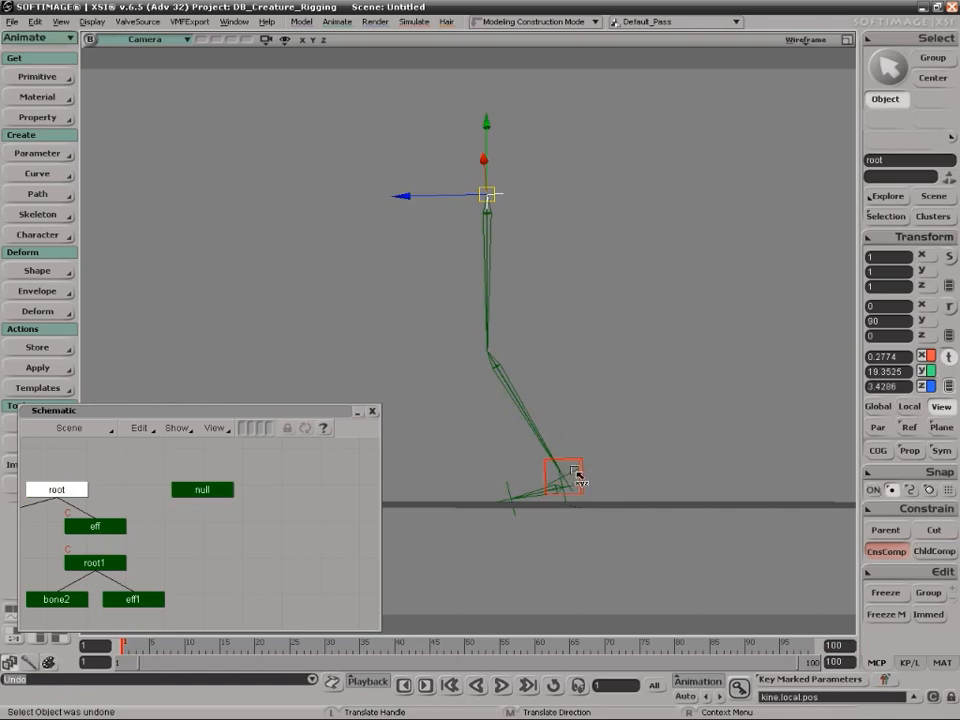
Move the leg's root backward to about X -0.1, Y 19.18, Z -1.9 and deselect it.
{"action": "left_click_drag", "start_coordinate": [486, 193], "coordinate": [576, 206]}
{"action": "right_click_drag", "start_coordinate": [576, 206], "coordinate": [639, 356]}
{"action": "key", "text": "v"}
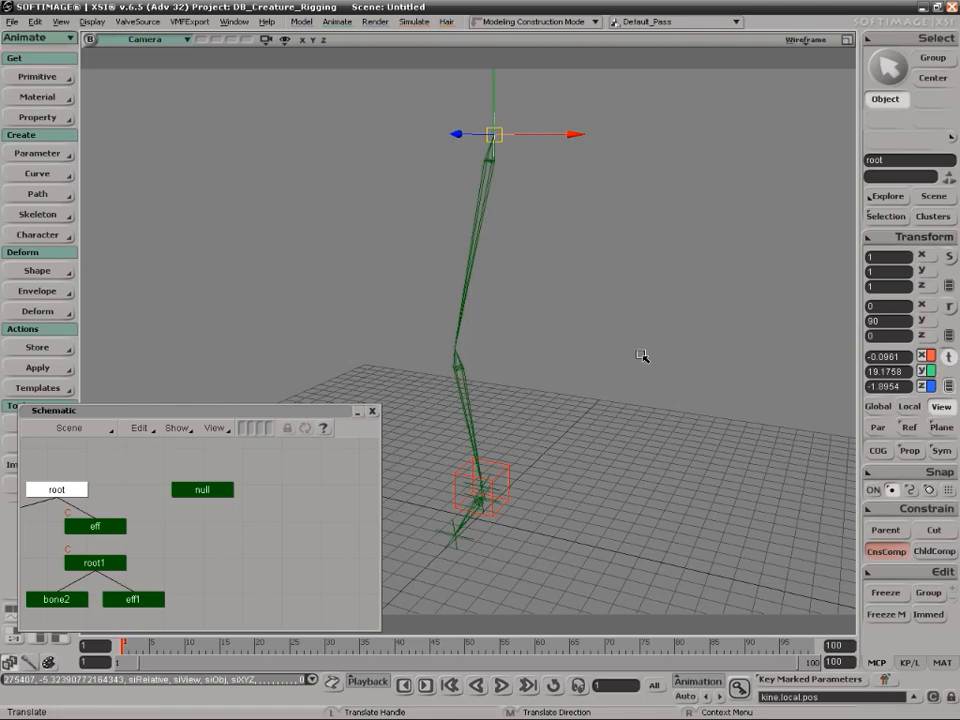
{"action": "key", "text": "space"}
{"action": "left_click", "coordinate": [631, 349]}
{"action": "key", "text": "s"}
{"action": "right_click_drag", "start_coordinate": [631, 349], "coordinate": [605, 338]}
Select the upper leg bone with constraint compensation turned off.
{"action": "left_click", "coordinate": [474, 221]}
{"action": "key", "text": "v"}
{"action": "key", "text": "s"}
{"action": "right_click_drag", "start_coordinate": [538, 249], "coordinate": [536, 279]}
{"action": "key", "text": "v"}
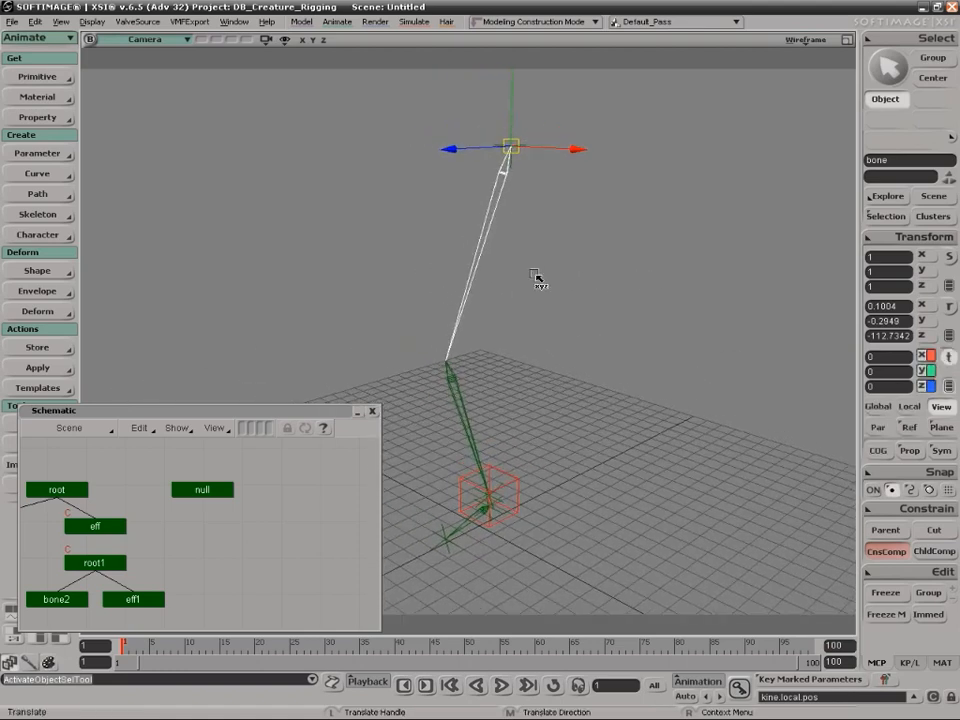
{"action": "key", "text": "Delete"}
{"action": "left_click_drag", "start_coordinate": [461, 247], "coordinate": [514, 285]}
{"action": "key", "text": "s"}
{"action": "right_click_drag", "start_coordinate": [519, 300], "coordinate": [561, 302]}
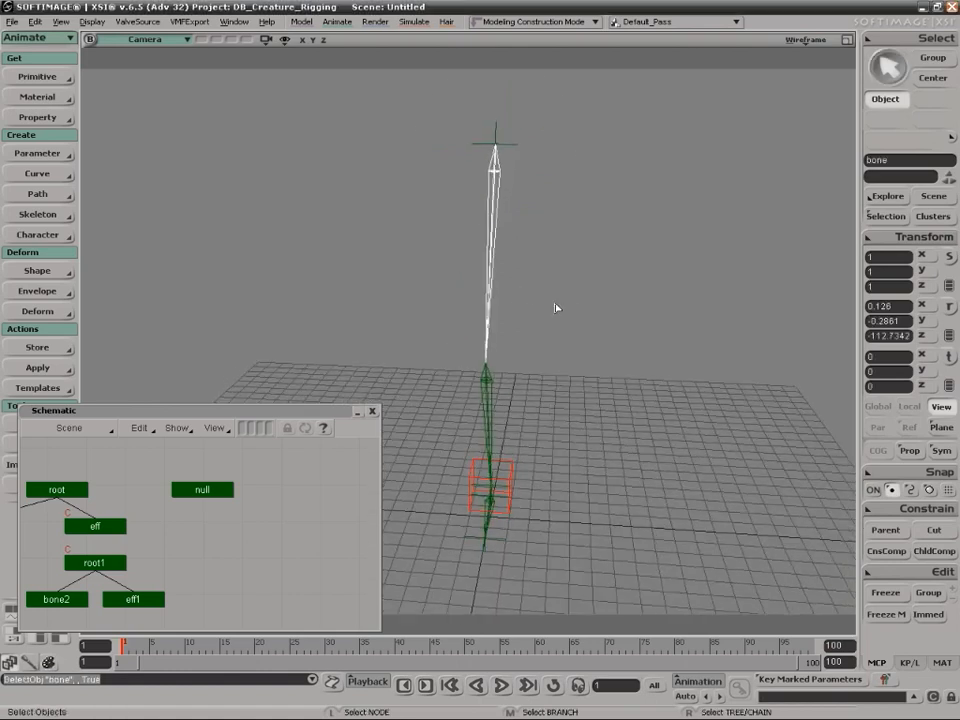
Try to rotate the upper leg bone about its local X axis, and deselect it.
{"action": "key", "text": "c"}
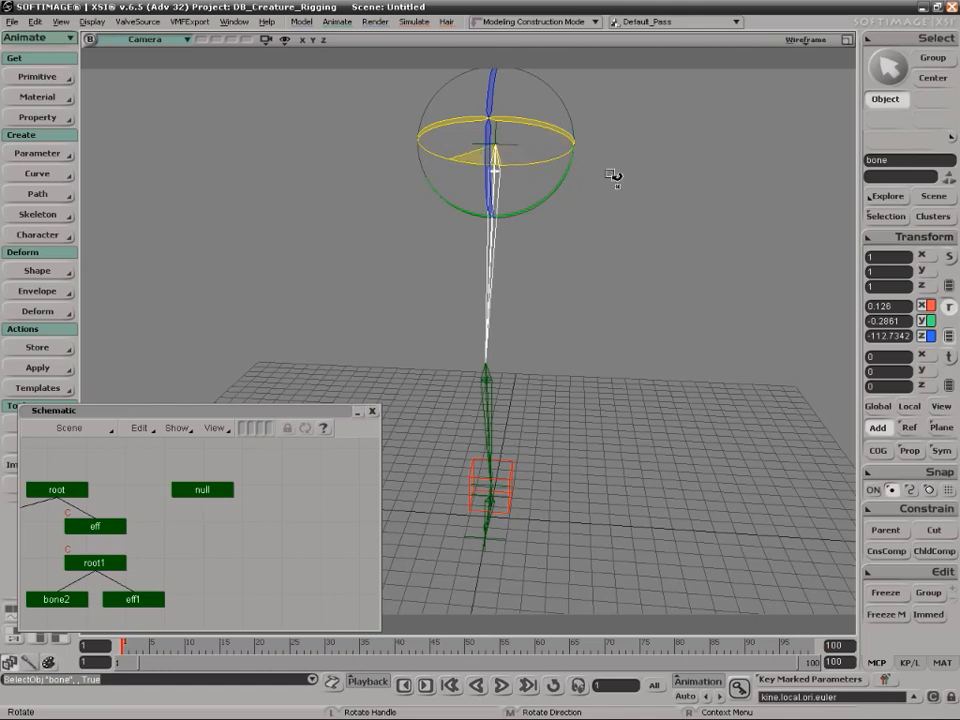
{"action": "left_click_drag", "start_coordinate": [410, 146], "coordinate": [545, 235]}
{"action": "key", "text": "s"}
{"action": "right_click_drag", "start_coordinate": [550, 275], "coordinate": [577, 303]}
{"action": "key", "text": "s"}
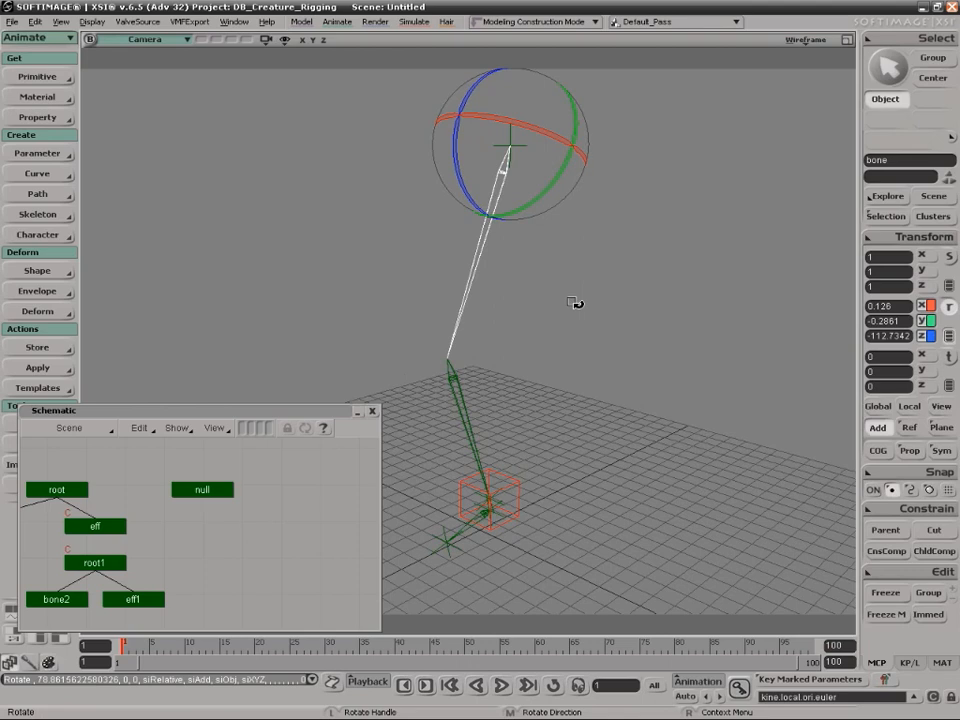
{"action": "key", "text": "space"}
{"action": "left_click", "coordinate": [206, 208]}
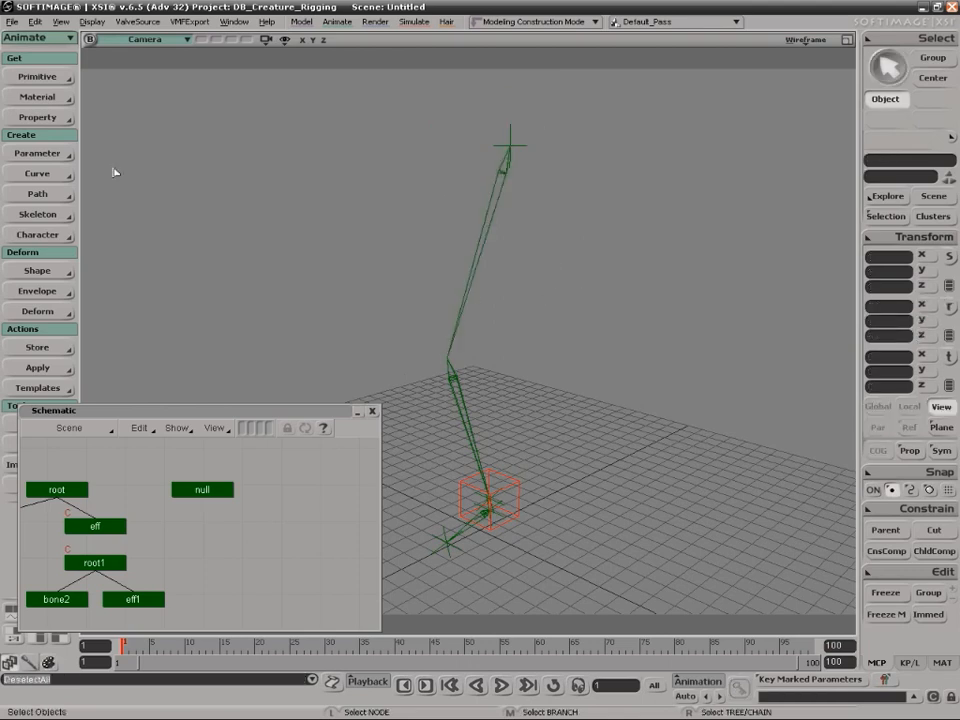
Create a new null and match its translation to the lower leg bone at the knee joint.
{"action": "left_click", "coordinate": [43, 76]}
{"action": "left_click", "coordinate": [118, 84]}
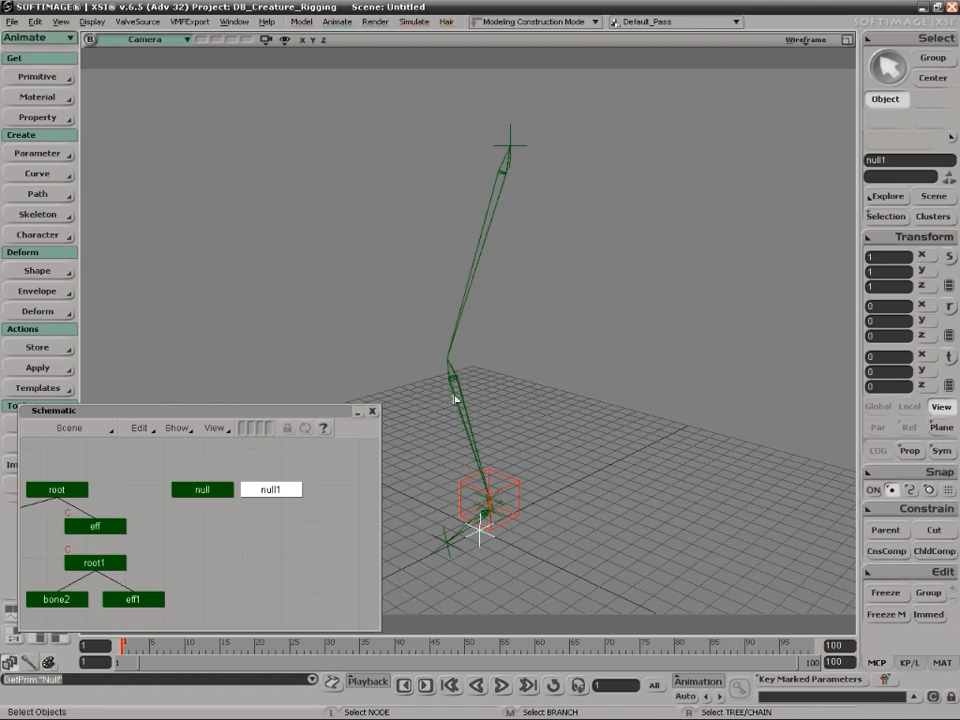
{"action": "left_click", "coordinate": [900, 240]}
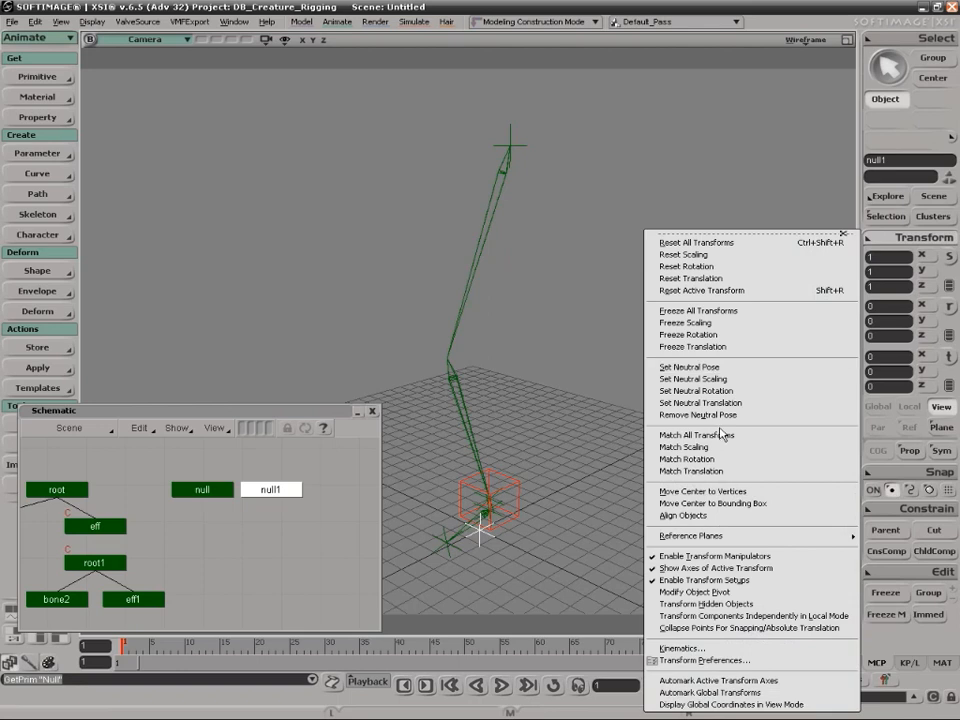
{"action": "left_click", "coordinate": [724, 471]}
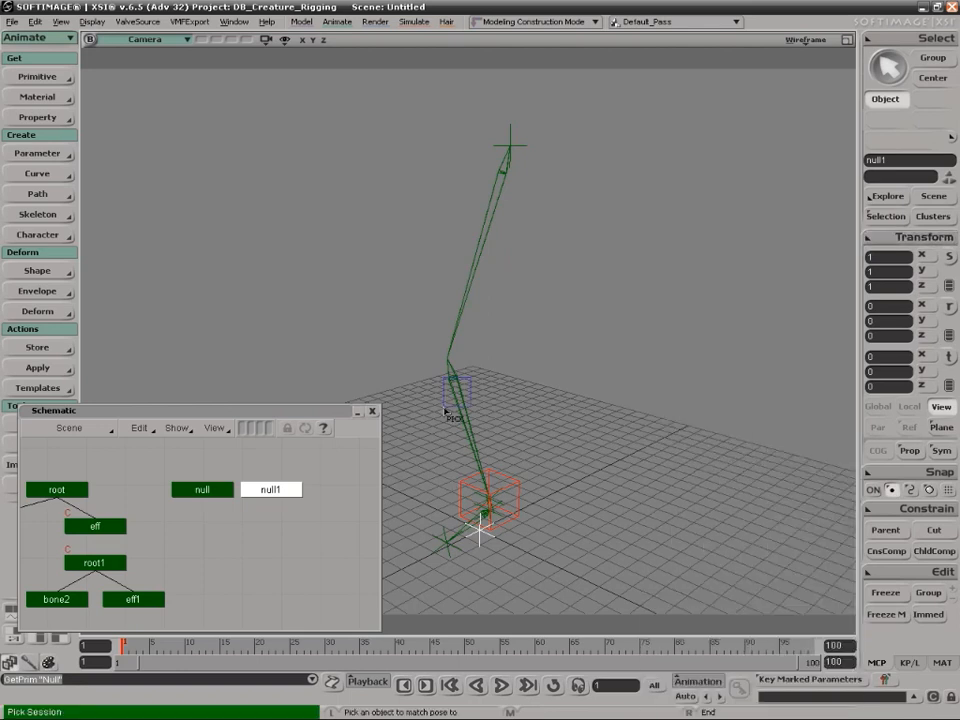
{"action": "left_click", "coordinate": [450, 370]}
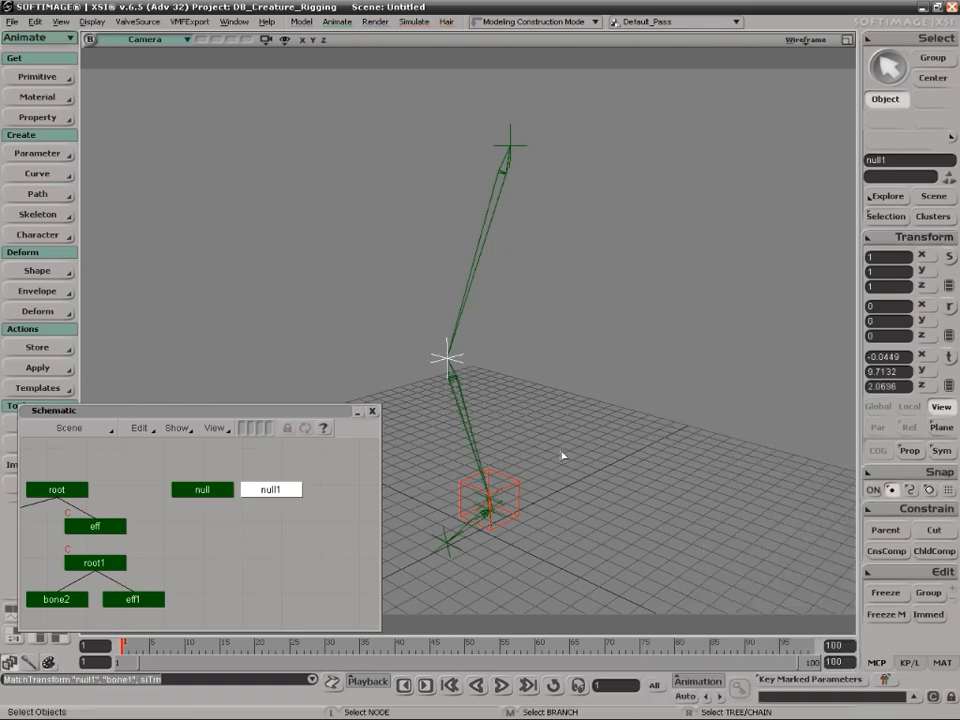
Move the new null away from the knee joint, well clear of the leg, and deselect it.
{"action": "key", "text": "v"}
{"action": "left_click_drag", "start_coordinate": [383, 377], "coordinate": [572, 345]}
{"action": "key", "text": "space"}
{"action": "left_click", "coordinate": [608, 404]}
{"action": "key", "text": "s"}
{"action": "right_click_drag", "start_coordinate": [628, 415], "coordinate": [540, 410]}
{"action": "key", "text": "space"}
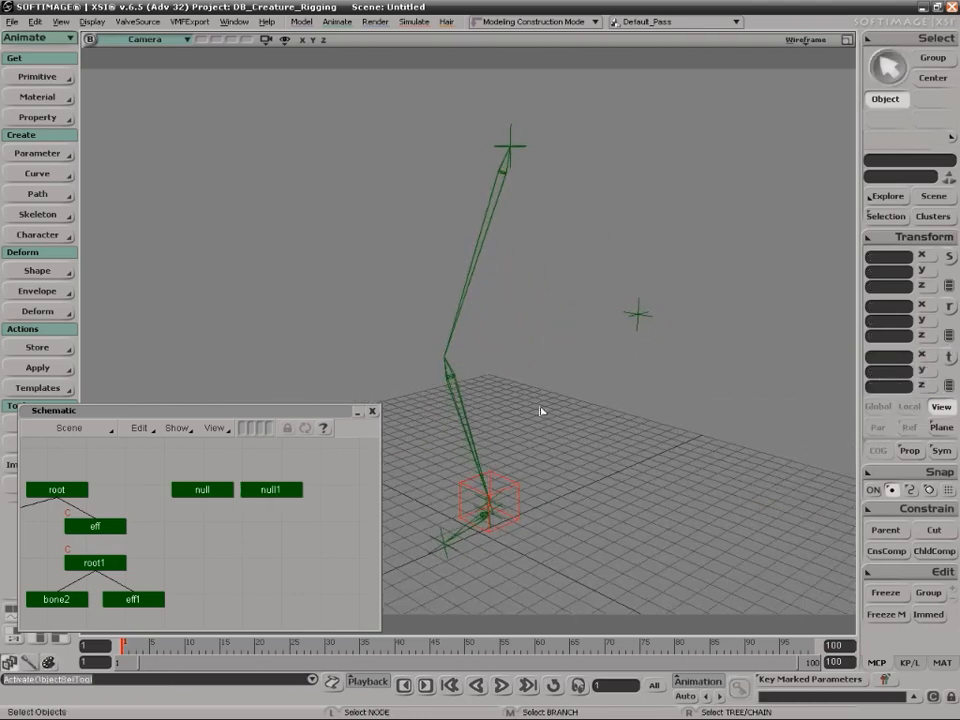
Constrain the upper leg bone to the new null with a Chain Up Vector constraint.
{"action": "left_click", "coordinate": [460, 316]}
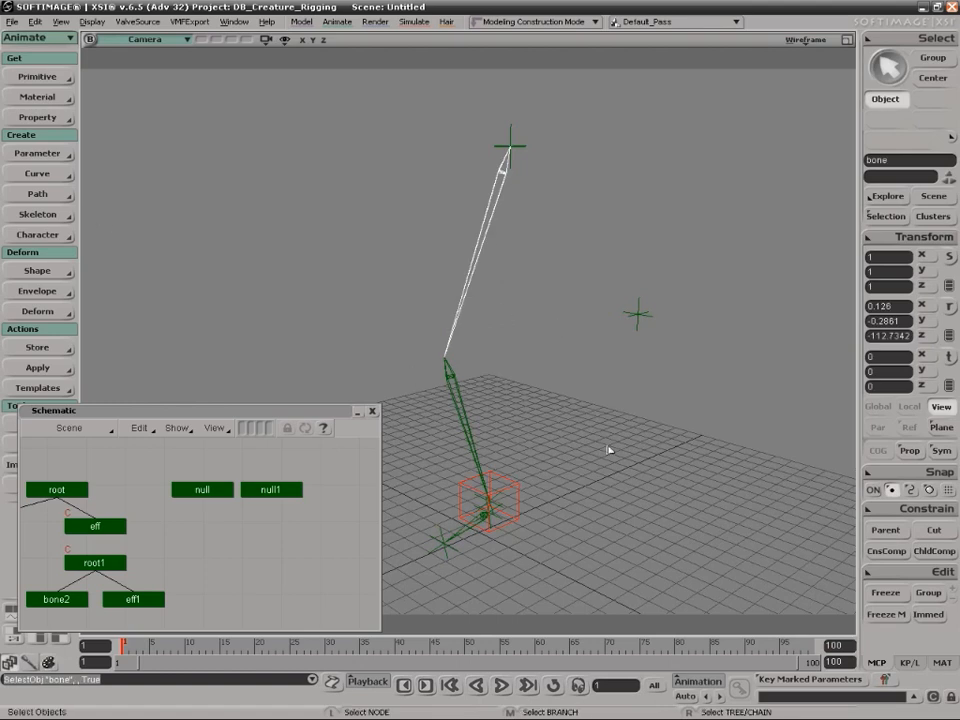
{"action": "left_click", "coordinate": [925, 512]}
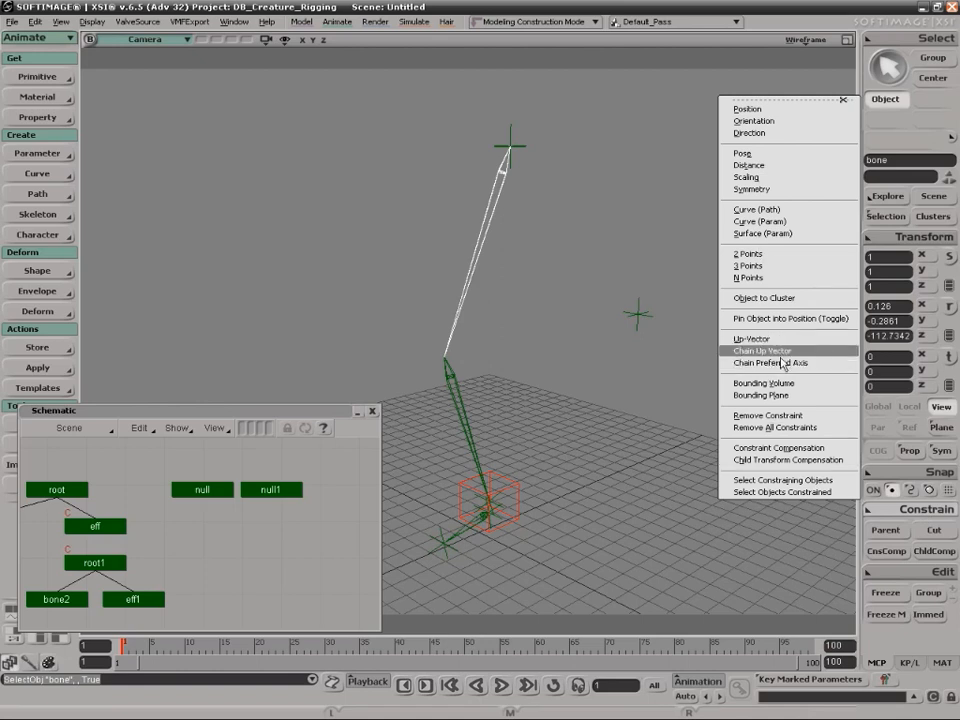
{"action": "left_click", "coordinate": [50, 218]}
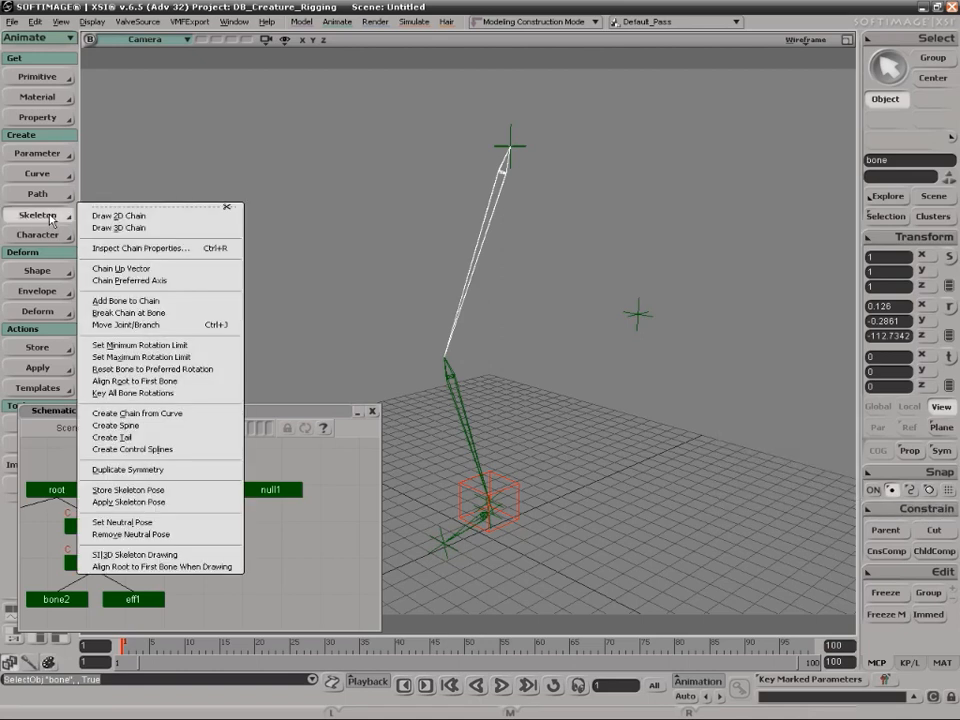
{"action": "left_click", "coordinate": [120, 268]}
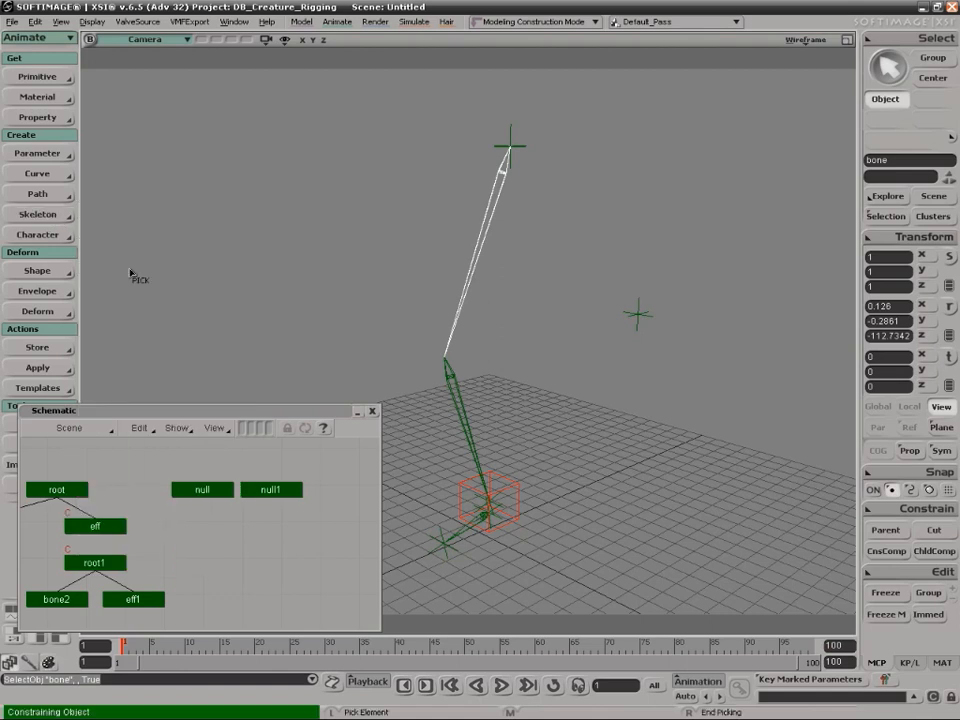
{"action": "left_click", "coordinate": [638, 314]}
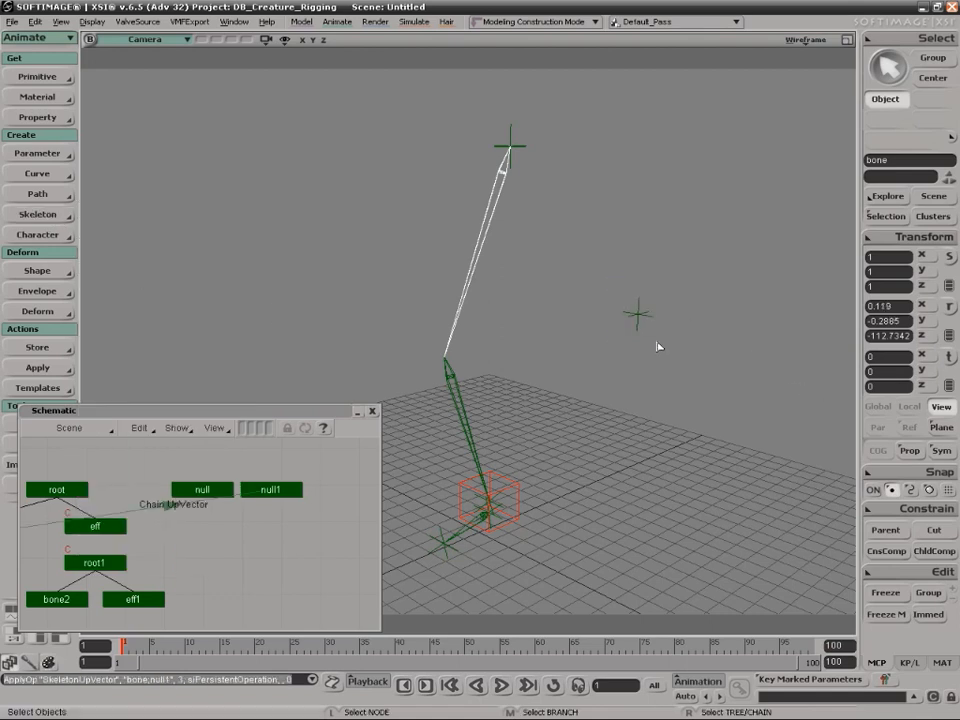
Try moving the up-vector null freely to test the knee direction, and undo the move.
{"action": "left_click", "coordinate": [638, 314]}
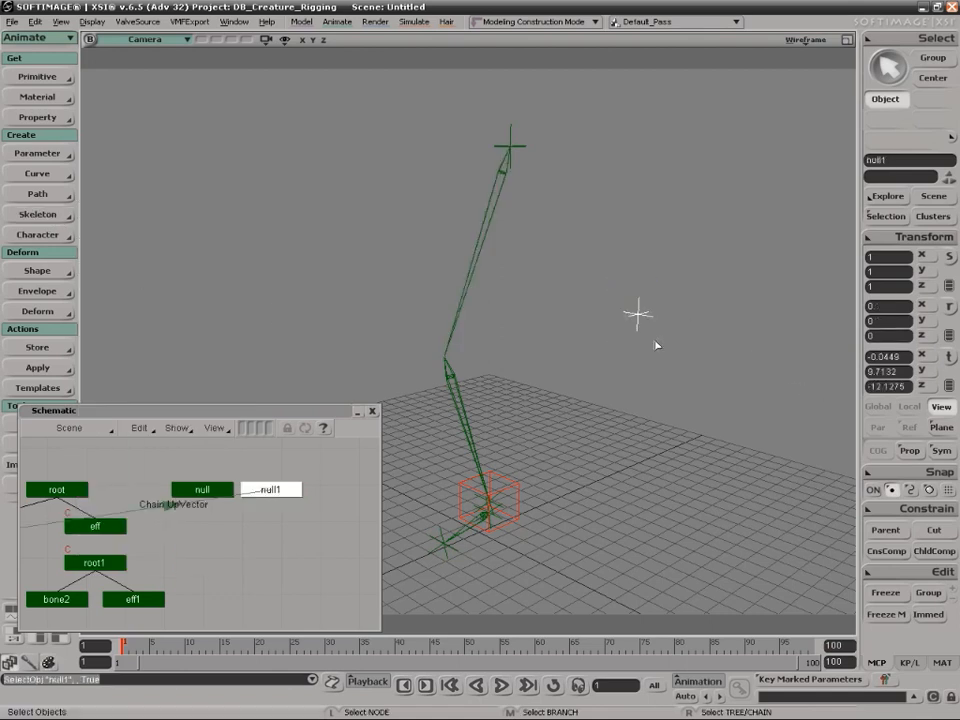
{"action": "left_click", "coordinate": [950, 356]}
{"action": "left_click_drag", "start_coordinate": [638, 314], "coordinate": [651, 355]}
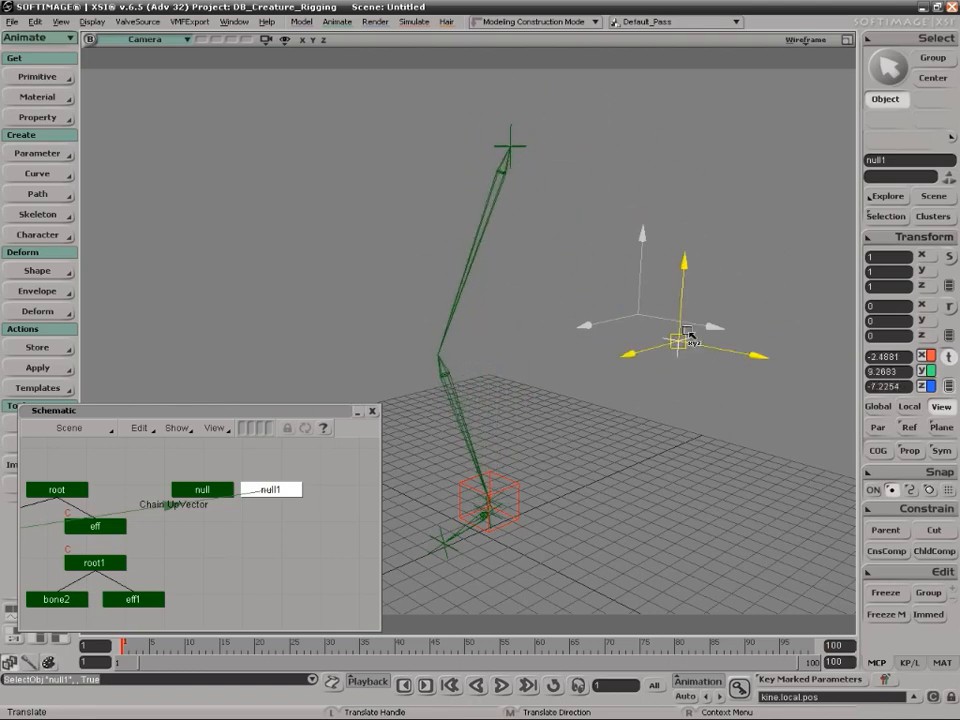
{"action": "key", "text": "ctrl+z"}
{"action": "key", "text": "s"}
{"action": "key", "text": "ctrl+z"}
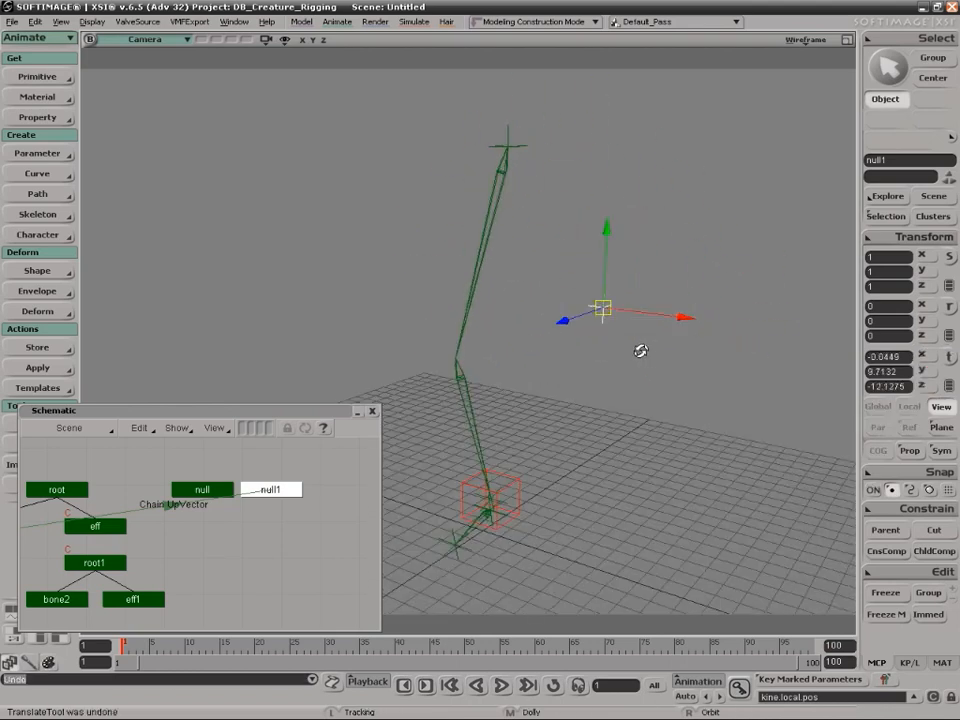
Set the up-vector null's primary display icon to None and its shadow icon to Pyramid, and deselect it.
{"action": "key", "text": "v"}
{"action": "key", "text": "Return"}
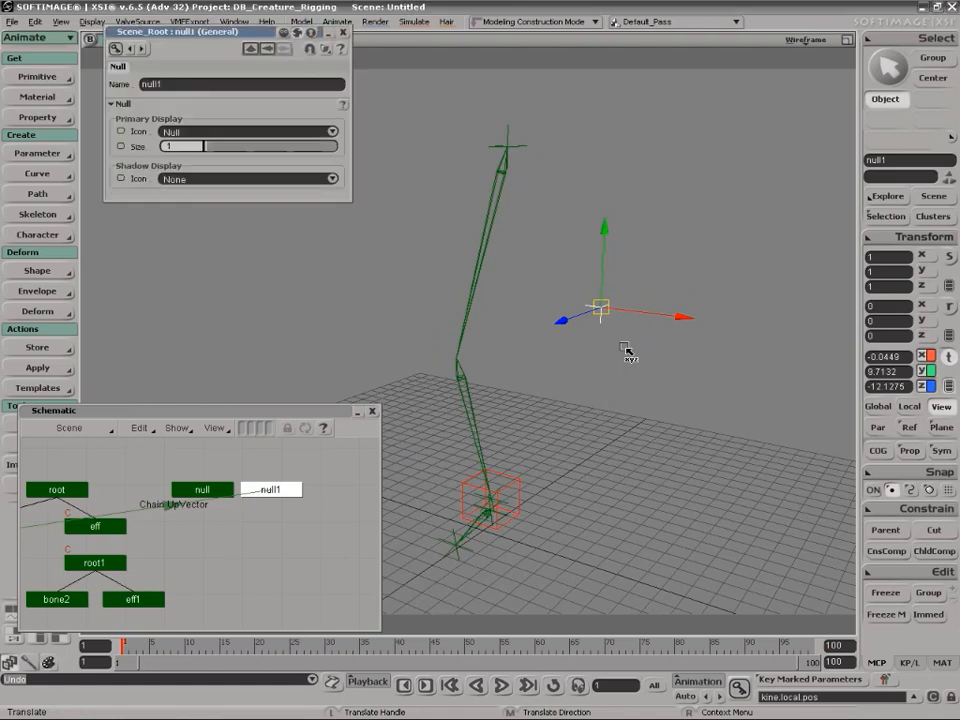
{"action": "key", "text": "space"}
{"action": "left_click", "coordinate": [661, 370]}
{"action": "left_click", "coordinate": [604, 303]}
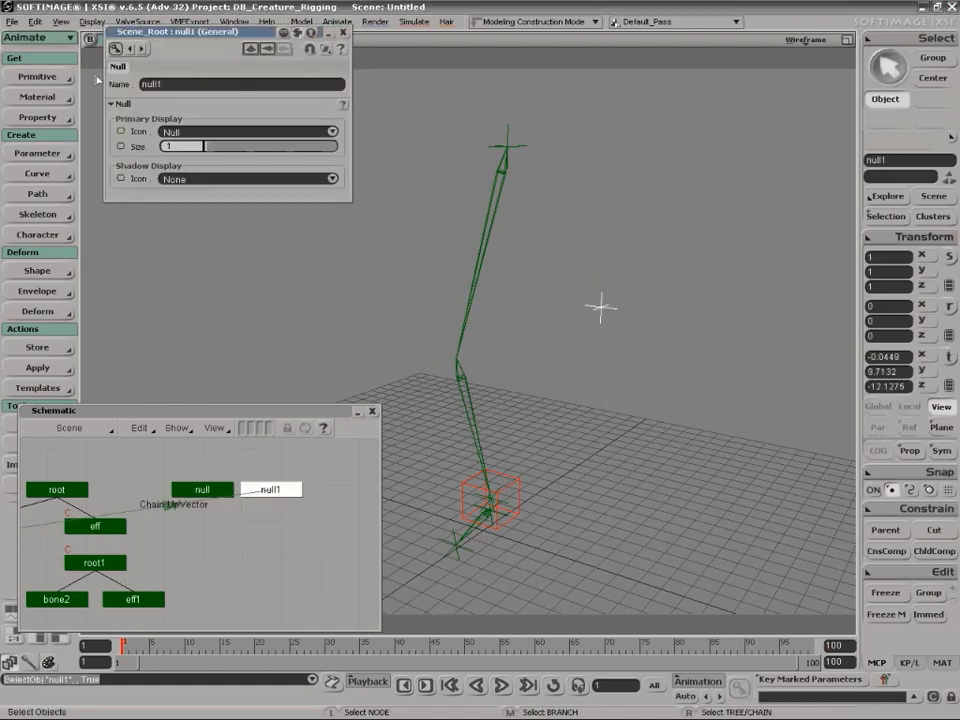
{"action": "left_click", "coordinate": [214, 134]}
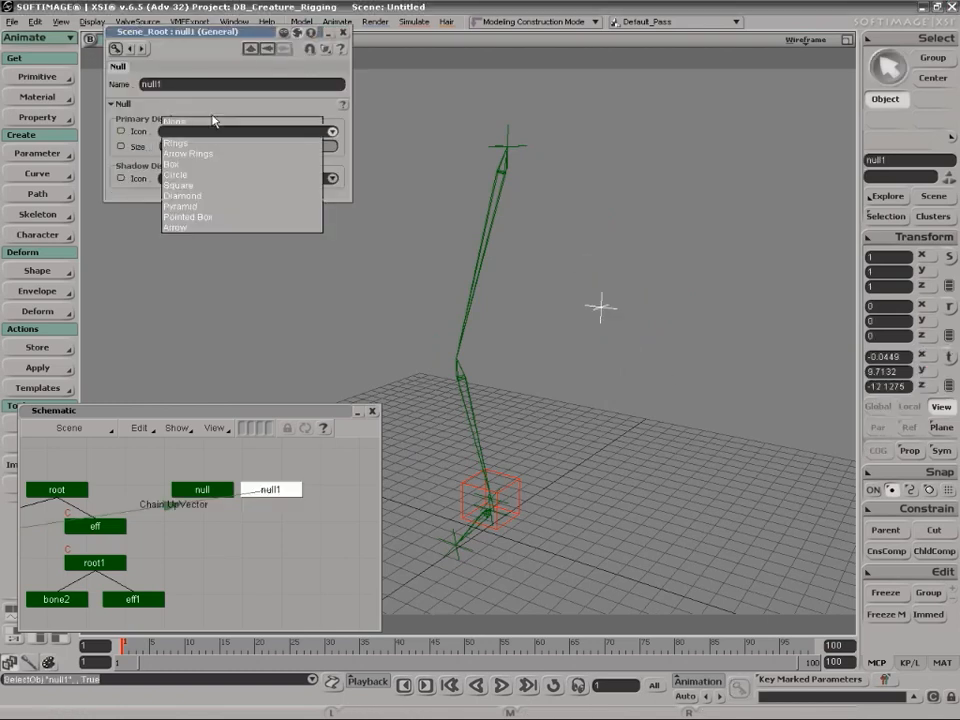
{"action": "left_click", "coordinate": [214, 124]}
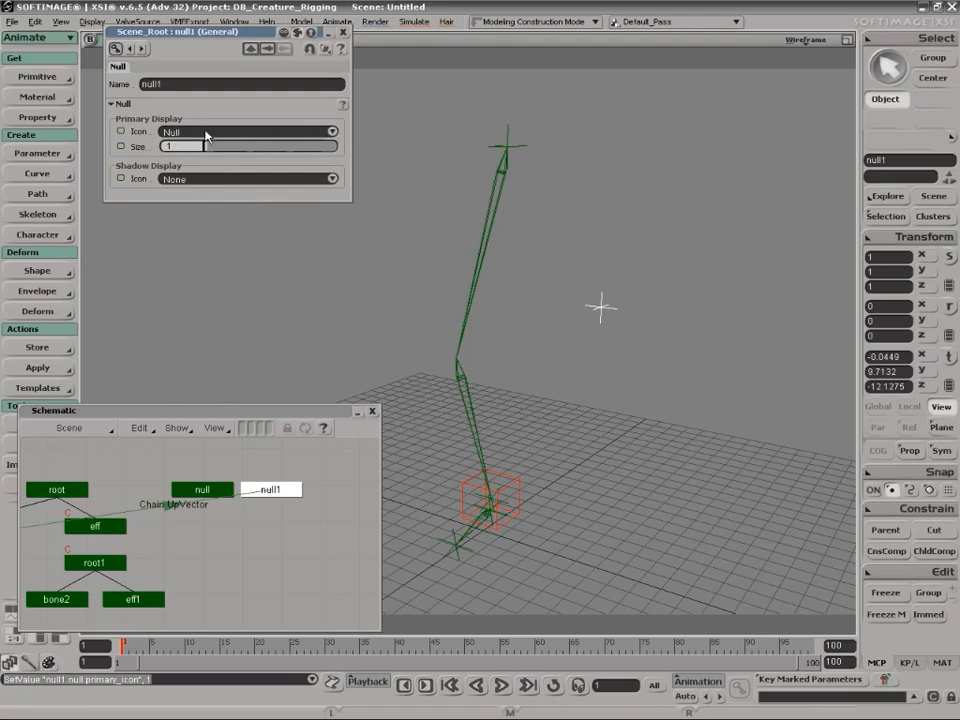
{"action": "left_click", "coordinate": [205, 140]}
{"action": "left_click", "coordinate": [206, 123]}
{"action": "left_click", "coordinate": [203, 180]}
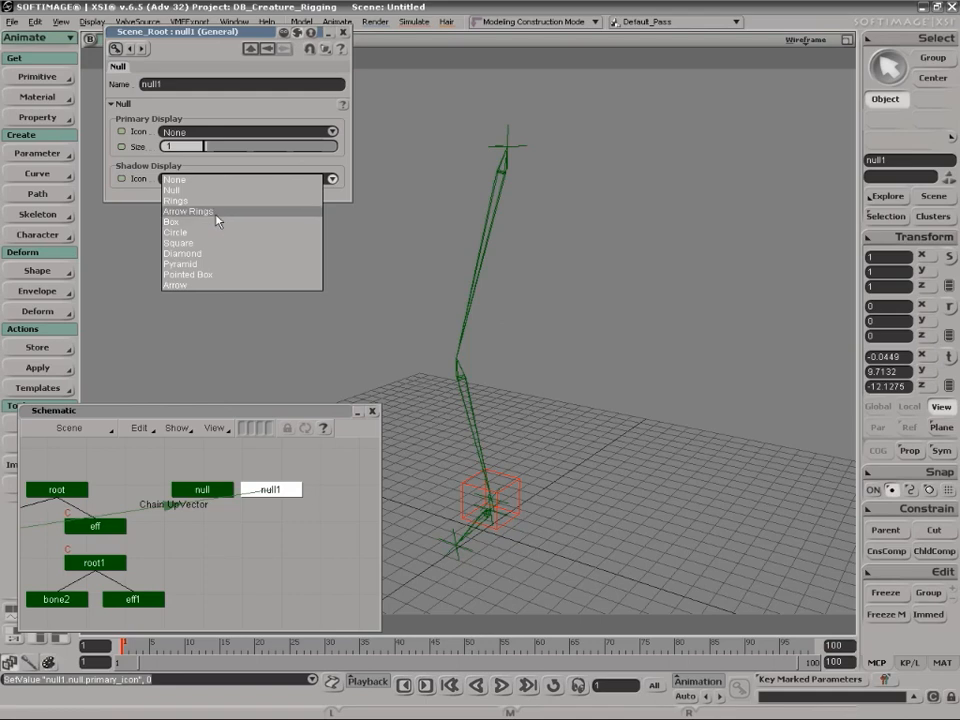
{"action": "left_click", "coordinate": [210, 265]}
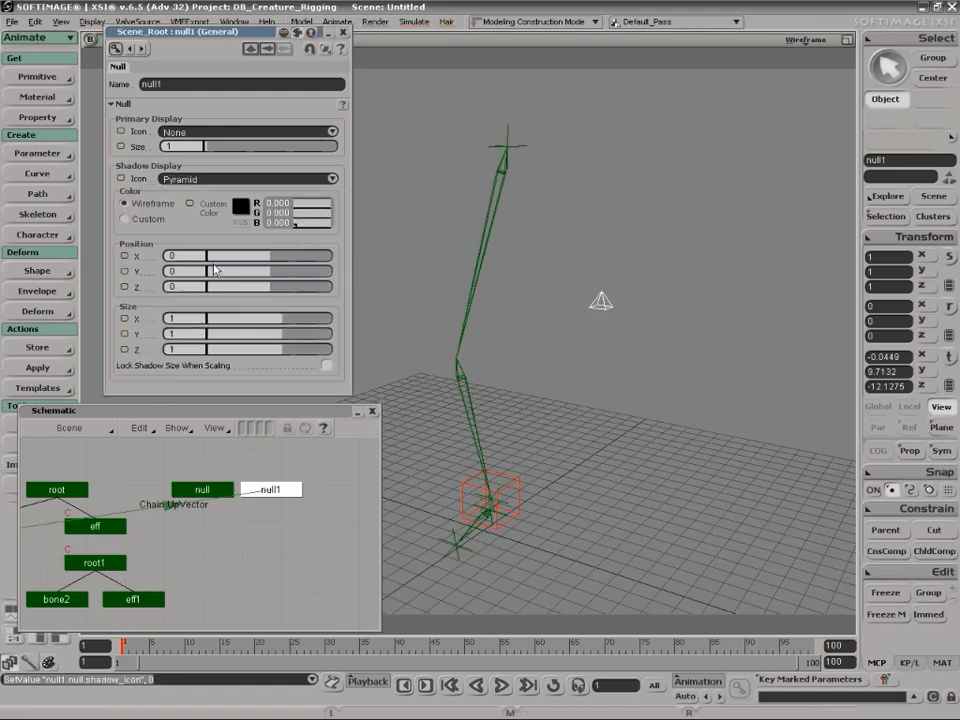
{"action": "left_click", "coordinate": [343, 32]}
{"action": "left_click", "coordinate": [687, 383]}
Lower the leg chain's root to a Y position of about 13.2 so the knee bends.
{"action": "key", "text": "s"}
{"action": "right_click_drag", "start_coordinate": [687, 383], "coordinate": [535, 325]}
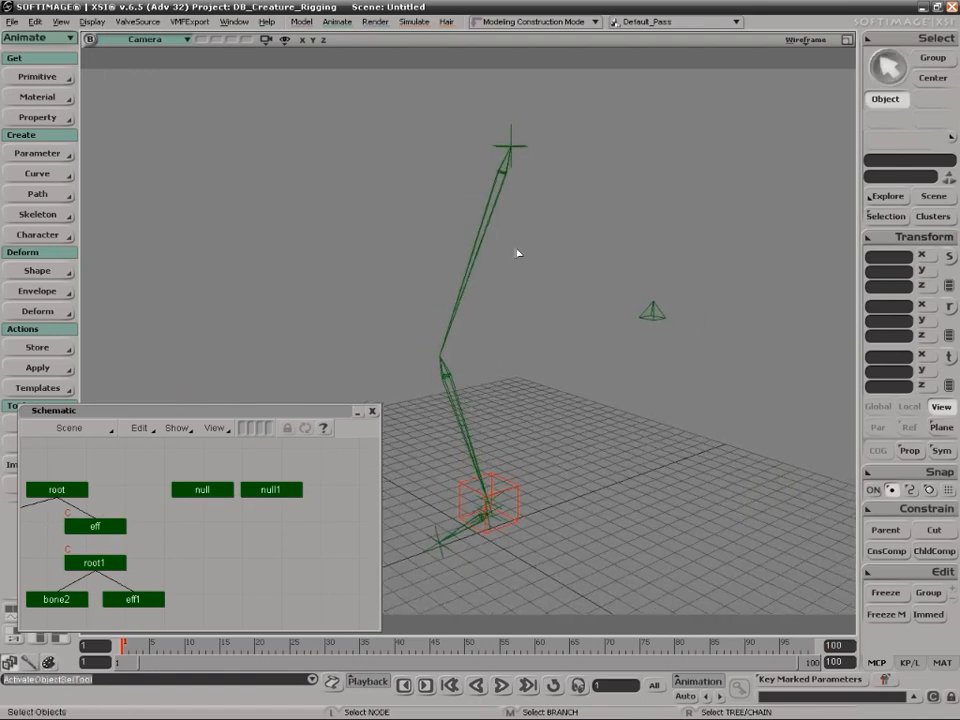
{"action": "left_click_drag", "start_coordinate": [483, 131], "coordinate": [545, 172]}
{"action": "key", "text": "s"}
{"action": "right_click_drag", "start_coordinate": [563, 180], "coordinate": [521, 177]}
{"action": "key", "text": "v"}
{"action": "left_click_drag", "start_coordinate": [505, 113], "coordinate": [530, 246]}
Try moving the pyramid up-vector null sideways with the knee bent, and undo the move.
{"action": "key", "text": "s"}
{"action": "right_click_drag", "start_coordinate": [568, 326], "coordinate": [630, 328]}
{"action": "left_click_drag", "start_coordinate": [630, 328], "coordinate": [728, 325]}
{"action": "key", "text": "space"}
{"action": "key", "text": "s"}
{"action": "right_click_drag", "start_coordinate": [733, 350], "coordinate": [590, 305]}
{"action": "key", "text": "v"}
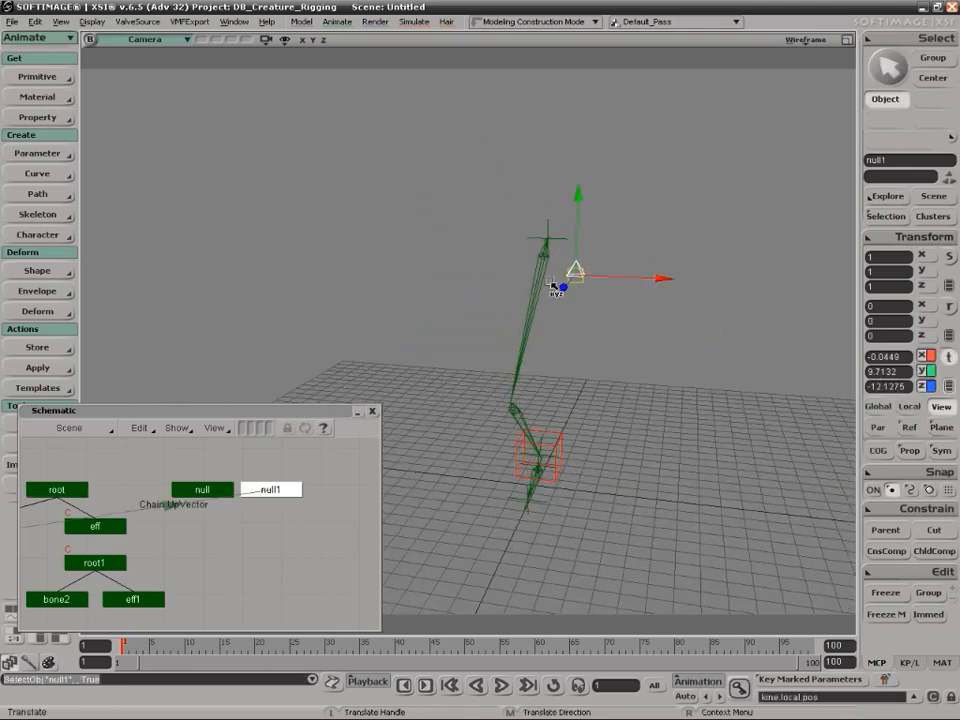
{"action": "left_click_drag", "start_coordinate": [582, 274], "coordinate": [655, 263]}
{"action": "key", "text": "ctrl+z"}
Try moving the red box null at the ankle away from its place, undo the move and deselect it.
{"action": "key", "text": "s"}
{"action": "right_click_drag", "start_coordinate": [655, 265], "coordinate": [585, 298]}
{"action": "middle_click_drag", "start_coordinate": [585, 298], "coordinate": [606, 261]}
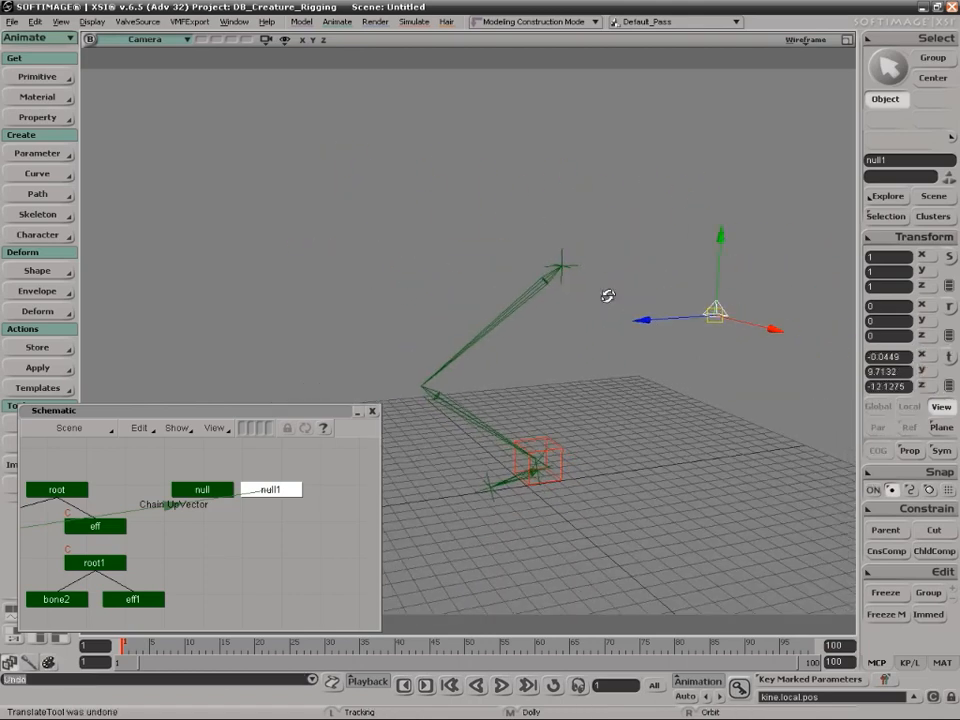
{"action": "right_click_drag", "start_coordinate": [606, 261], "coordinate": [573, 276]}
{"action": "key", "text": "space"}
{"action": "left_click", "coordinate": [540, 470]}
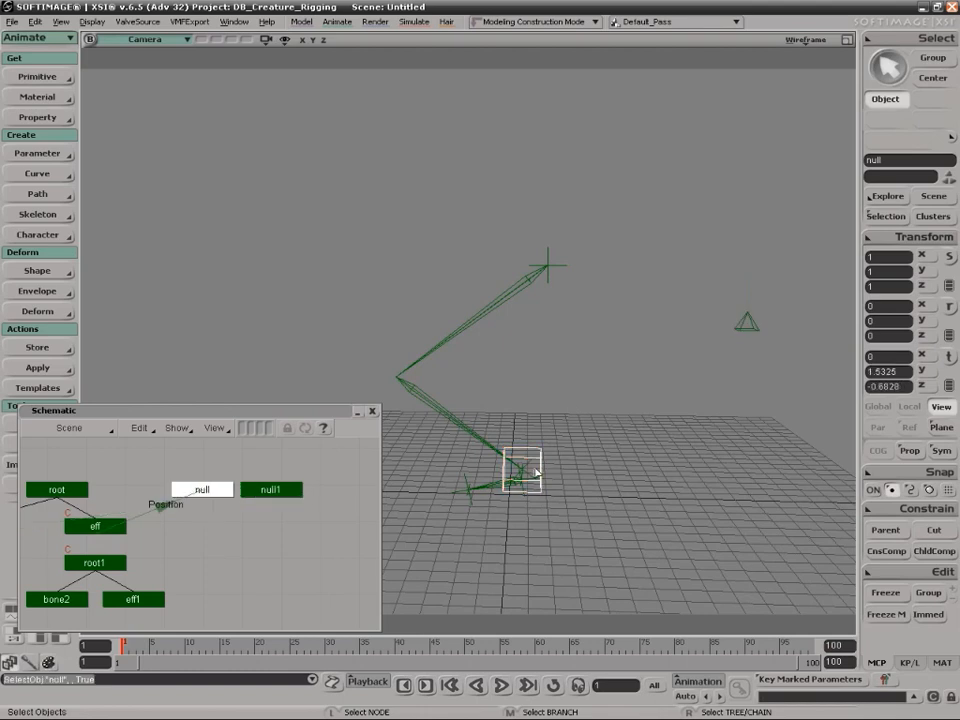
{"action": "key", "text": "v"}
{"action": "left_click_drag", "start_coordinate": [540, 470], "coordinate": [409, 502]}
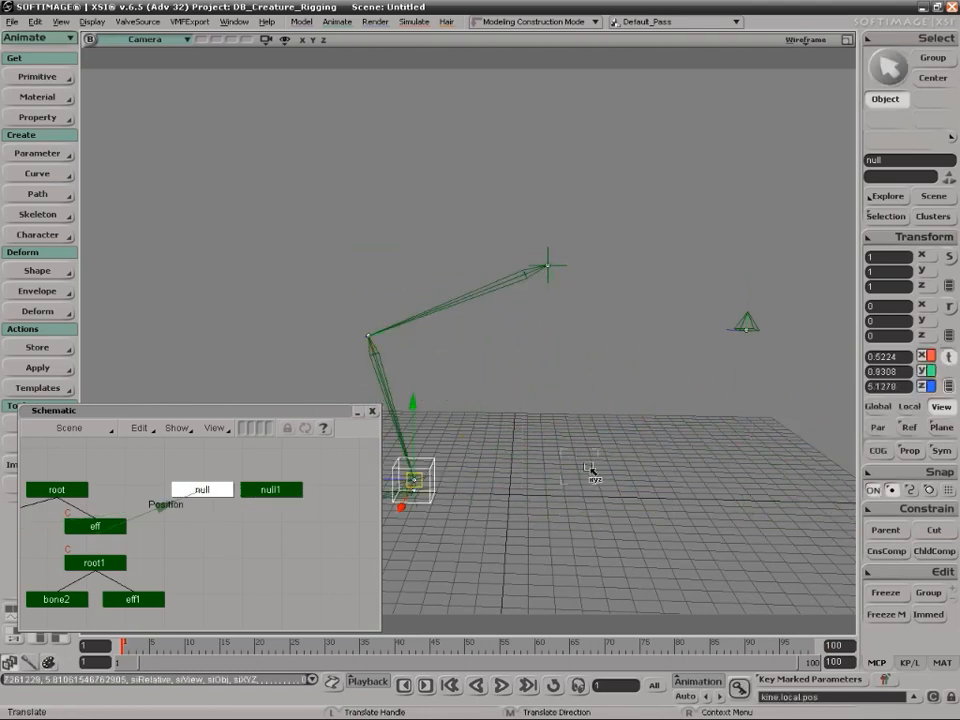
{"action": "key", "text": "ctrl+z"}
{"action": "key", "text": "space"}
{"action": "left_click", "coordinate": [648, 400]}
Raise the leg chain's root to a Y position of about 19.7 to straighten the leg, and deselect it.
{"action": "key", "text": "s"}
{"action": "middle_click_drag", "start_coordinate": [680, 425], "coordinate": [527, 261]}
{"action": "key", "text": "space"}
{"action": "left_click", "coordinate": [528, 265]}
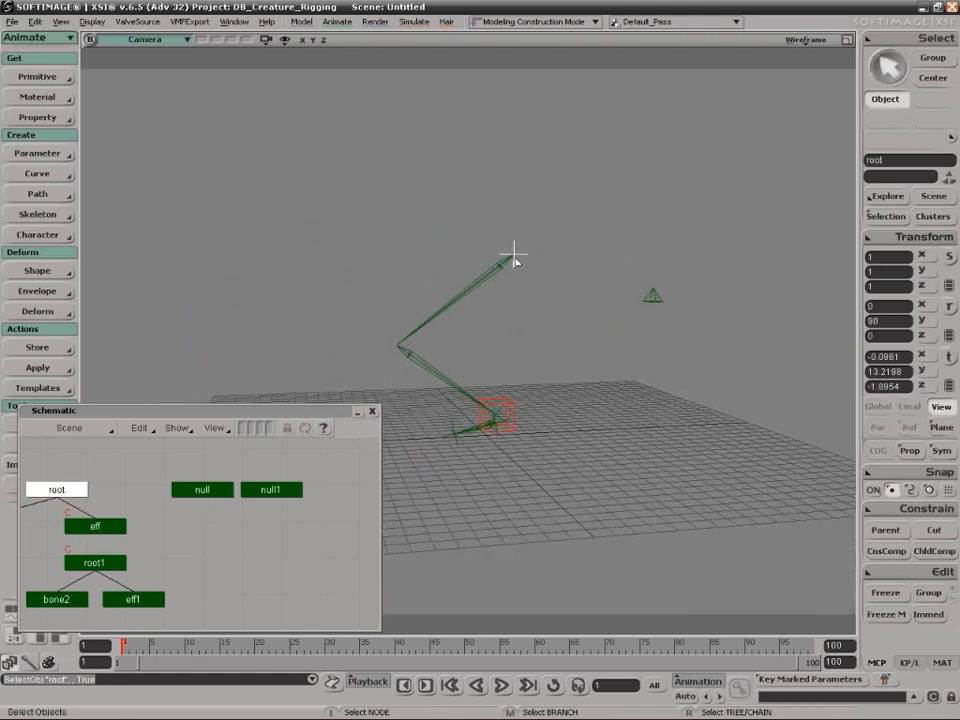
{"action": "key", "text": "v"}
{"action": "left_click_drag", "start_coordinate": [538, 257], "coordinate": [497, 170]}
{"action": "key", "text": "s"}
{"action": "right_click_drag", "start_coordinate": [568, 257], "coordinate": [538, 317]}
{"action": "key", "text": "v"}
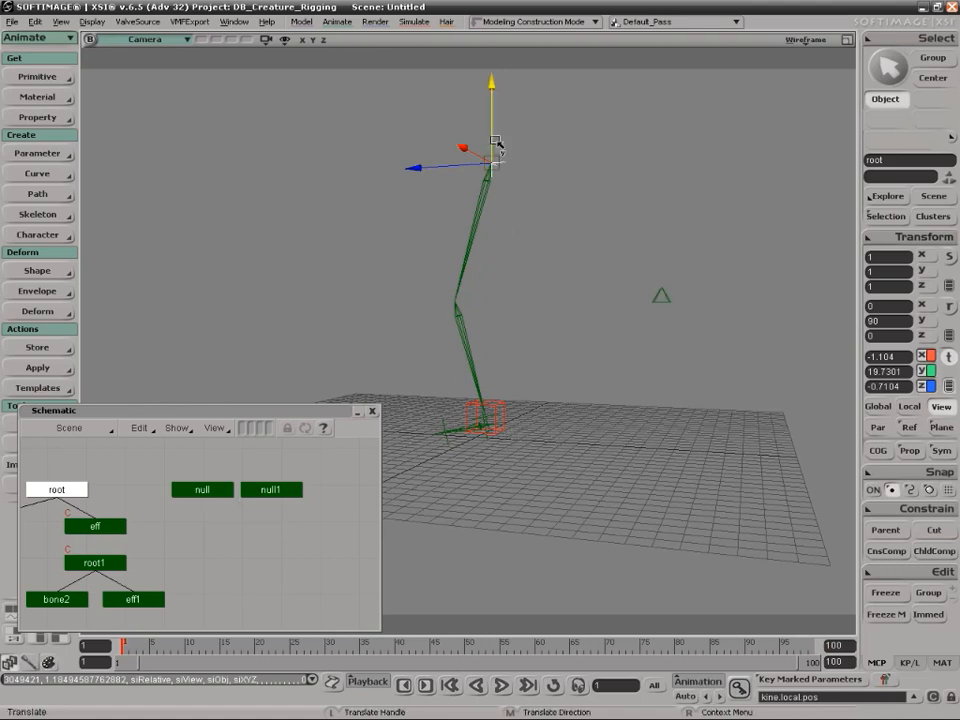
{"action": "key", "text": "s"}
{"action": "right_click_drag", "start_coordinate": [567, 373], "coordinate": [642, 406]}
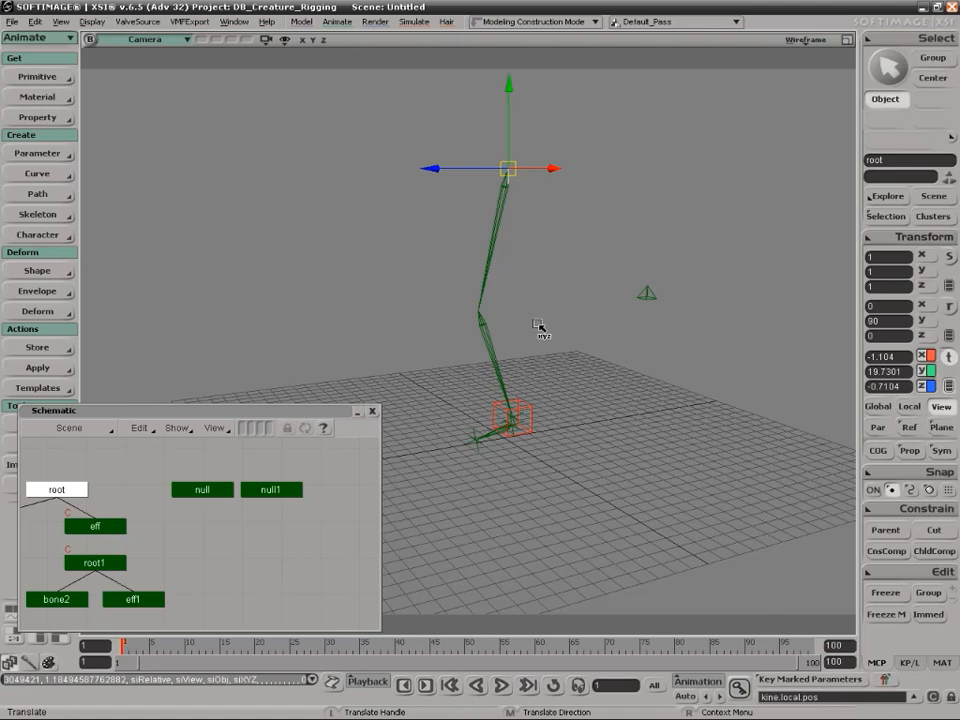
{"action": "key", "text": "space"}
{"action": "left_click", "coordinate": [575, 342]}
Rename the leg chain's end effector at the ankle as Ankle_eff, and deselect it.
{"action": "key", "text": "s"}
{"action": "right_click_drag", "start_coordinate": [556, 361], "coordinate": [589, 380]}
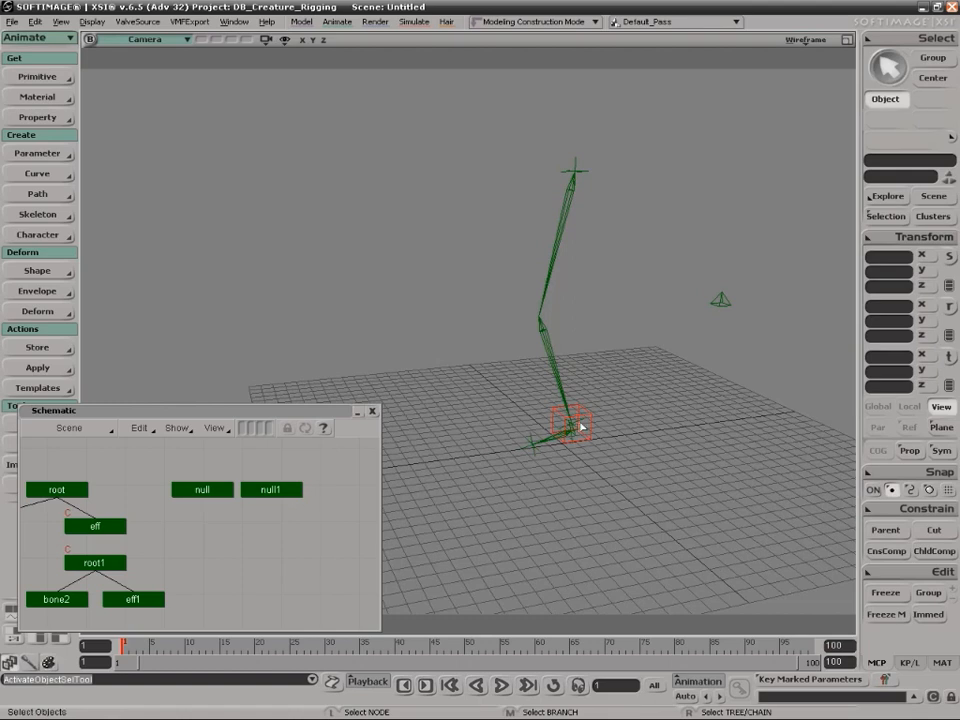
{"action": "left_click", "coordinate": [581, 427]}
{"action": "middle_click_drag", "start_coordinate": [148, 534], "coordinate": [262, 494]}
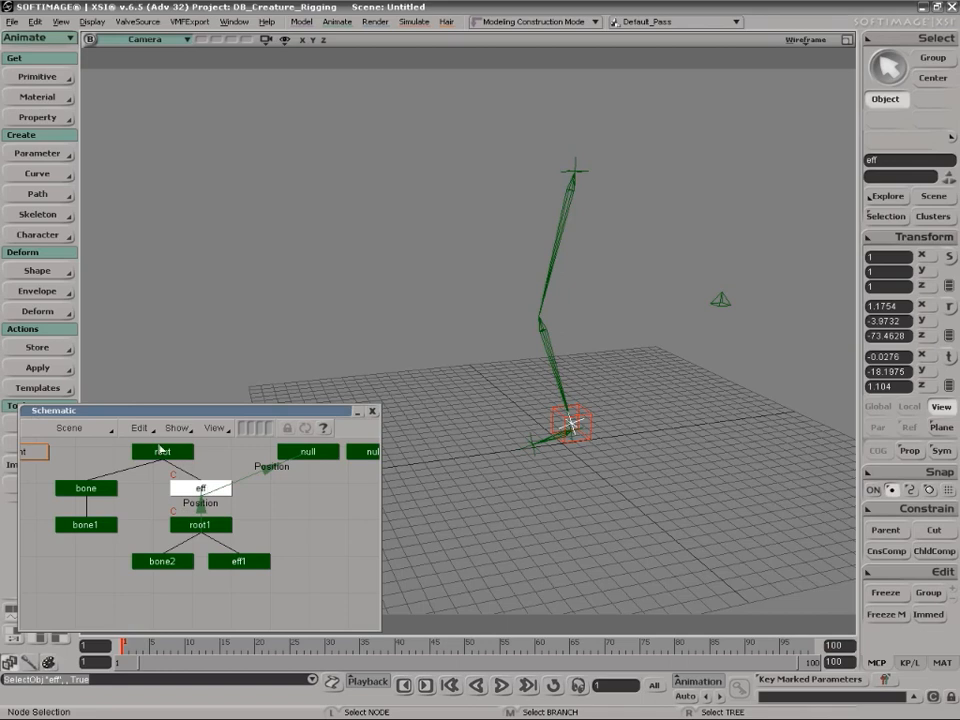
{"action": "left_click", "coordinate": [372, 411]}
{"action": "key", "text": "9"}
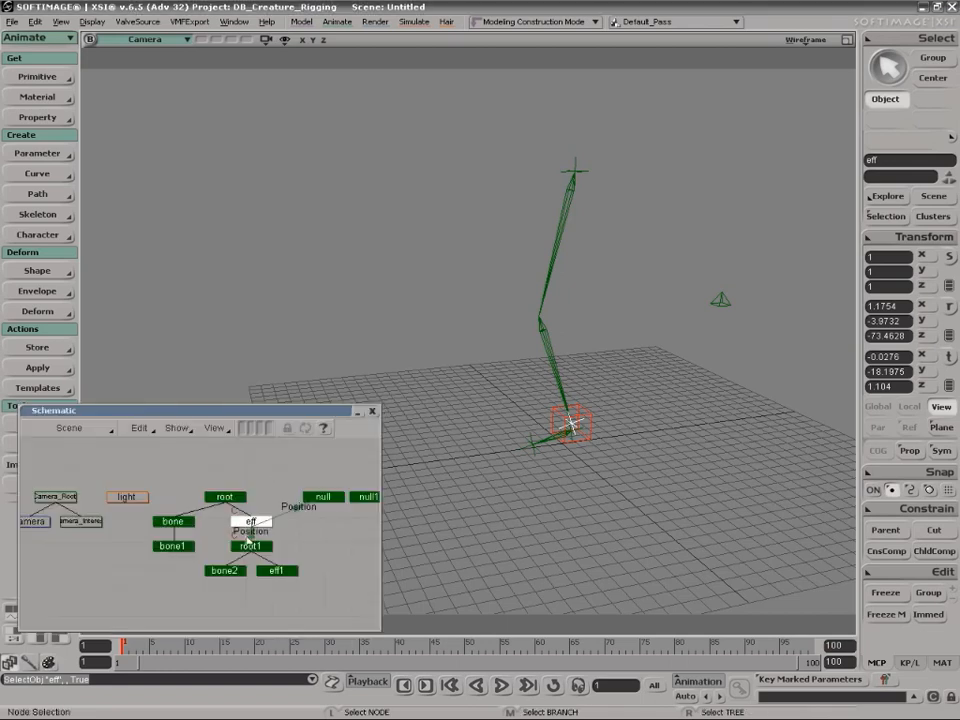
{"action": "key", "text": "z"}
{"action": "middle_click_drag", "start_coordinate": [245, 538], "coordinate": [257, 538]}
{"action": "left_click_drag", "start_coordinate": [257, 538], "coordinate": [126, 510]}
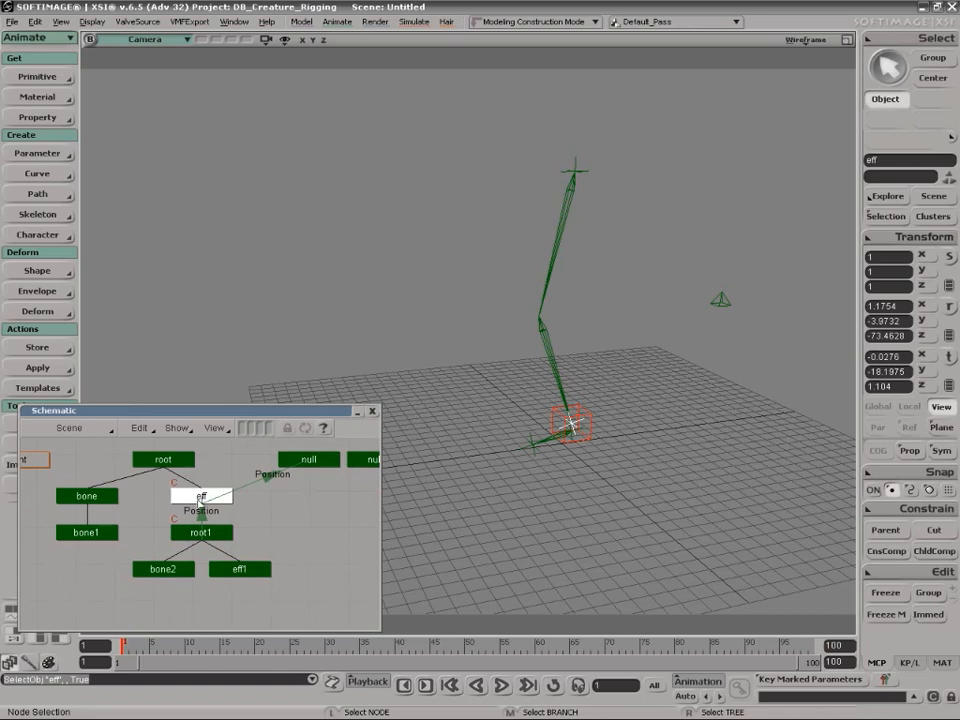
{"action": "double_click", "coordinate": [200, 497]}
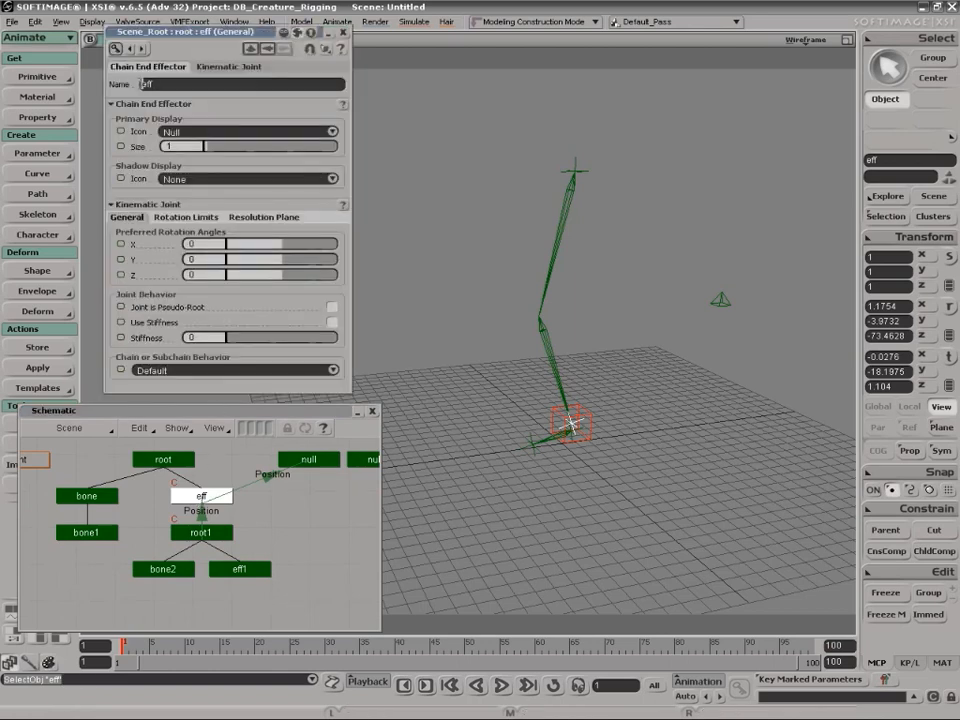
{"action": "type", "text": "_"}
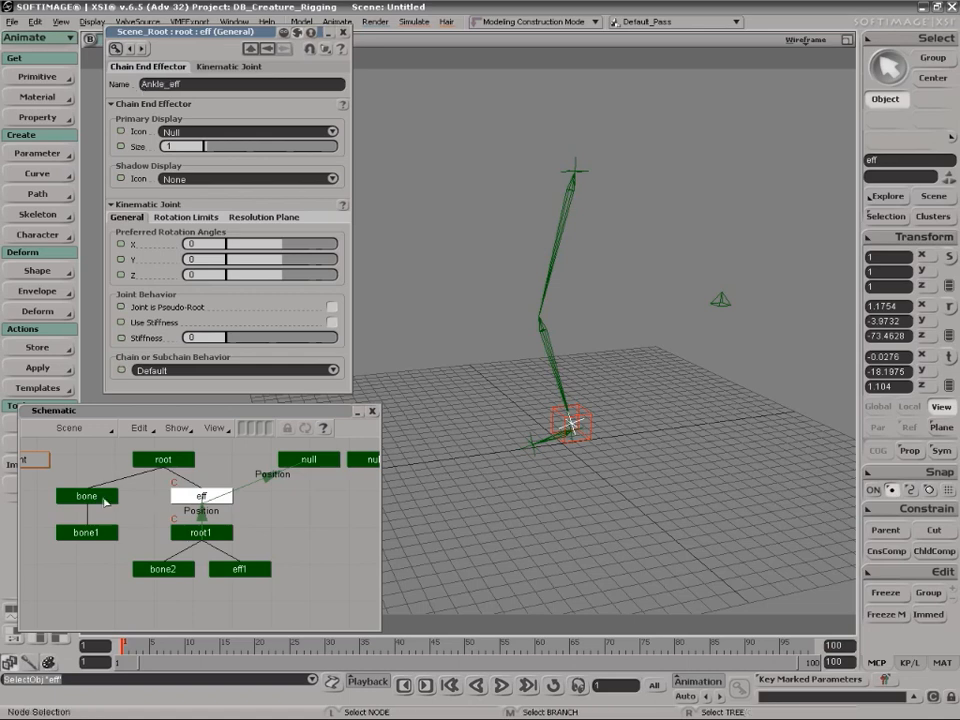
{"action": "key", "text": "Return"}
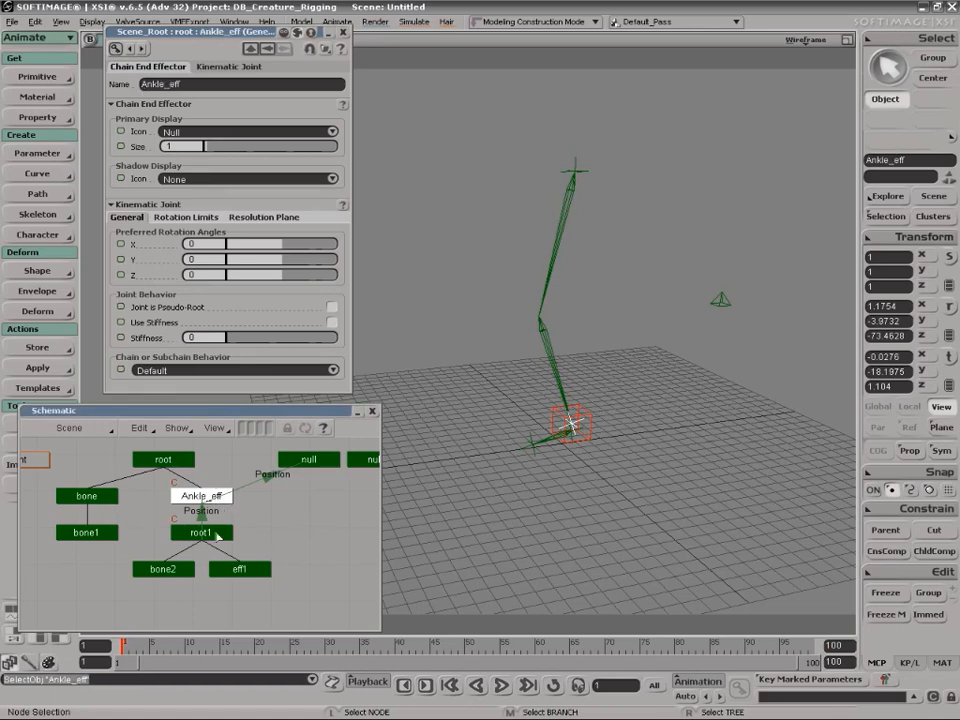
{"action": "left_click", "coordinate": [624, 491]}
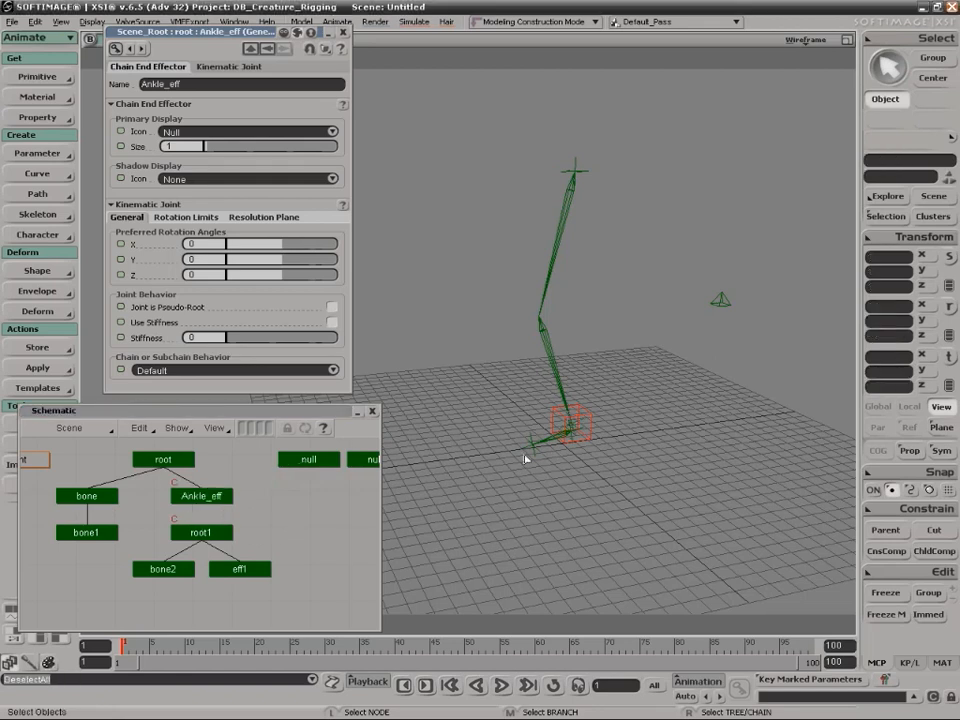
Examine the position constraint links of Ankle_eff to the foot chain's root and the box null in the schematic.
{"action": "left_click", "coordinate": [207, 500]}
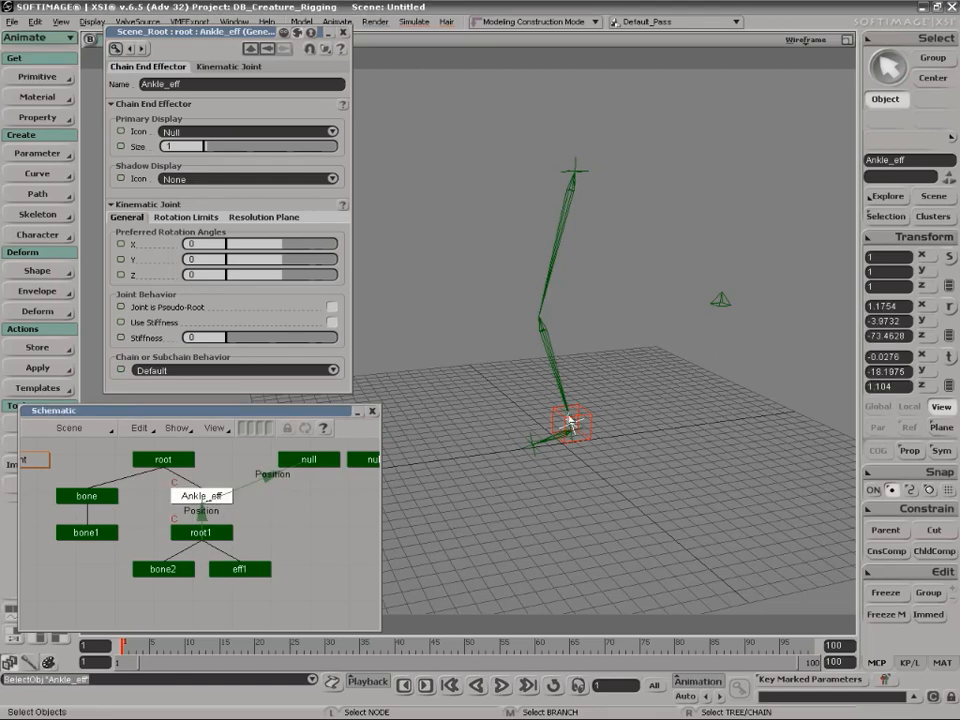
{"action": "key", "text": "z"}
{"action": "middle_click", "coordinate": [261, 515]}
{"action": "left_click_drag", "start_coordinate": [230, 524], "coordinate": [219, 574]}
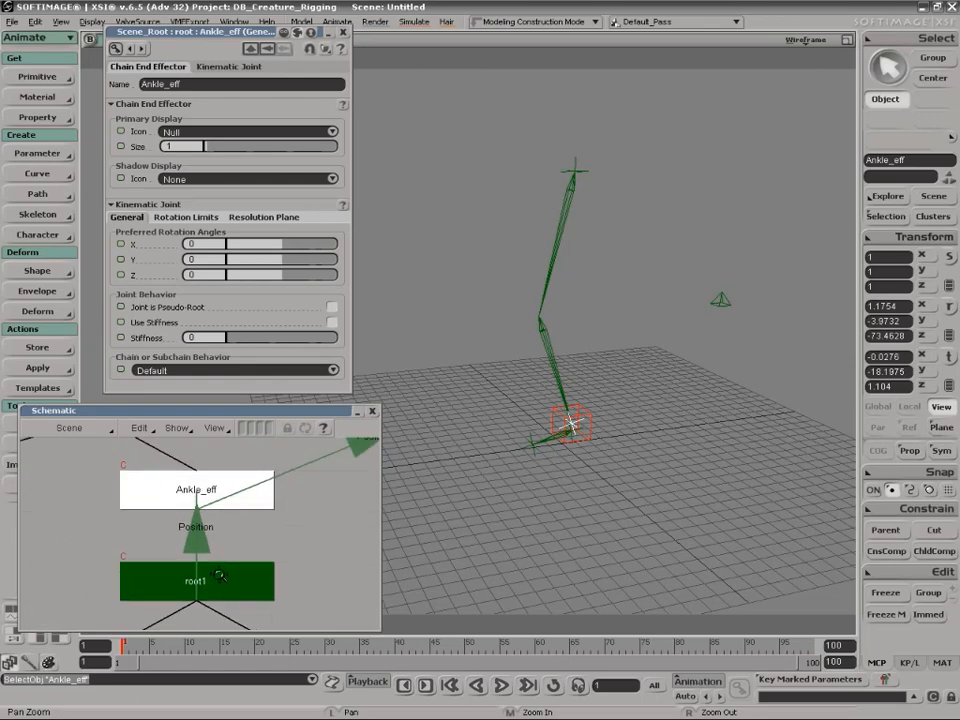
{"action": "key", "text": "z"}
{"action": "left_click_drag", "start_coordinate": [279, 523], "coordinate": [199, 576]}
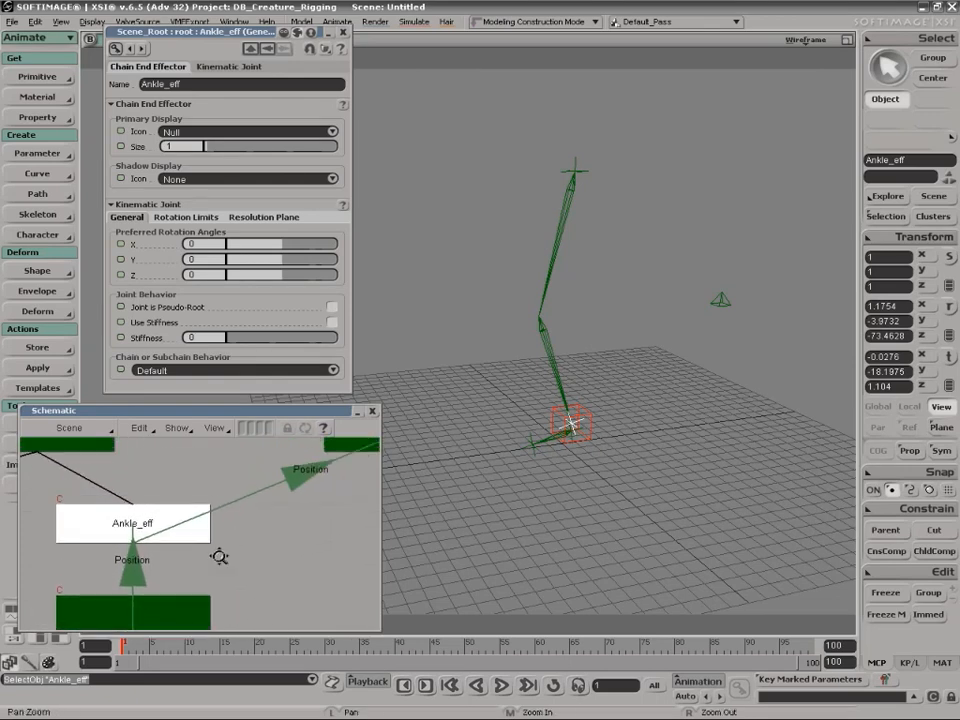
{"action": "right_click", "coordinate": [234, 546]}
{"action": "right_click", "coordinate": [234, 546]}
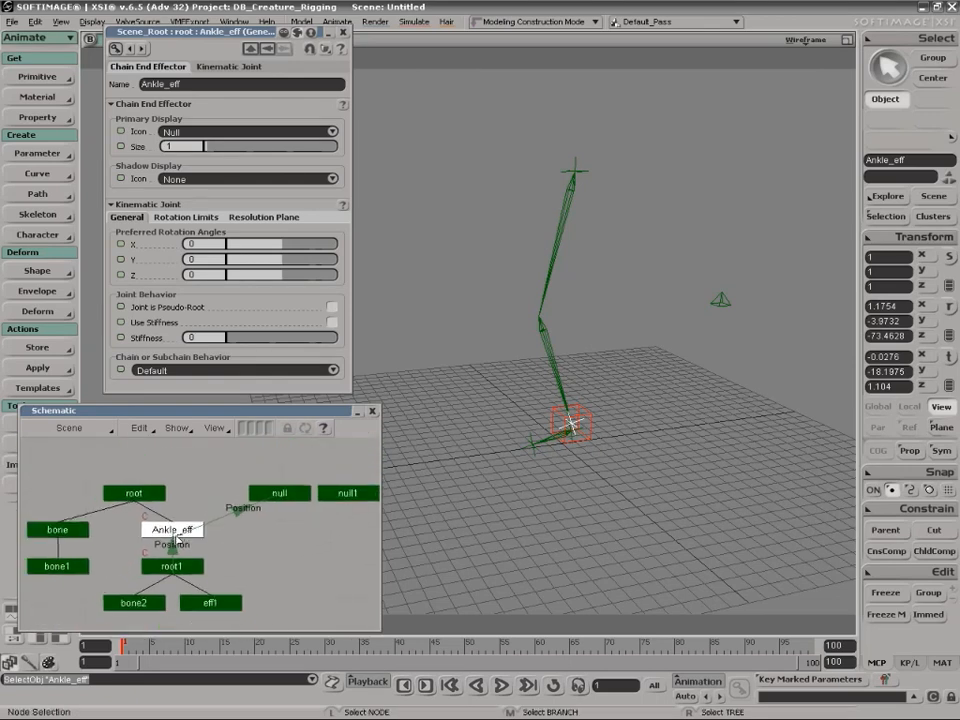
Rename the red box null at the ankle as Leg_Control.
{"action": "left_click", "coordinate": [273, 496]}
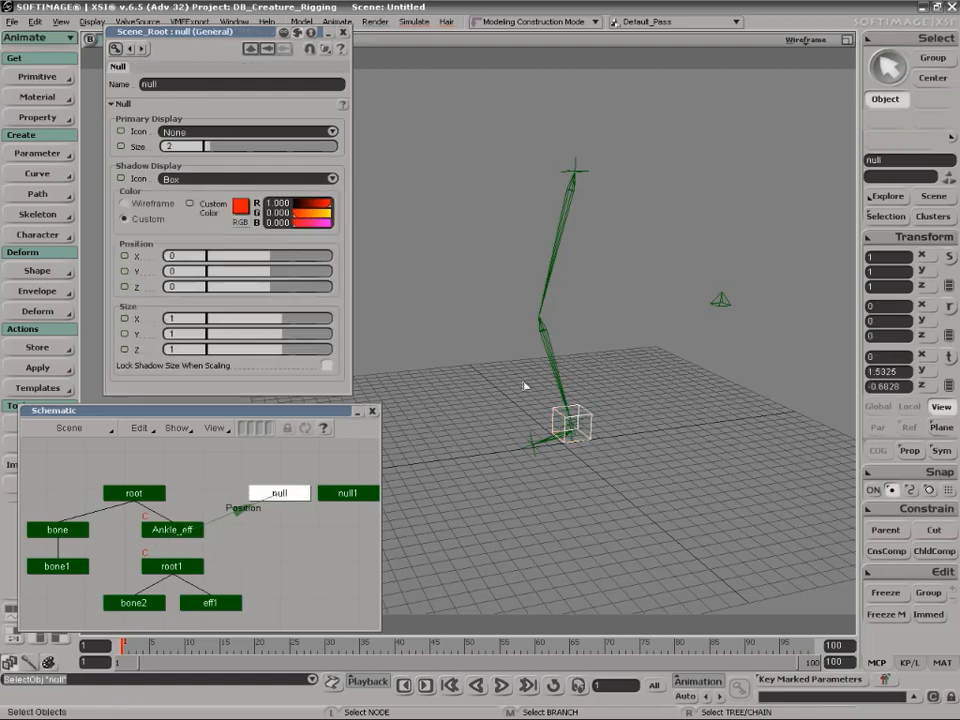
{"action": "double_click", "coordinate": [166, 84]}
{"action": "type", "text": "Leg_Contro"}
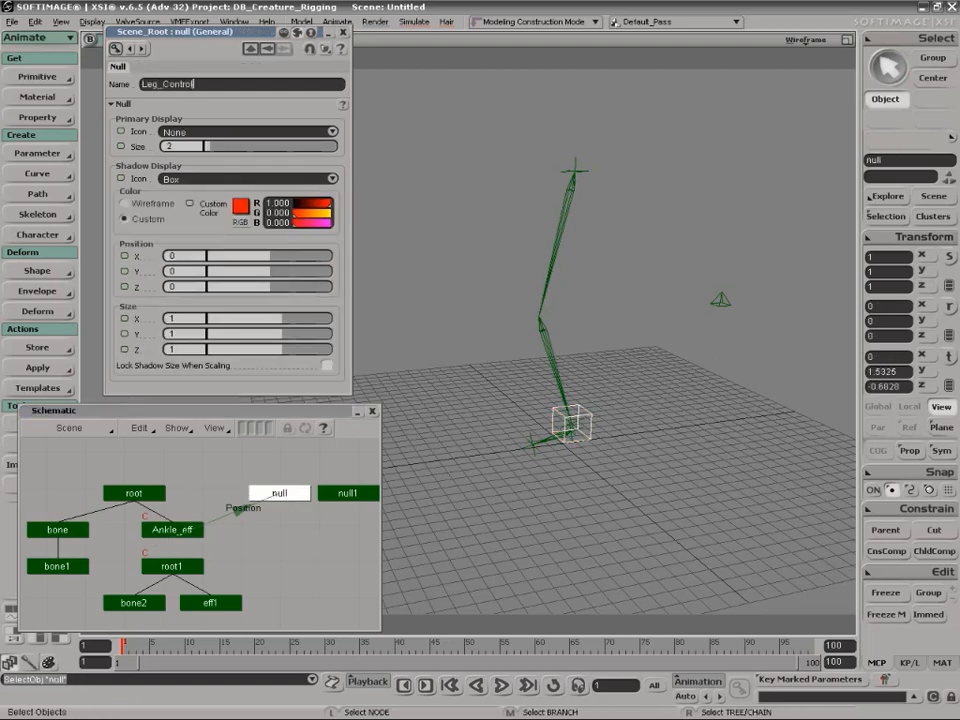
{"action": "key", "text": "Return"}
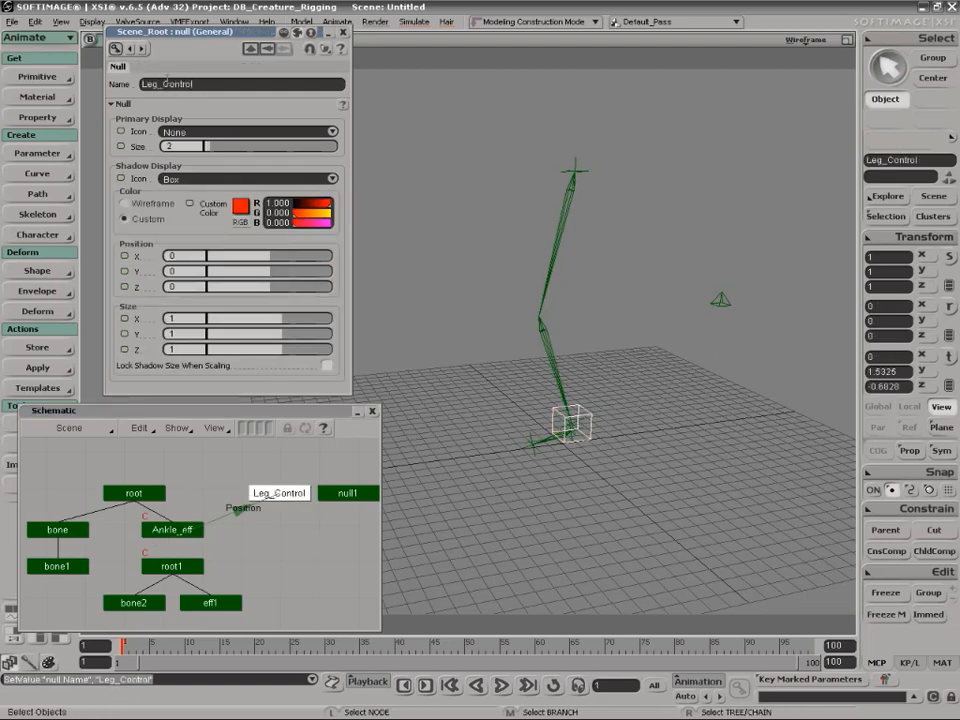
Open the properties of the position constraint linking Ankle_eff to Leg_Control from the schematic for review.
{"action": "left_click", "coordinate": [167, 533]}
{"action": "left_click", "coordinate": [274, 499]}
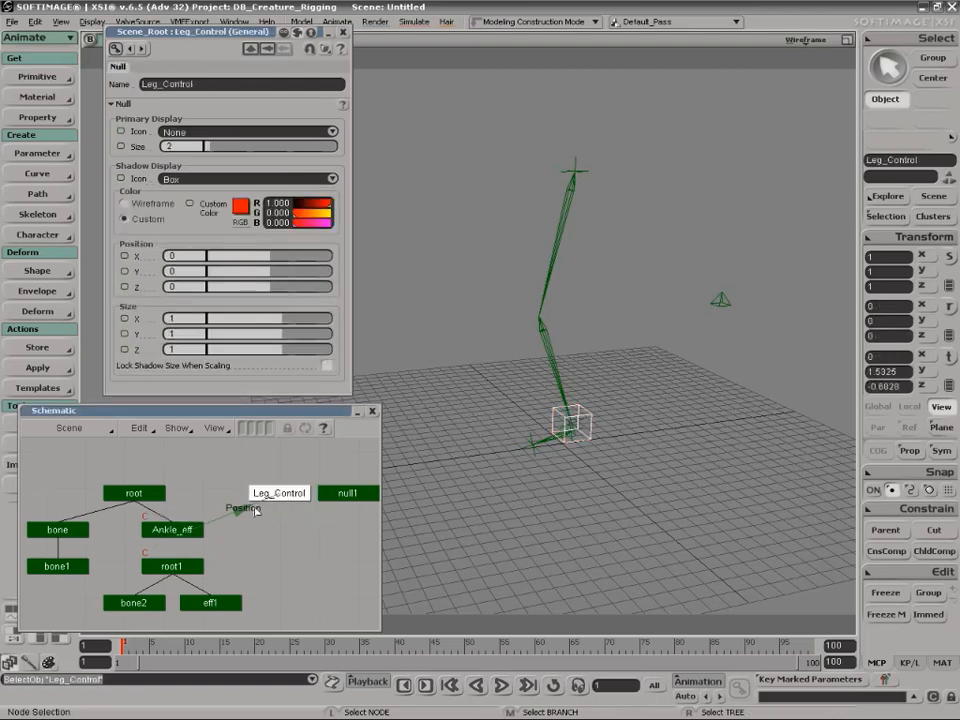
{"action": "left_click", "coordinate": [238, 511]}
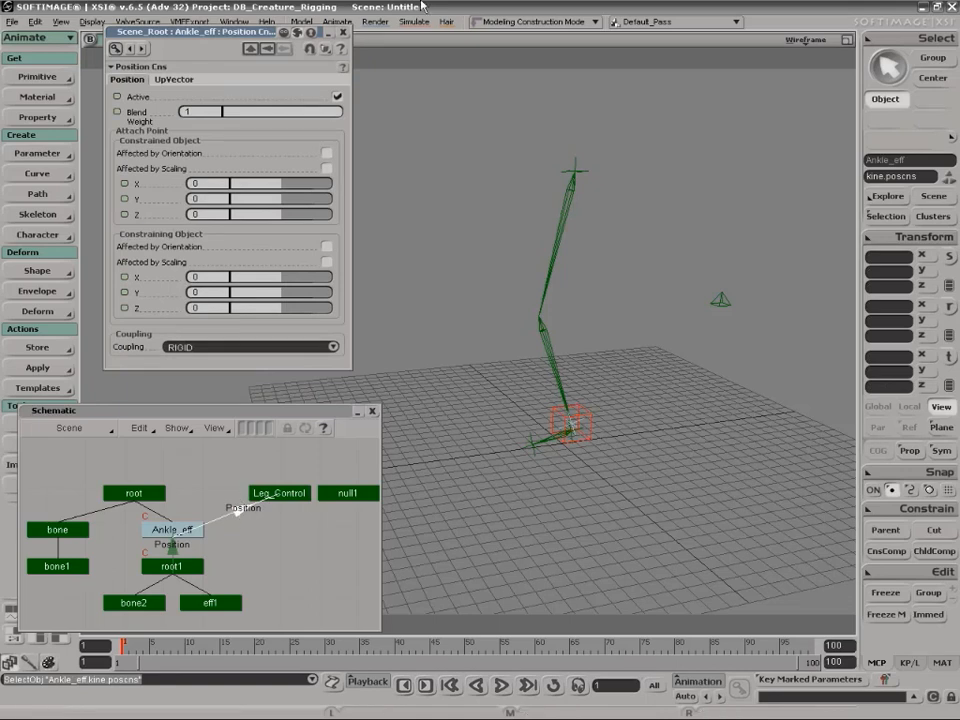
{"action": "left_click", "coordinate": [343, 32]}
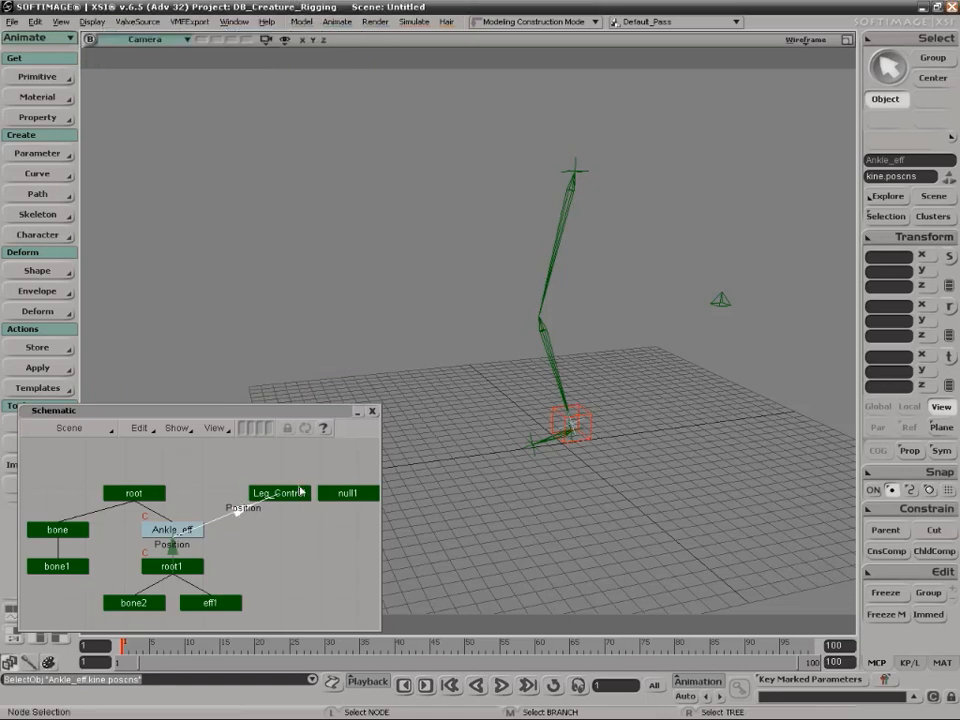
{"action": "key", "text": "Return"}
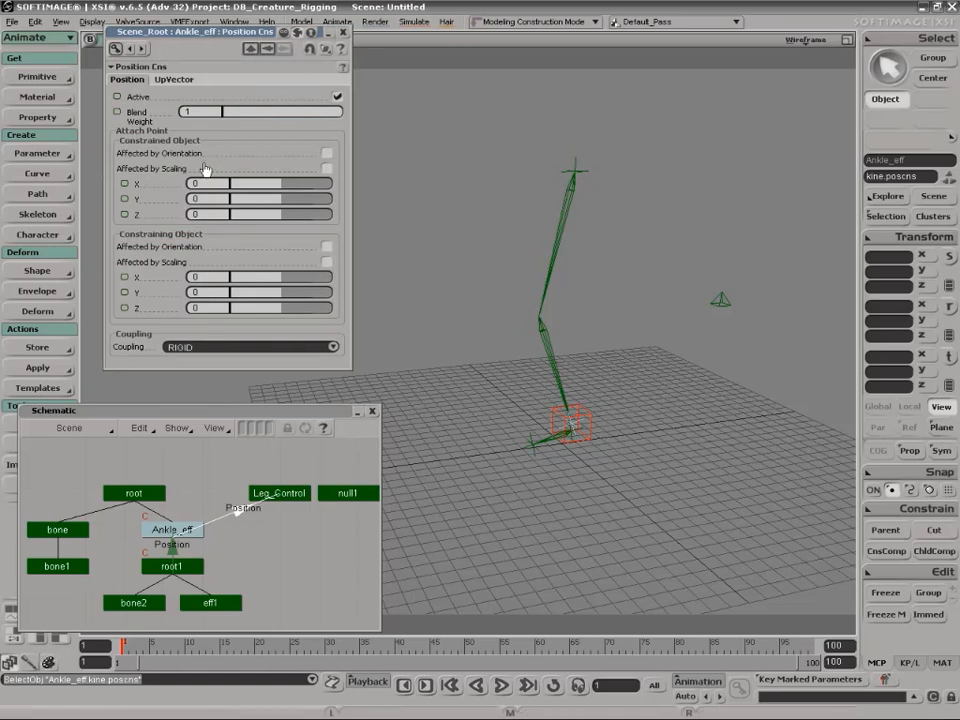
{"action": "left_click_drag", "start_coordinate": [200, 40], "coordinate": [206, 70]}
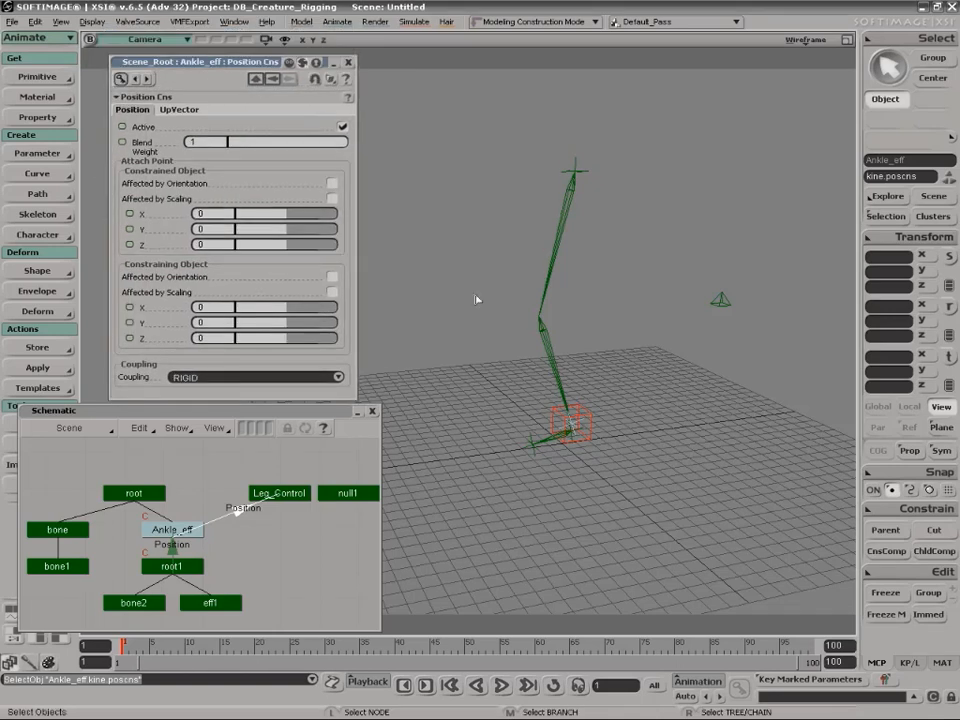
Open an explorer of the scene and expand Ankle_eff down to the constraints under its kinematics.
{"action": "key", "text": "8"}
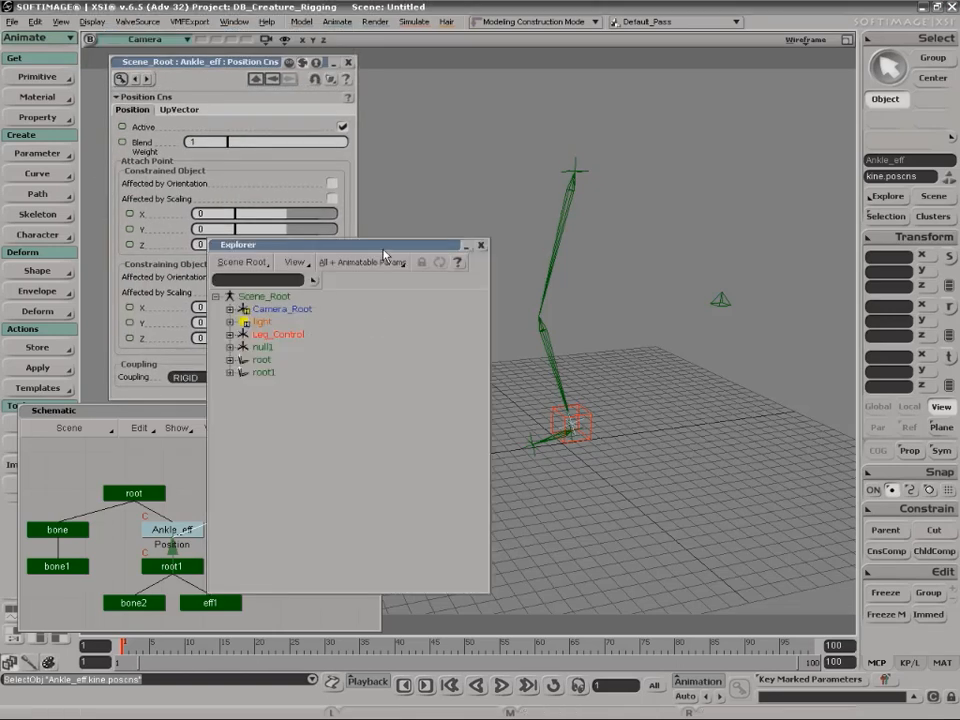
{"action": "left_click_drag", "start_coordinate": [383, 248], "coordinate": [807, 351]}
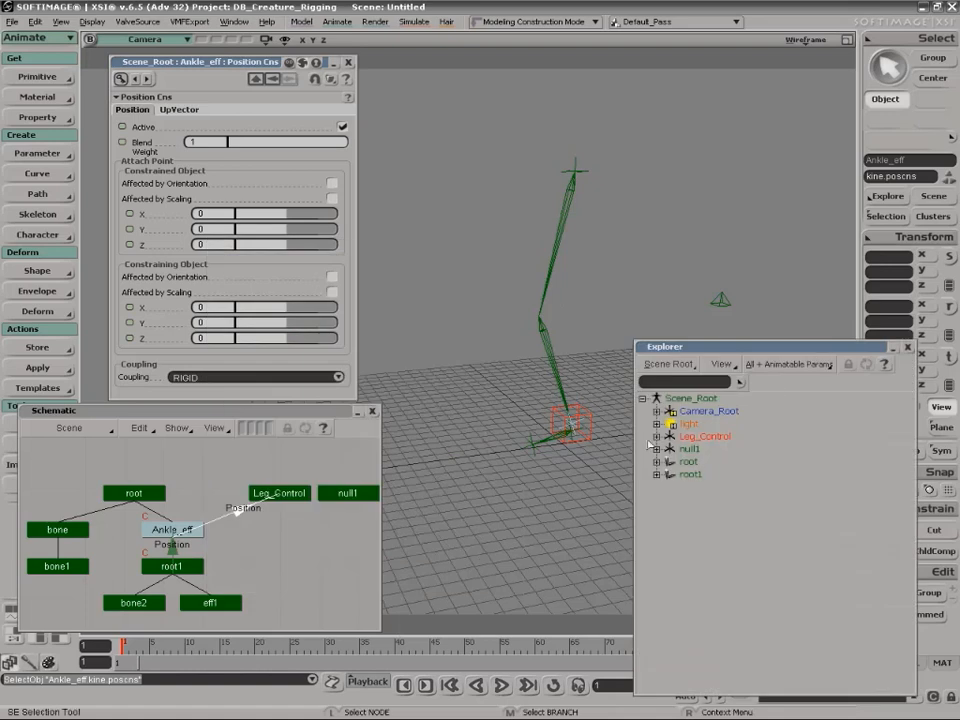
{"action": "left_click", "coordinate": [170, 530]}
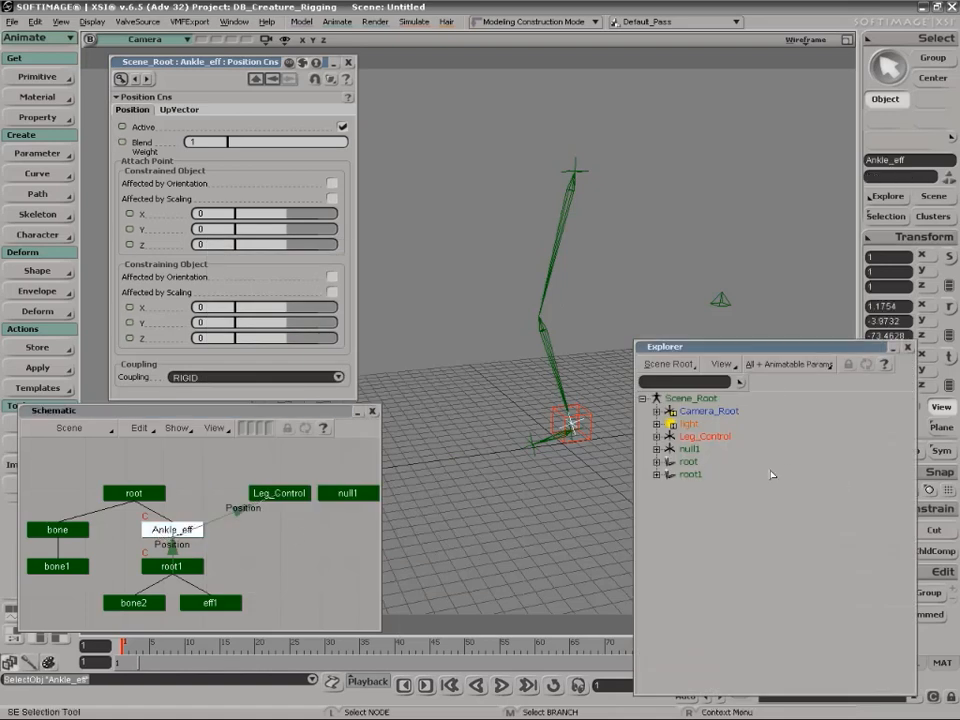
{"action": "key", "text": "e"}
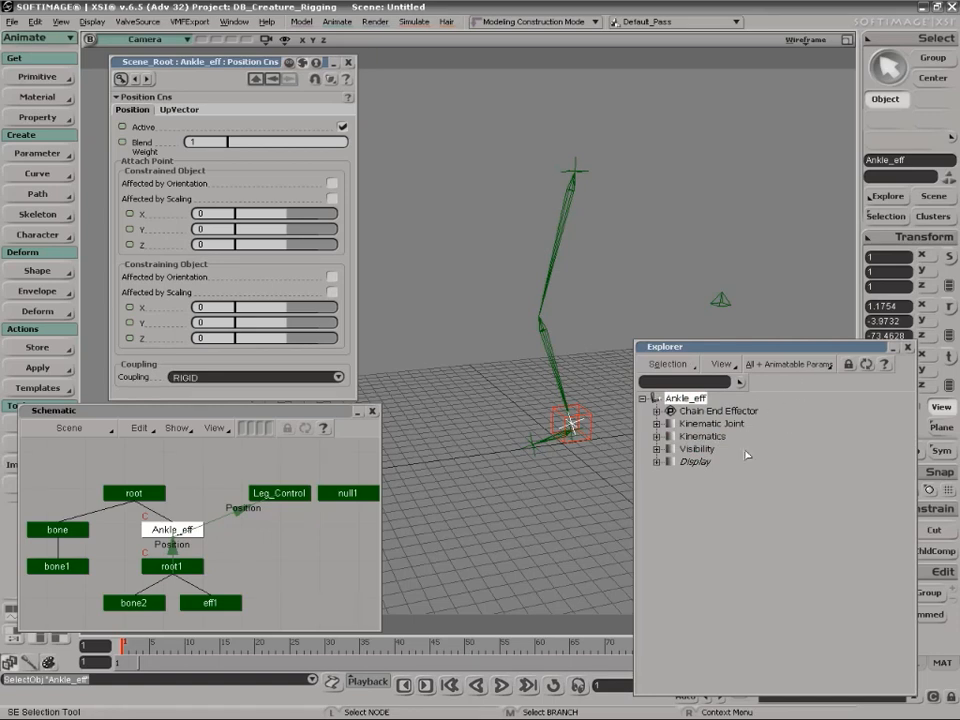
{"action": "key", "text": "s"}
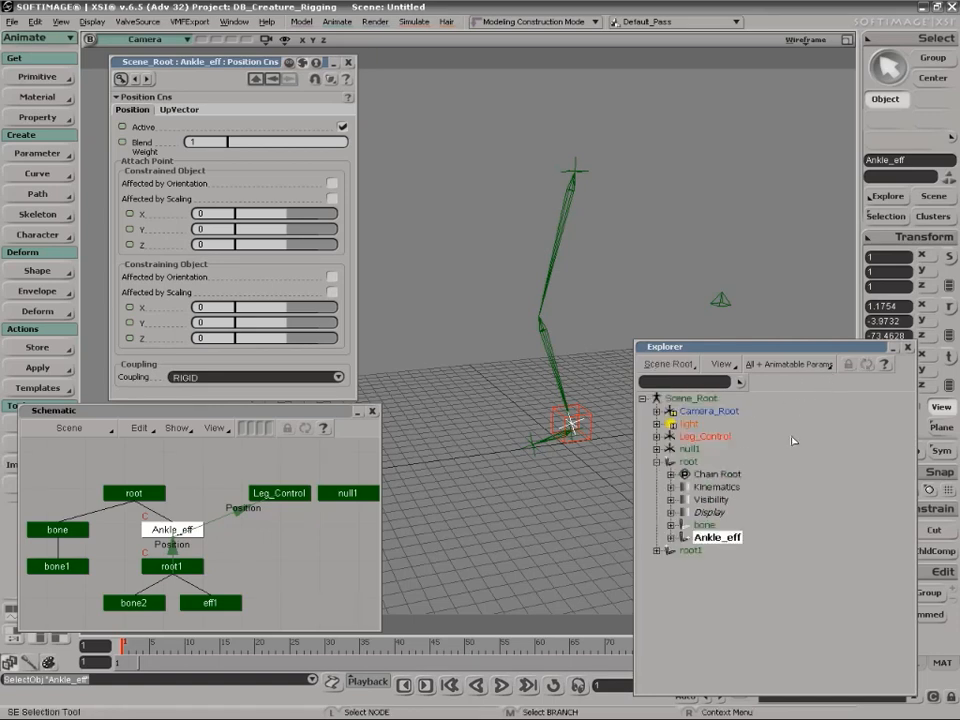
{"action": "left_click", "coordinate": [671, 538]}
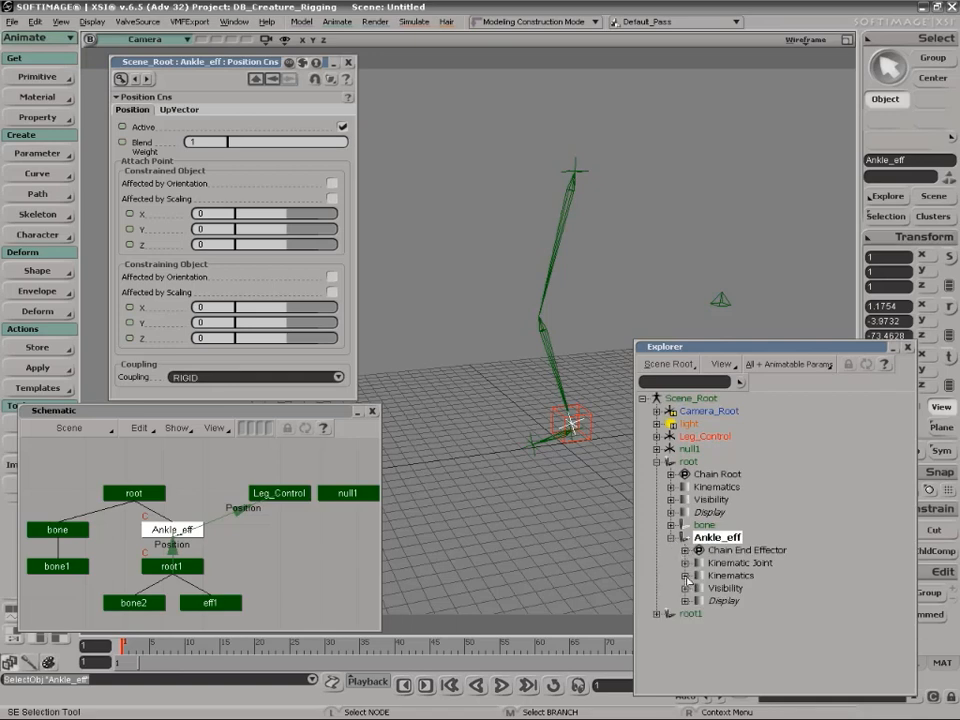
{"action": "left_click", "coordinate": [685, 576]}
{"action": "left_click", "coordinate": [700, 614]}
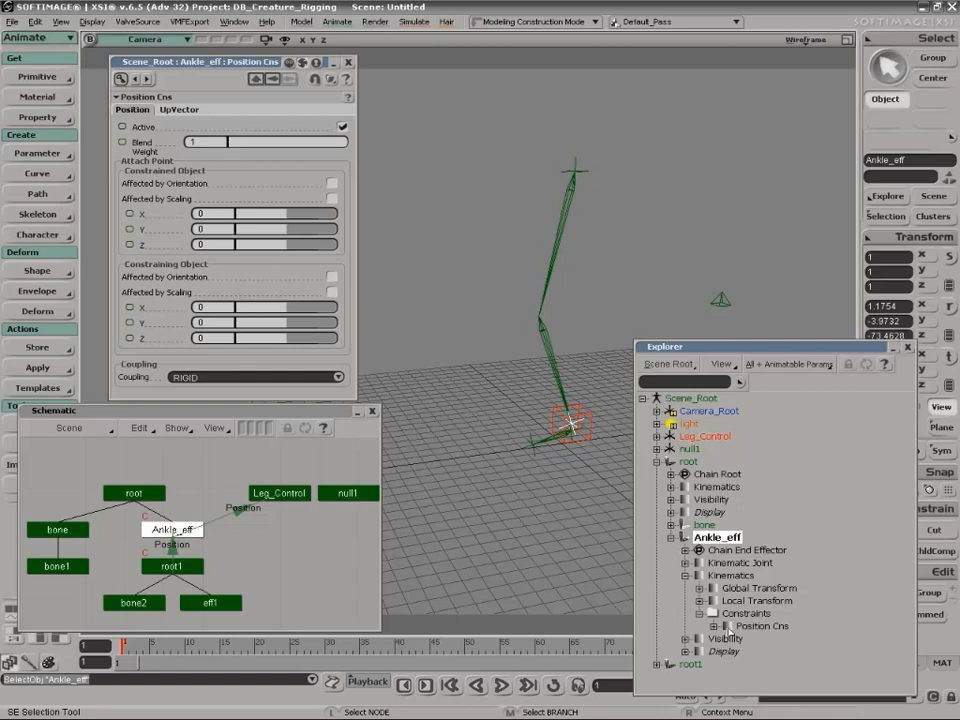
Reopen the Position Cns properties of Ankle_eff from the explorer and minimise the explorer.
{"action": "left_click", "coordinate": [348, 63]}
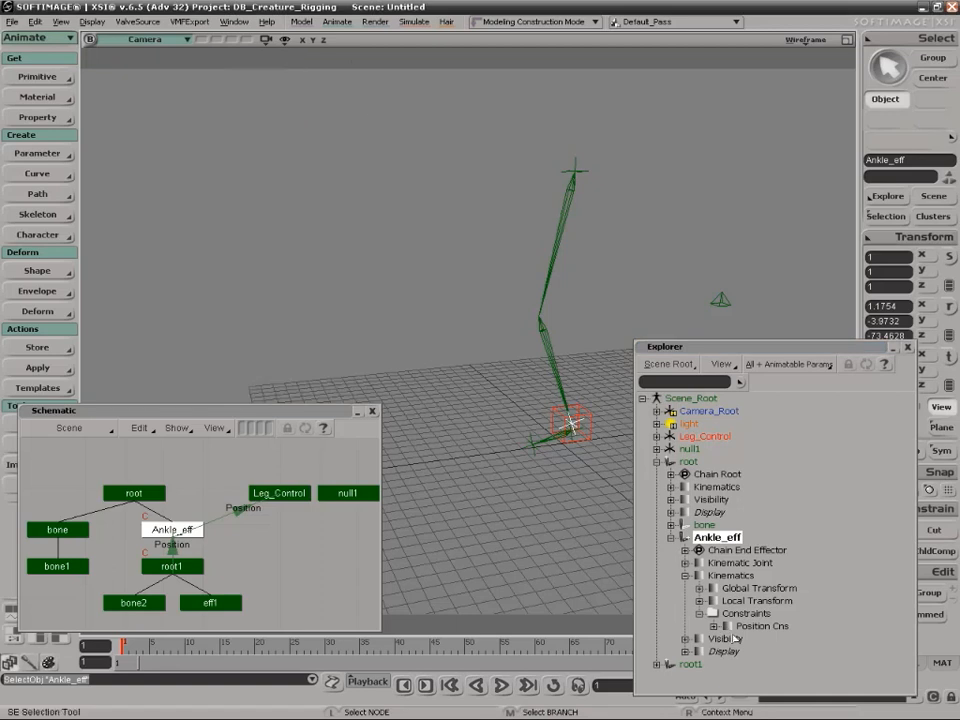
{"action": "left_click", "coordinate": [729, 626]}
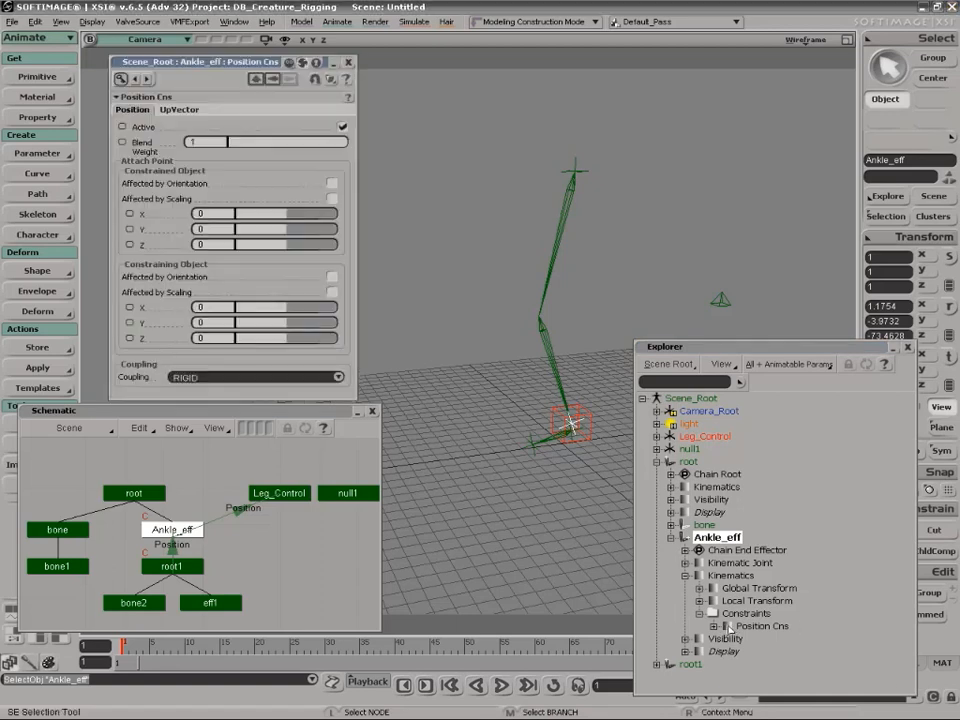
{"action": "left_click", "coordinate": [347, 63]}
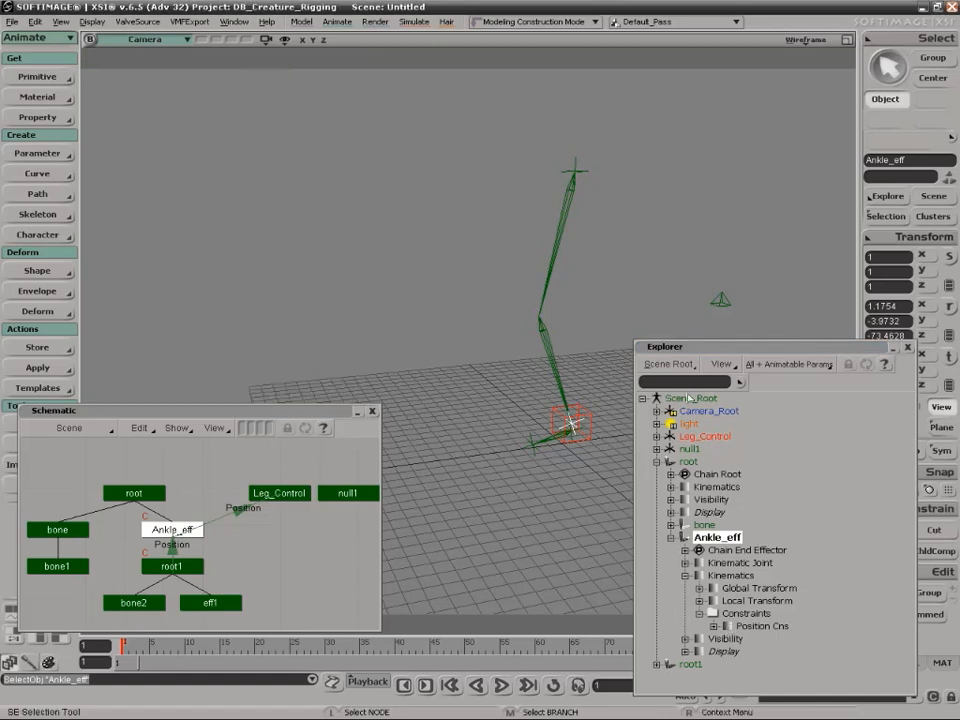
{"action": "left_click", "coordinate": [762, 626]}
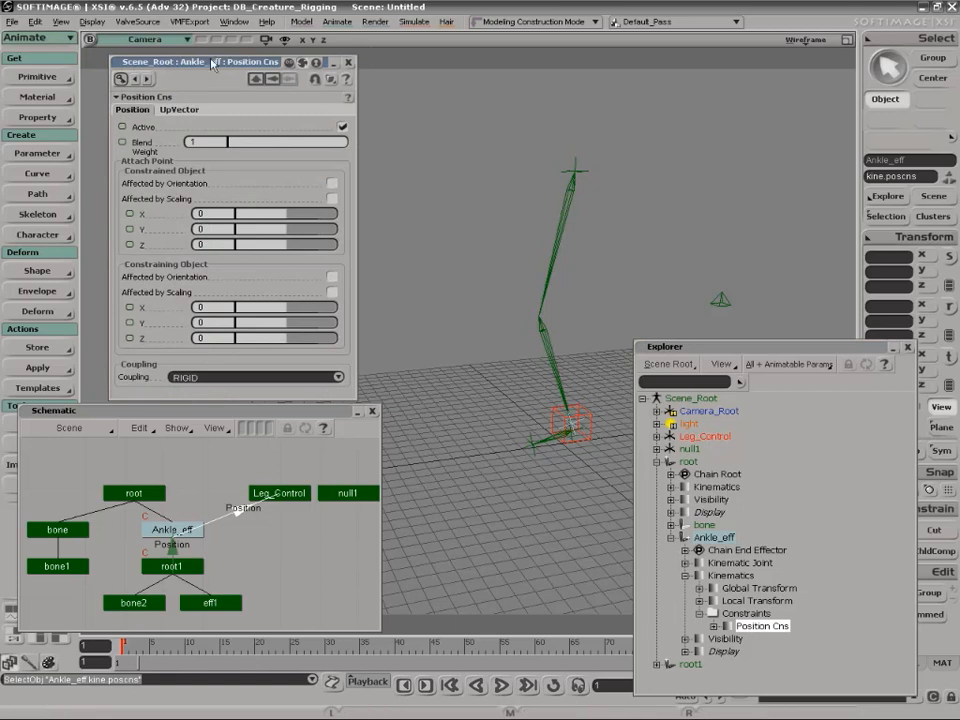
{"action": "left_click_drag", "start_coordinate": [212, 67], "coordinate": [232, 47]}
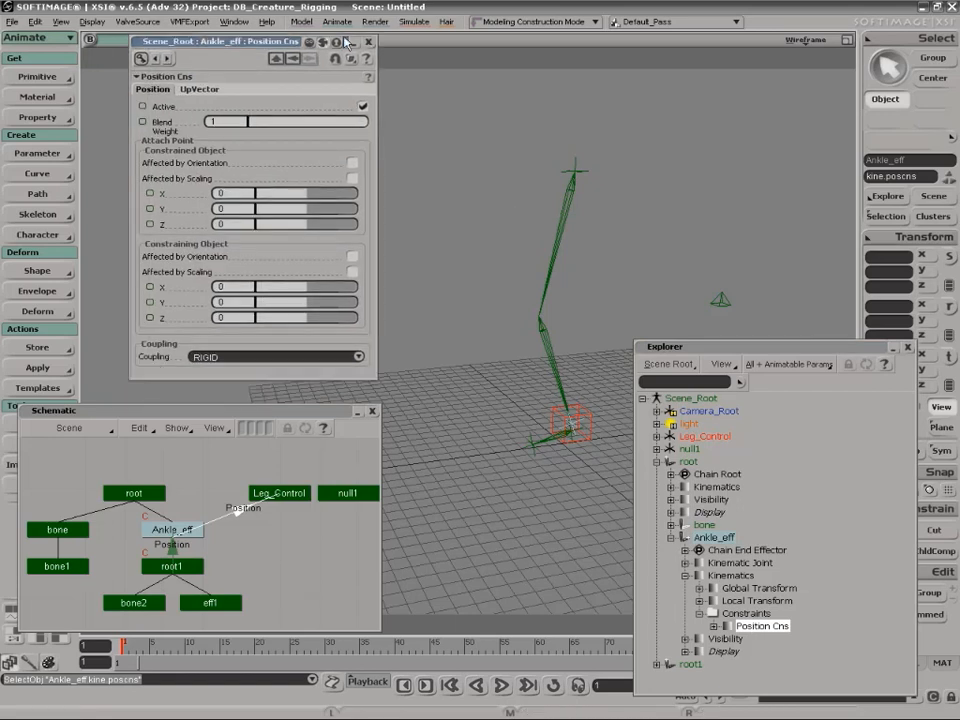
{"action": "left_click", "coordinate": [891, 348]}
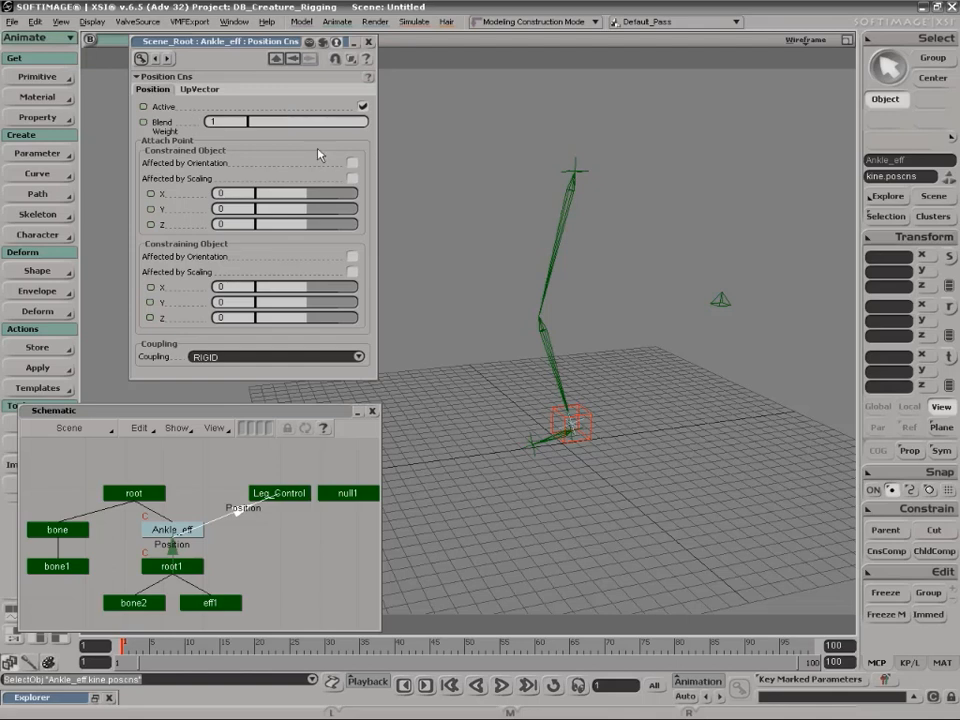
Test Ankle_eff's position constraint by deactivating it while moving Leg_Control away and reactivating it while moving the null back.
{"action": "left_click", "coordinate": [363, 106]}
{"action": "key", "text": "space"}
{"action": "left_click", "coordinate": [575, 435]}
{"action": "key", "text": "v"}
{"action": "left_click_drag", "start_coordinate": [573, 430], "coordinate": [507, 358]}
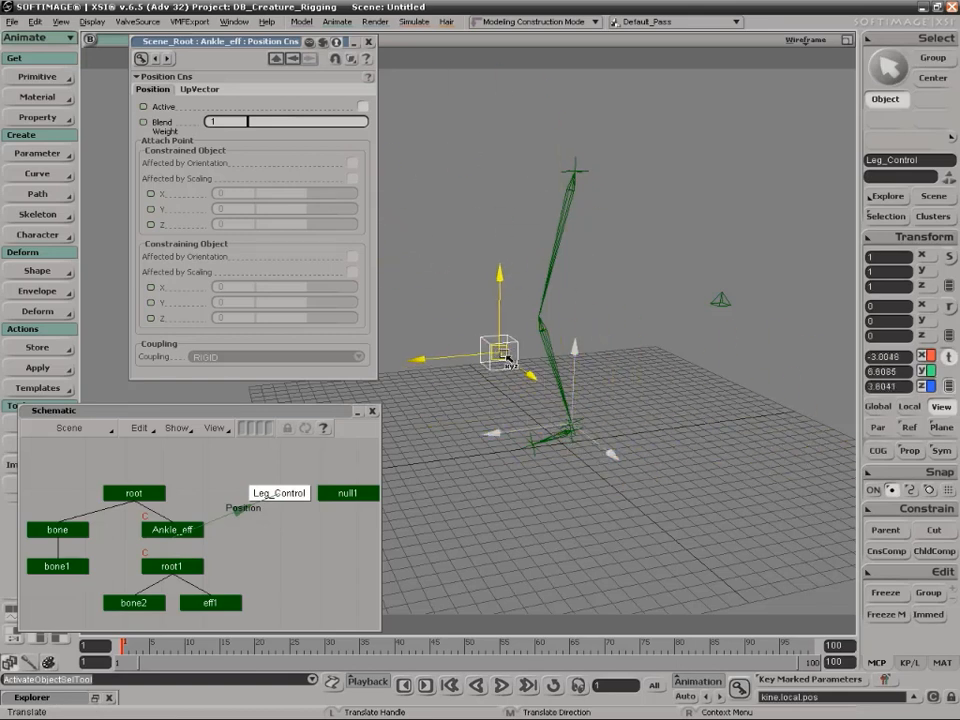
{"action": "left_click", "coordinate": [362, 106]}
{"action": "left_click_drag", "start_coordinate": [513, 355], "coordinate": [583, 422]}
Test partial constraint influence by lowering Ankle_eff's blend weight, ending at 0.365, while moving Leg_Control around the leg.
{"action": "left_click_drag", "start_coordinate": [359, 122], "coordinate": [290, 127]}
{"action": "left_click_drag", "start_coordinate": [584, 424], "coordinate": [632, 392]}
{"action": "left_click_drag", "start_coordinate": [290, 122], "coordinate": [258, 128]}
{"action": "left_click_drag", "start_coordinate": [621, 387], "coordinate": [703, 289]}
{"action": "left_click_drag", "start_coordinate": [253, 122], "coordinate": [315, 137]}
{"action": "key", "text": "v"}
{"action": "left_click_drag", "start_coordinate": [714, 289], "coordinate": [632, 452]}
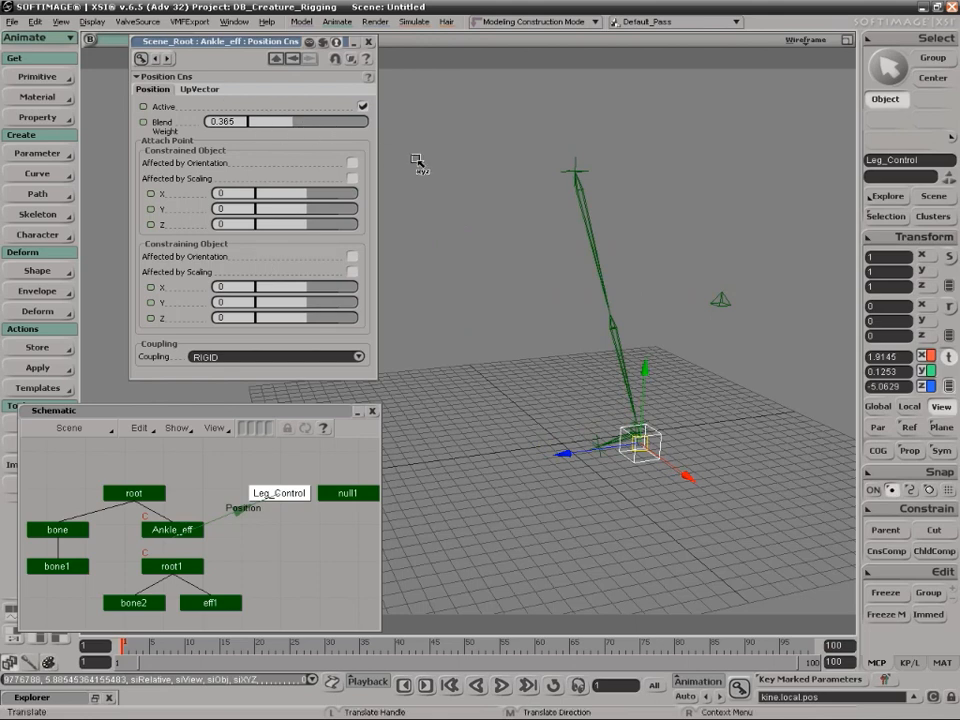
Restore the constraint's blend weight to 1 and place Leg_Control below the leg at about X -0.776, Y 1.485, Z -1.487.
{"action": "left_click_drag", "start_coordinate": [302, 123], "coordinate": [376, 124]}
{"action": "left_click_drag", "start_coordinate": [632, 445], "coordinate": [543, 418]}
{"action": "key", "text": "s"}
{"action": "right_click_drag", "start_coordinate": [690, 463], "coordinate": [659, 445]}
{"action": "key", "text": "v"}
{"action": "left_click_drag", "start_coordinate": [566, 441], "coordinate": [587, 441]}
{"action": "key", "text": "s"}
{"action": "right_click_drag", "start_coordinate": [662, 415], "coordinate": [573, 401]}
{"action": "left_click_drag", "start_coordinate": [573, 401], "coordinate": [583, 401]}
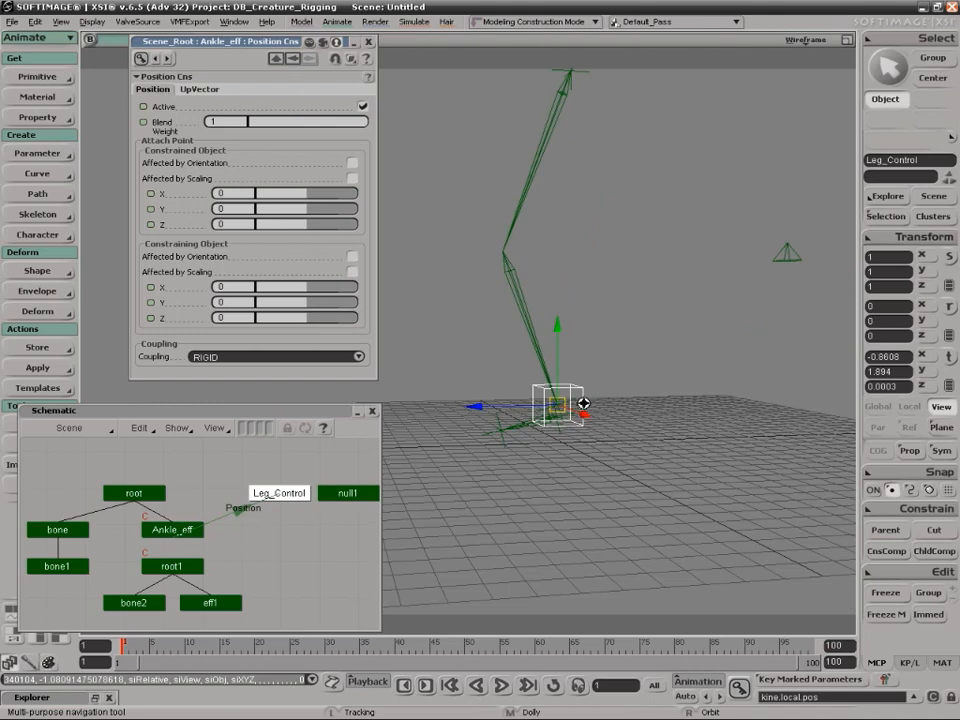
{"action": "key", "text": "s"}
{"action": "left_click_drag", "start_coordinate": [649, 396], "coordinate": [635, 470]}
{"action": "left_click_drag", "start_coordinate": [535, 493], "coordinate": [564, 497]}
{"action": "key", "text": "s"}
{"action": "right_click_drag", "start_coordinate": [620, 470], "coordinate": [671, 467]}
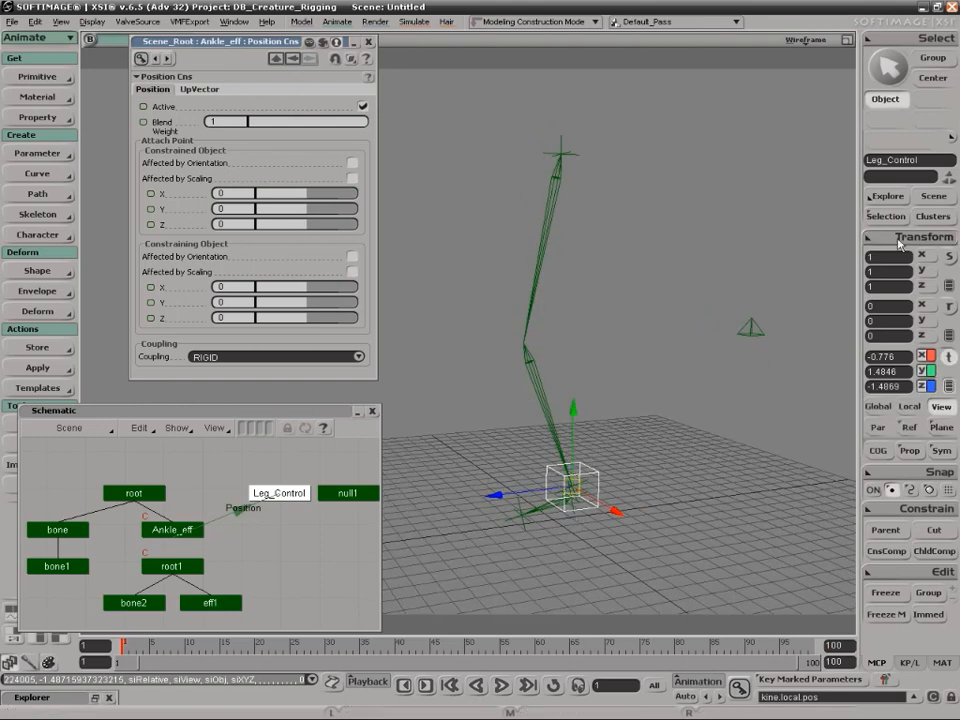
Set the neutral pose of Leg_Control at its current position and deselect it.
{"action": "right_click", "coordinate": [645, 478]}
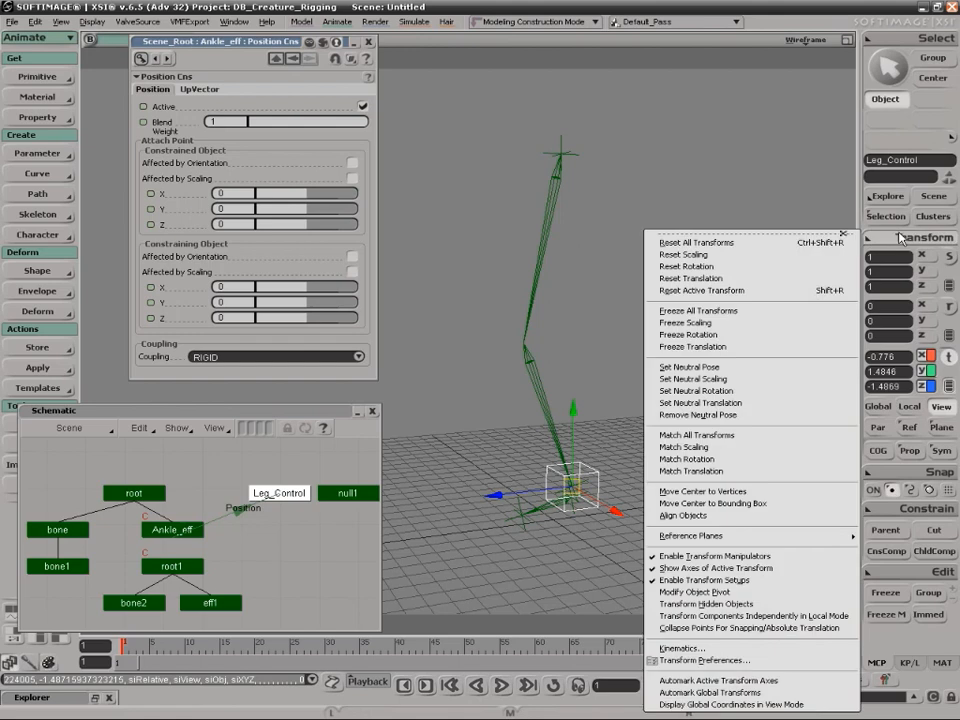
{"action": "left_click", "coordinate": [739, 372]}
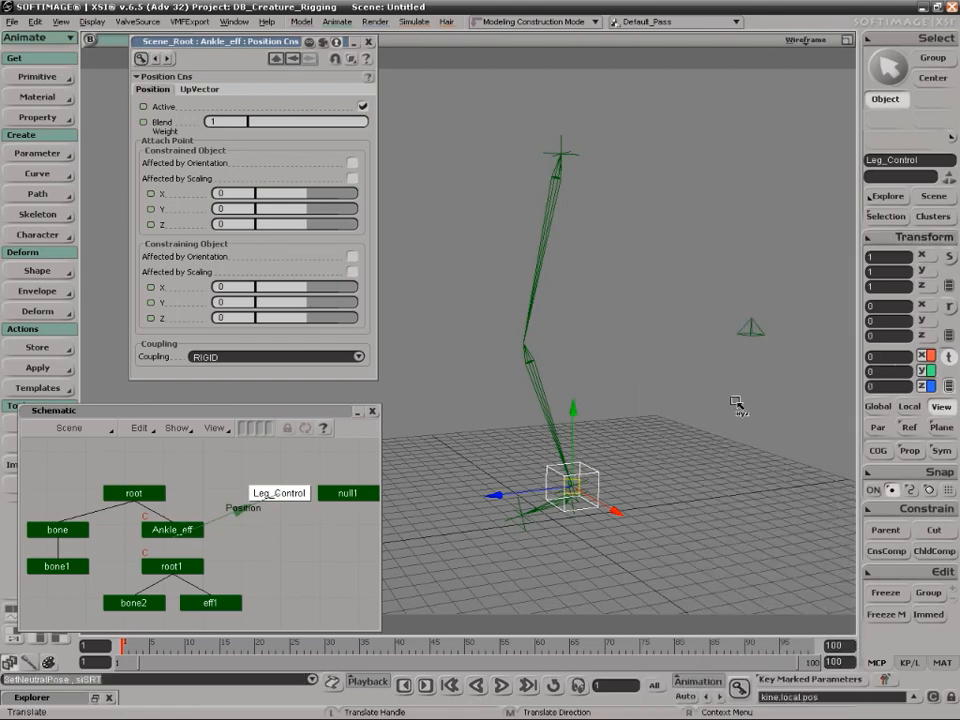
{"action": "key", "text": "space"}
{"action": "left_click", "coordinate": [705, 481]}
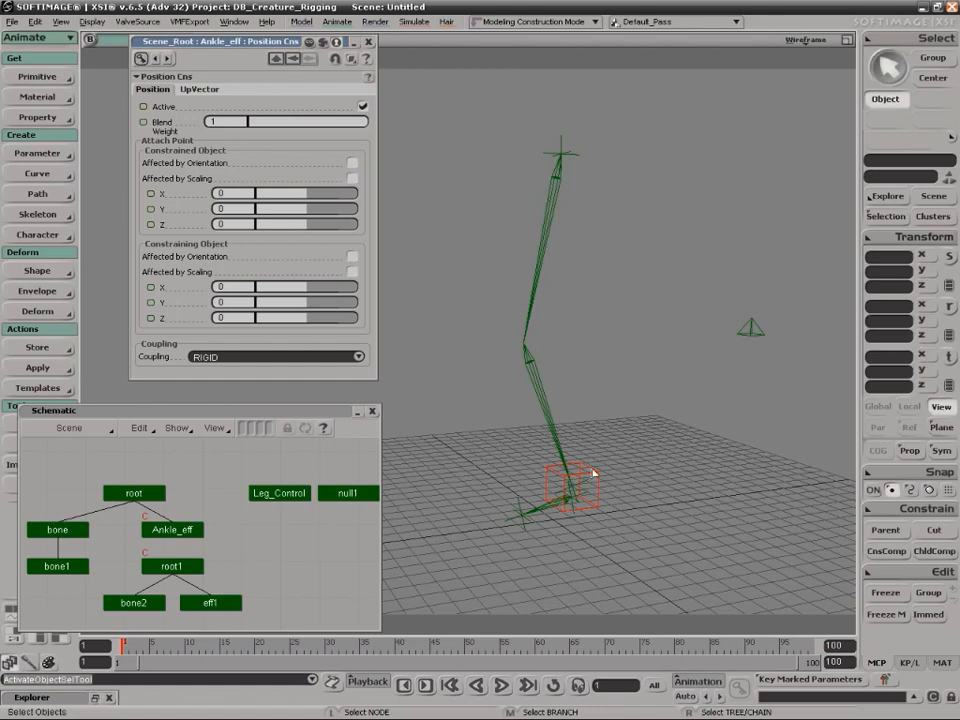
Move and rotate Leg_Control away to bend the leg, and reset all its transforms to the neutral pose.
{"action": "left_click", "coordinate": [582, 492]}
{"action": "left_click_drag", "start_coordinate": [565, 460], "coordinate": [469, 326]}
{"action": "key", "text": "r"}
{"action": "left_click_drag", "start_coordinate": [390, 318], "coordinate": [507, 405]}
{"action": "key", "text": "v"}
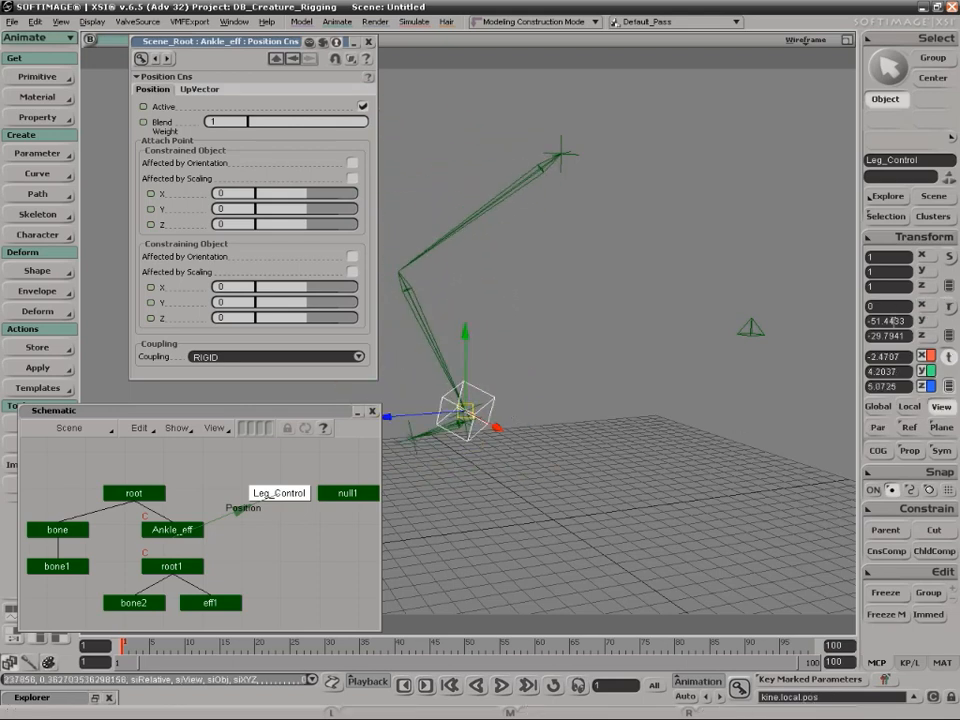
{"action": "left_click", "coordinate": [899, 237]}
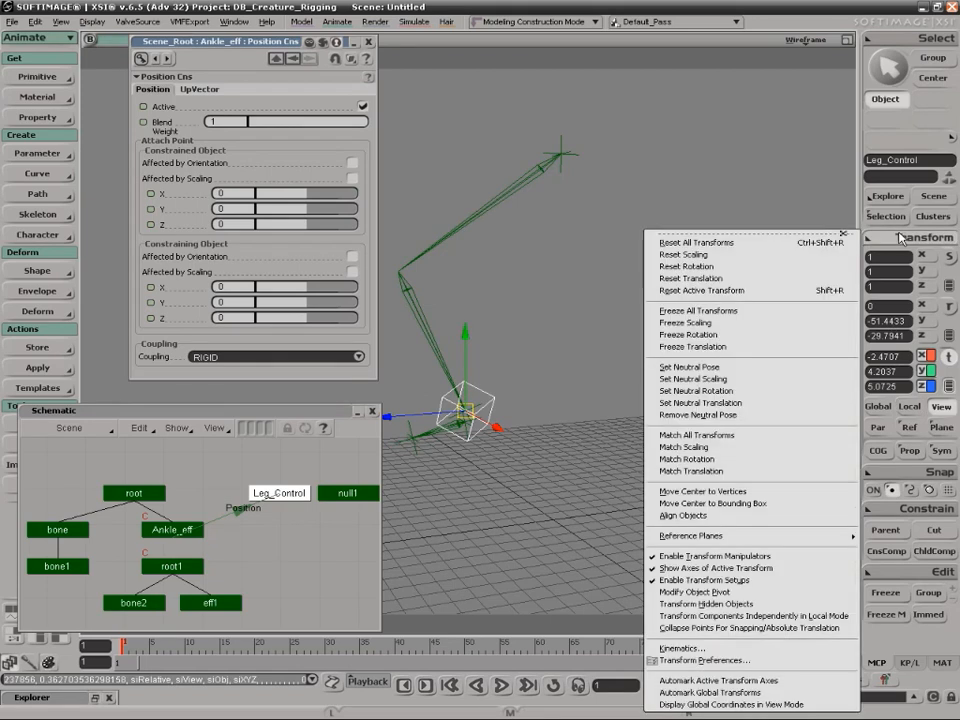
{"action": "left_click", "coordinate": [735, 245]}
Try a small move of Leg_Control from its neutral pose, undo it and deselect the null.
{"action": "key", "text": "s"}
{"action": "right_click_drag", "start_coordinate": [661, 489], "coordinate": [628, 403]}
{"action": "key", "text": "v"}
{"action": "left_click_drag", "start_coordinate": [626, 486], "coordinate": [608, 452]}
{"action": "key", "text": "ctrl+z"}
{"action": "key", "text": "space"}
{"action": "left_click_drag", "start_coordinate": [669, 396], "coordinate": [699, 427]}
Set the neutral pose of null1, the leg chain's up-vector null, at its current position.
{"action": "left_click", "coordinate": [772, 327]}
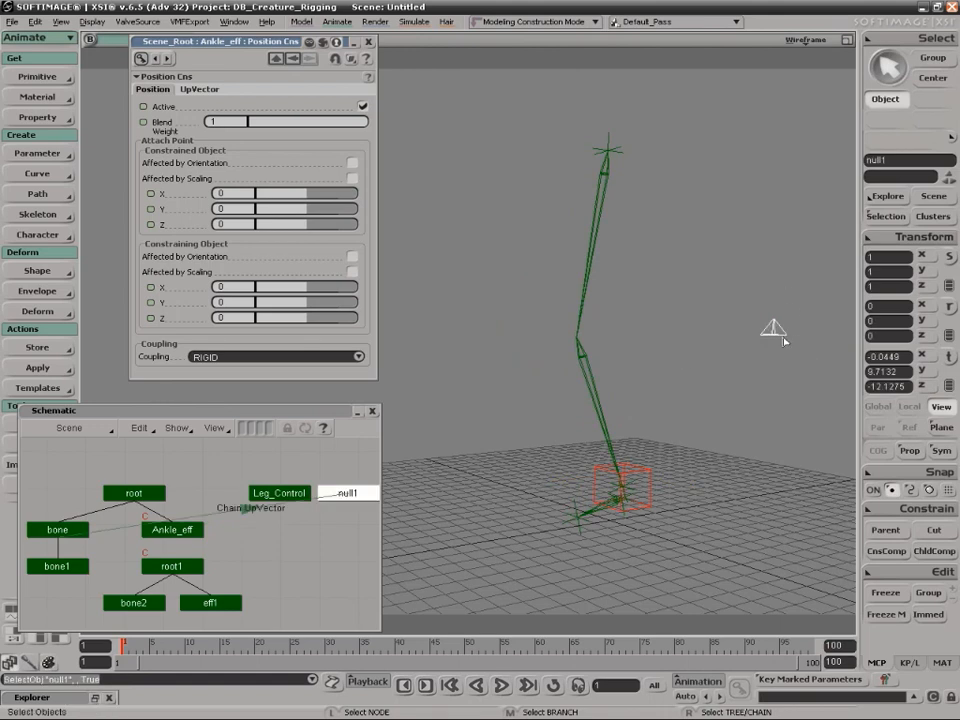
{"action": "left_click", "coordinate": [895, 238]}
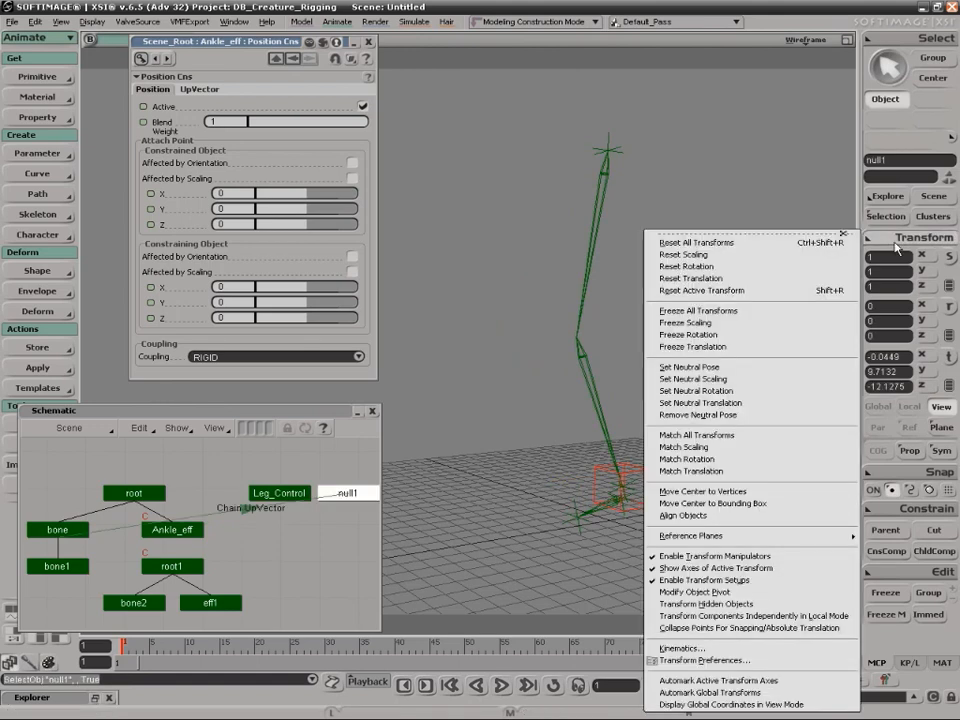
{"action": "left_click", "coordinate": [700, 368]}
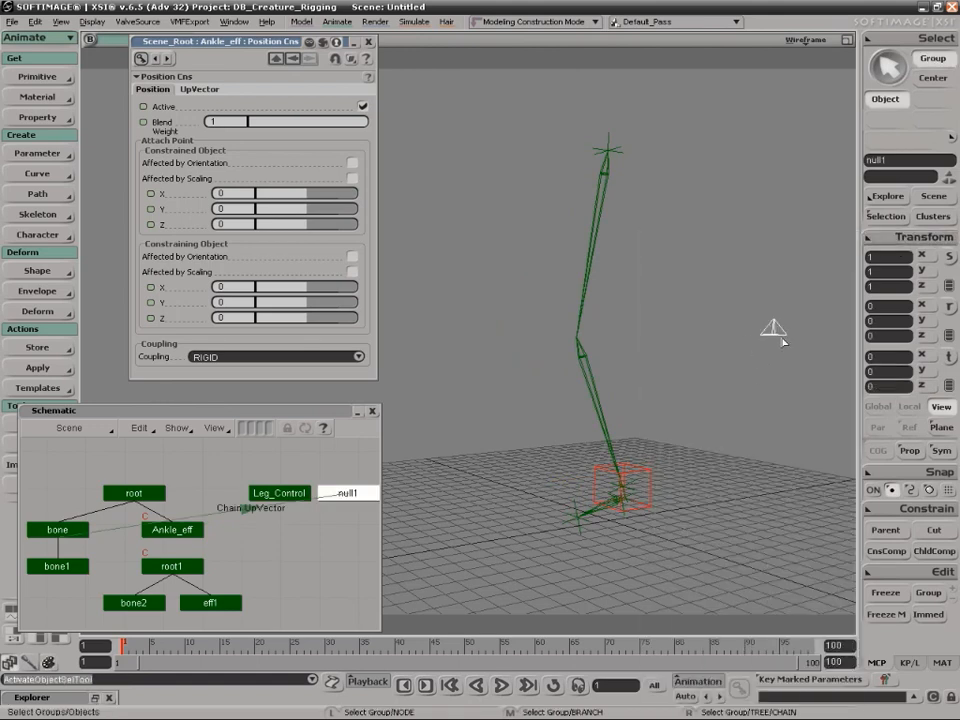
Move null1 around the leg to test the knee direction, and reset all its transforms to the neutral pose.
{"action": "key", "text": "v"}
{"action": "left_click_drag", "start_coordinate": [774, 338], "coordinate": [558, 288]}
{"action": "key", "text": "s"}
{"action": "right_click_drag", "start_coordinate": [558, 288], "coordinate": [606, 335]}
{"action": "left_click_drag", "start_coordinate": [546, 287], "coordinate": [676, 277]}
{"action": "key", "text": "s"}
{"action": "right_click_drag", "start_coordinate": [682, 279], "coordinate": [733, 288]}
{"action": "left_click_drag", "start_coordinate": [572, 265], "coordinate": [729, 284]}
{"action": "left_click", "coordinate": [921, 239]}
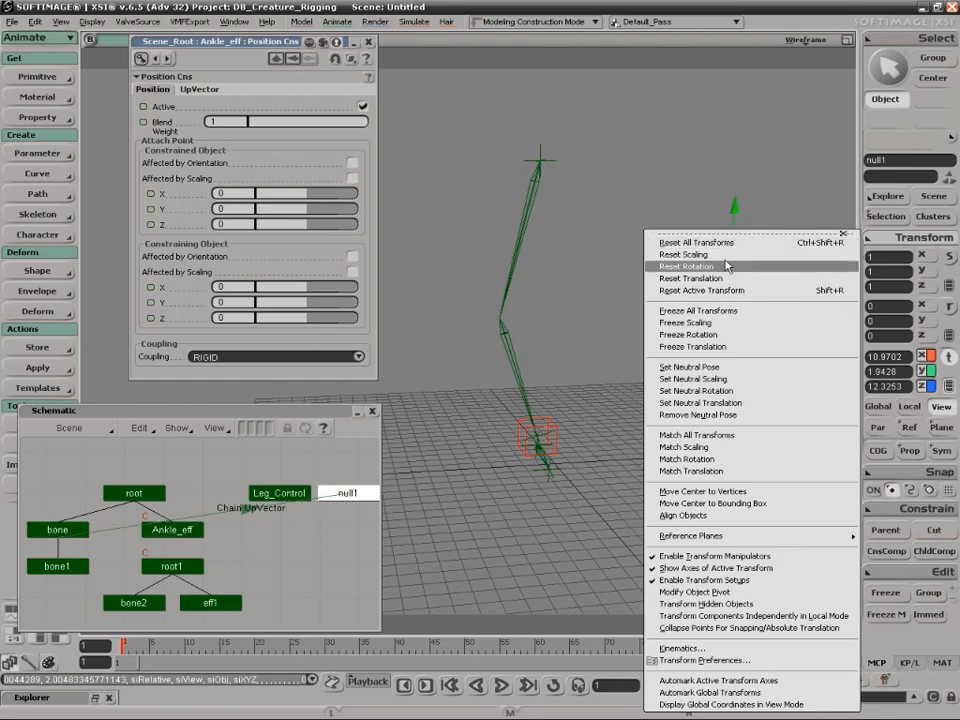
{"action": "left_click", "coordinate": [722, 242]}
{"action": "key", "text": "s"}
{"action": "right_click_drag", "start_coordinate": [703, 345], "coordinate": [595, 332]}
{"action": "left_click_drag", "start_coordinate": [595, 332], "coordinate": [563, 326]}
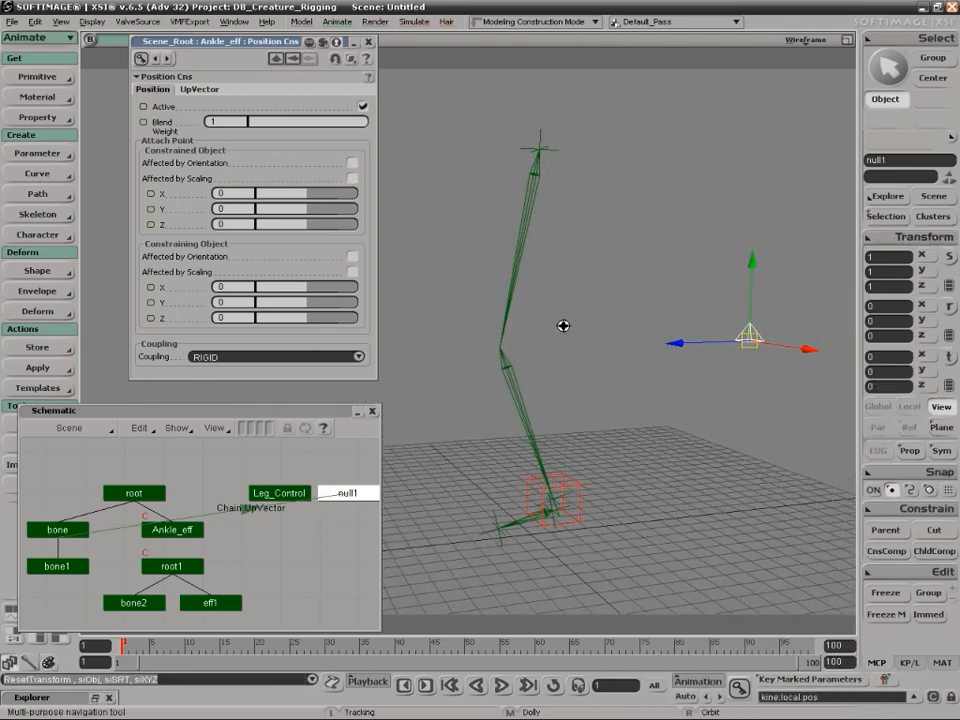
Examine in the schematic how the leg chain's root, Leg_Control and null1 are arranged as separate hierarchies, and clear the selection.
{"action": "key", "text": "space"}
{"action": "left_click", "coordinate": [298, 542]}
{"action": "key", "text": "z"}
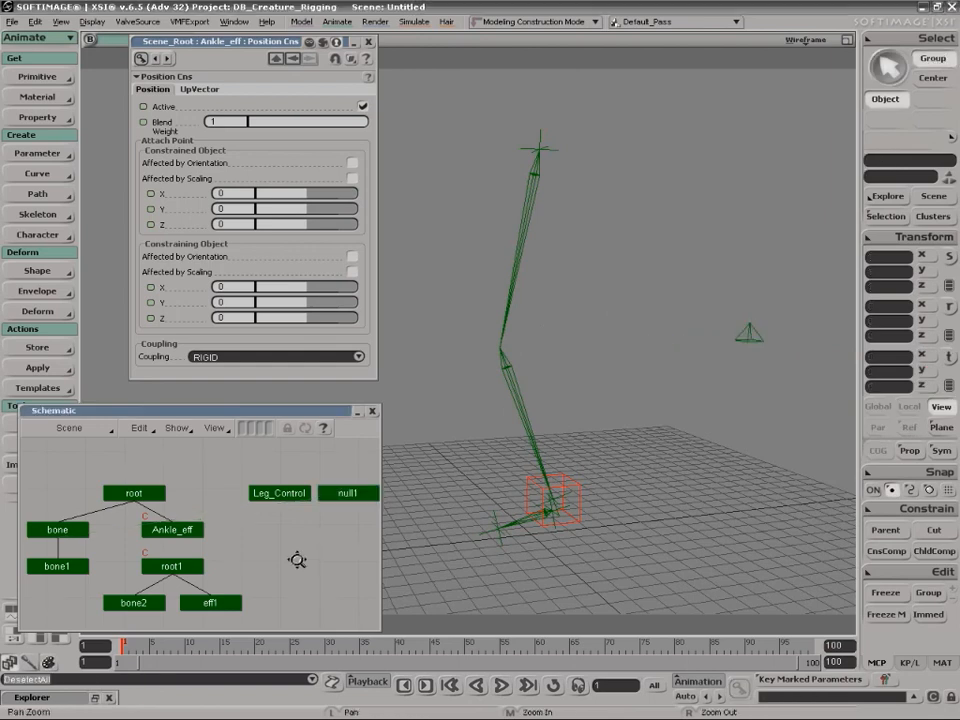
{"action": "right_click_drag", "start_coordinate": [297, 560], "coordinate": [262, 520]}
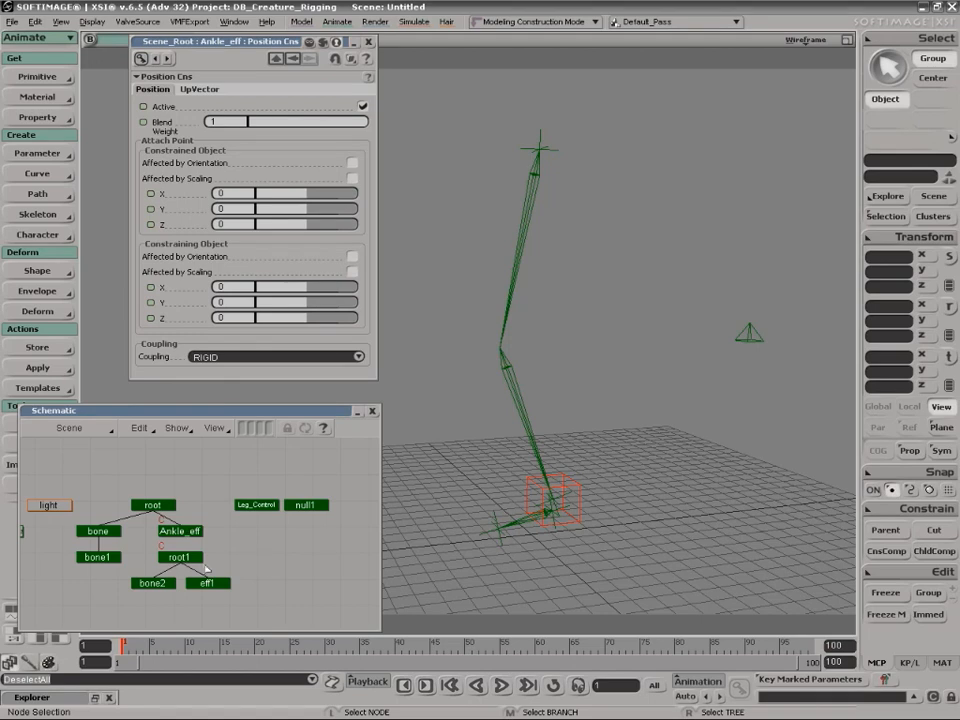
{"action": "middle_click", "coordinate": [155, 507]}
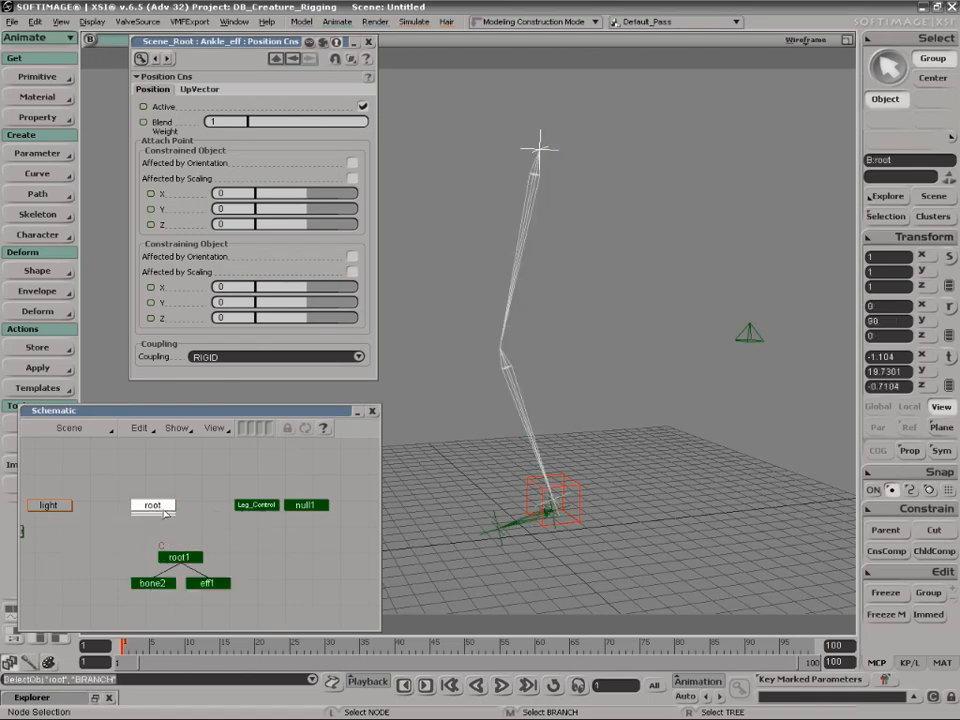
{"action": "left_click", "coordinate": [158, 511]}
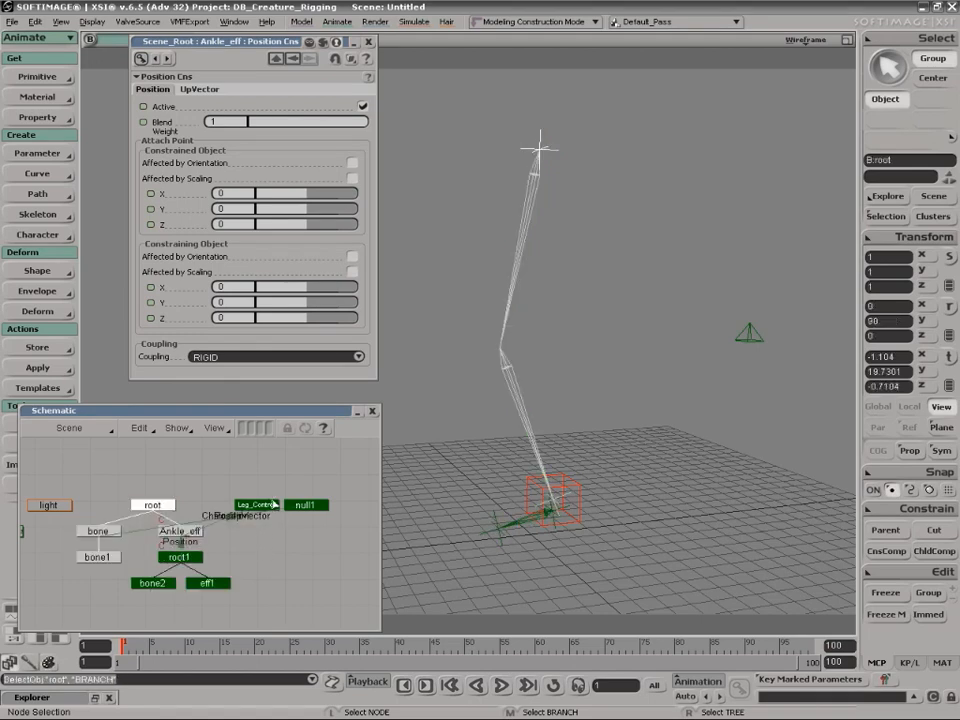
{"action": "left_click", "coordinate": [272, 505]}
{"action": "left_click", "coordinate": [314, 506]}
{"action": "left_click", "coordinate": [252, 505]}
{"action": "left_click", "coordinate": [298, 573]}
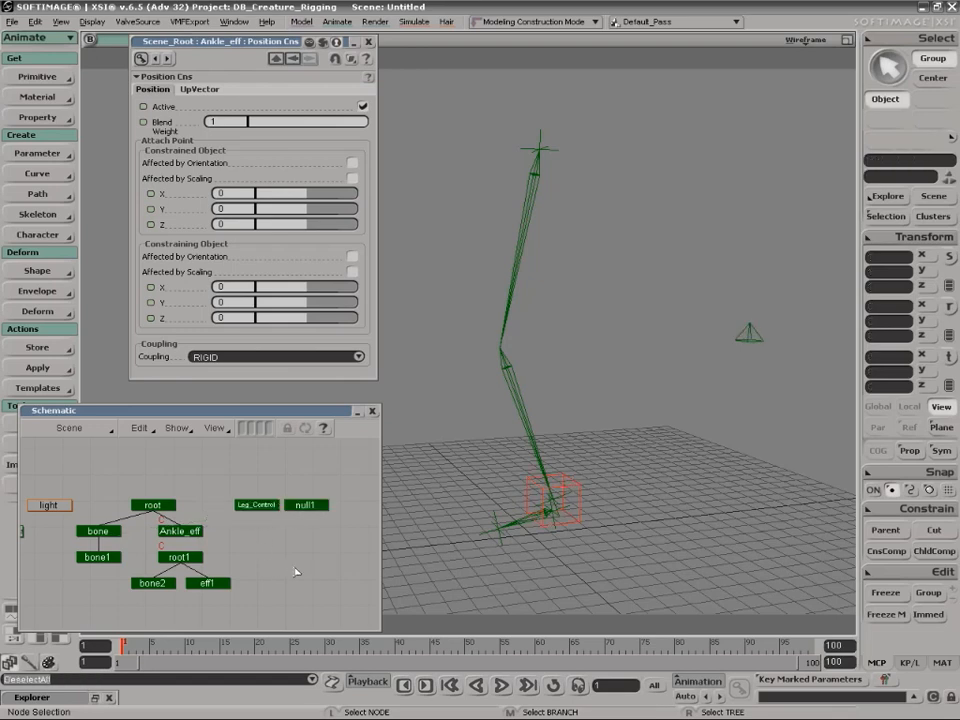
Create a null and raise it just above the leg chain's root, to a height of about 20.68 in Y.
{"action": "left_click", "coordinate": [37, 77]}
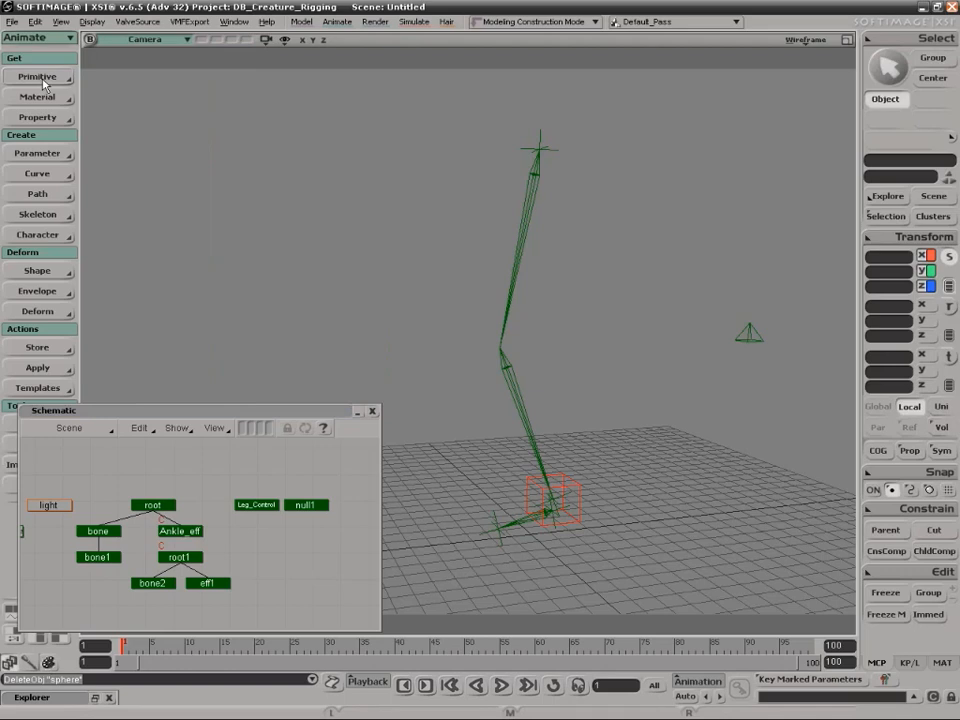
{"action": "left_click", "coordinate": [37, 77]}
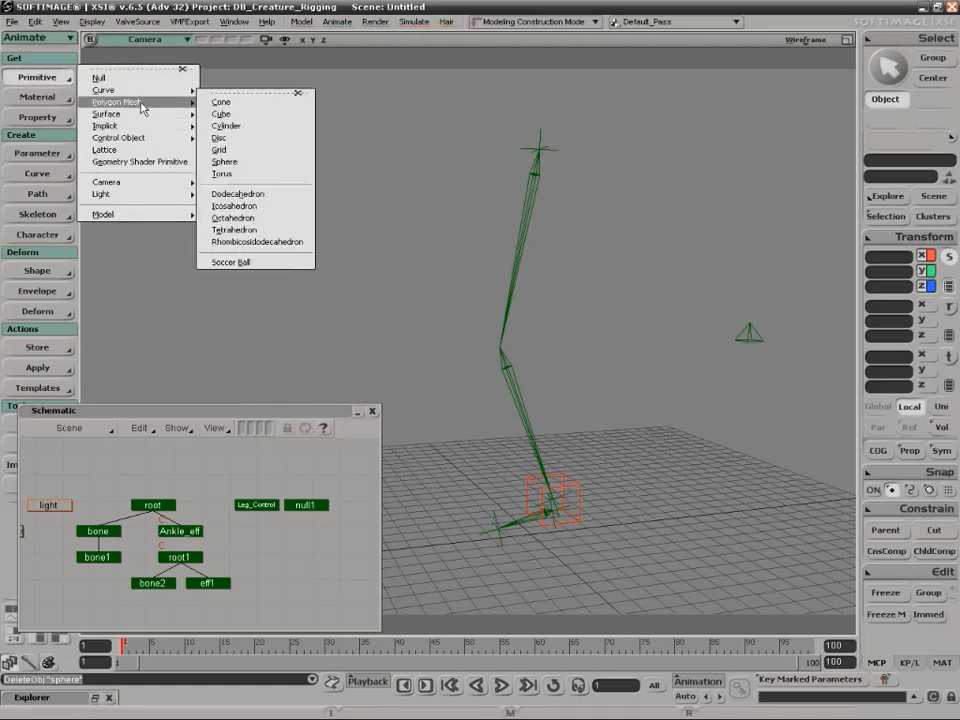
{"action": "left_click", "coordinate": [139, 78]}
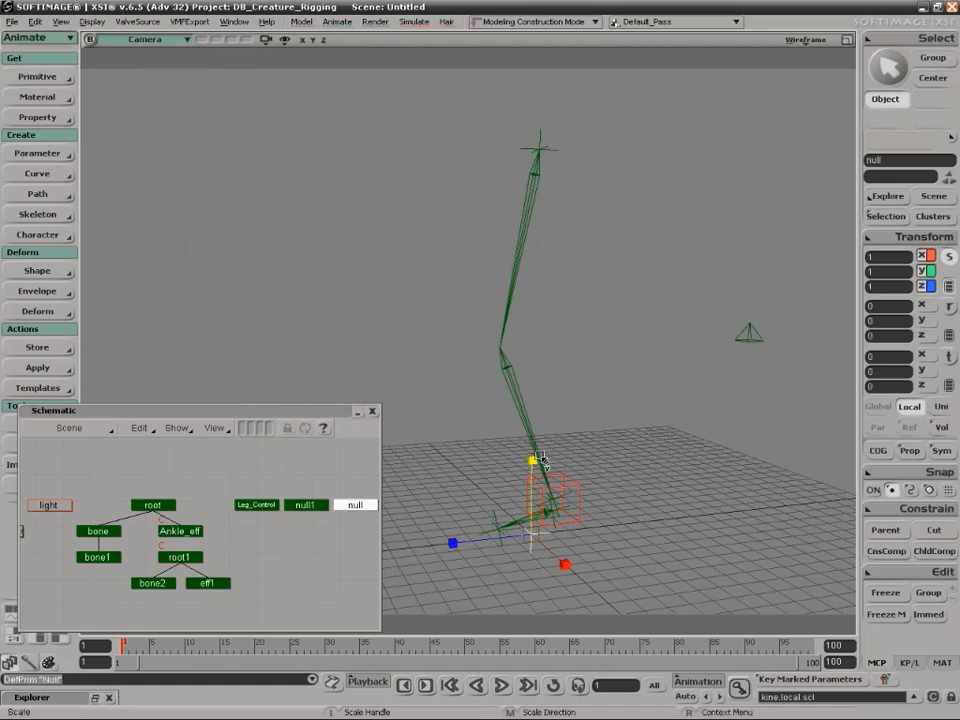
{"action": "key", "text": "v"}
{"action": "left_click_drag", "start_coordinate": [538, 459], "coordinate": [535, 80]}
{"action": "key", "text": "Return"}
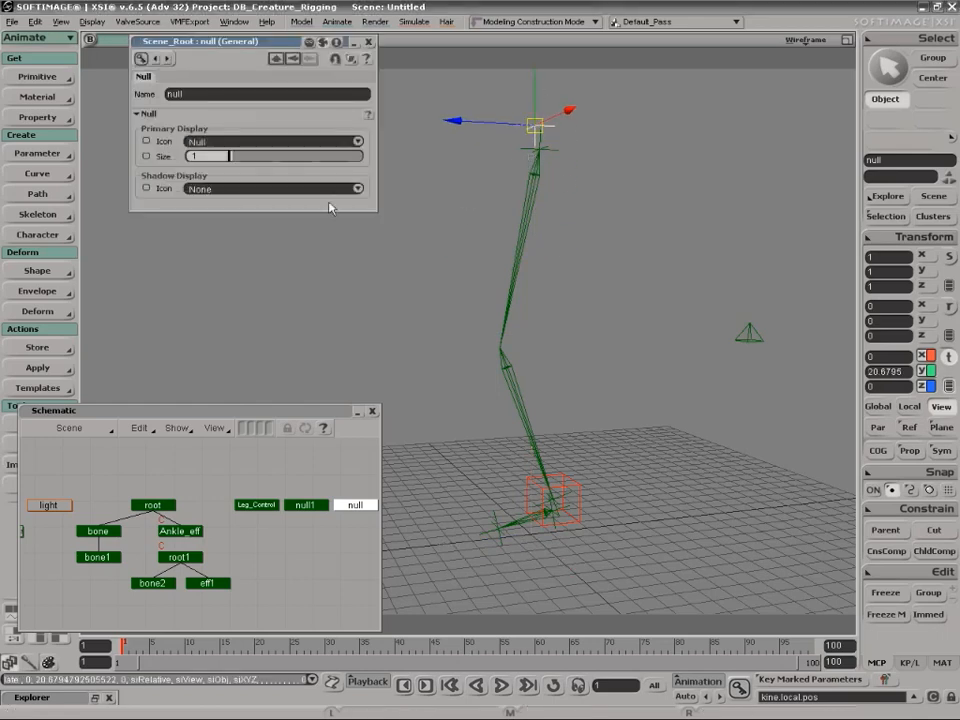
Set the new null's primary display icon to None and its shadow display icon to Box.
{"action": "left_click", "coordinate": [224, 143]}
{"action": "left_click", "coordinate": [236, 133]}
{"action": "left_click", "coordinate": [236, 188]}
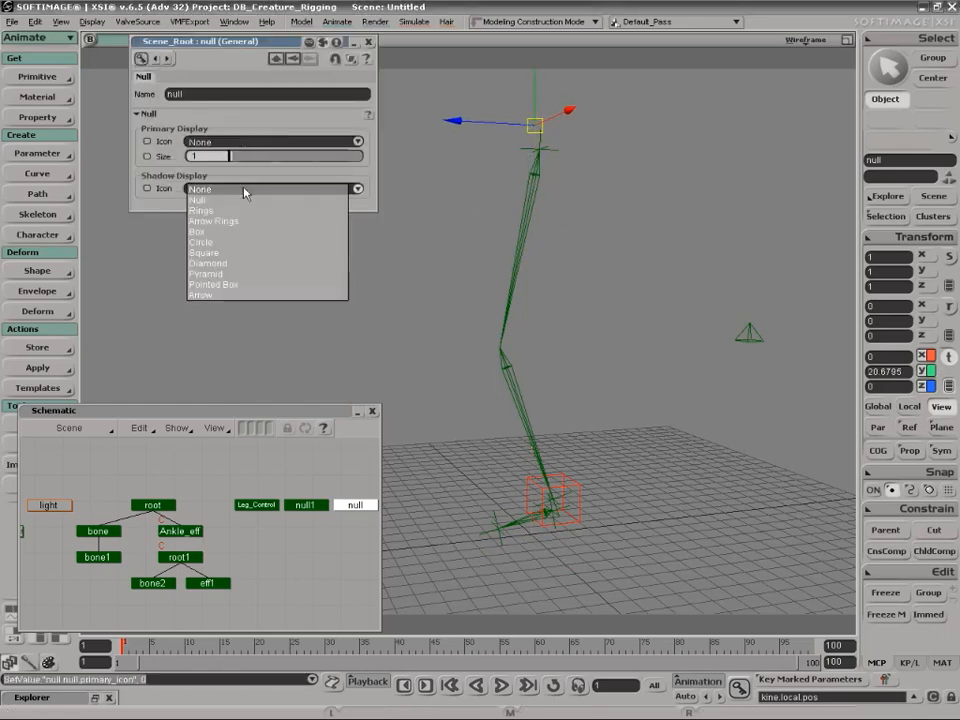
{"action": "left_click", "coordinate": [243, 233]}
Widen the null's box display by setting its shadow size X to 5.
{"action": "key", "text": "s"}
{"action": "mouse_move", "coordinate": [702, 268]}
{"action": "right_mouse_down"}
{"action": "mouse_move", "coordinate": [632, 300]}
{"action": "mouse_move", "coordinate": [598, 330]}
{"action": "right_mouse_up"}
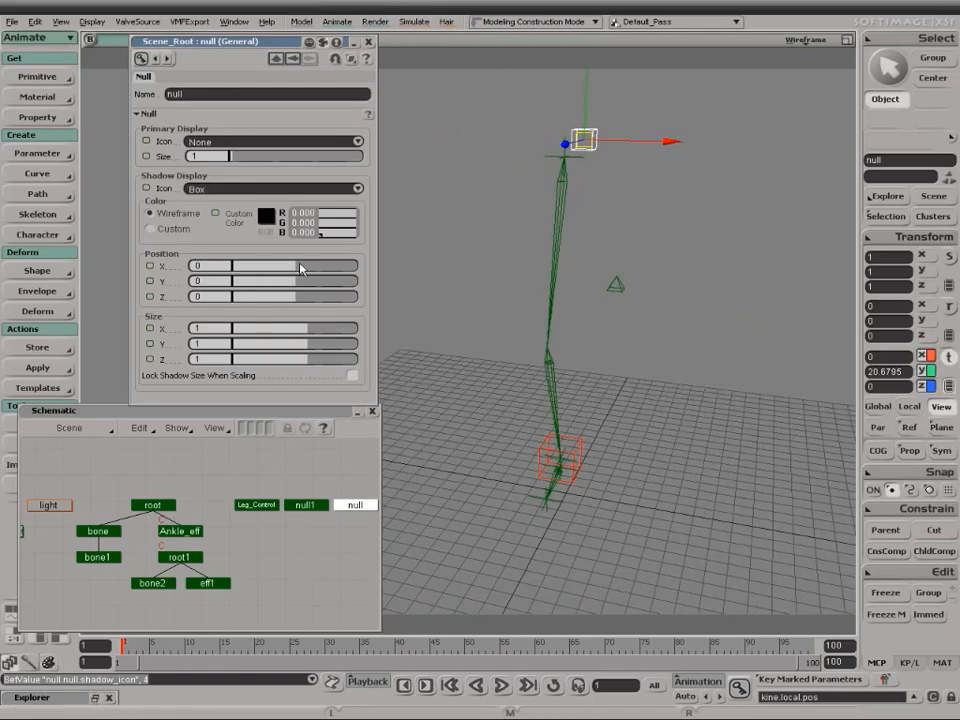
{"action": "key", "text": "ctrl+z"}
{"action": "left_click_drag", "start_coordinate": [305, 333], "coordinate": [366, 334]}
{"action": "key", "text": "s"}
{"action": "mouse_move", "coordinate": [572, 300]}
{"action": "right_mouse_down"}
{"action": "mouse_move", "coordinate": [482, 311]}
{"action": "mouse_move", "coordinate": [529, 321]}
{"action": "mouse_move", "coordinate": [561, 302]}
{"action": "mouse_move", "coordinate": [576, 310]}
{"action": "right_mouse_up"}
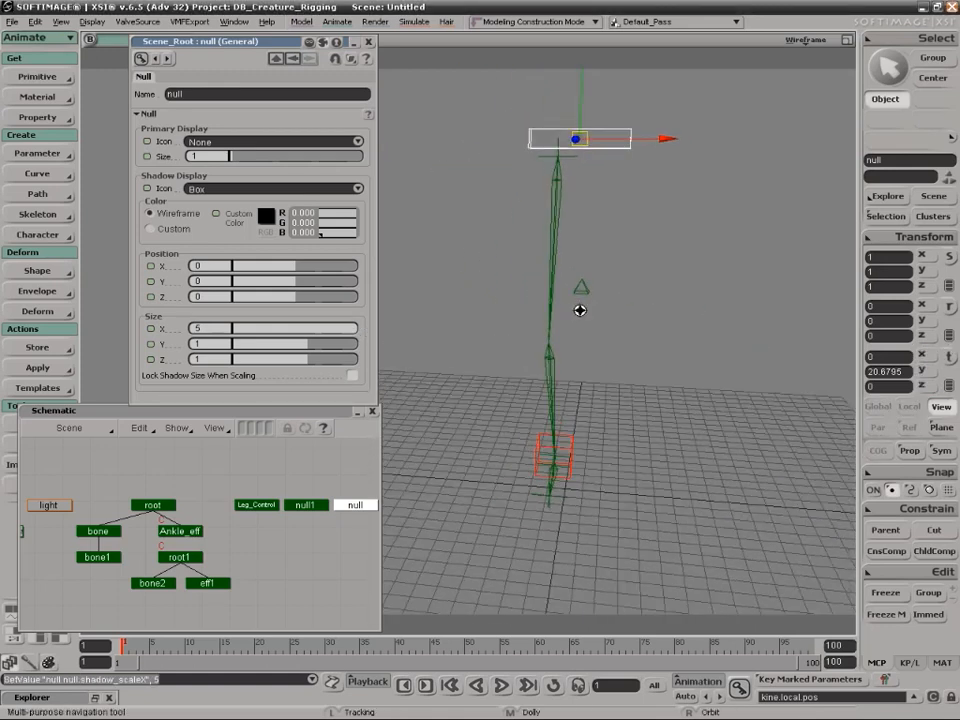
Create a circle curve around the foot, rotate it 90 degrees about X to lie flat, and deselect it.
{"action": "key", "text": "s"}
{"action": "right_click_drag", "start_coordinate": [705, 339], "coordinate": [606, 311]}
{"action": "left_click", "coordinate": [32, 77]}
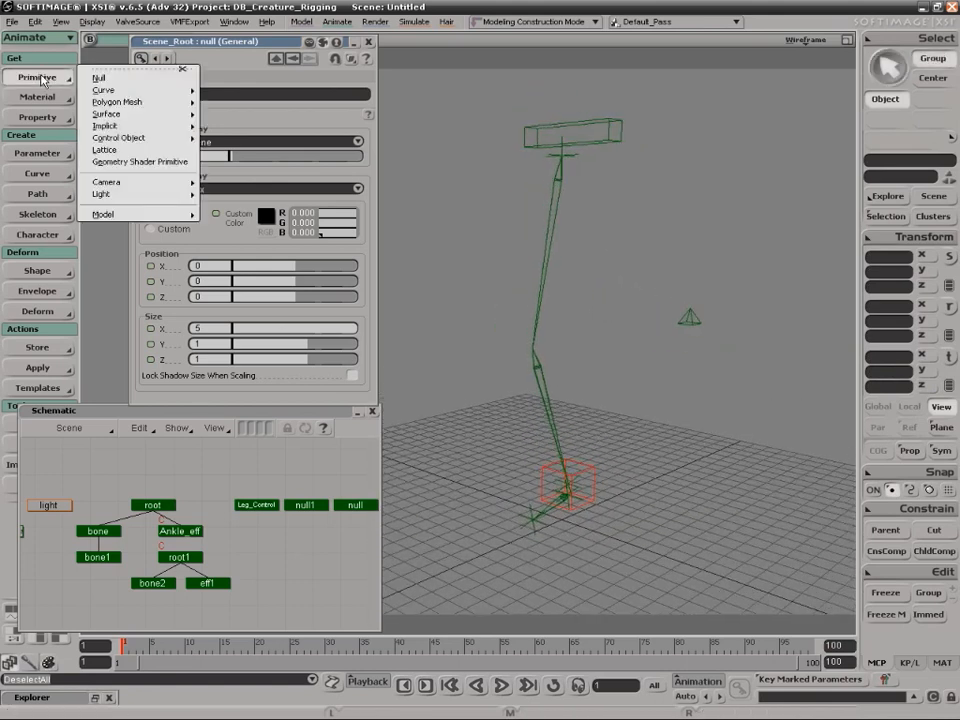
{"action": "mouse_move", "coordinate": [128, 94]}
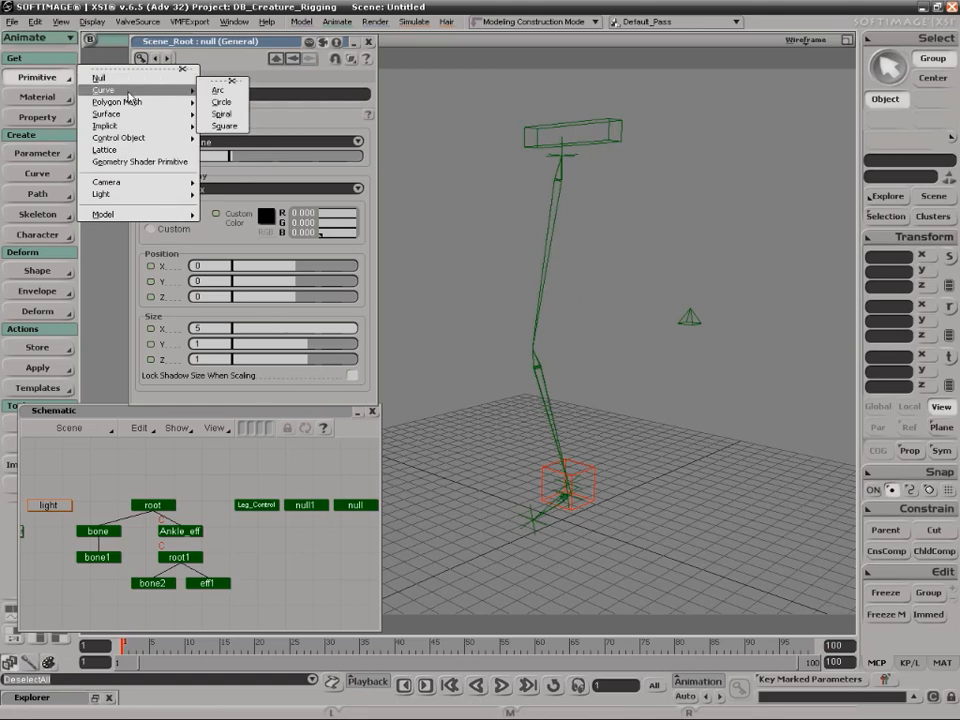
{"action": "left_click", "coordinate": [222, 102]}
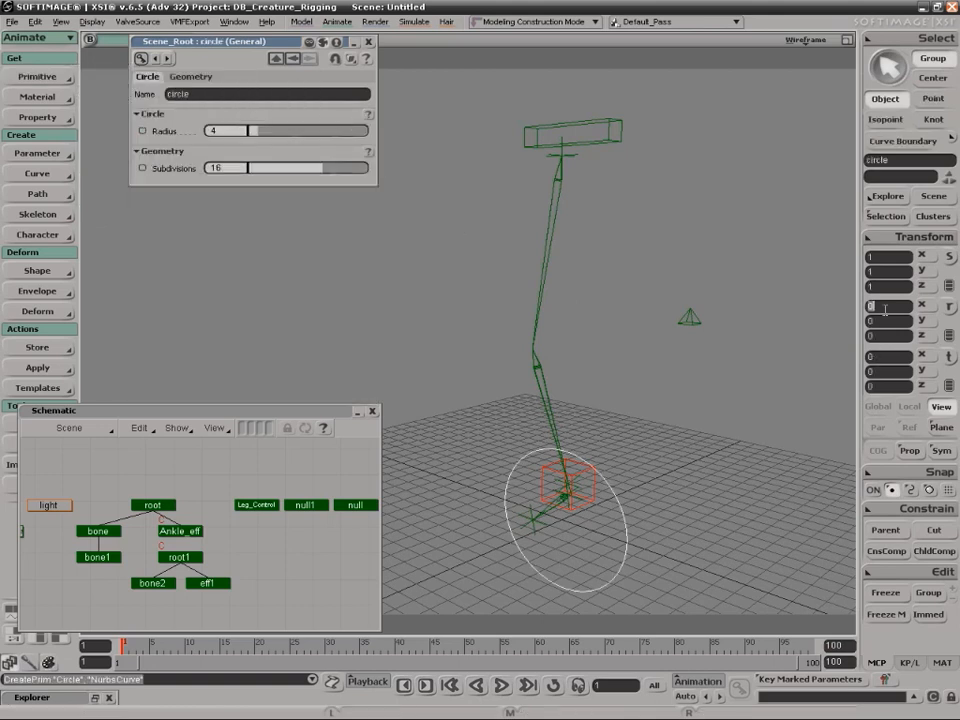
{"action": "type", "text": "90"}
{"action": "key", "text": "Return"}
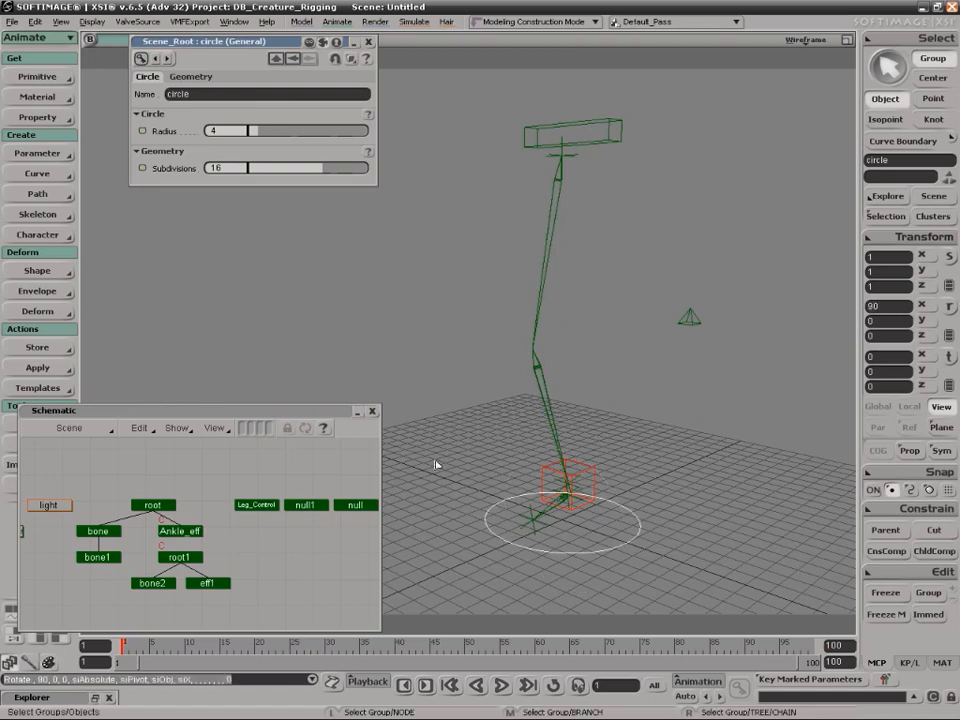
{"action": "key", "text": "space"}
{"action": "left_click", "coordinate": [452, 477]}
Parent the leg chain's root to the box-shaped null above it.
{"action": "key", "text": "s"}
{"action": "right_click_drag", "start_coordinate": [590, 503], "coordinate": [565, 519]}
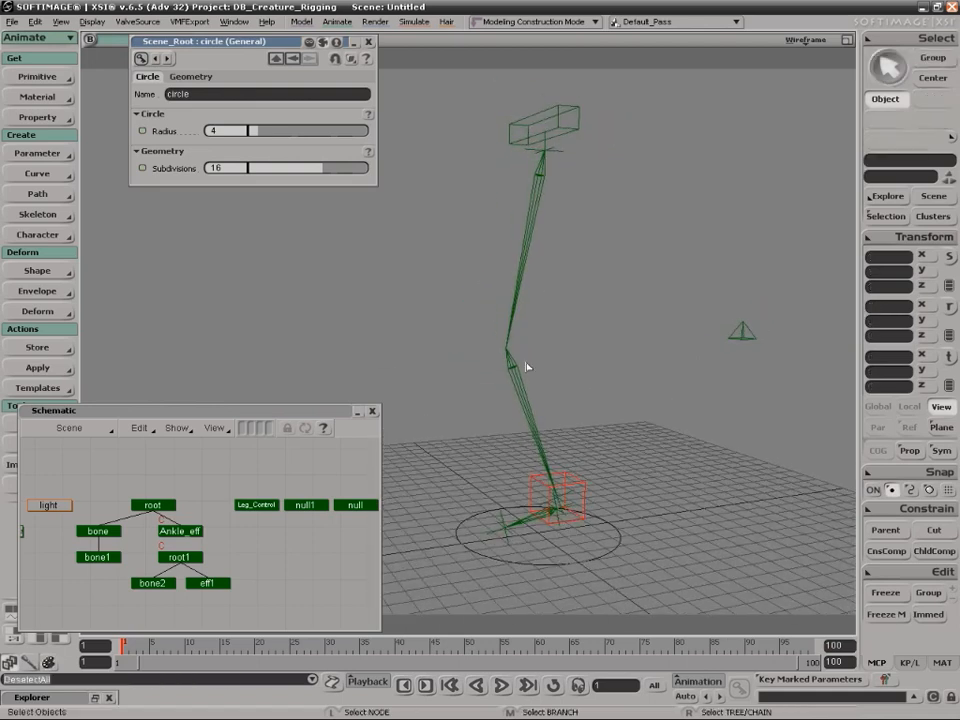
{"action": "left_click", "coordinate": [561, 152]}
{"action": "right_click_drag", "start_coordinate": [688, 379], "coordinate": [738, 433]}
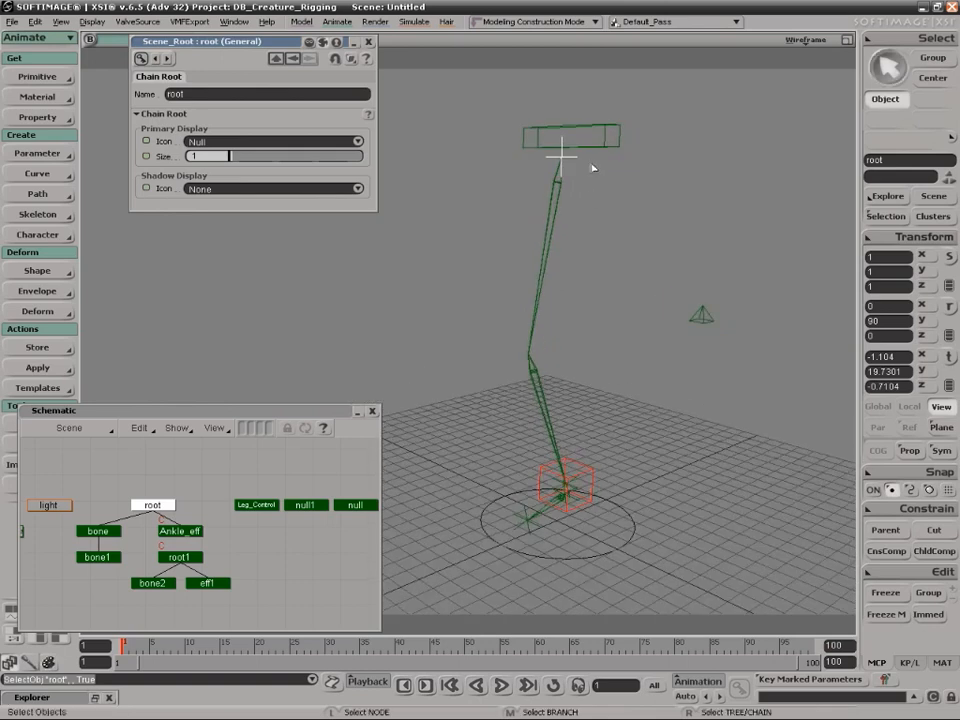
{"action": "key", "text": "slash"}
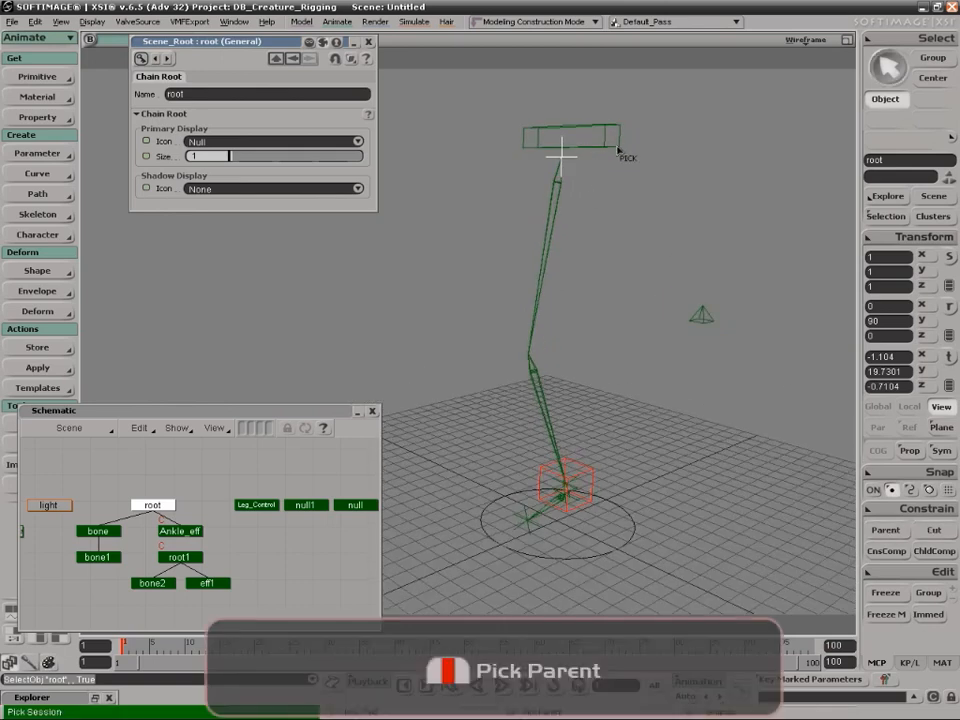
{"action": "left_click", "coordinate": [620, 160]}
{"action": "right_click_drag", "start_coordinate": [630, 180], "coordinate": [578, 405]}
{"action": "key", "text": "r"}
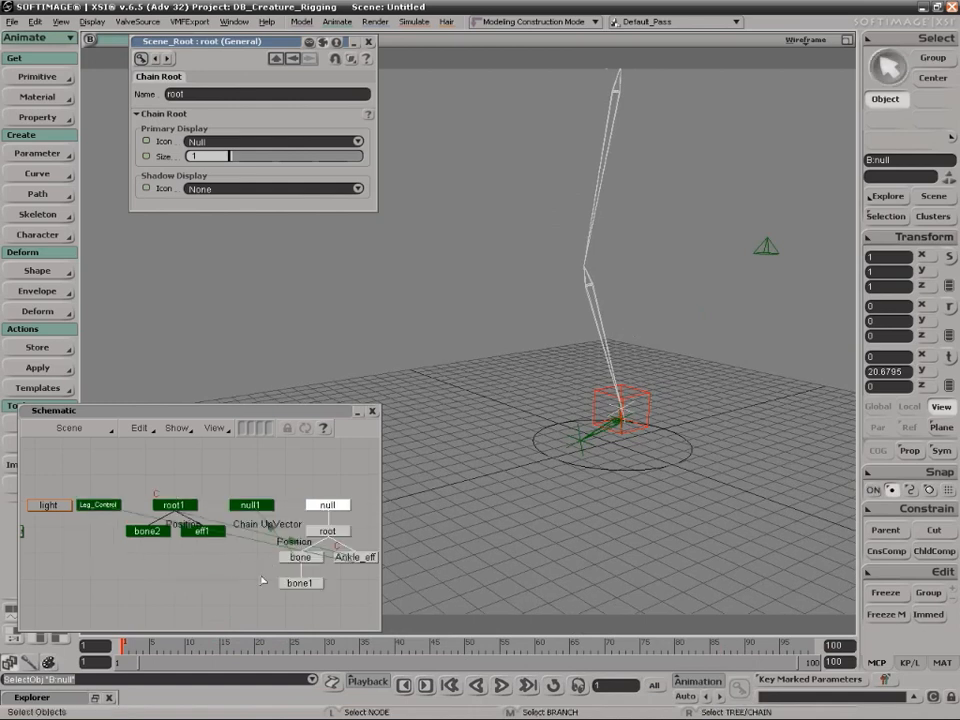
Parent null1, the pyramid-shaped up-vector null, to the box-shaped null above the leg, and deselect it.
{"action": "key", "text": "z"}
{"action": "right_click", "coordinate": [263, 574]}
{"action": "left_click_drag", "start_coordinate": [259, 574], "coordinate": [228, 572]}
{"action": "left_click_drag", "start_coordinate": [733, 217], "coordinate": [768, 274]}
{"action": "key", "text": "s"}
{"action": "left_click_drag", "start_coordinate": [768, 277], "coordinate": [720, 339]}
{"action": "left_click", "coordinate": [881, 535]}
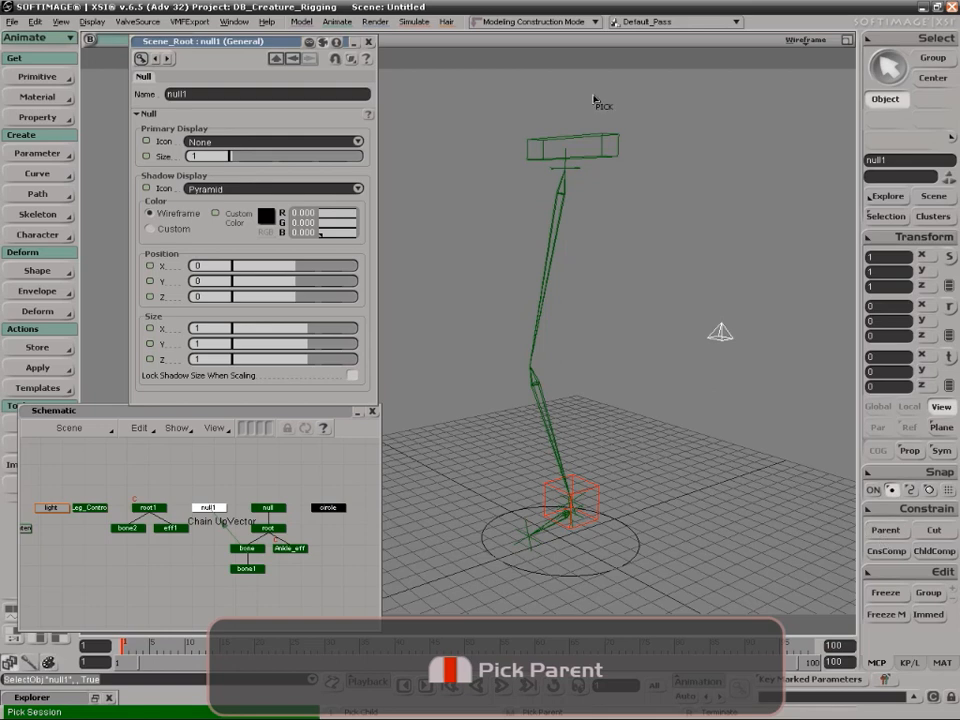
{"action": "middle_click", "coordinate": [609, 146]}
{"action": "right_click", "coordinate": [631, 160]}
{"action": "left_click", "coordinate": [654, 213]}
Try moving the box-shaped null to test its children, and undo the move.
{"action": "key", "text": "s"}
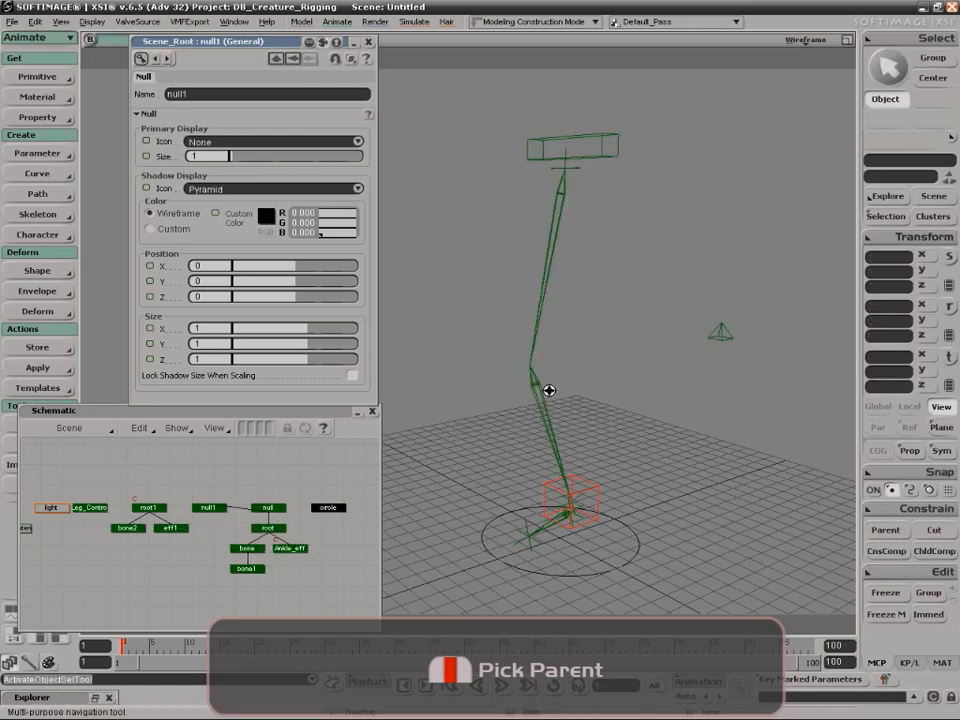
{"action": "left_click_drag", "start_coordinate": [557, 369], "coordinate": [585, 339]}
{"action": "key", "text": "space"}
{"action": "left_click", "coordinate": [636, 115]}
{"action": "key", "text": "v"}
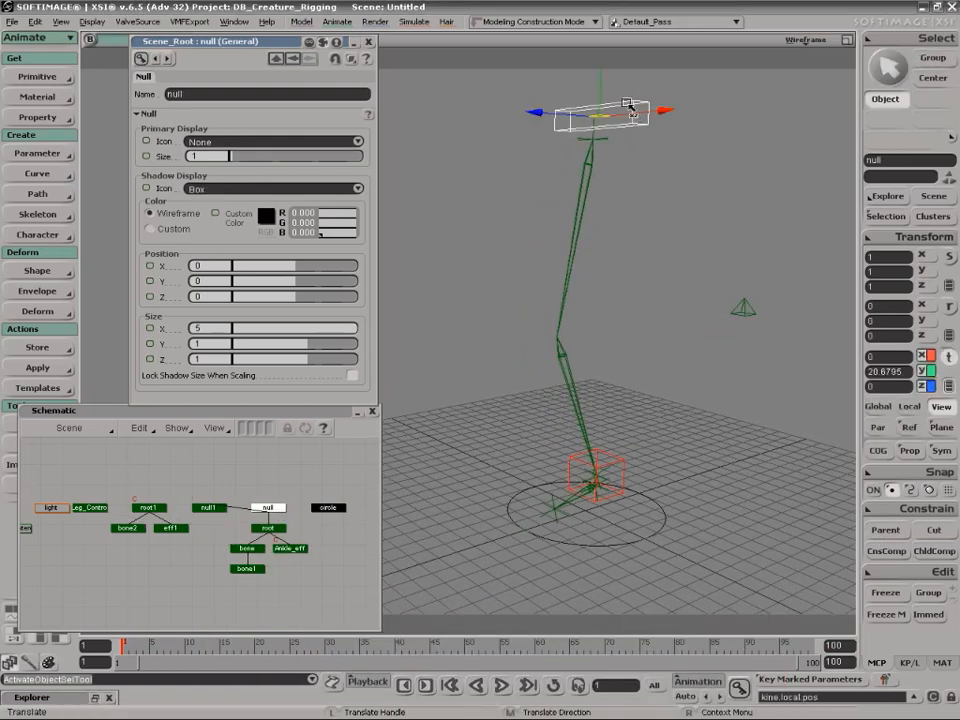
{"action": "left_click_drag", "start_coordinate": [602, 80], "coordinate": [582, 92]}
{"action": "key", "text": "ctrl+z"}
Parent the box-shaped null above the leg to the circle on the ground.
{"action": "key", "text": "s"}
{"action": "mouse_move", "coordinate": [678, 308]}
{"action": "right_mouse_down"}
{"action": "mouse_move", "coordinate": [647, 317]}
{"action": "mouse_move", "coordinate": [675, 321]}
{"action": "right_mouse_up"}
{"action": "key", "text": "space"}
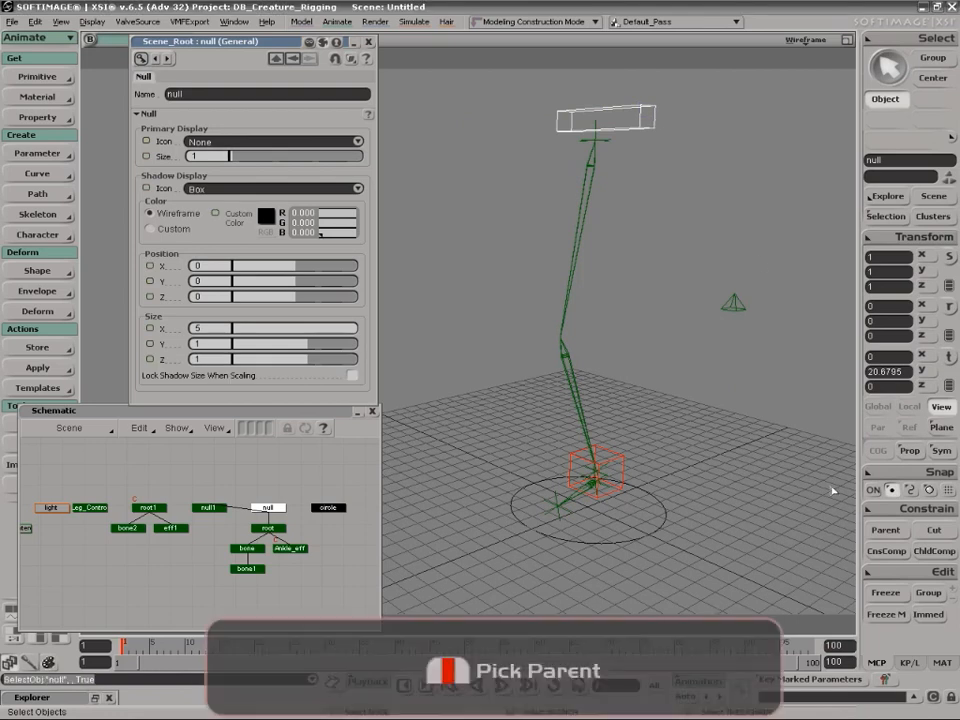
{"action": "left_click", "coordinate": [885, 530]}
{"action": "left_click", "coordinate": [594, 541]}
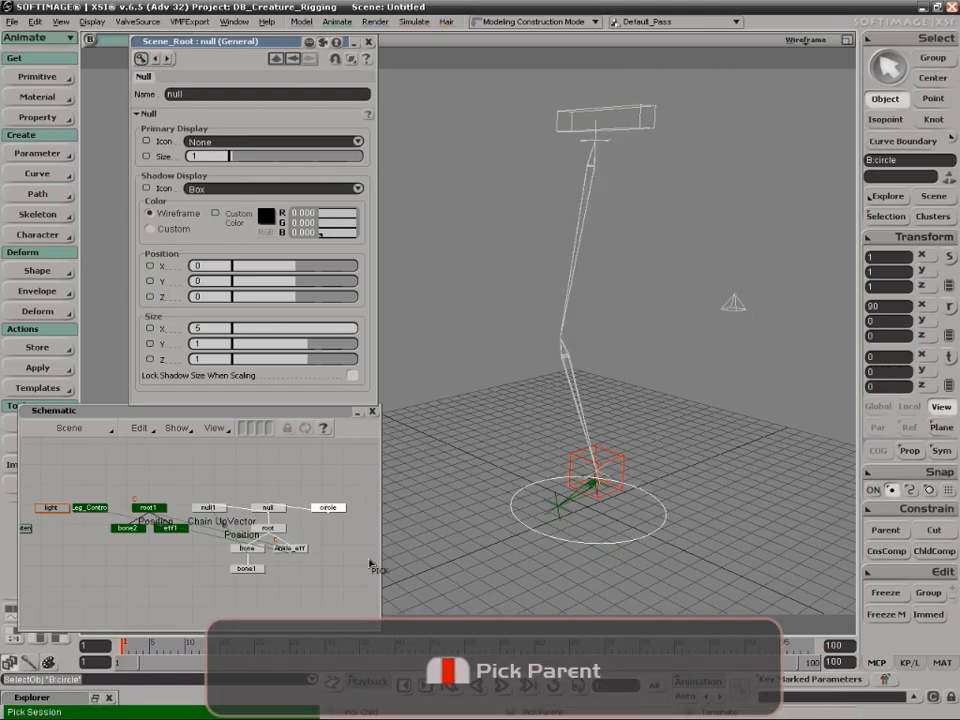
Select the circle and rename it Rig.
{"action": "left_click", "coordinate": [255, 508]}
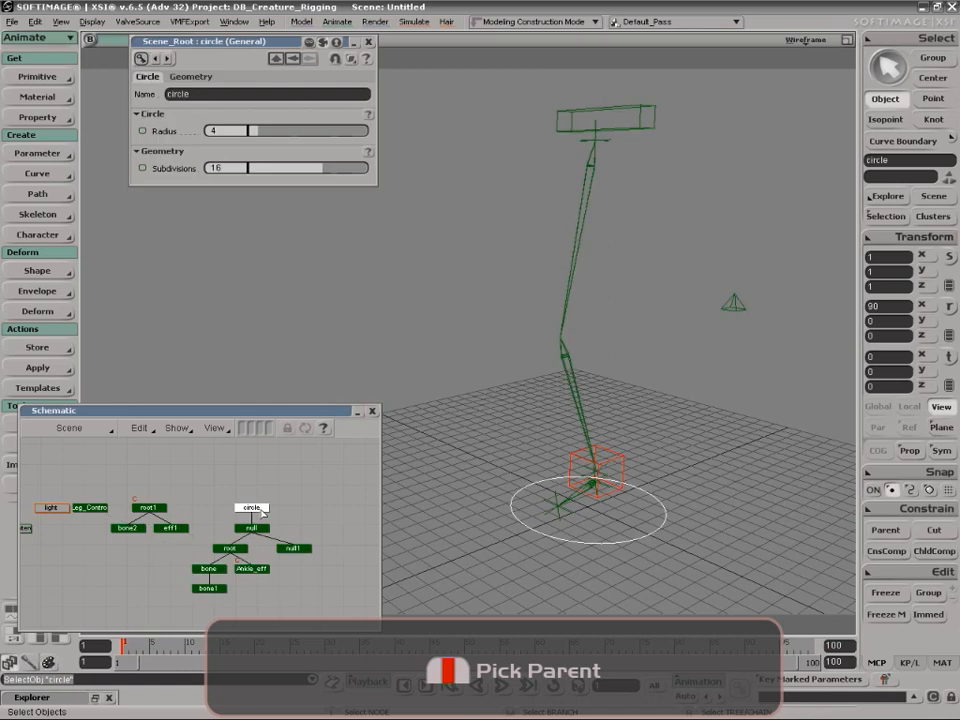
{"action": "double_click", "coordinate": [204, 93]}
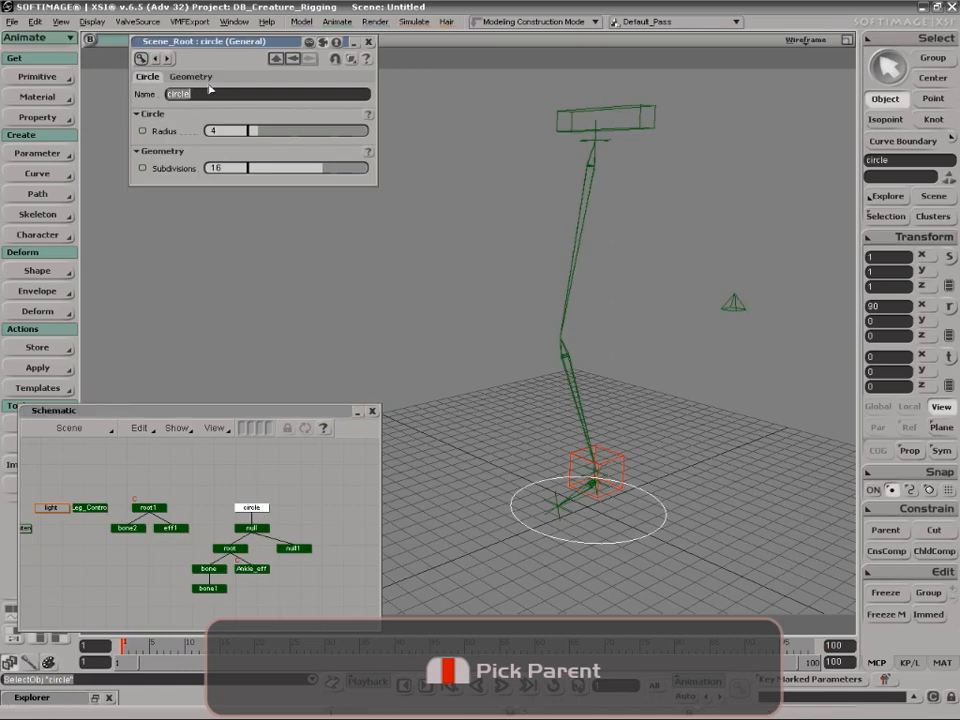
{"action": "type", "text": "Rig"}
{"action": "key", "text": "Return"}
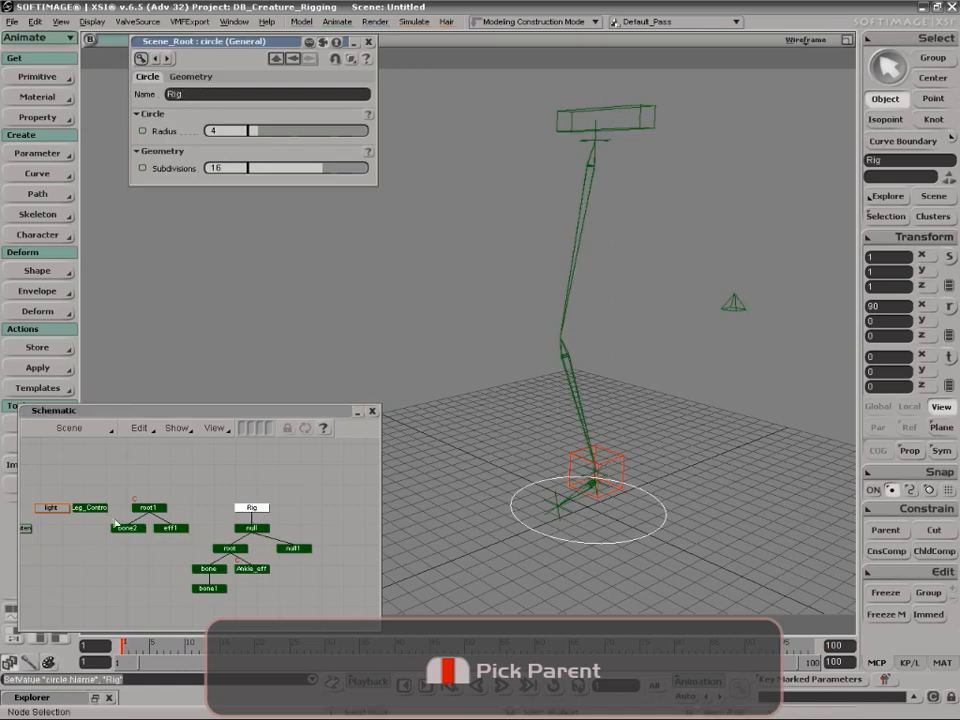
Parent the foot chain's root1 and the Leg_Control null to the Rig circle.
{"action": "middle_click", "coordinate": [571, 484]}
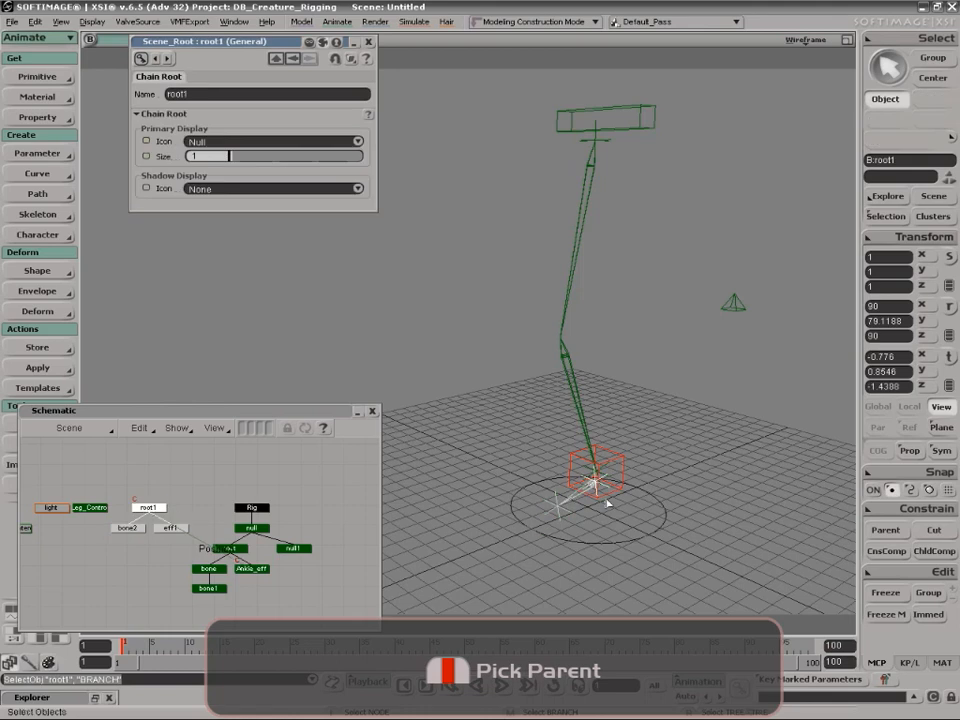
{"action": "left_click", "coordinate": [893, 531]}
{"action": "left_click", "coordinate": [256, 508]}
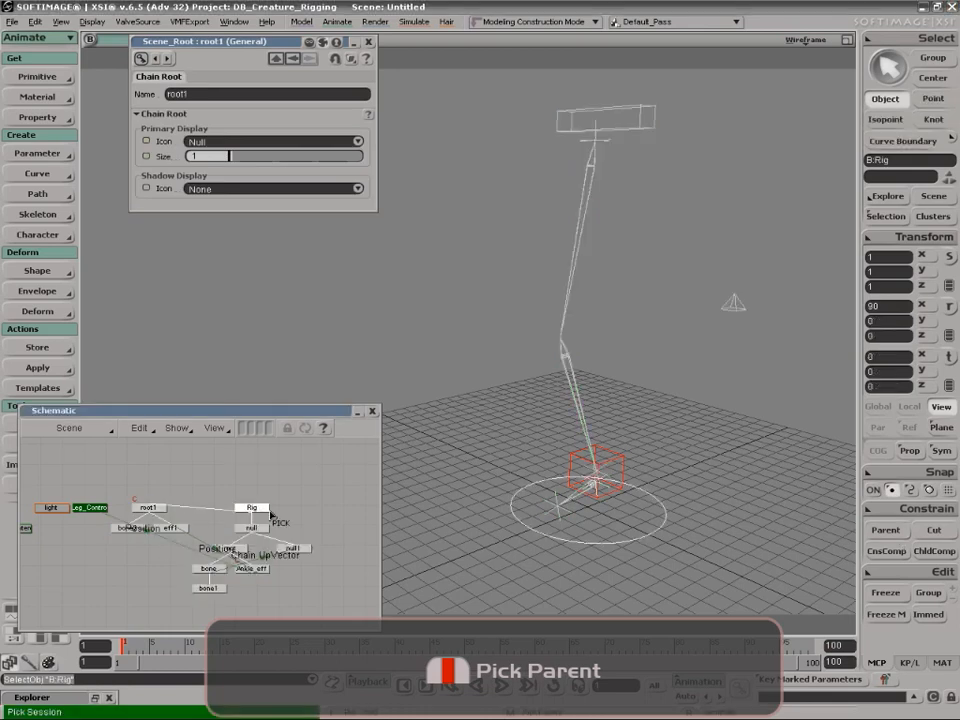
{"action": "left_click", "coordinate": [96, 512]}
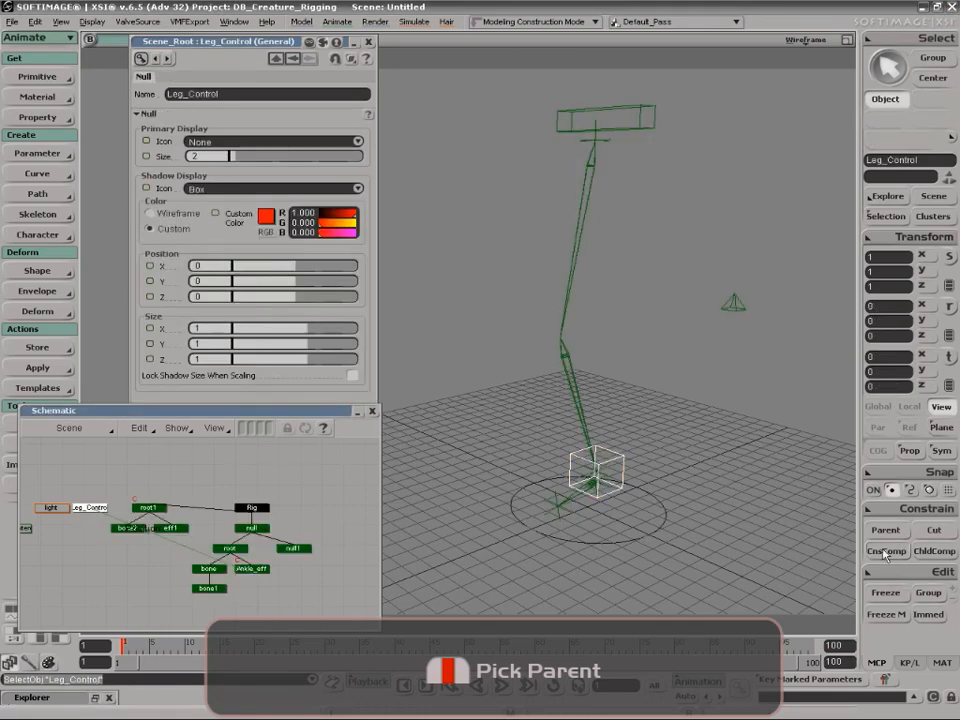
{"action": "left_click", "coordinate": [880, 530]}
{"action": "left_click", "coordinate": [266, 510]}
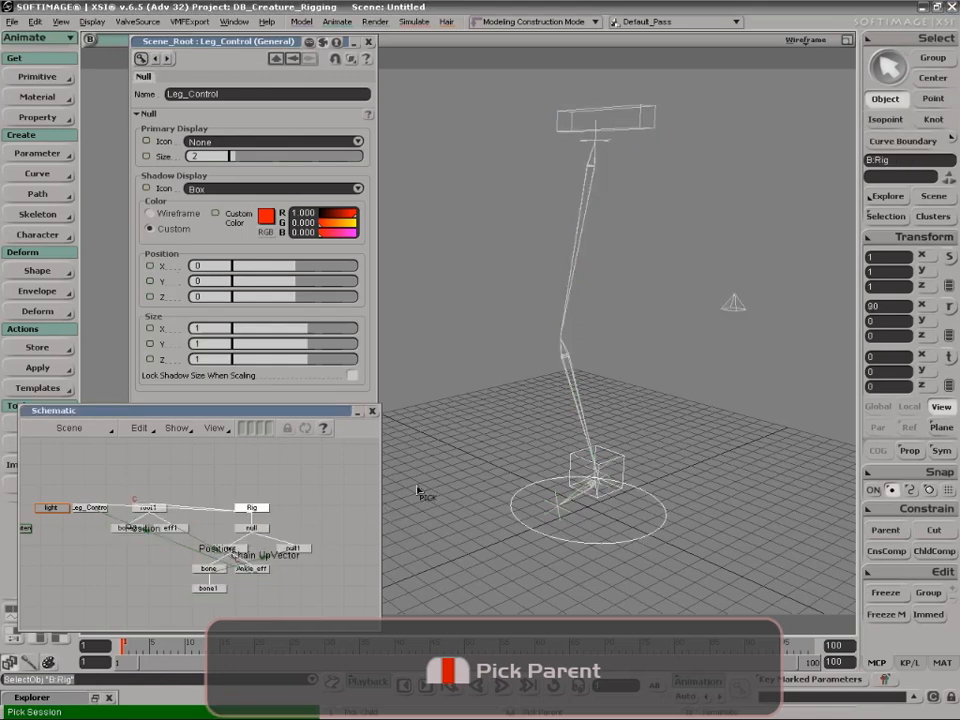
Select the Rig circle and move it freely, raising it about 1.87 in Y, to test the whole leg hierarchy.
{"action": "left_click", "coordinate": [212, 509]}
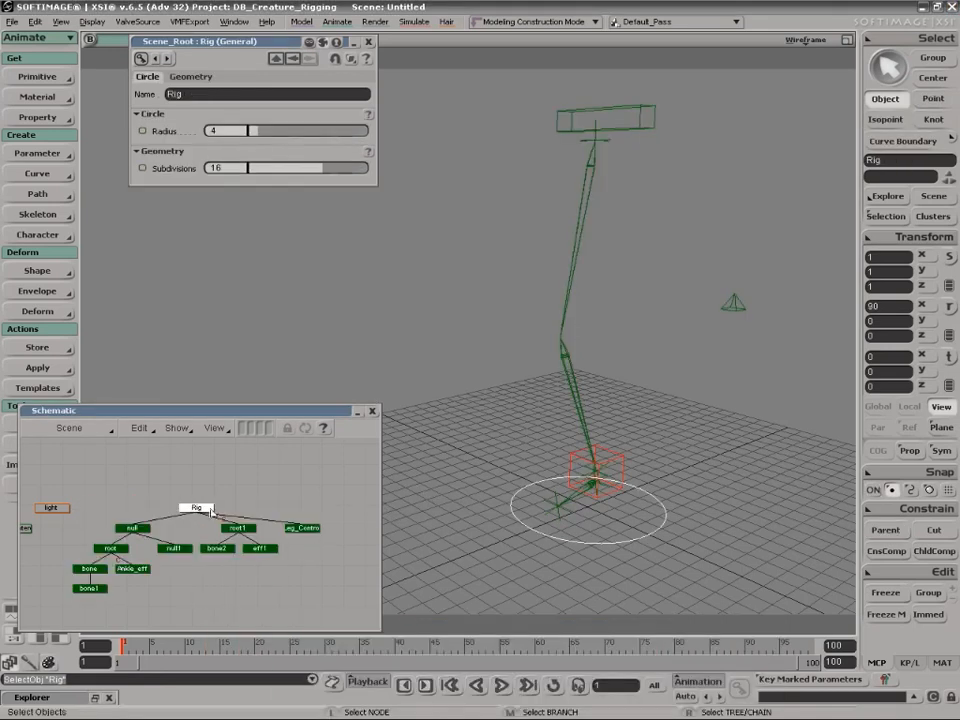
{"action": "key", "text": "s"}
{"action": "middle_click_drag", "start_coordinate": [630, 531], "coordinate": [619, 459]}
{"action": "left_click_drag", "start_coordinate": [619, 459], "coordinate": [645, 478]}
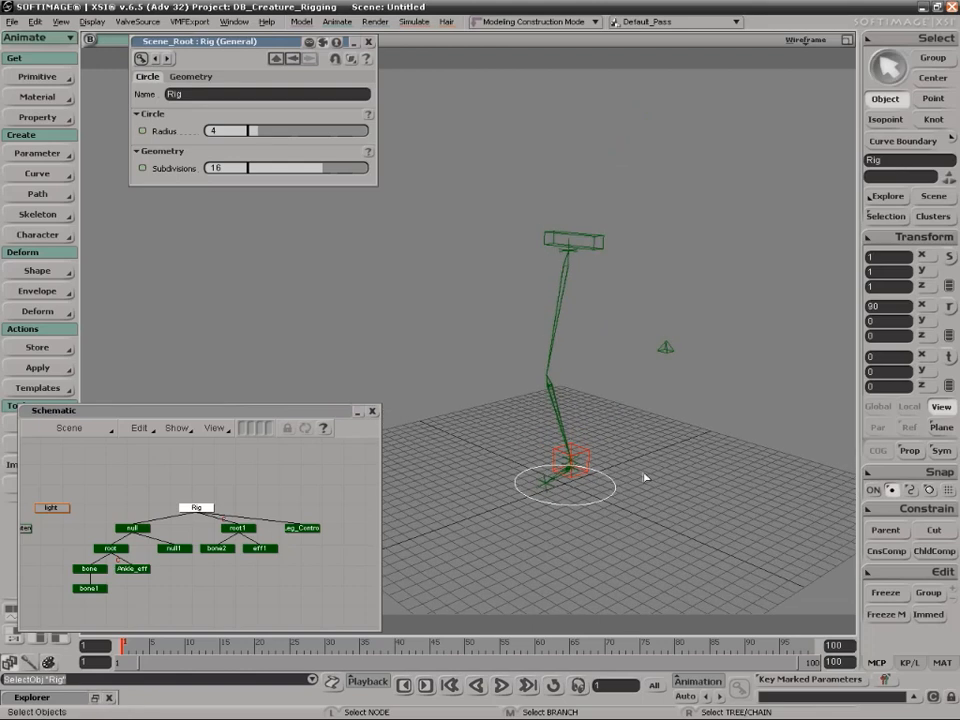
{"action": "key", "text": "v"}
{"action": "left_click_drag", "start_coordinate": [563, 481], "coordinate": [556, 457]}
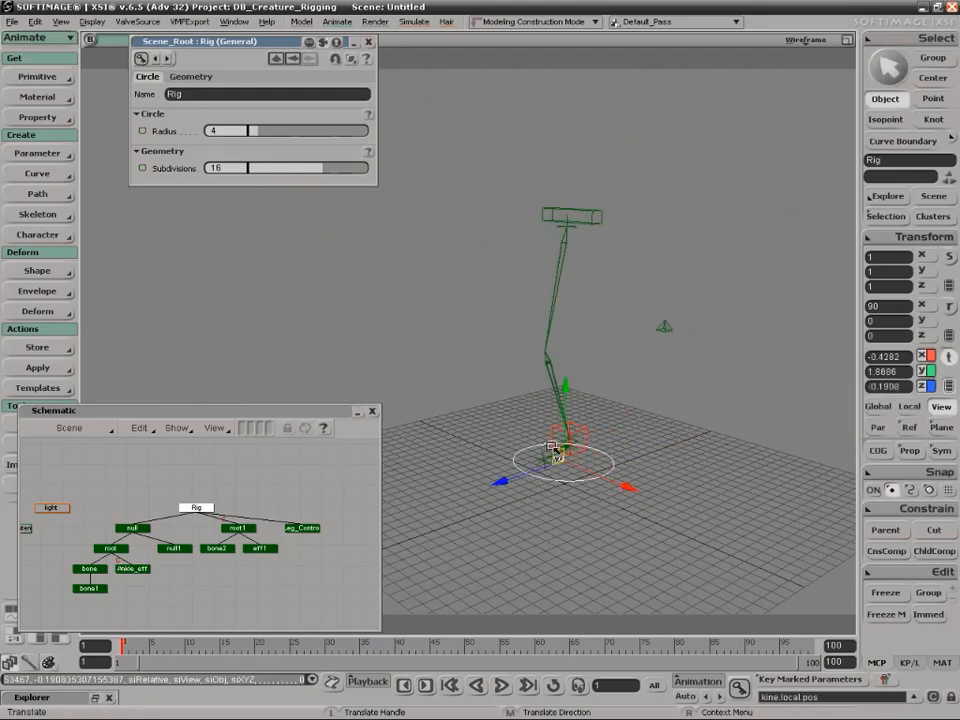
Undo the Rig circle's last move, and try rotating it freely with the whole leg before undoing the rotation.
{"action": "key", "text": "ctrl+z"}
{"action": "key", "text": "s"}
{"action": "right_click_drag", "start_coordinate": [590, 484], "coordinate": [605, 474]}
{"action": "key", "text": "c"}
{"action": "left_click_drag", "start_coordinate": [604, 525], "coordinate": [671, 456]}
{"action": "key", "text": "ctrl+z"}
Try moving the Rig circle freely once more with the leg attached, and clear the selection.
{"action": "key", "text": "x"}
{"action": "key", "text": "s"}
{"action": "right_click_drag", "start_coordinate": [613, 467], "coordinate": [638, 452]}
{"action": "left_click_drag", "start_coordinate": [565, 495], "coordinate": [600, 499]}
{"action": "key", "text": "space"}
{"action": "key", "text": "s"}
{"action": "middle_click_drag", "start_coordinate": [557, 516], "coordinate": [649, 407]}
{"action": "right_click_drag", "start_coordinate": [649, 407], "coordinate": [625, 416]}
{"action": "key", "text": "v"}
{"action": "left_click_drag", "start_coordinate": [536, 450], "coordinate": [517, 416]}
{"action": "left_click", "coordinate": [570, 330]}
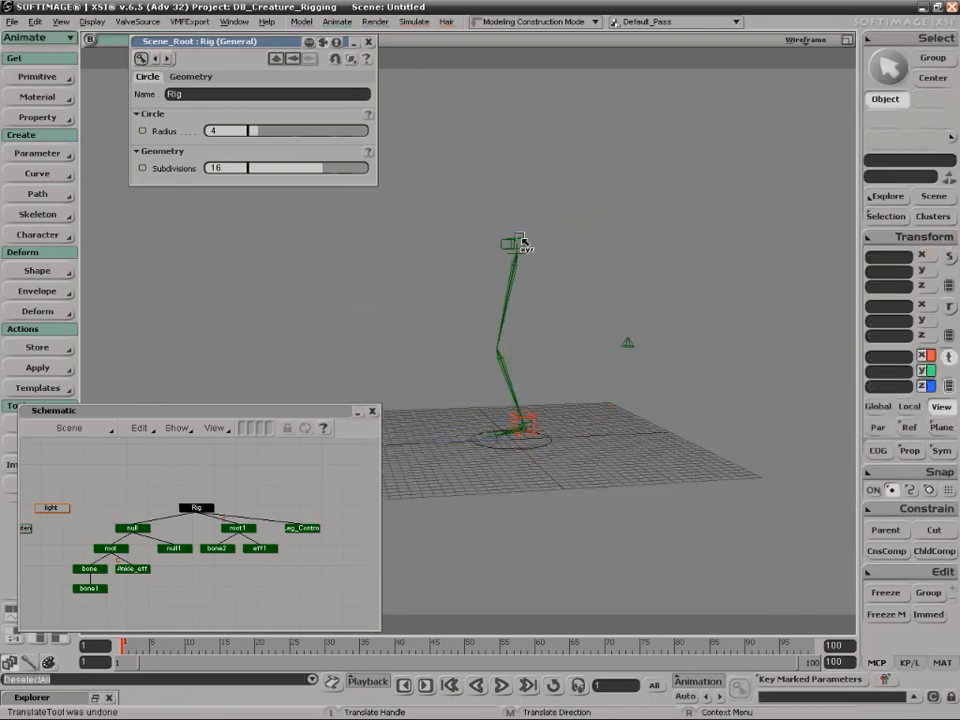
Move the box-shaped null above the leg and the Leg_Control null freely in turn to test posing the leg.
{"action": "left_click", "coordinate": [518, 244]}
{"action": "left_click_drag", "start_coordinate": [516, 251], "coordinate": [574, 274]}
{"action": "key", "text": "space"}
{"action": "left_click", "coordinate": [522, 424]}
{"action": "left_click_drag", "start_coordinate": [522, 424], "coordinate": [632, 414]}
{"action": "key", "text": "space"}
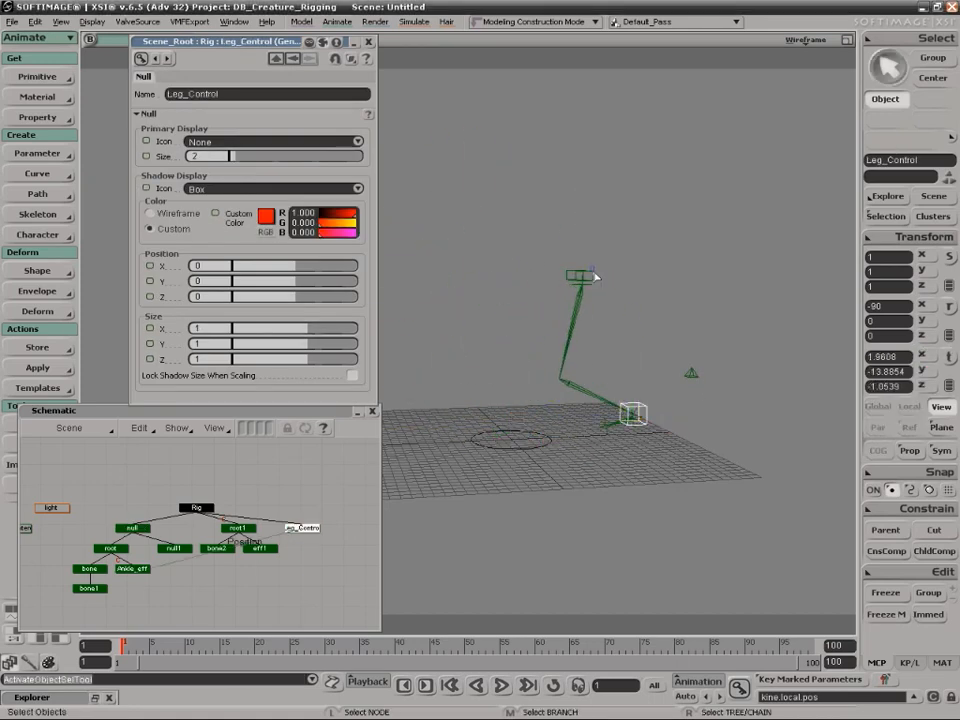
{"action": "left_click", "coordinate": [593, 272]}
{"action": "left_click_drag", "start_coordinate": [584, 283], "coordinate": [514, 268]}
{"action": "key", "text": "space"}
{"action": "left_click", "coordinate": [646, 414]}
Undo all the test moves of the box-shaped null and Leg_Control.
{"action": "key", "text": "ctrl+z"}
{"action": "key", "text": "ctrl+z"}
{"action": "key", "text": "ctrl+z"}
{"action": "key", "text": "ctrl+z"}
{"action": "key", "text": "ctrl+z"}
{"action": "key", "text": "ctrl+z"}
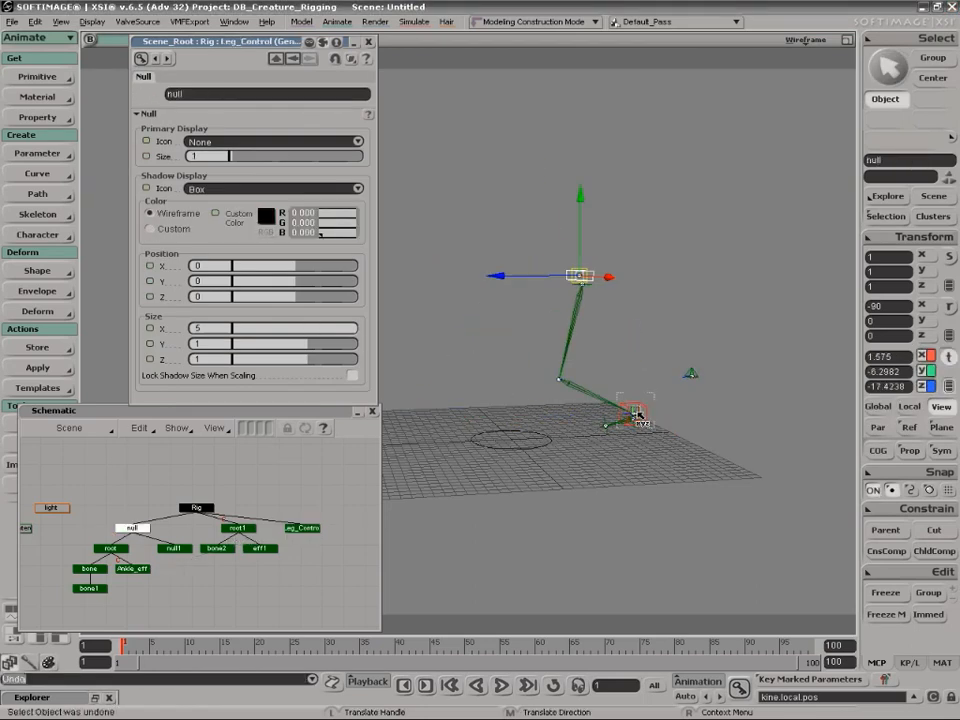
{"action": "key", "text": "ctrl+z"}
{"action": "key", "text": "ctrl+z"}
{"action": "key", "text": "ctrl+z"}
{"action": "key", "text": "ctrl+z"}
Set the neutral pose for the box-shaped null above the leg, the pyramid-shaped null1 and Leg_Control.
{"action": "key", "text": "space"}
{"action": "key", "text": "s"}
{"action": "right_click_drag", "start_coordinate": [696, 298], "coordinate": [713, 317]}
{"action": "left_click", "coordinate": [893, 240]}
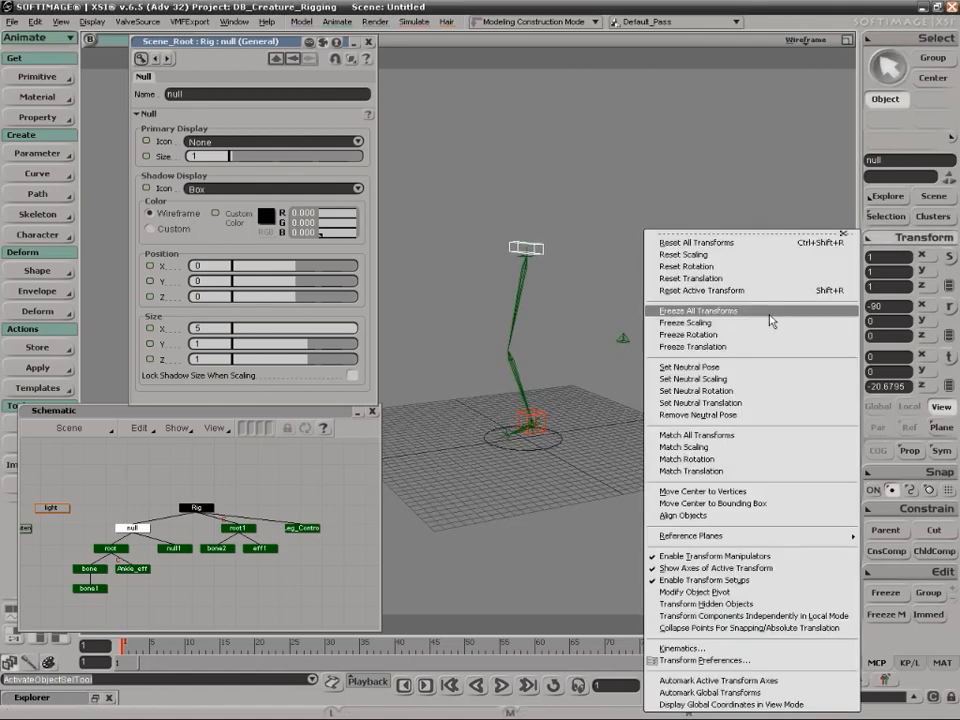
{"action": "left_click", "coordinate": [724, 368]}
{"action": "left_click_drag", "start_coordinate": [641, 349], "coordinate": [643, 351]}
{"action": "middle_click", "coordinate": [908, 240]}
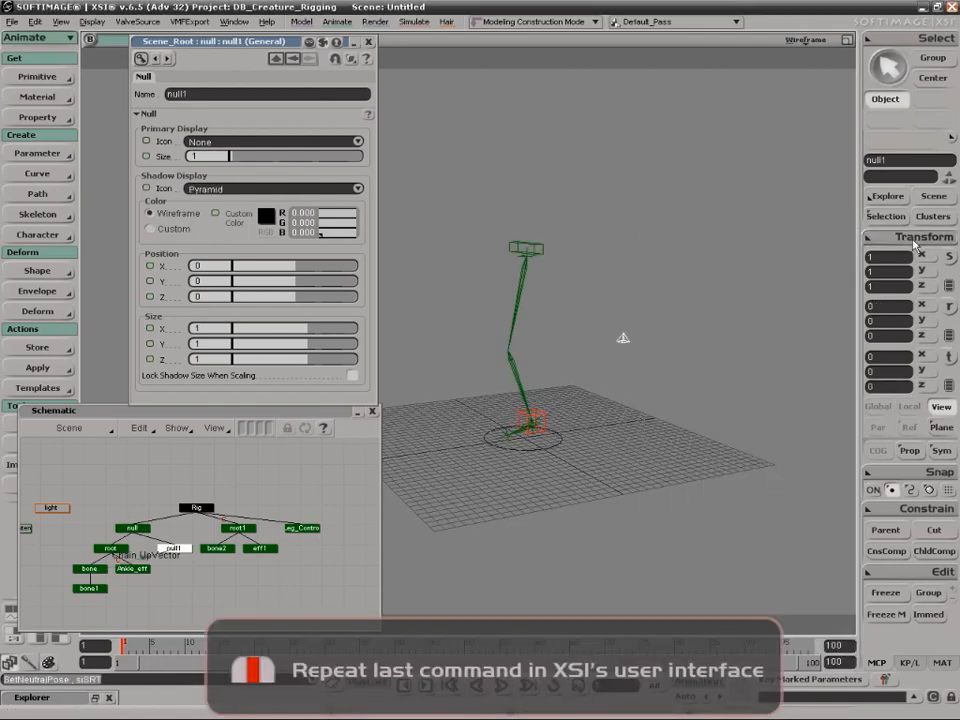
{"action": "key", "text": "space"}
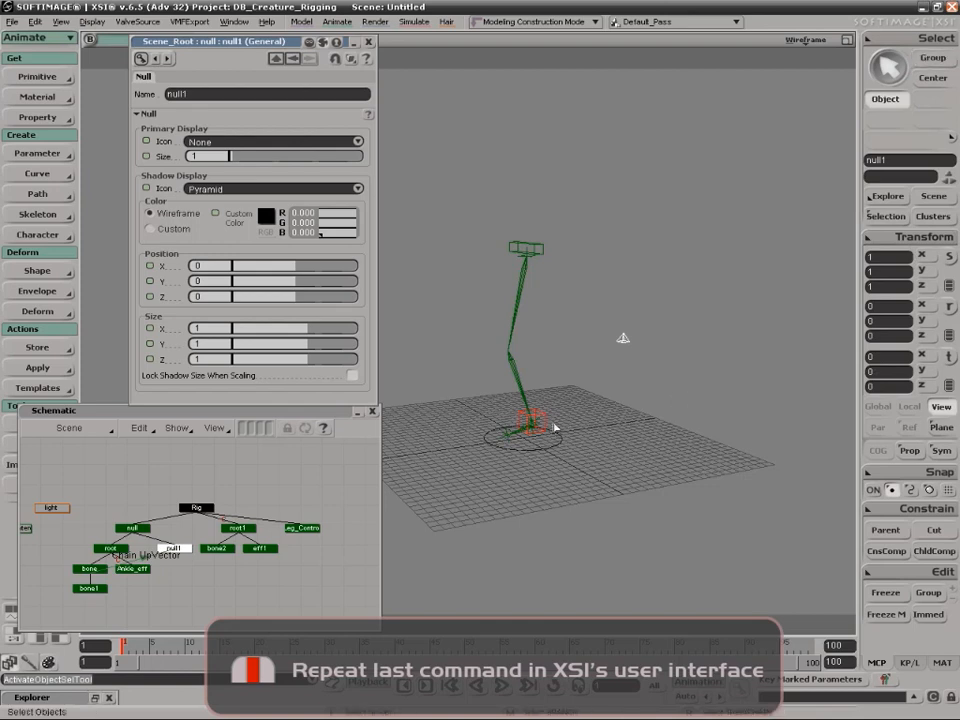
{"action": "left_click", "coordinate": [548, 420]}
{"action": "middle_click", "coordinate": [904, 238]}
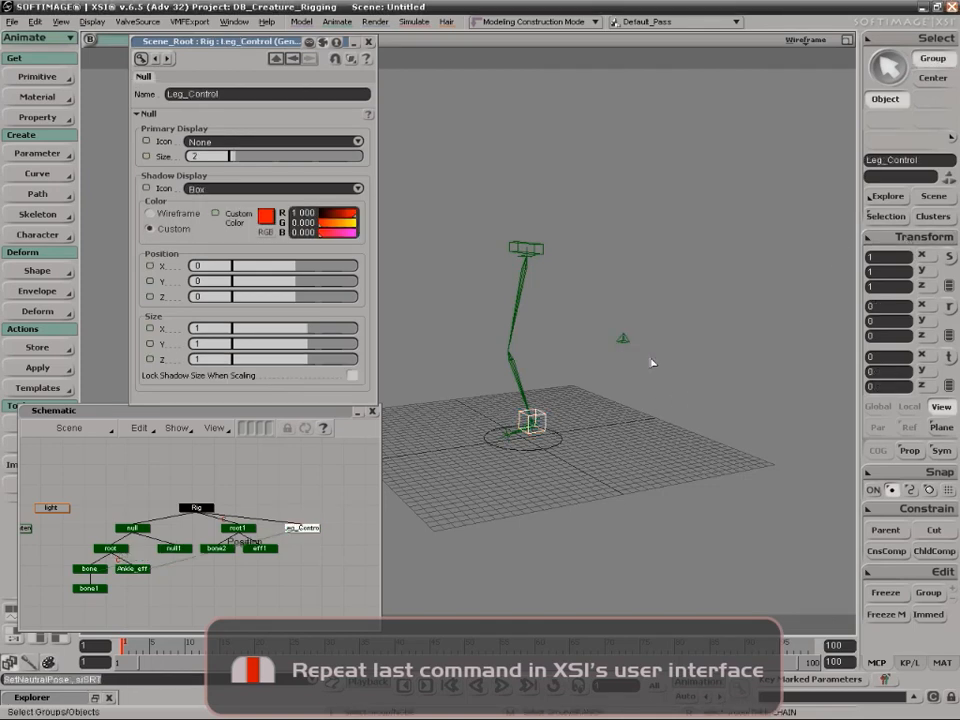
{"action": "left_click", "coordinate": [637, 400]}
Move the box-shaped null and Leg_Control freely away from their neutral poses, lifting the foot off the ground.
{"action": "key", "text": "space"}
{"action": "left_click", "coordinate": [540, 250]}
{"action": "key", "text": "s"}
{"action": "right_click_drag", "start_coordinate": [596, 277], "coordinate": [574, 334]}
{"action": "key", "text": "v"}
{"action": "left_click_drag", "start_coordinate": [503, 256], "coordinate": [640, 254]}
{"action": "left_click", "coordinate": [541, 432]}
{"action": "key", "text": "v"}
{"action": "left_click_drag", "start_coordinate": [541, 432], "coordinate": [658, 318]}
Raise the box-shaped null farther above the grid and shift the pyramid-shaped null1 to change the leg's pose.
{"action": "key", "text": "space"}
{"action": "left_click", "coordinate": [645, 251]}
{"action": "key", "text": "v"}
{"action": "left_click_drag", "start_coordinate": [642, 256], "coordinate": [599, 187]}
{"action": "key", "text": "space"}
{"action": "left_click", "coordinate": [718, 289]}
{"action": "key", "text": "v"}
{"action": "left_click_drag", "start_coordinate": [717, 286], "coordinate": [676, 242]}
{"action": "key", "text": "s"}
{"action": "right_click_drag", "start_coordinate": [680, 260], "coordinate": [641, 249]}
{"action": "mouse_move", "coordinate": [595, 228]}
{"action": "left_mouse_down"}
{"action": "mouse_move", "coordinate": [560, 228]}
{"action": "mouse_move", "coordinate": [609, 236]}
{"action": "left_mouse_up"}
{"action": "key", "text": "s"}
{"action": "right_click_drag", "start_coordinate": [630, 250], "coordinate": [583, 244]}
{"action": "key", "text": "space"}
Select the box-shaped null, Leg_Control and null1 together, and reset all their transforms.
{"action": "left_click", "coordinate": [598, 187]}
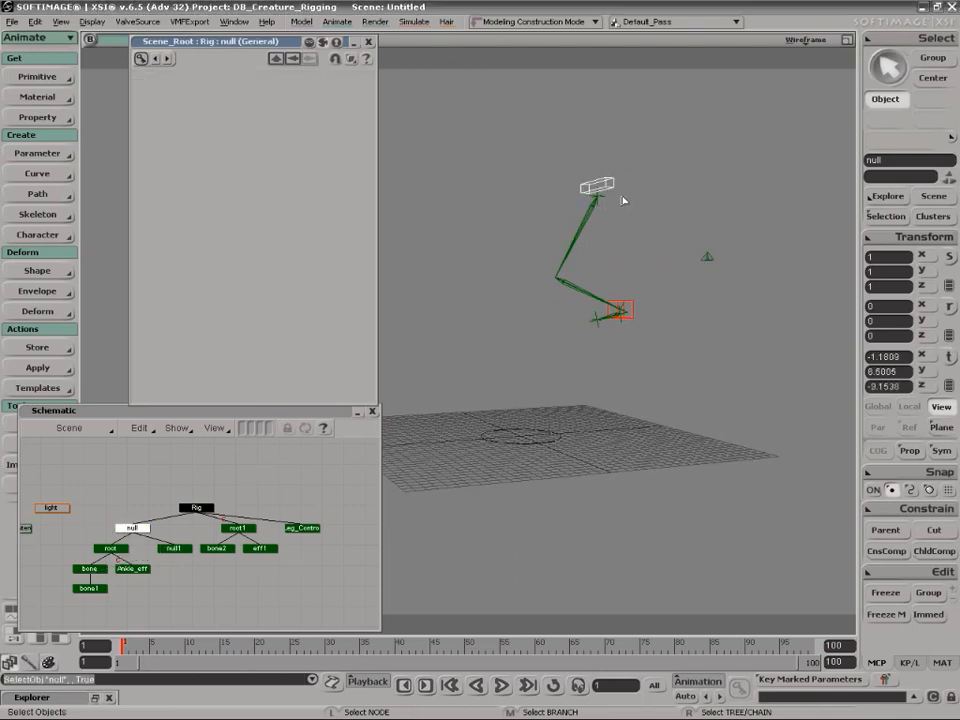
{"action": "left_click", "coordinate": [628, 308], "text": "ctrl"}
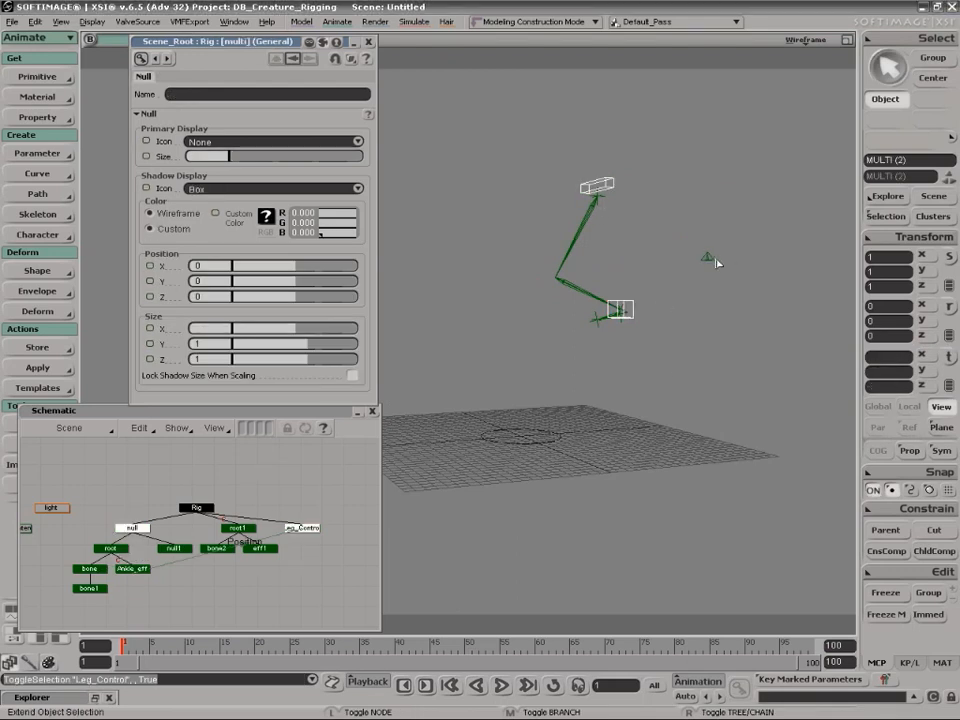
{"action": "left_click", "coordinate": [707, 257], "text": "ctrl"}
{"action": "left_click", "coordinate": [893, 240]}
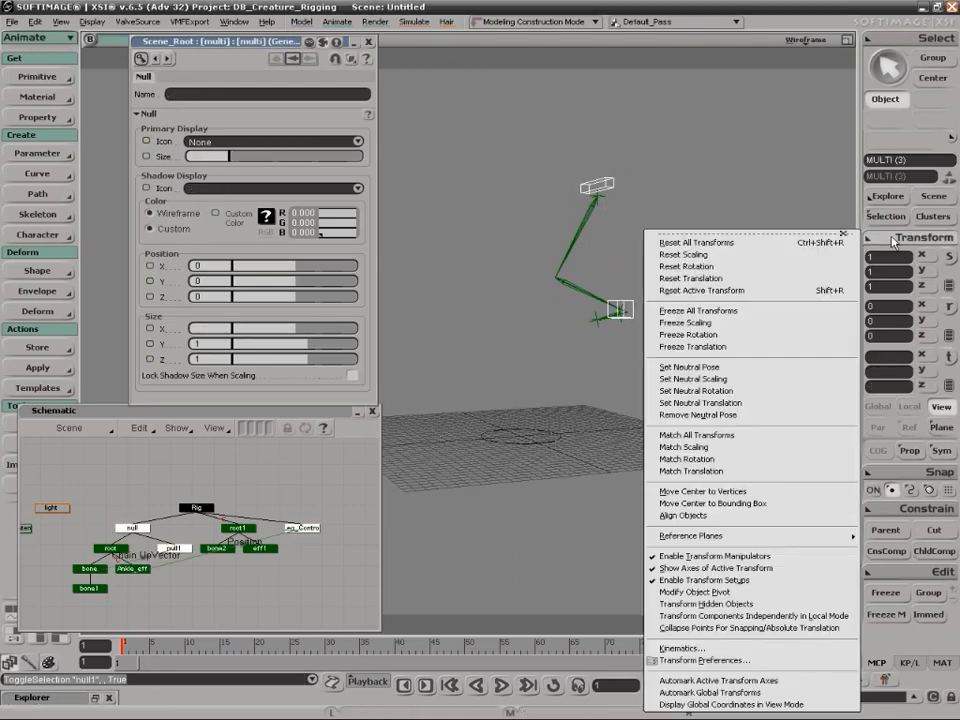
{"action": "left_click", "coordinate": [777, 246]}
{"action": "key", "text": "space"}
{"action": "left_click", "coordinate": [681, 388]}
{"action": "key", "text": "s"}
{"action": "right_click_drag", "start_coordinate": [681, 388], "coordinate": [705, 389]}
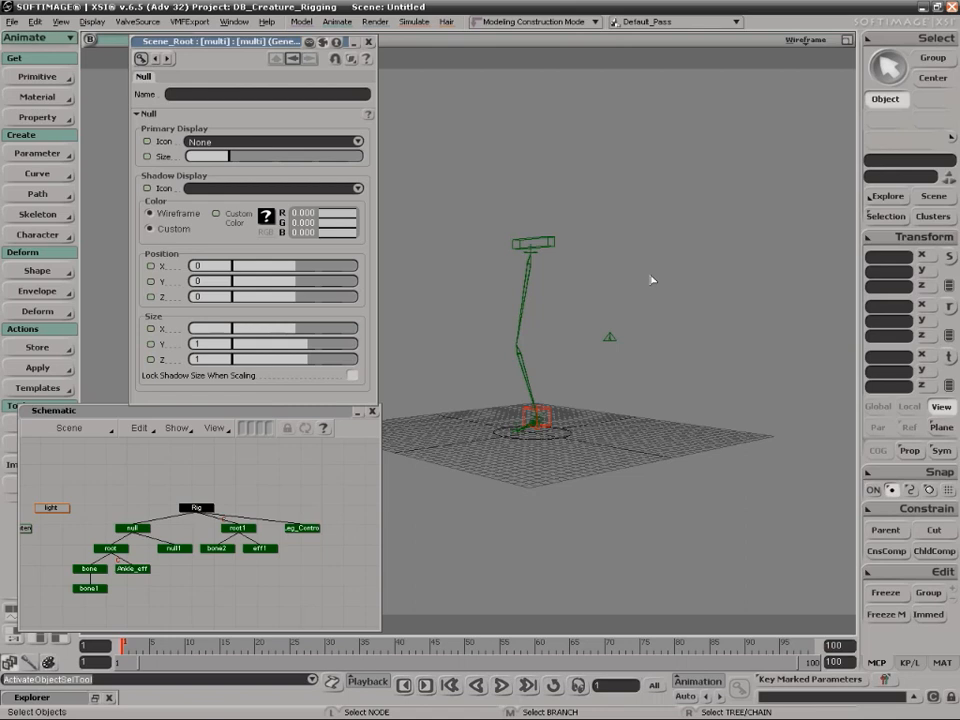
Close the null's property editor and the Schematic, and load the Skeleton.scn scene from the project's Scenes folder.
{"action": "left_click", "coordinate": [368, 42]}
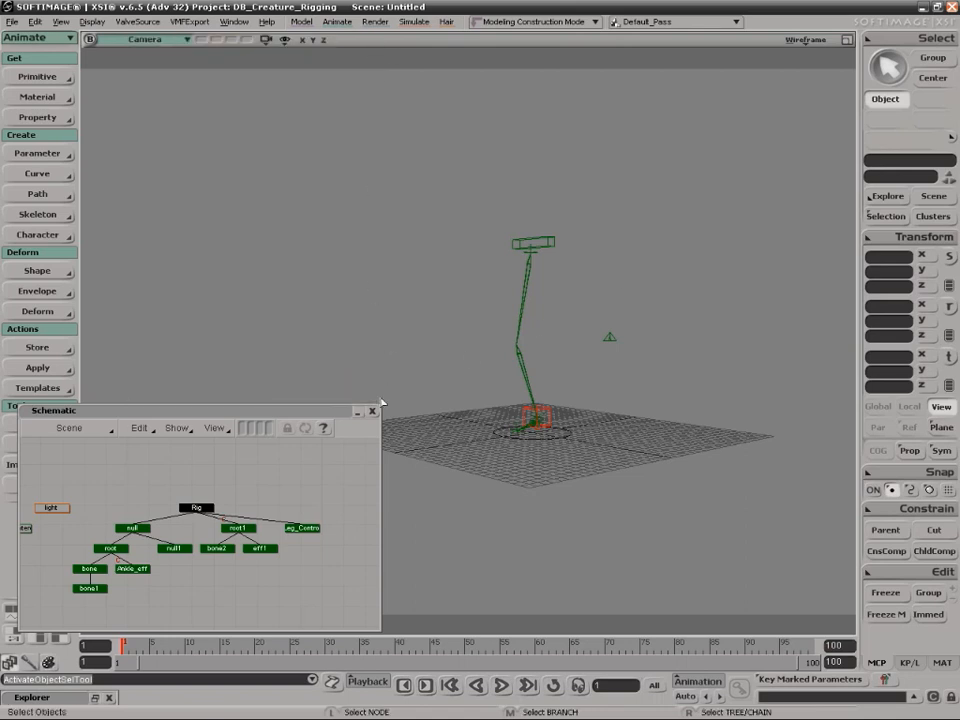
{"action": "left_click", "coordinate": [372, 411]}
{"action": "left_click", "coordinate": [12, 21]}
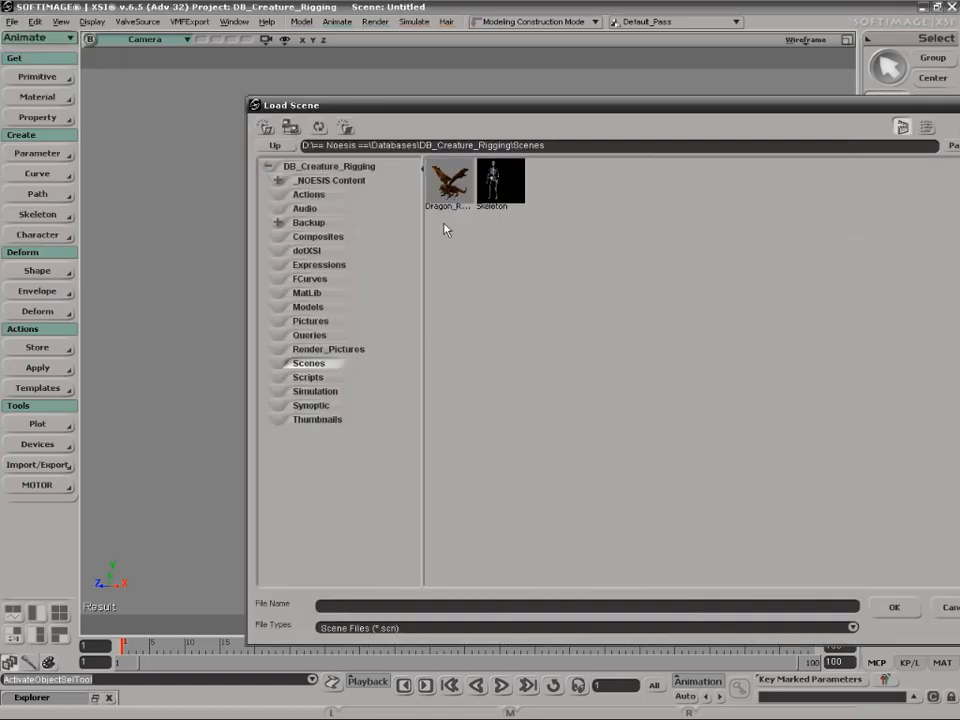
{"action": "left_click", "coordinate": [497, 187]}
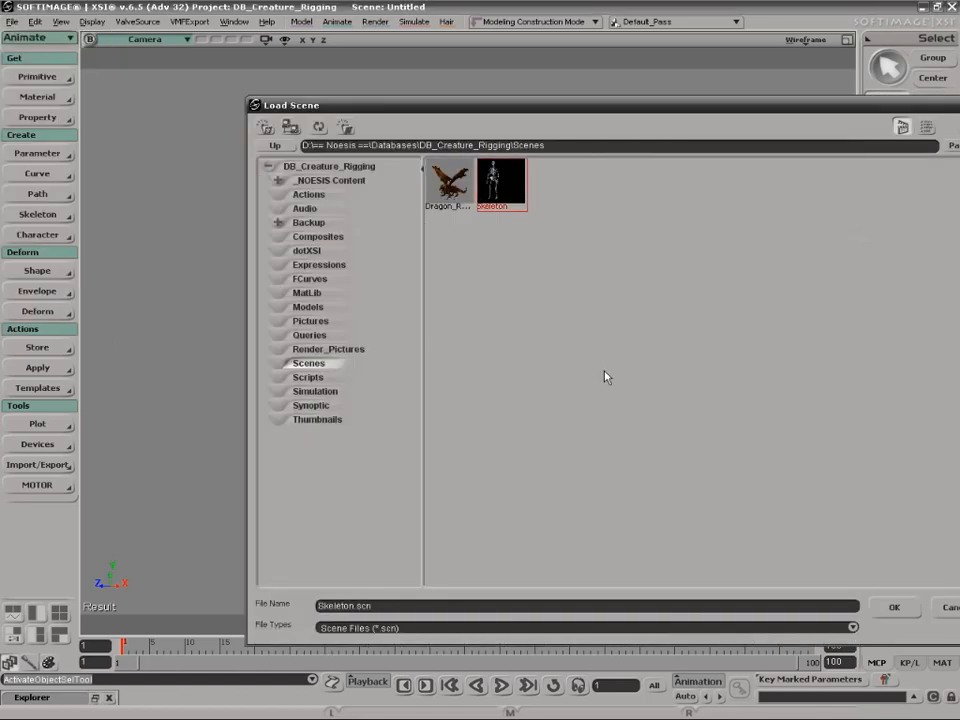
{"action": "left_click", "coordinate": [893, 607]}
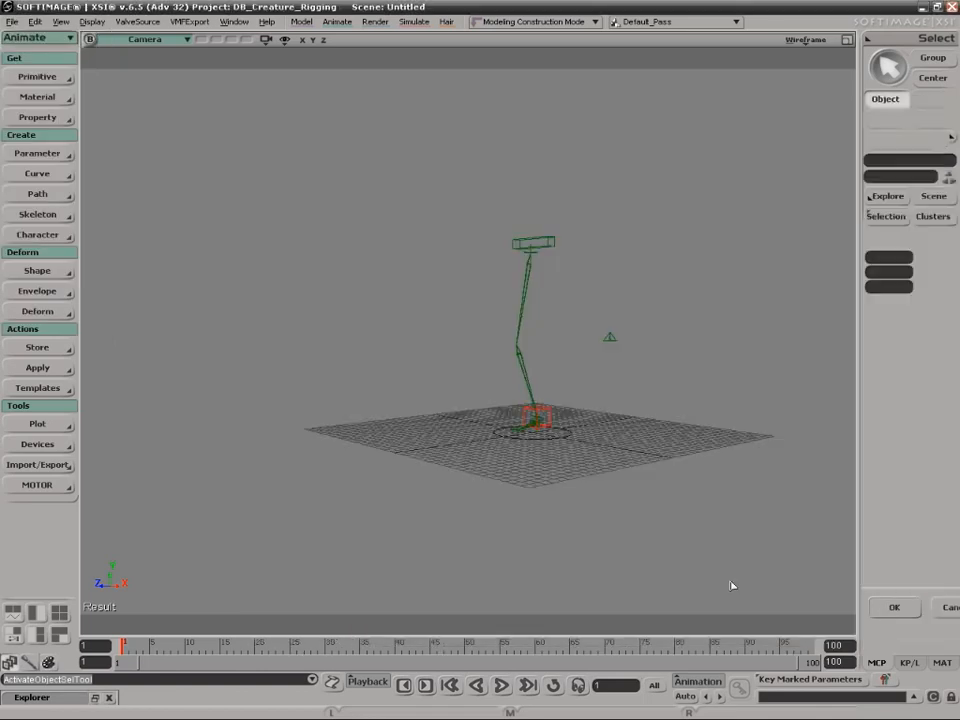
{"action": "left_click", "coordinate": [482, 389]}
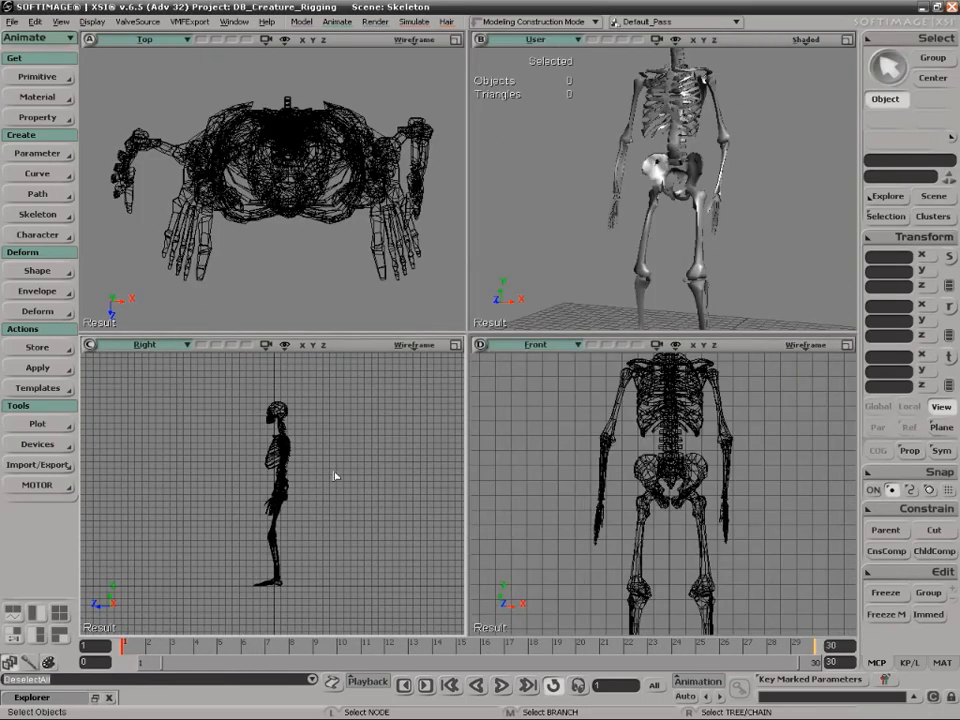
Select the skeleton mesh and create a new scene layer named Mesh from it.
{"action": "left_click", "coordinate": [301, 450]}
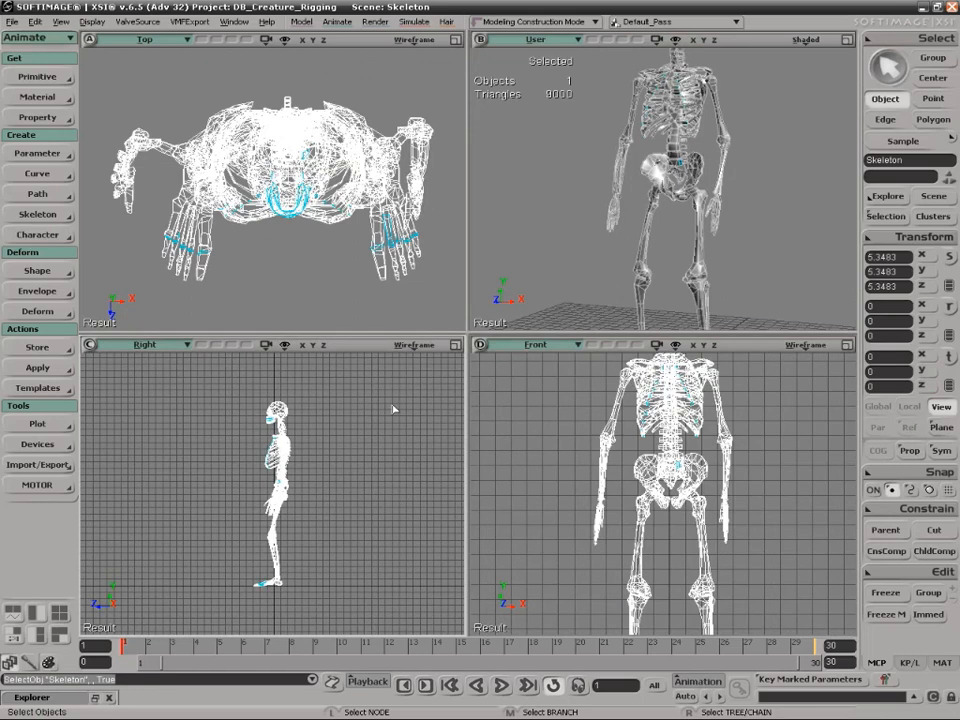
{"action": "key", "text": "6"}
{"action": "left_click_drag", "start_coordinate": [692, 73], "coordinate": [497, 66]}
{"action": "left_click", "coordinate": [449, 78]}
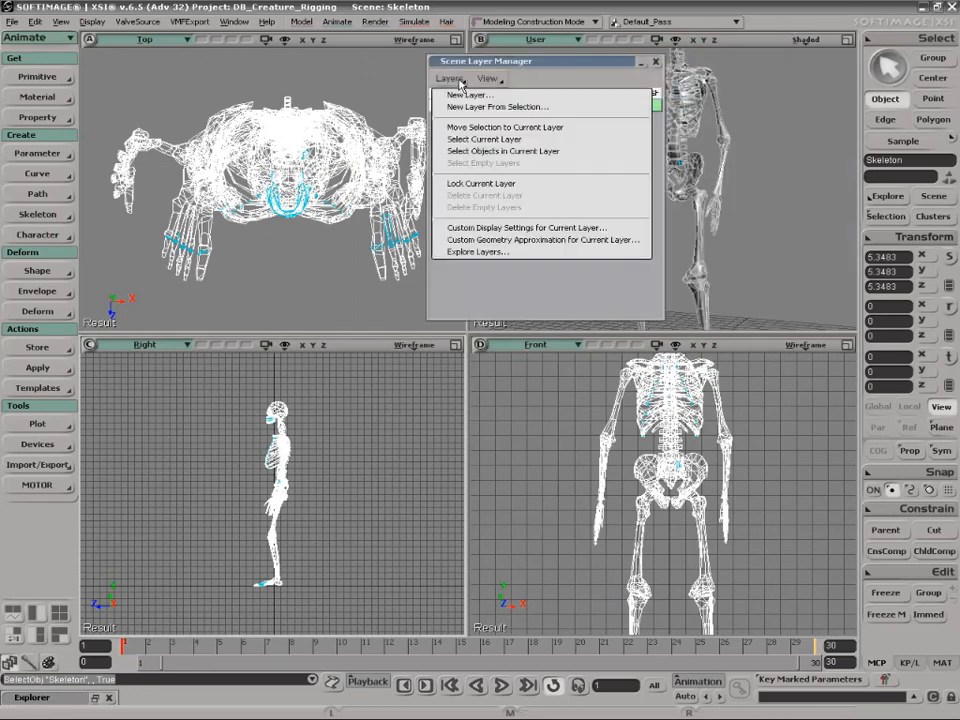
{"action": "left_click", "coordinate": [505, 107]}
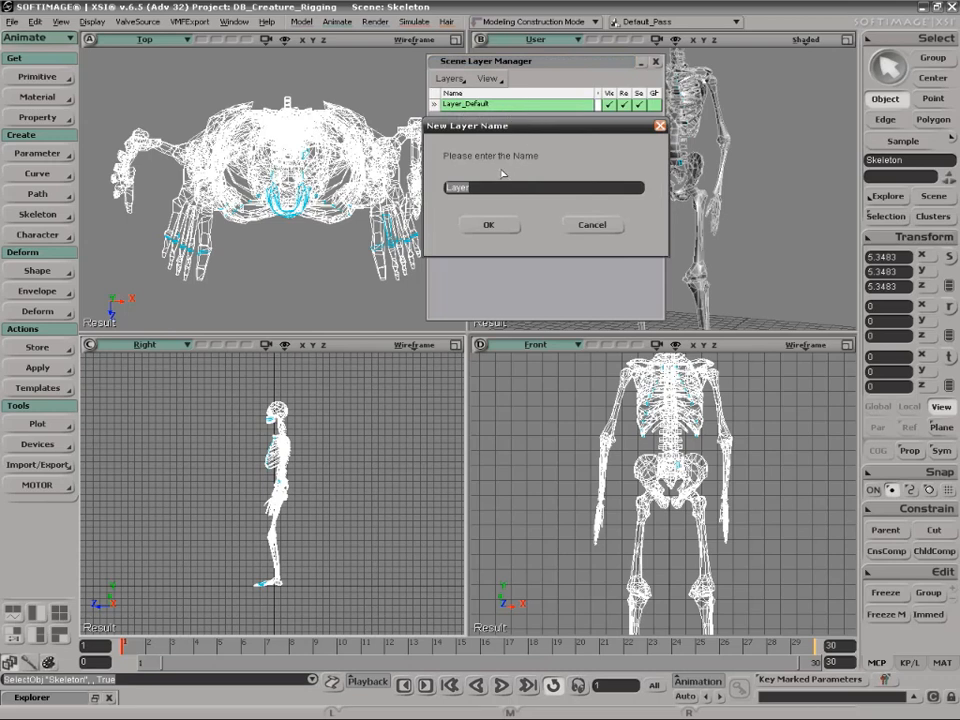
{"action": "type", "text": "Mesh"}
{"action": "left_click", "coordinate": [490, 225]}
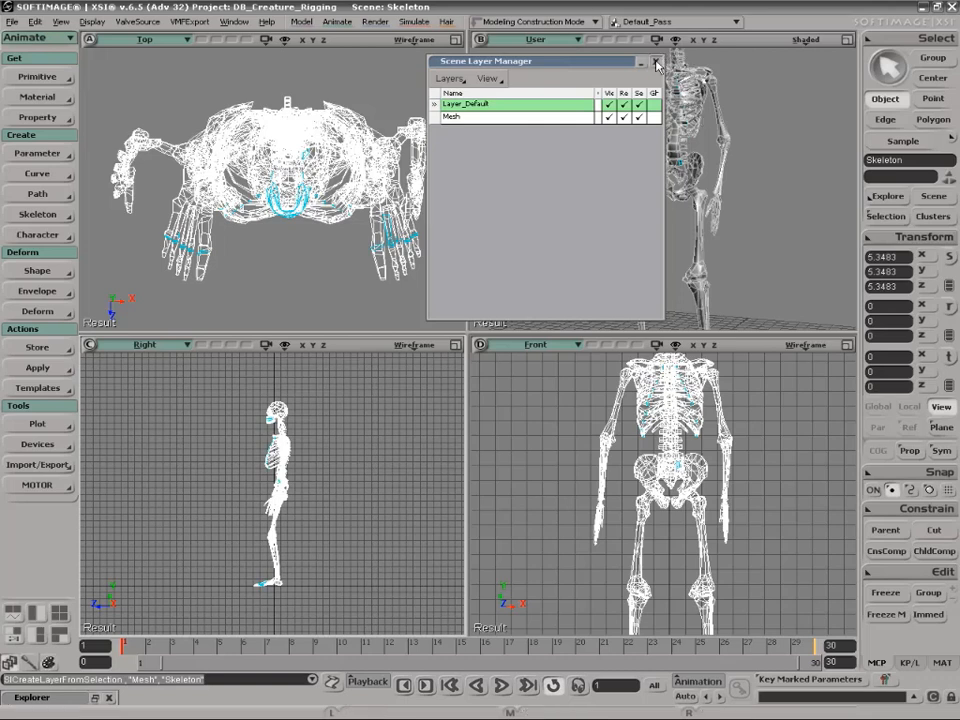
Create an empty scene layer named Rig and make it the current layer.
{"action": "left_click", "coordinate": [453, 80]}
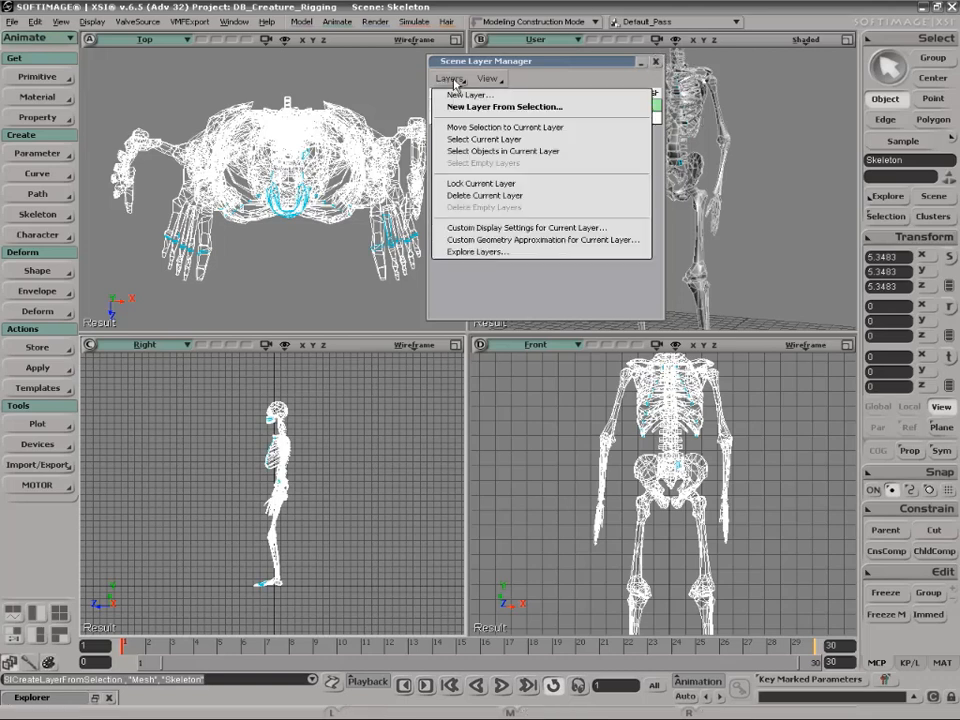
{"action": "left_click", "coordinate": [462, 101]}
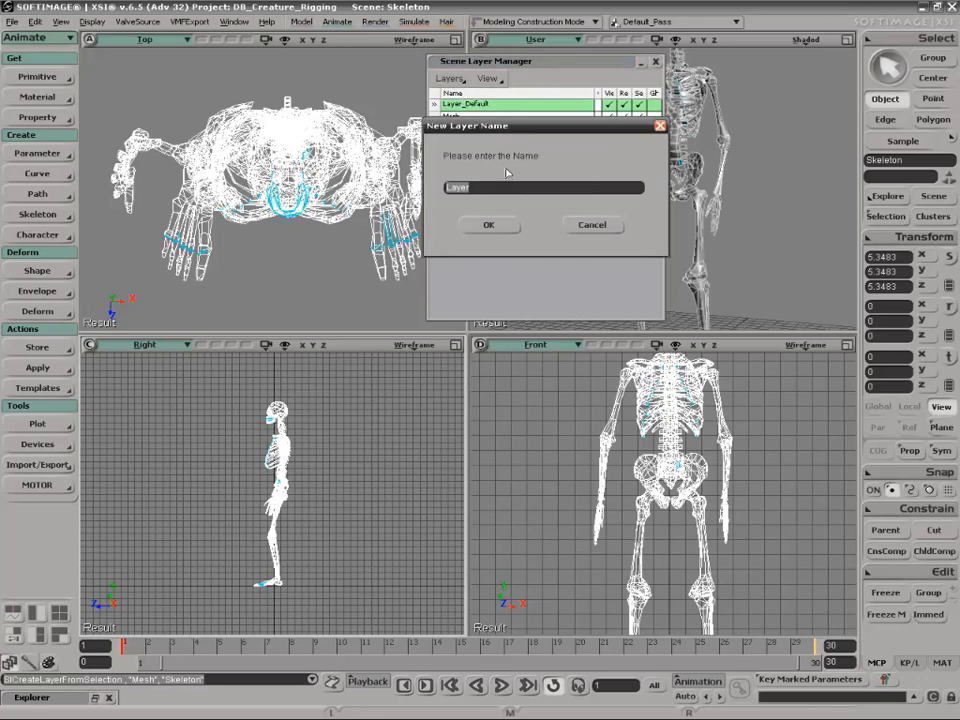
{"action": "type", "text": "Rig"}
{"action": "key", "text": "Return"}
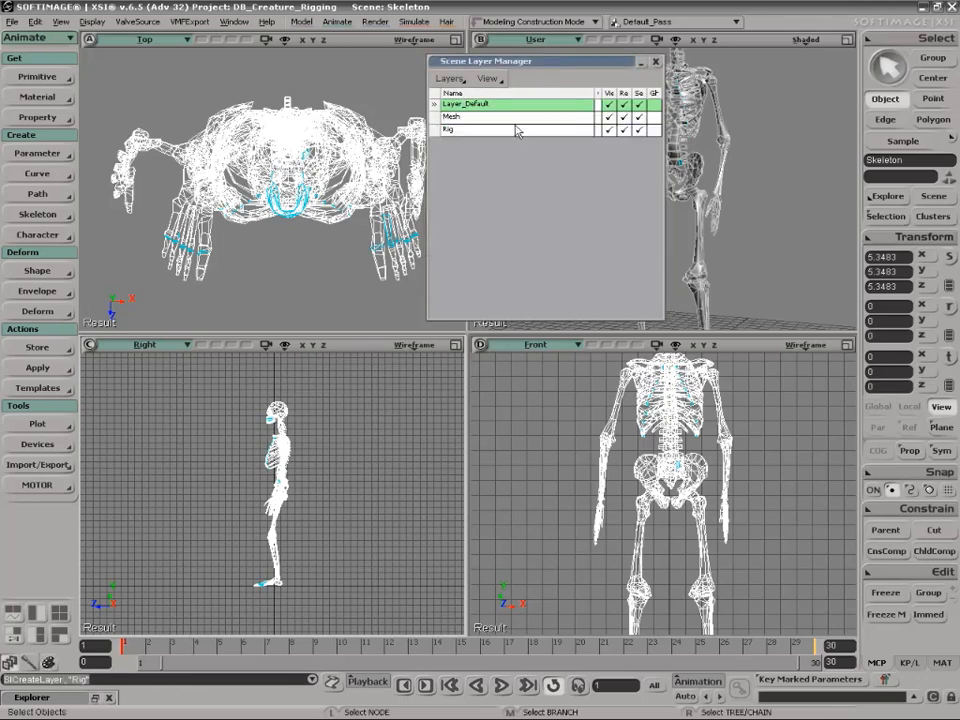
{"action": "left_click", "coordinate": [434, 130]}
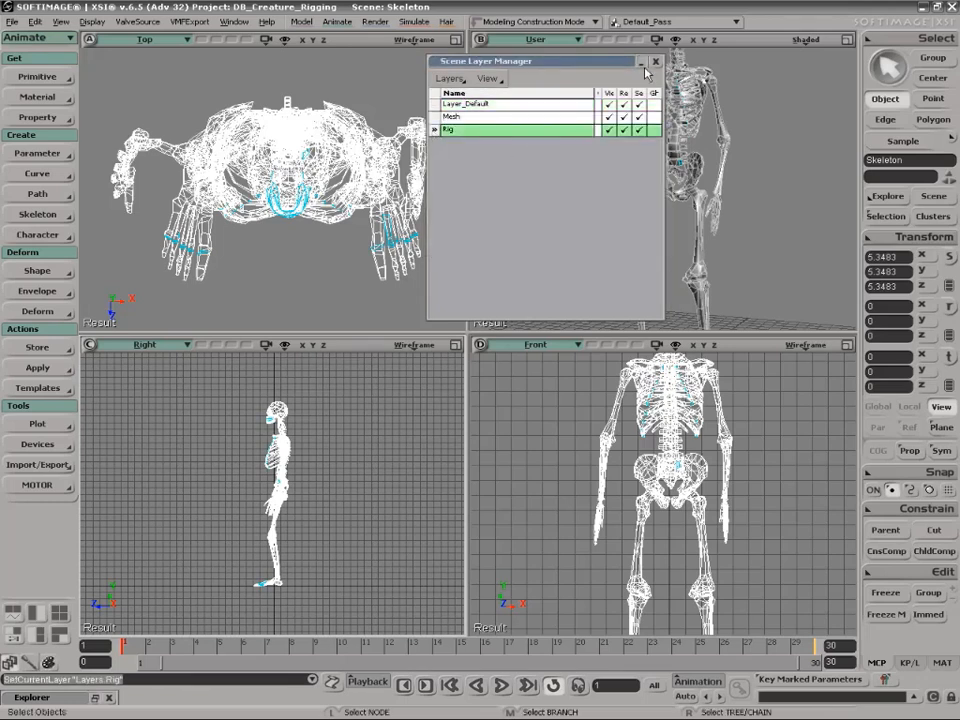
Turn off selectability for the Mesh layer, close the Scene Layer Manager and maximize the Right view.
{"action": "left_click", "coordinate": [639, 118]}
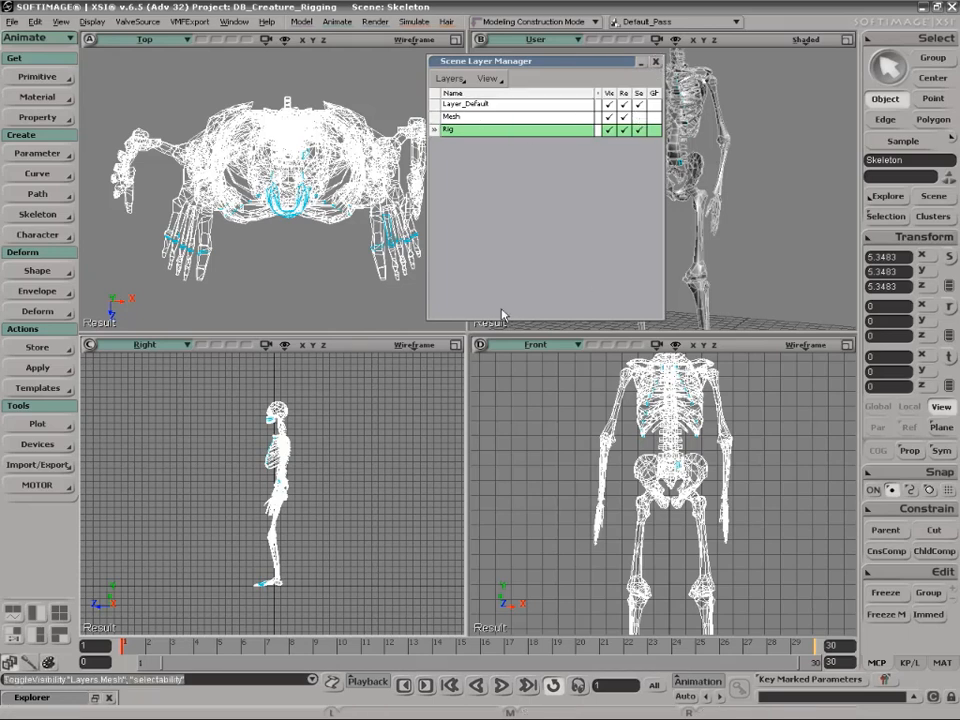
{"action": "left_click", "coordinate": [455, 345]}
{"action": "left_click", "coordinate": [655, 62]}
{"action": "left_click", "coordinate": [720, 178]}
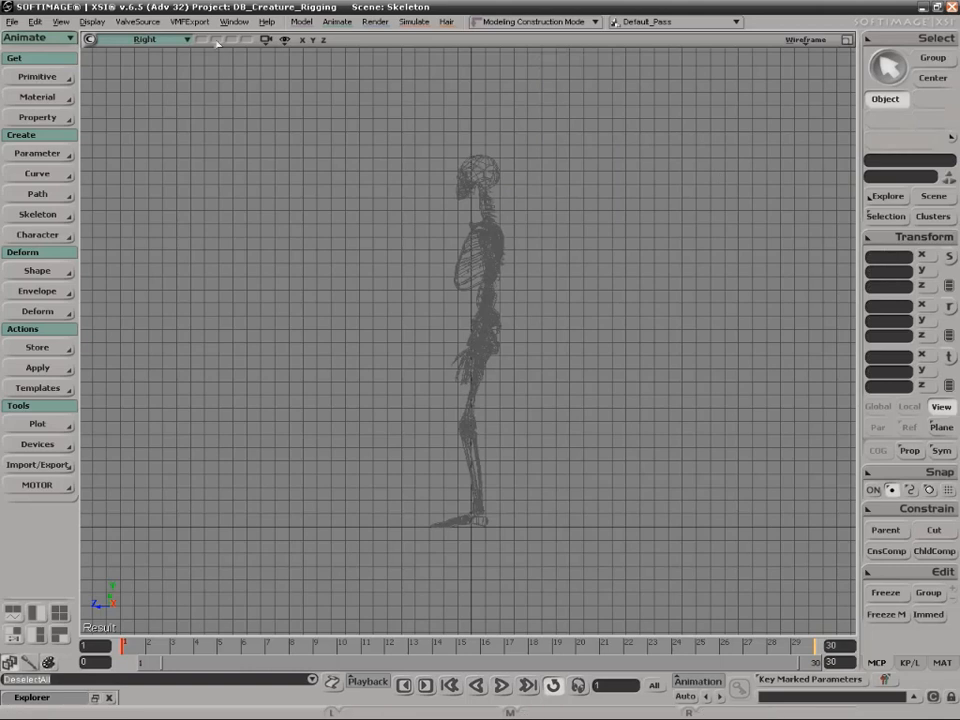
Draw a two-bone 2D chain behind the skeleton's leg in the Right view, with its root at about Y 13.4, Z -6.7.
{"action": "key", "text": "z"}
{"action": "left_click_drag", "start_coordinate": [552, 390], "coordinate": [547, 341]}
{"action": "key", "text": "shift+z"}
{"action": "left_click_drag", "start_coordinate": [386, 253], "coordinate": [583, 473]}
{"action": "key", "text": "z"}
{"action": "left_click_drag", "start_coordinate": [552, 378], "coordinate": [585, 339]}
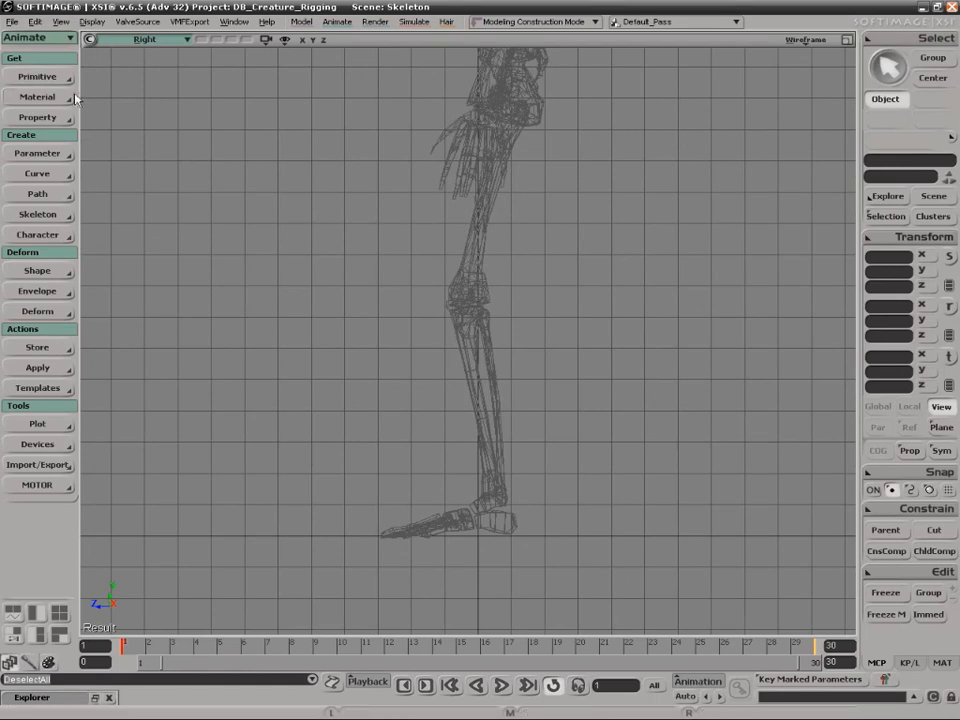
{"action": "left_click", "coordinate": [37, 214]}
{"action": "left_click", "coordinate": [120, 270]}
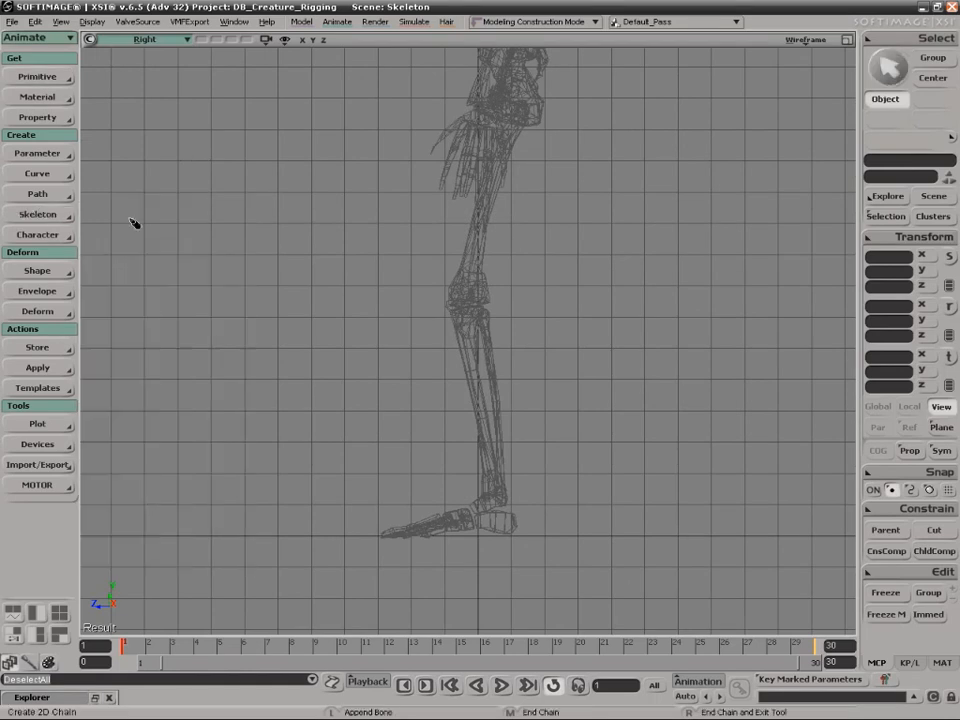
{"action": "left_click", "coordinate": [700, 118]}
{"action": "left_click", "coordinate": [576, 291]}
{"action": "left_click", "coordinate": [700, 396]}
{"action": "right_click", "coordinate": [700, 396]}
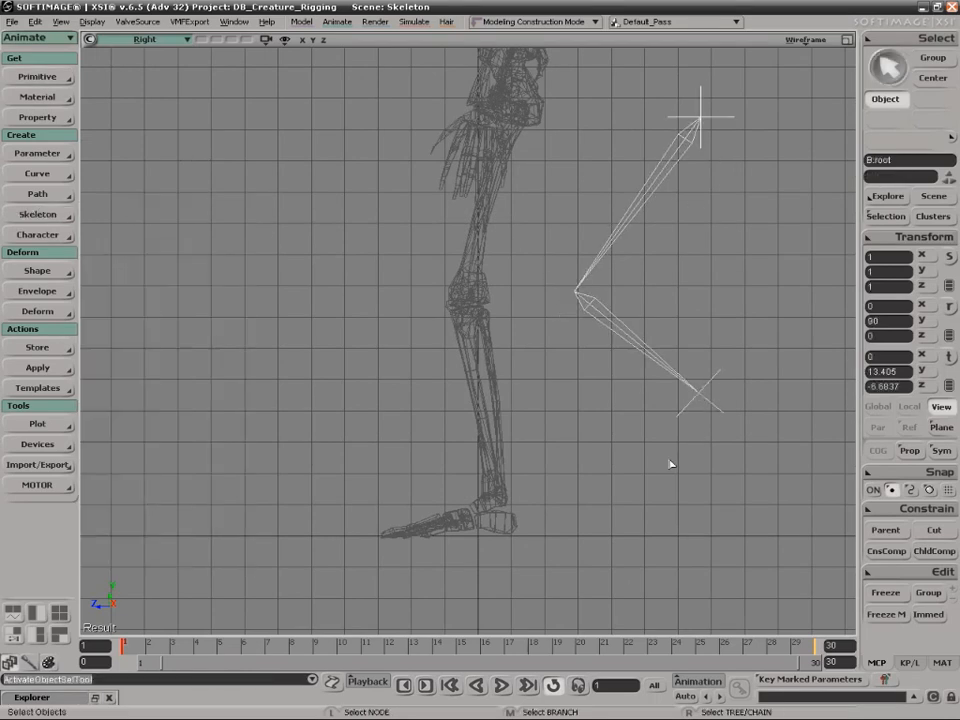
Turn on 2D snapping in orthographic views.
{"action": "left_click", "coordinate": [37, 215]}
{"action": "left_click", "coordinate": [768, 455]}
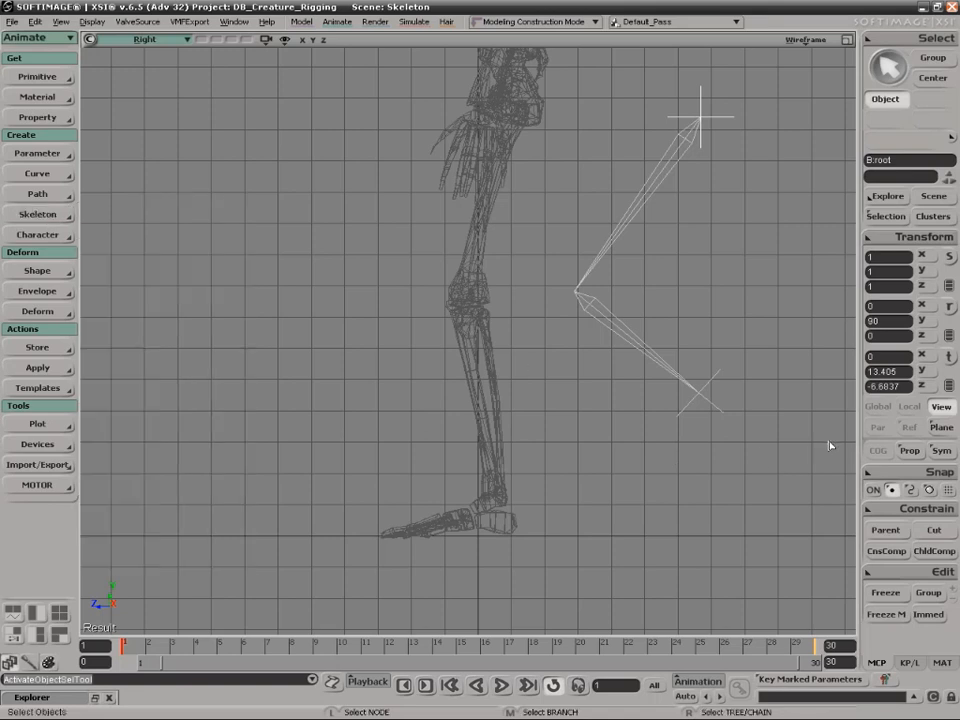
{"action": "left_click", "coordinate": [871, 474]}
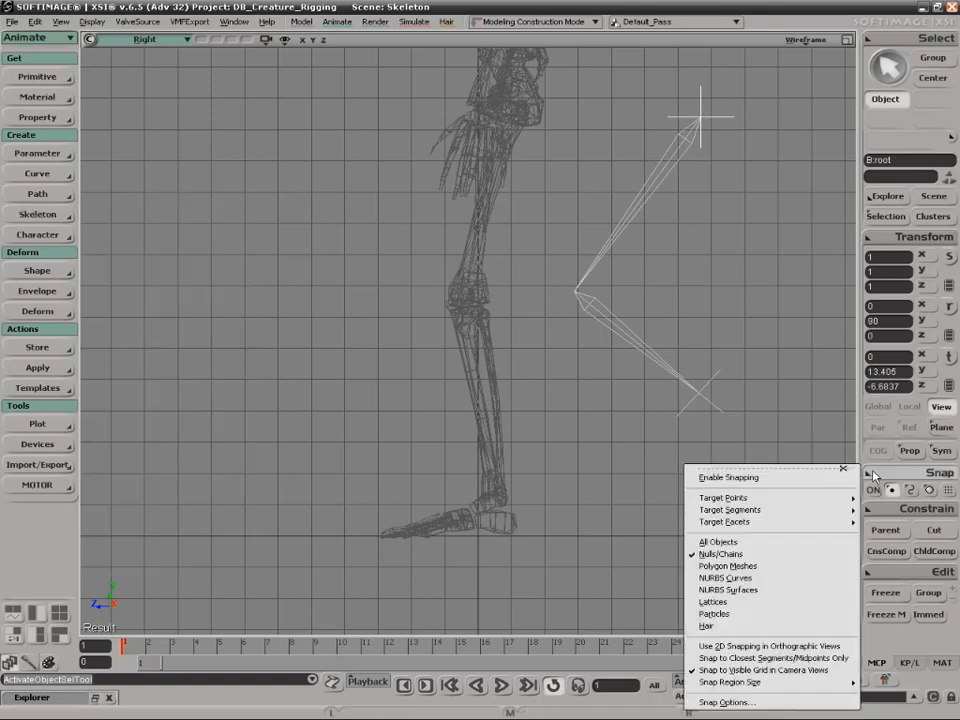
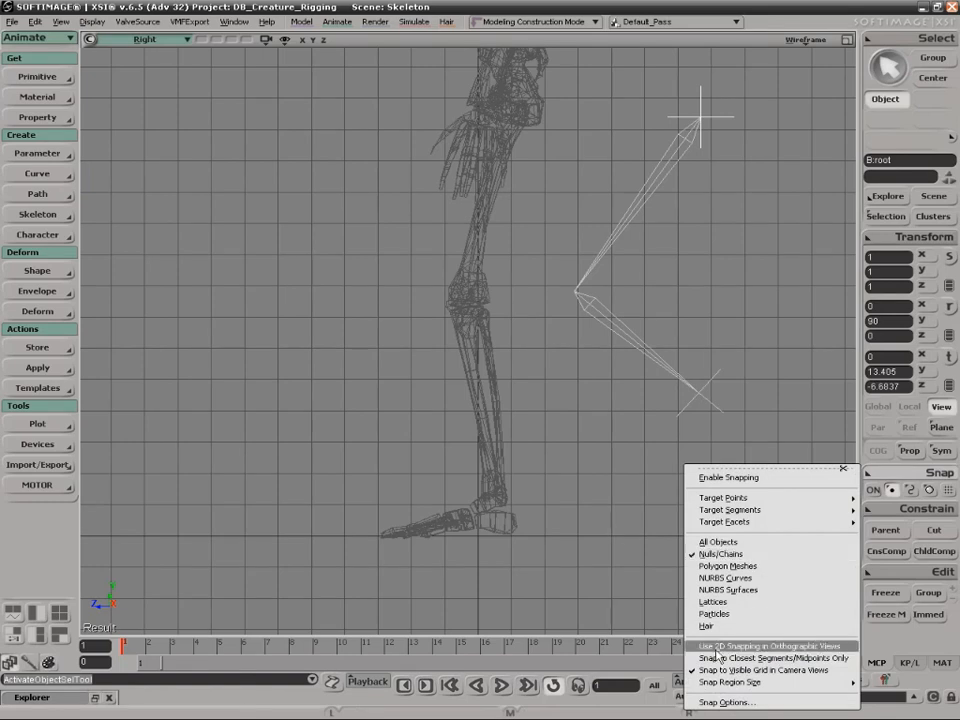
{"action": "left_click", "coordinate": [782, 647]}
Draw a one-bone 2D chain starting snapped to the first chain's end effector, pointing forward and down like a foot.
{"action": "left_click", "coordinate": [50, 214]}
{"action": "left_click", "coordinate": [160, 215]}
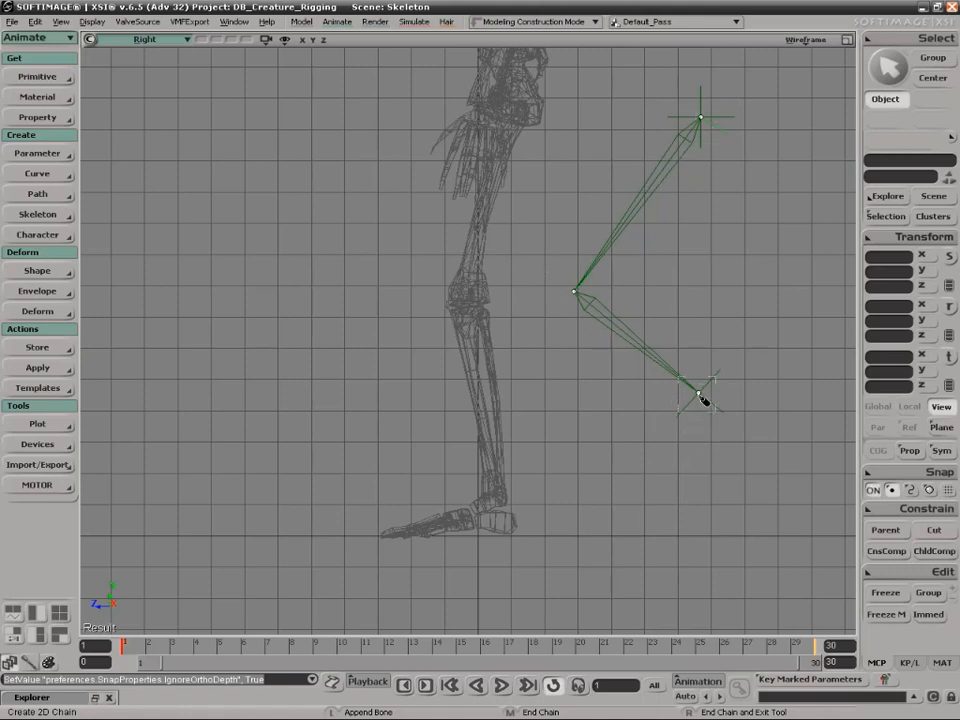
{"action": "middle_click", "coordinate": [706, 404]}
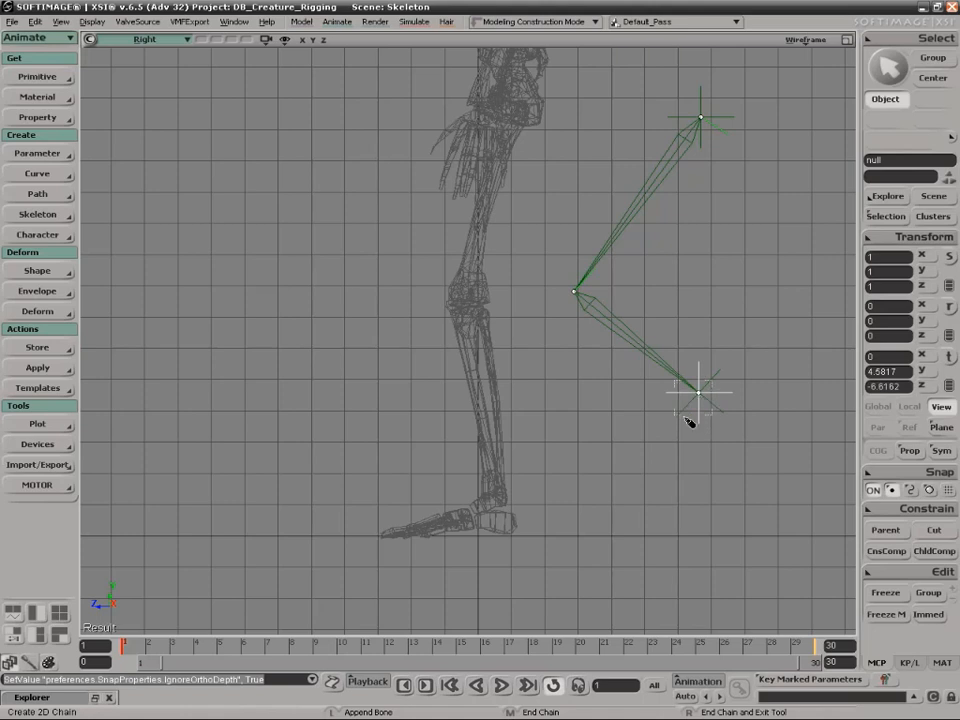
{"action": "left_click", "coordinate": [615, 447]}
{"action": "right_click", "coordinate": [692, 519]}
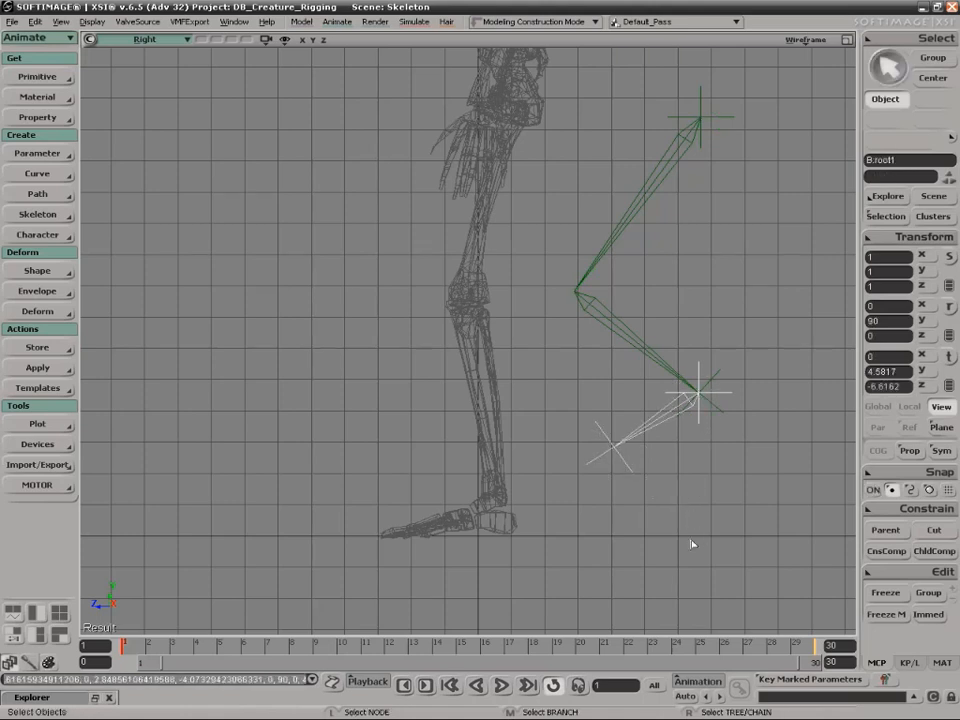
Draw a one-bone 2D chain snapped to the knee joint of the practice chain, pointing forward and up toward the skeleton's thigh.
{"action": "left_click", "coordinate": [577, 366]}
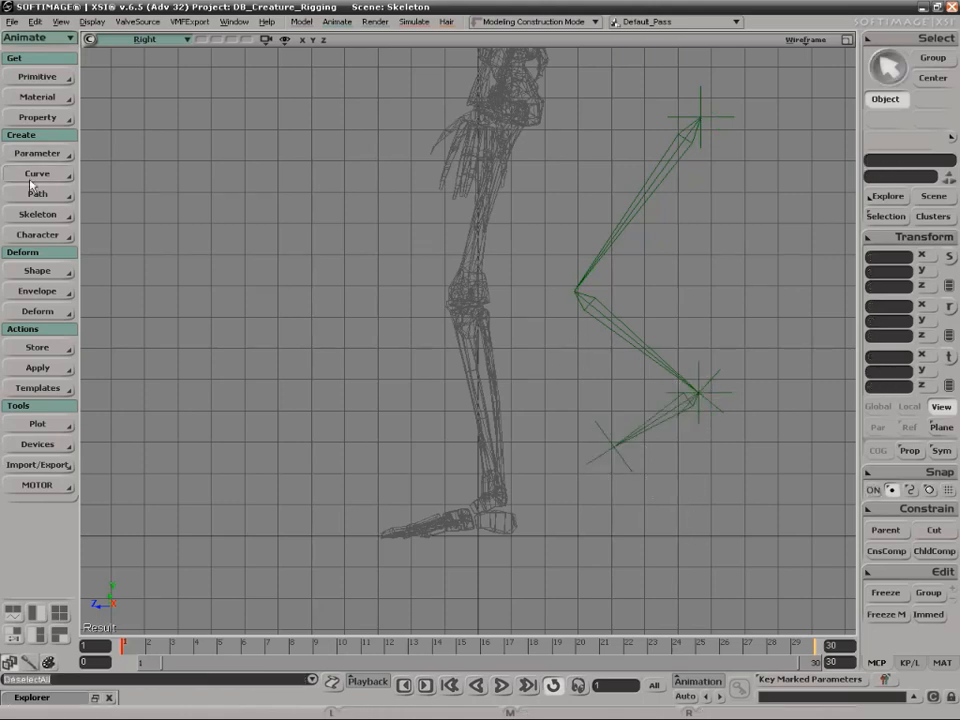
{"action": "middle_click", "coordinate": [39, 216]}
{"action": "left_click", "coordinate": [575, 292], "text": "ctrl"}
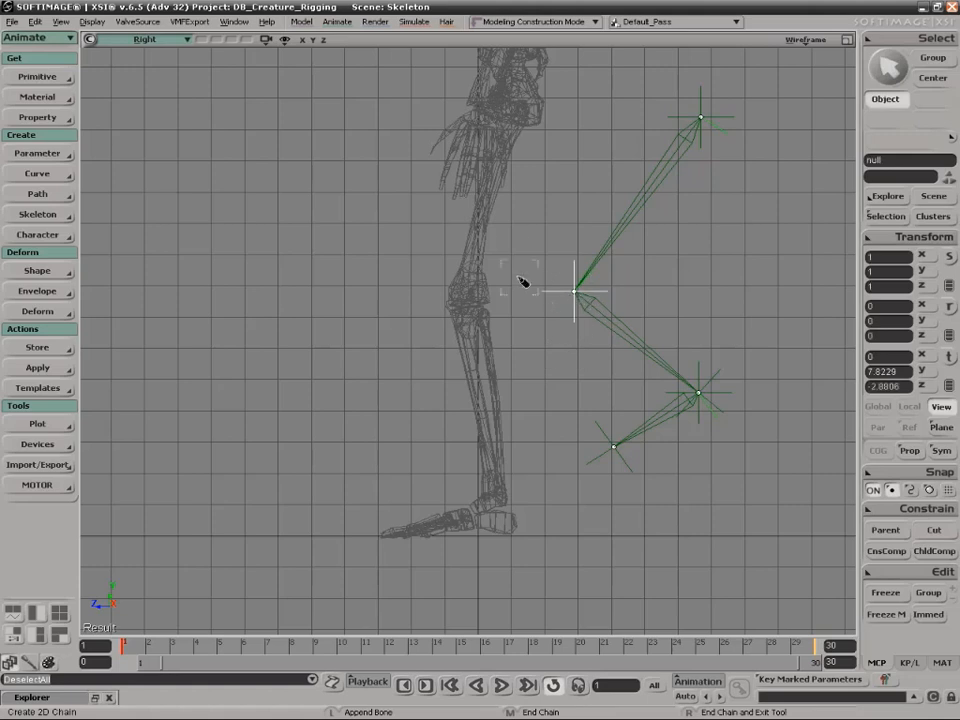
{"action": "left_click", "coordinate": [507, 254], "text": "ctrl"}
{"action": "right_click", "coordinate": [566, 376]}
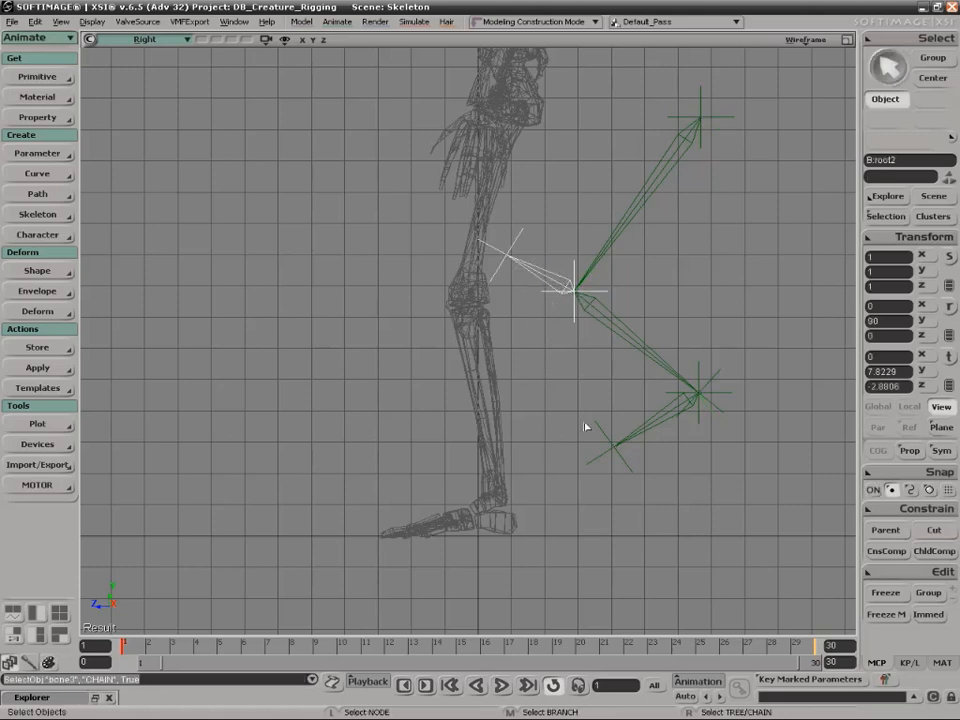
{"action": "left_click", "coordinate": [654, 476]}
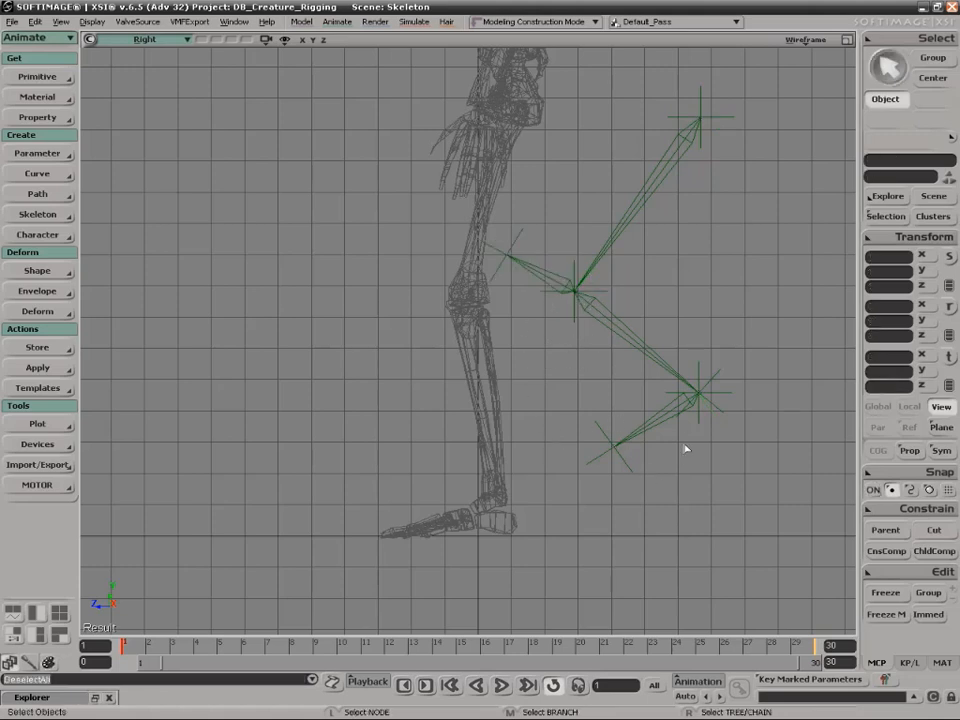
Return to the four-view layout and delete all the practice chains behind the skeleton's leg.
{"action": "left_click", "coordinate": [847, 39]}
{"action": "key", "text": "s"}
{"action": "right_click_drag", "start_coordinate": [789, 222], "coordinate": [686, 222]}
{"action": "left_click_drag", "start_coordinate": [686, 222], "coordinate": [683, 165]}
{"action": "key", "text": "space"}
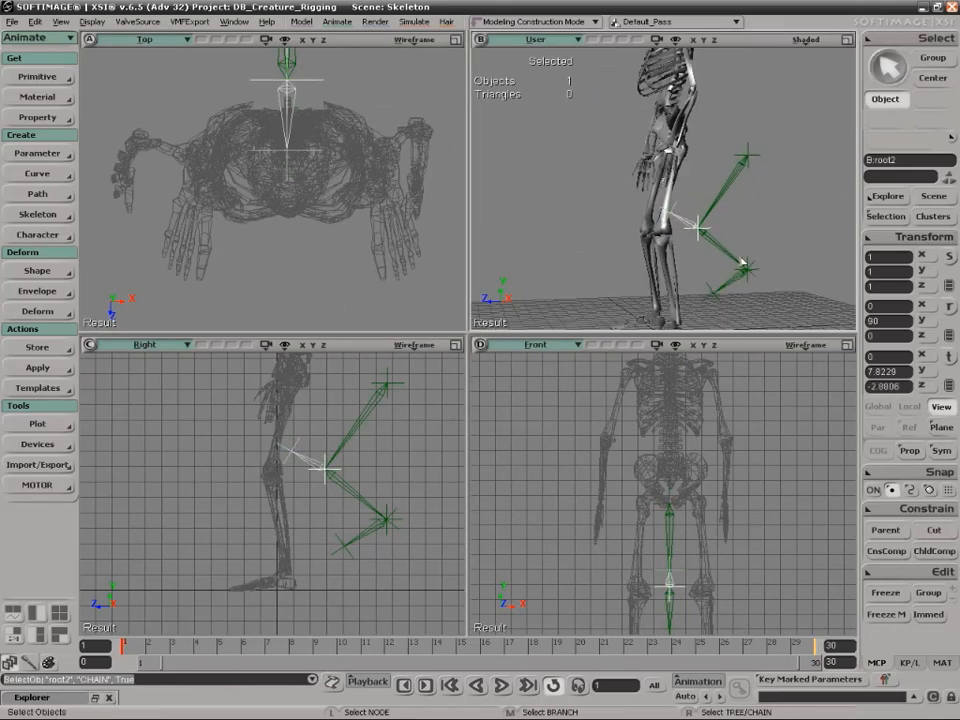
{"action": "right_click", "coordinate": [740, 285]}
{"action": "key", "text": "Delete"}
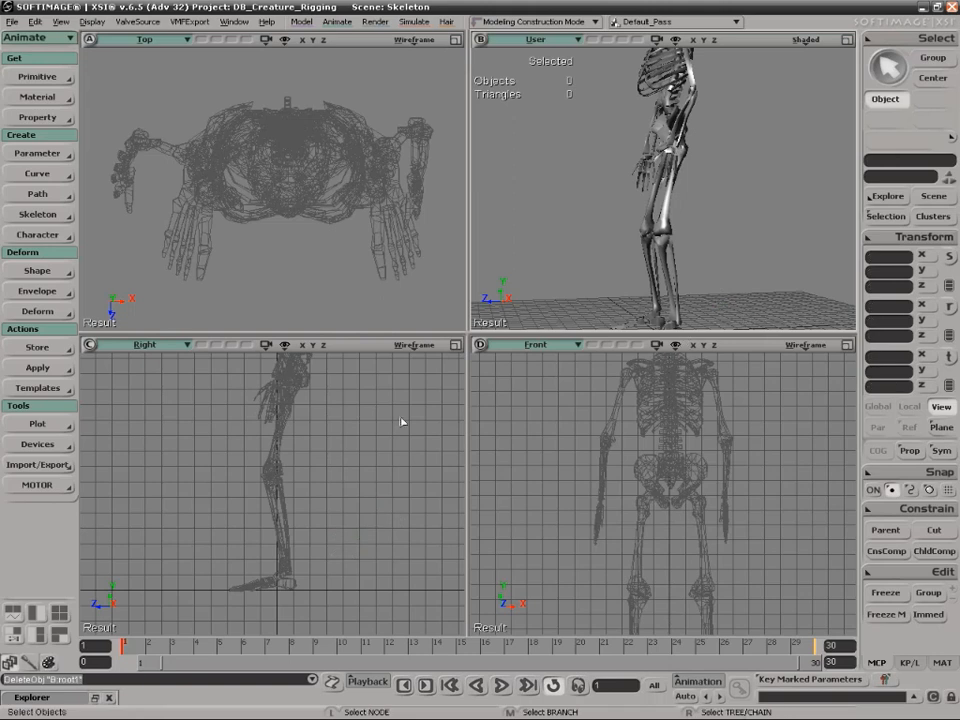
Maximize the Right view framed on the skeleton's legs and turn off snapping.
{"action": "left_click", "coordinate": [457, 347]}
{"action": "key", "text": "a"}
{"action": "key", "text": "s"}
{"action": "left_click_drag", "start_coordinate": [520, 359], "coordinate": [525, 295]}
{"action": "key", "text": "shift+z"}
{"action": "left_click_drag", "start_coordinate": [393, 255], "coordinate": [574, 535]}
{"action": "left_click_drag", "start_coordinate": [554, 479], "coordinate": [564, 430]}
{"action": "key", "text": "s"}
{"action": "left_click_drag", "start_coordinate": [507, 470], "coordinate": [541, 424]}
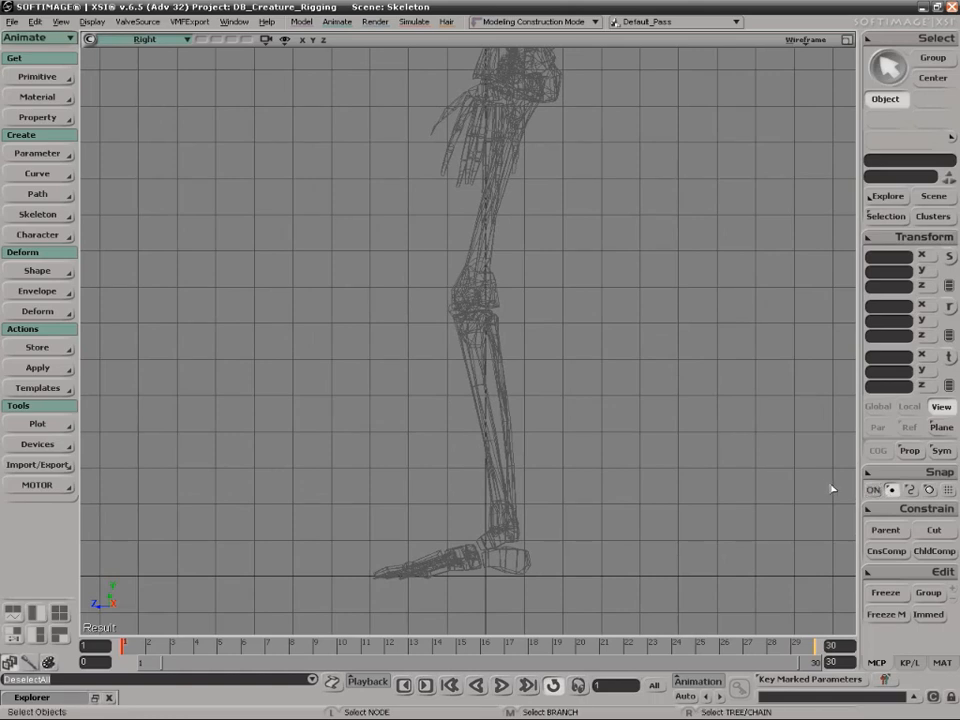
{"action": "left_click", "coordinate": [873, 490]}
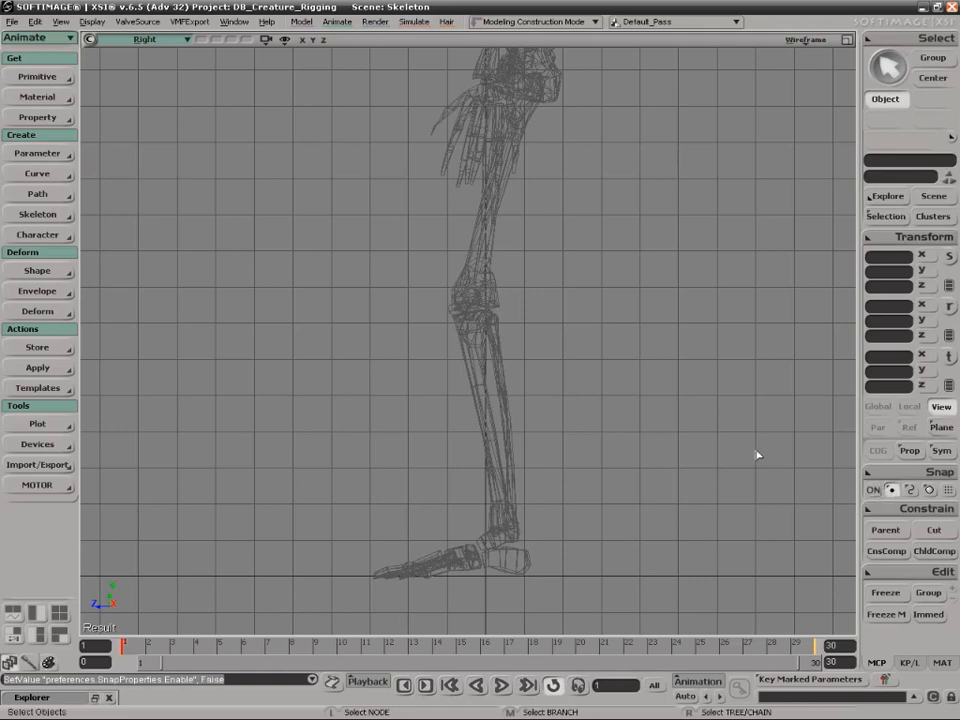
Draw a two-bone 2D chain along the leg from hip through knee to ankle, with its root at about Y 13.6, Z -1.1.
{"action": "left_click", "coordinate": [28, 213]}
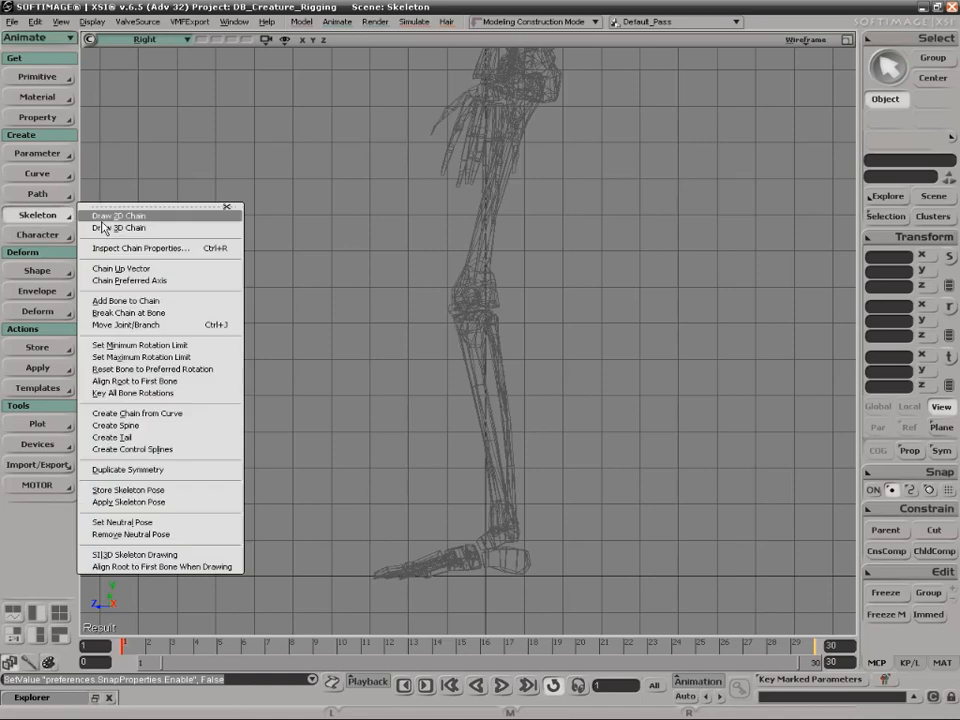
{"action": "left_click", "coordinate": [100, 212]}
{"action": "key", "text": "z"}
{"action": "left_click_drag", "start_coordinate": [583, 146], "coordinate": [608, 142]}
{"action": "left_click", "coordinate": [563, 80]}
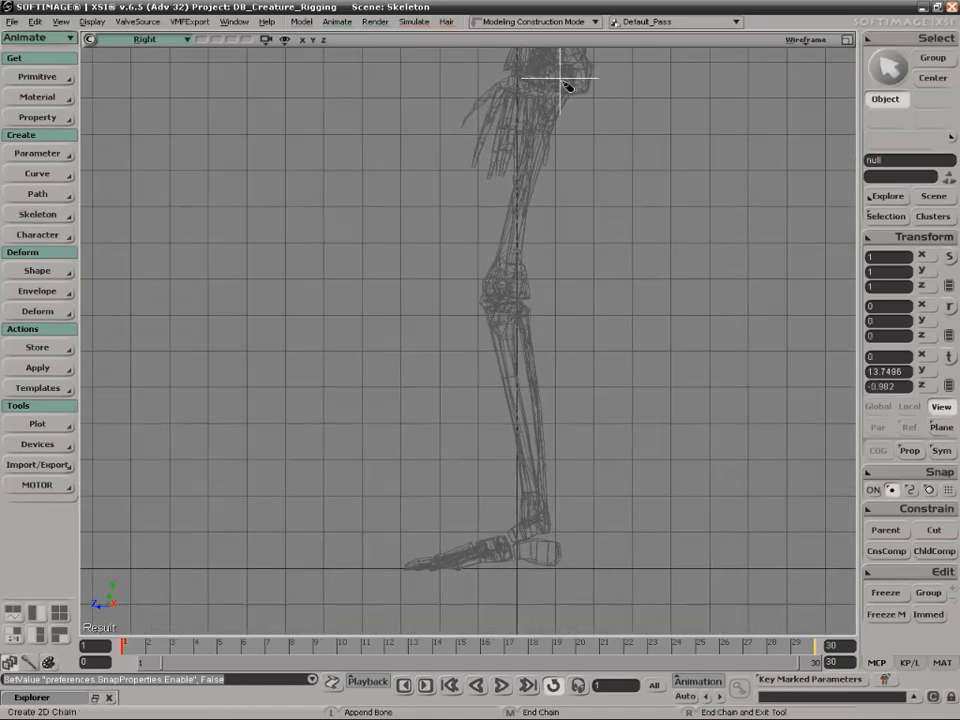
{"action": "left_click_drag", "start_coordinate": [530, 220], "coordinate": [503, 308]}
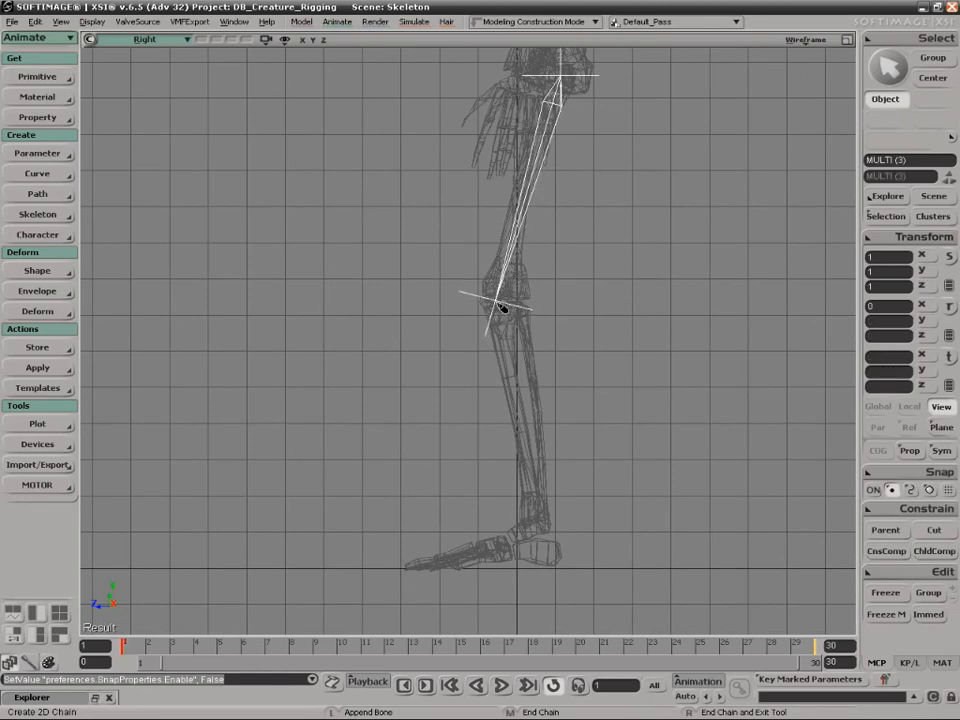
{"action": "left_click_drag", "start_coordinate": [499, 304], "coordinate": [499, 304]}
{"action": "mouse_move", "coordinate": [551, 505]}
{"action": "left_mouse_down"}
{"action": "mouse_move", "coordinate": [539, 525]}
{"action": "mouse_move", "coordinate": [553, 529]}
{"action": "mouse_move", "coordinate": [541, 524]}
{"action": "left_mouse_up"}
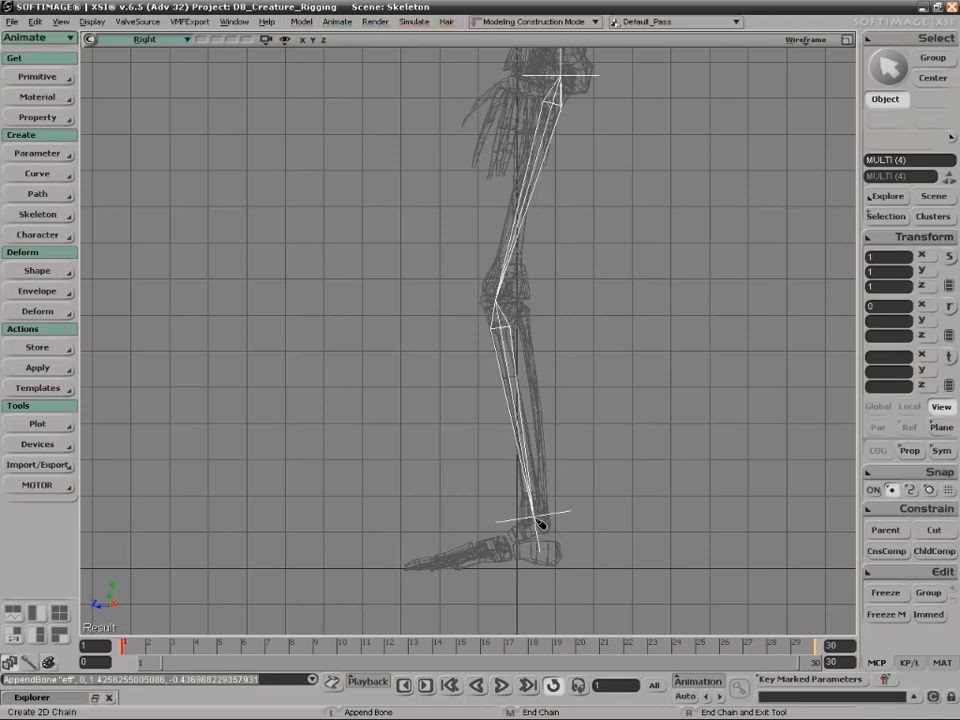
{"action": "middle_click", "coordinate": [613, 524]}
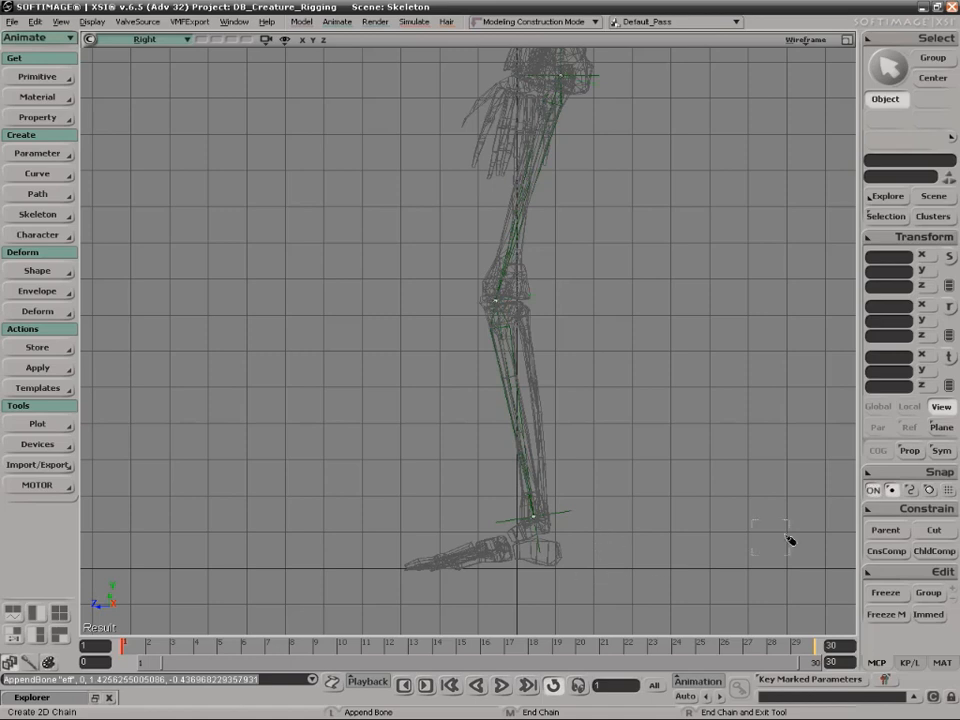
Draw a two-bone 2D foot chain snapped to the leg chain's effector, running from the ankle through the ball to the toe tip.
{"action": "left_click", "coordinate": [543, 531]}
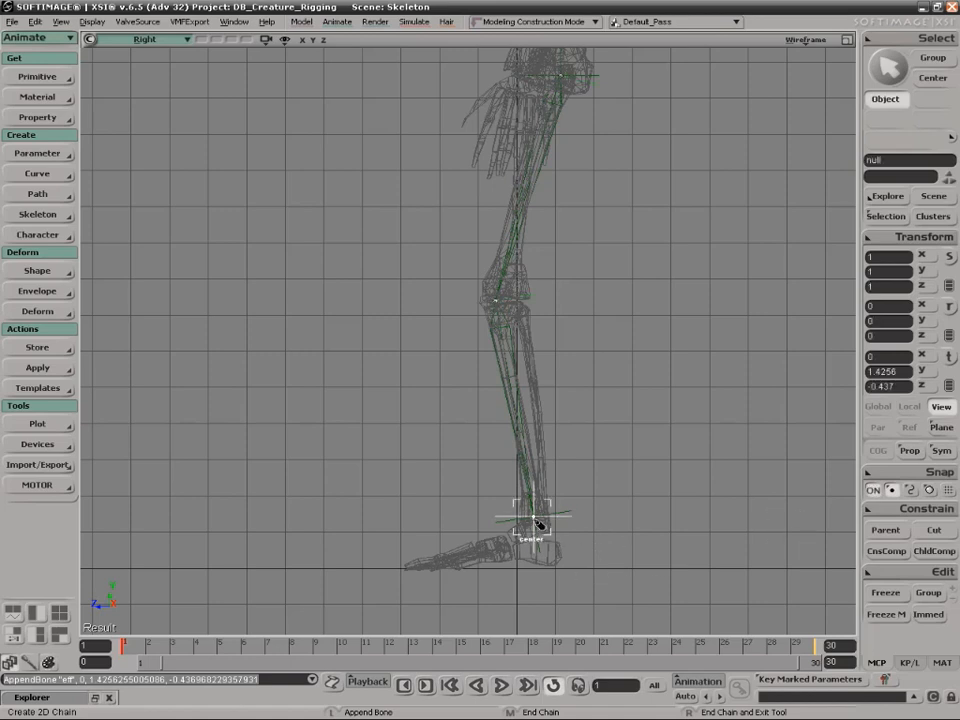
{"action": "left_click", "coordinate": [424, 576]}
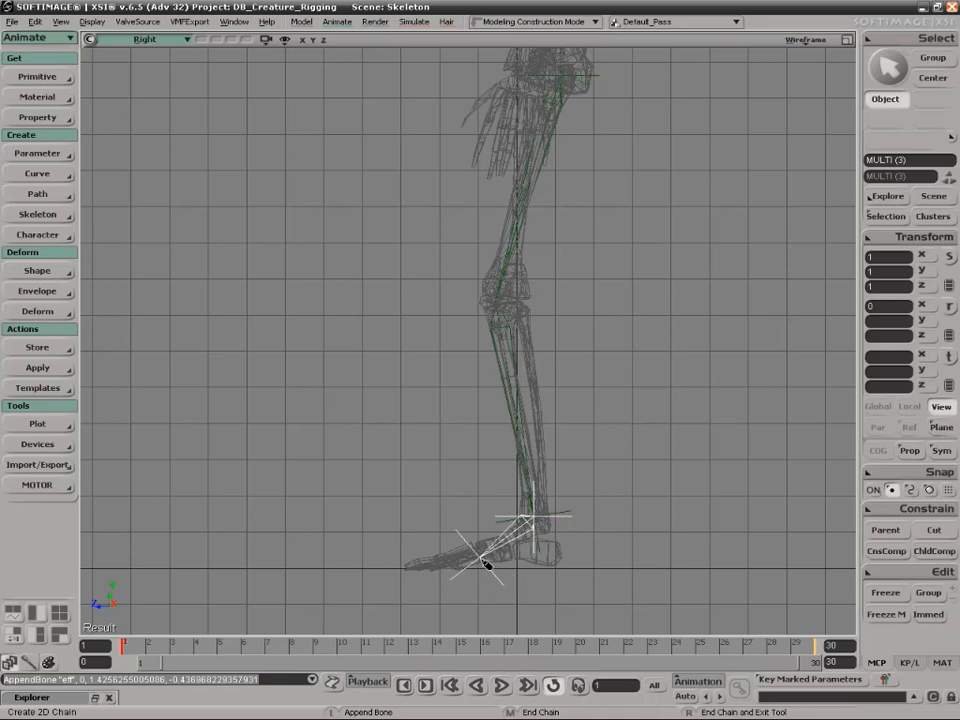
{"action": "left_click", "coordinate": [485, 565]}
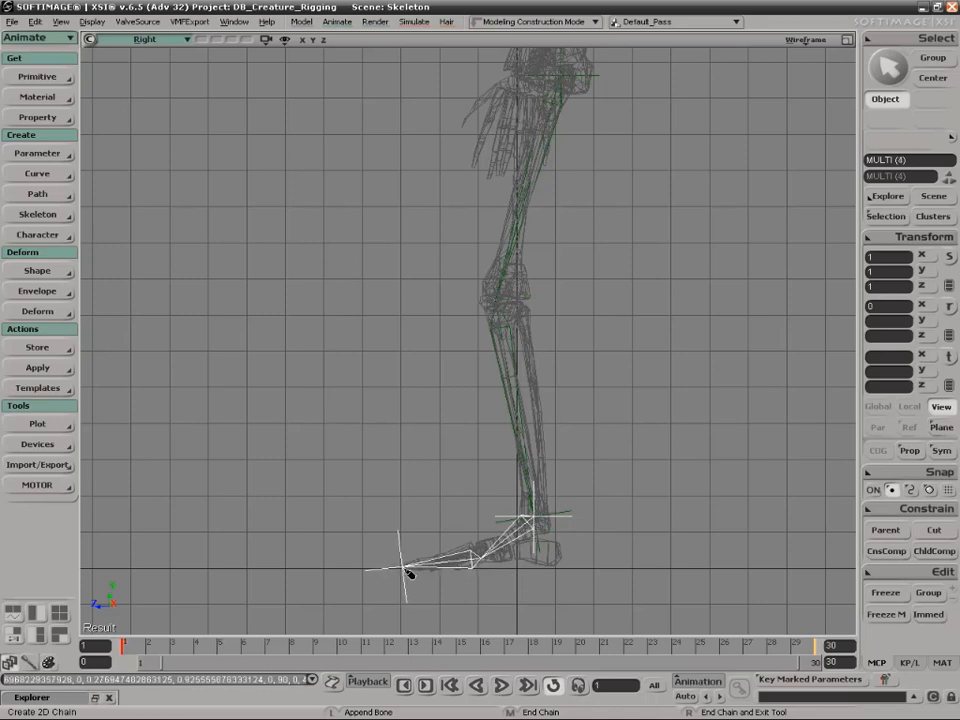
{"action": "left_click", "coordinate": [408, 570]}
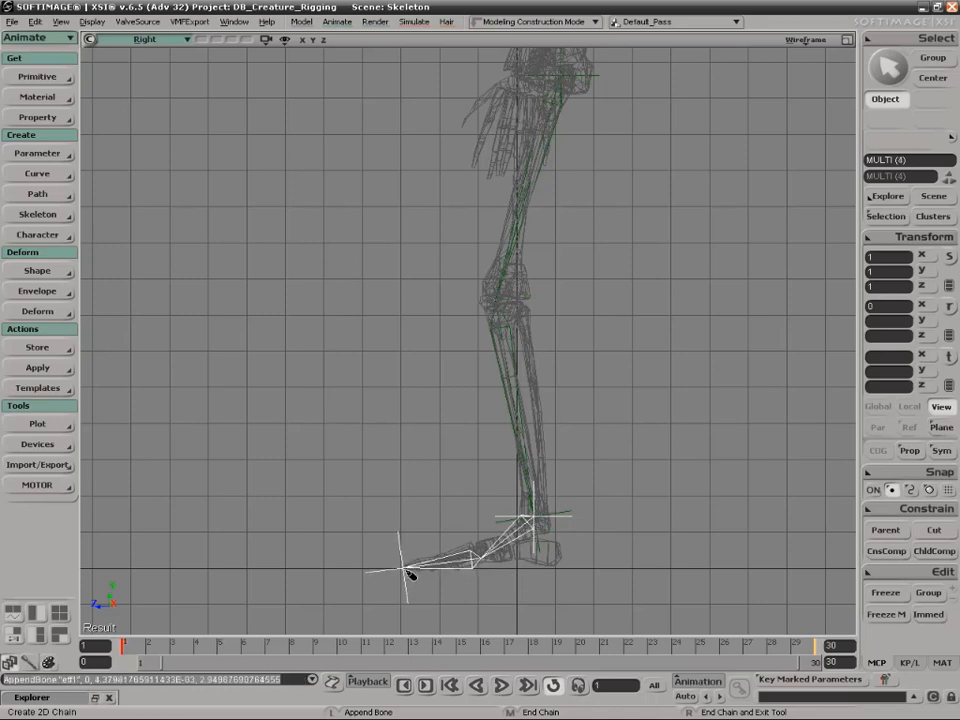
{"action": "right_click", "coordinate": [650, 555]}
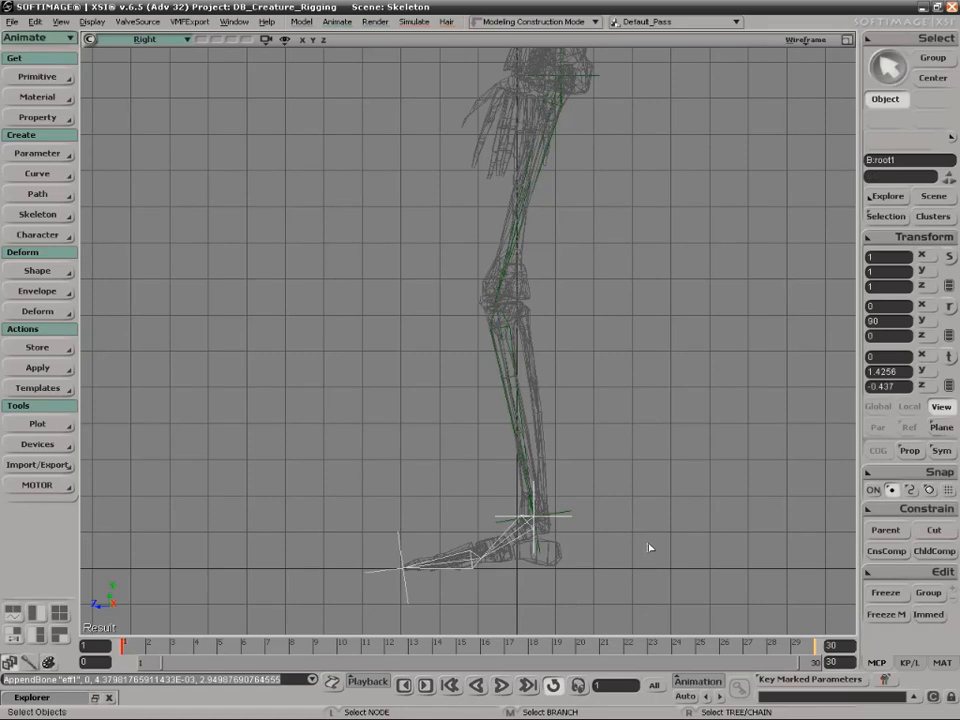
{"action": "left_click", "coordinate": [650, 548]}
In the maximized Front view, translate the leg chain's root sideways onto the skeleton's left hip joint.
{"action": "left_click", "coordinate": [847, 39]}
{"action": "key", "text": "s"}
{"action": "right_click_drag", "start_coordinate": [608, 245], "coordinate": [631, 166]}
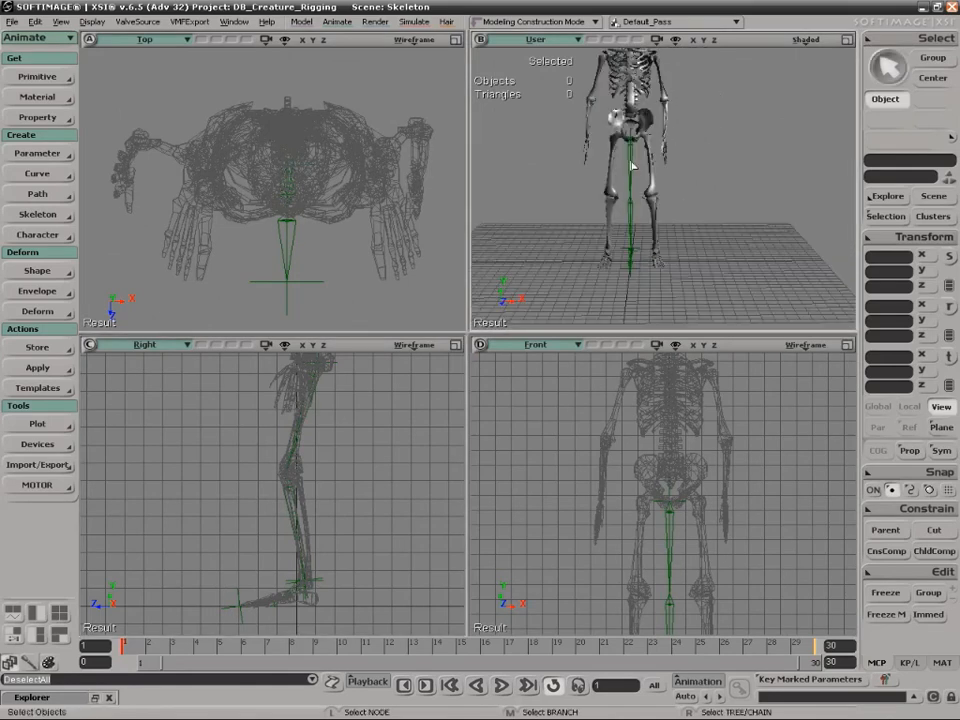
{"action": "key", "text": "s"}
{"action": "middle_click_drag", "start_coordinate": [812, 403], "coordinate": [754, 466]}
{"action": "left_click", "coordinate": [847, 345]}
{"action": "key", "text": "s"}
{"action": "left_click_drag", "start_coordinate": [527, 438], "coordinate": [564, 328]}
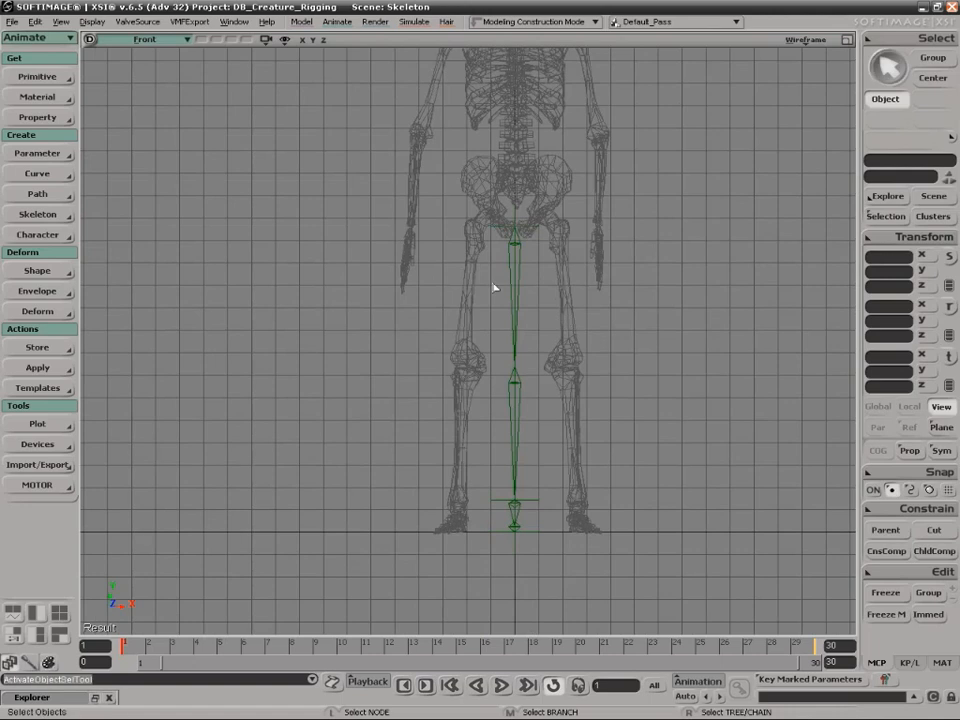
{"action": "right_click", "coordinate": [510, 289]}
{"action": "key", "text": "v"}
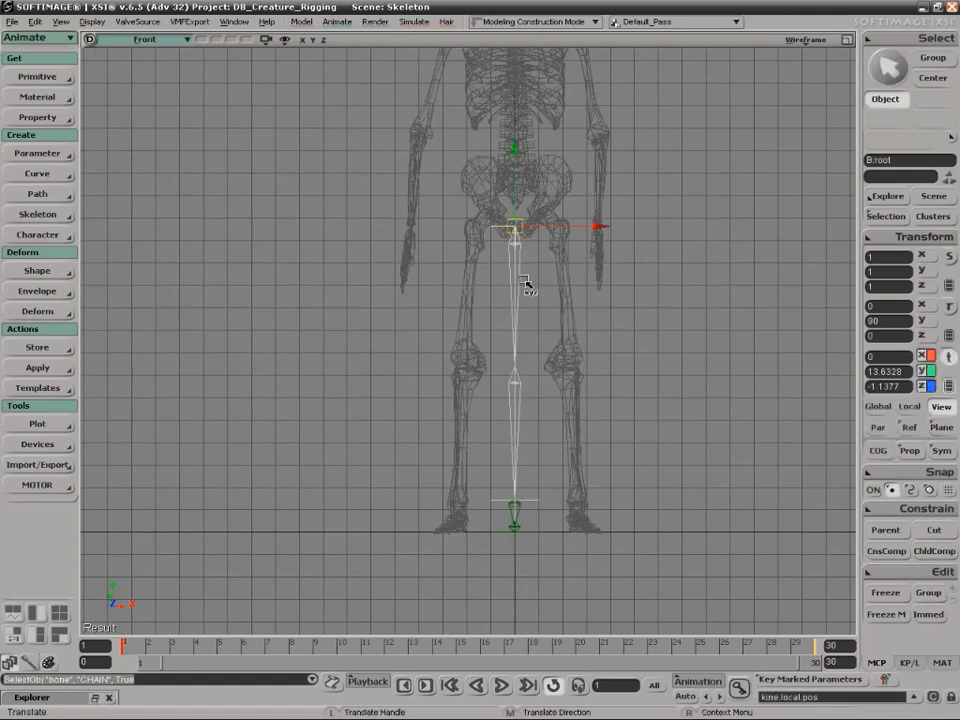
{"action": "mouse_move", "coordinate": [566, 226]}
{"action": "left_mouse_down"}
{"action": "mouse_move", "coordinate": [598, 230]}
{"action": "mouse_move", "coordinate": [553, 222]}
{"action": "mouse_move", "coordinate": [540, 238]}
{"action": "mouse_move", "coordinate": [564, 229]}
{"action": "mouse_move", "coordinate": [555, 227]}
{"action": "mouse_move", "coordinate": [564, 240]}
{"action": "mouse_move", "coordinate": [559, 227]}
{"action": "left_mouse_up"}
Move the leg chain's knee and ankle joints onto the skeleton's left knee and ankle with Move Joint.
{"action": "key", "text": "ctrl"}
{"action": "key", "text": "ctrl+j"}
{"action": "left_click_drag", "start_coordinate": [557, 368], "coordinate": [574, 369]}
{"action": "mouse_move", "coordinate": [557, 508]}
{"action": "left_mouse_down"}
{"action": "mouse_move", "coordinate": [582, 510]}
{"action": "mouse_move", "coordinate": [575, 503]}
{"action": "left_mouse_up"}
{"action": "left_click_drag", "start_coordinate": [522, 507], "coordinate": [582, 503]}
{"action": "key", "text": "s"}
{"action": "middle_click_drag", "start_coordinate": [538, 493], "coordinate": [527, 433]}
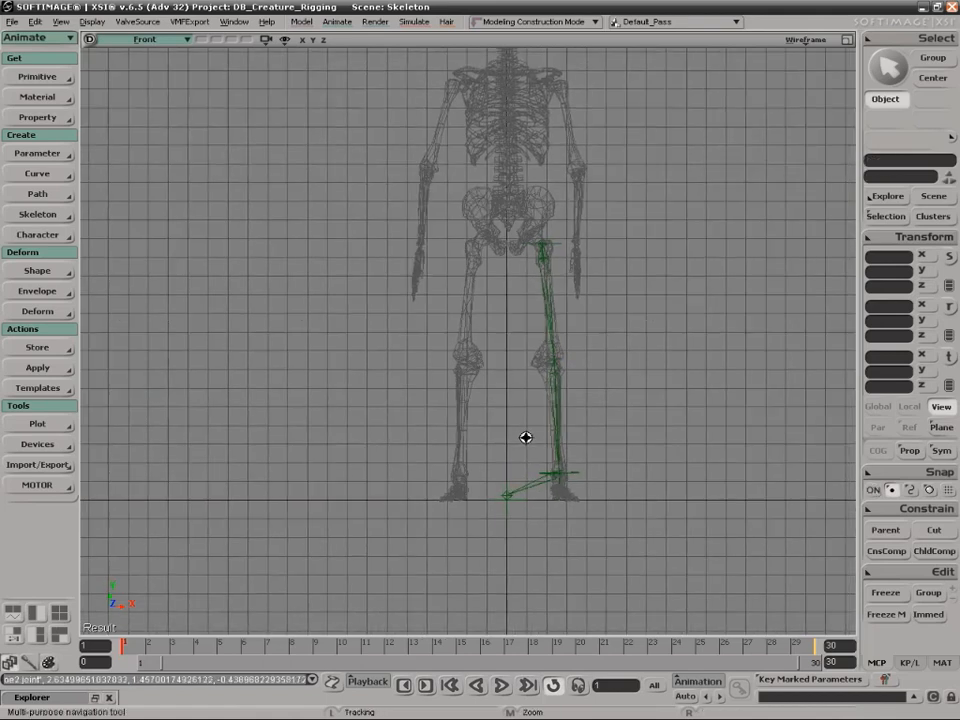
{"action": "key", "text": "ctrl+z"}
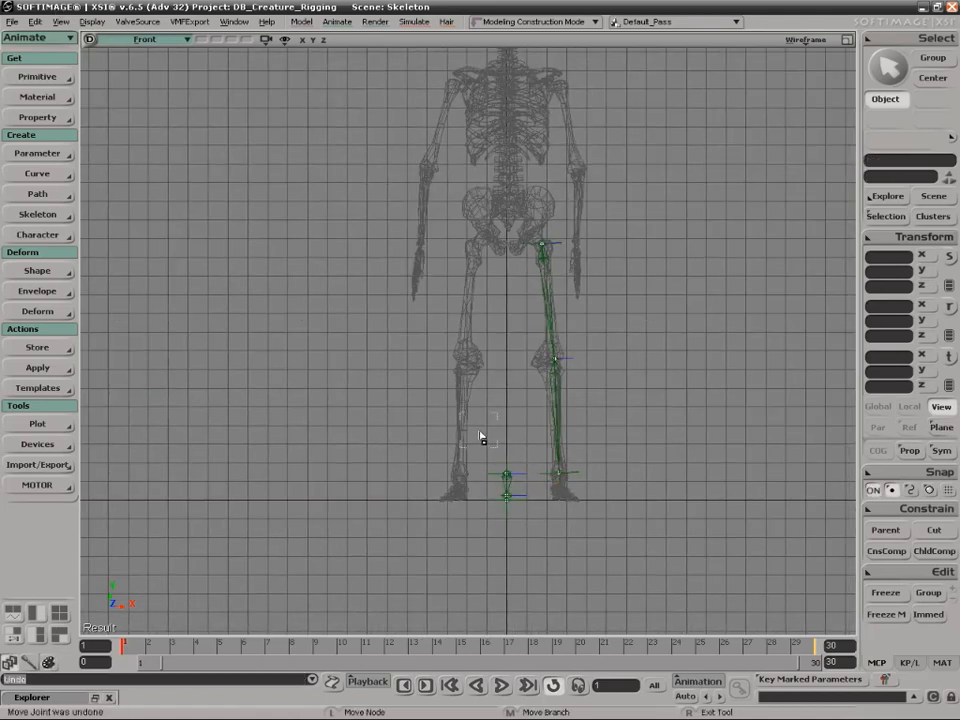
Translate the foot chain's root onto the leg chain's ankle effector, at about X 2.635, Y 1.457.
{"action": "key", "text": "space"}
{"action": "right_click", "coordinate": [521, 483]}
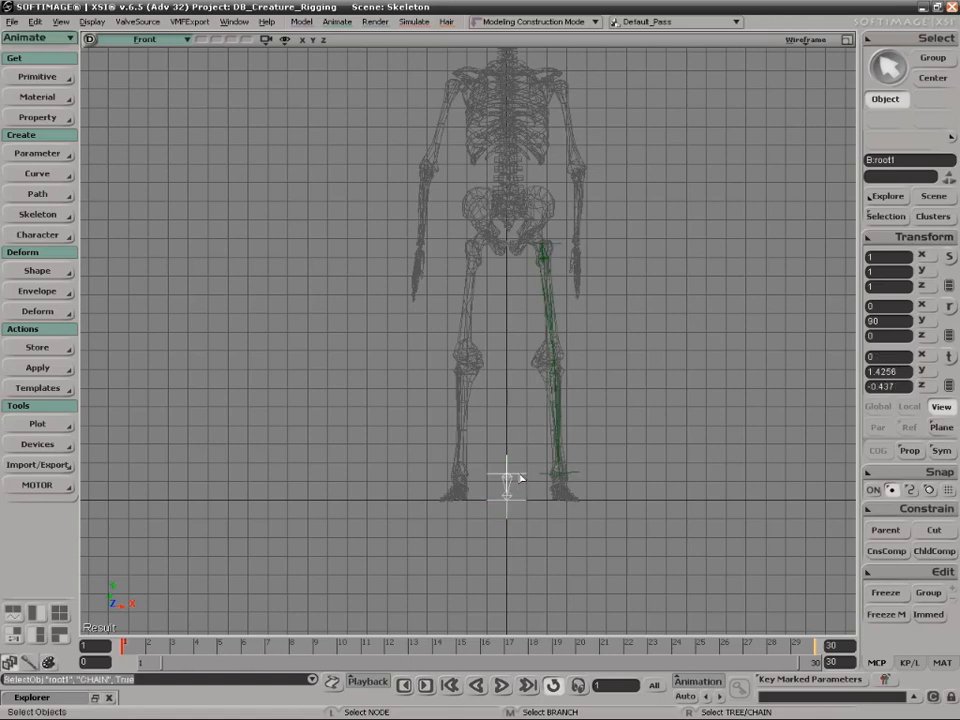
{"action": "left_click", "coordinate": [524, 483]}
{"action": "key", "text": "v"}
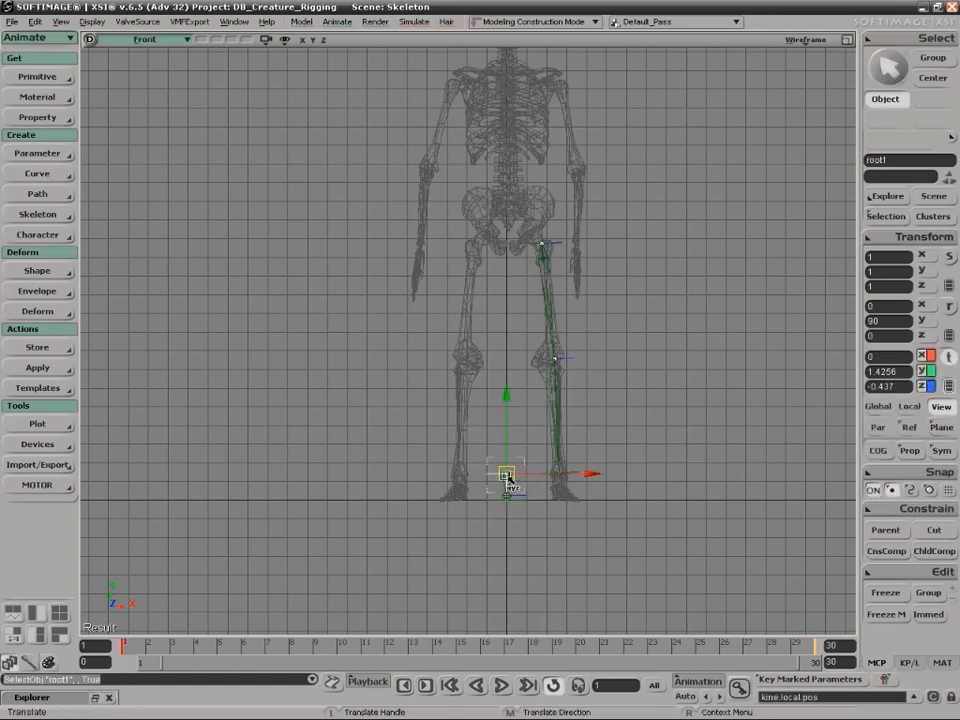
{"action": "left_click_drag", "start_coordinate": [514, 487], "coordinate": [566, 483]}
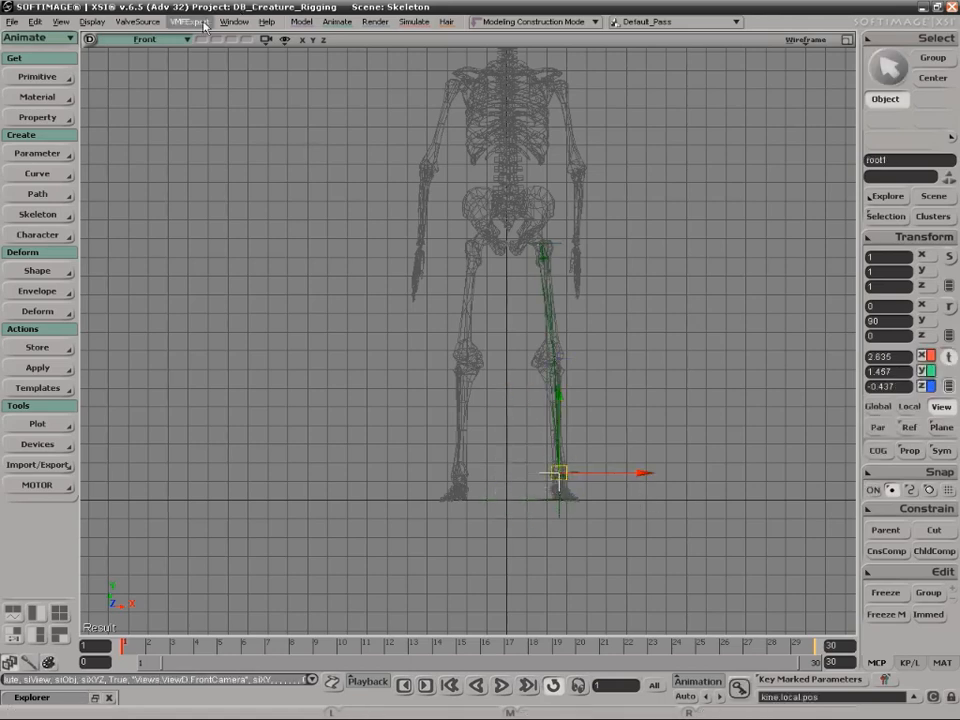
Examine the foot chain's alignment with the foot from the Top view, and switch to the User view.
{"action": "left_click", "coordinate": [145, 39]}
{"action": "left_click", "coordinate": [199, 119]}
{"action": "key", "text": "a"}
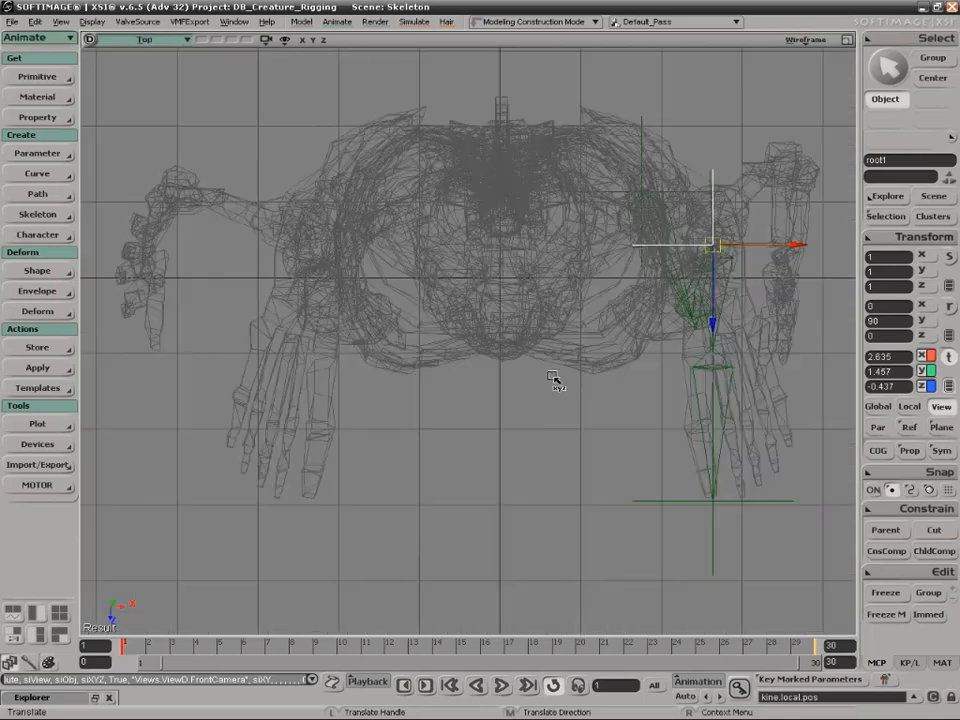
{"action": "key", "text": "s"}
{"action": "left_click_drag", "start_coordinate": [594, 403], "coordinate": [492, 399]}
{"action": "left_click", "coordinate": [145, 39]}
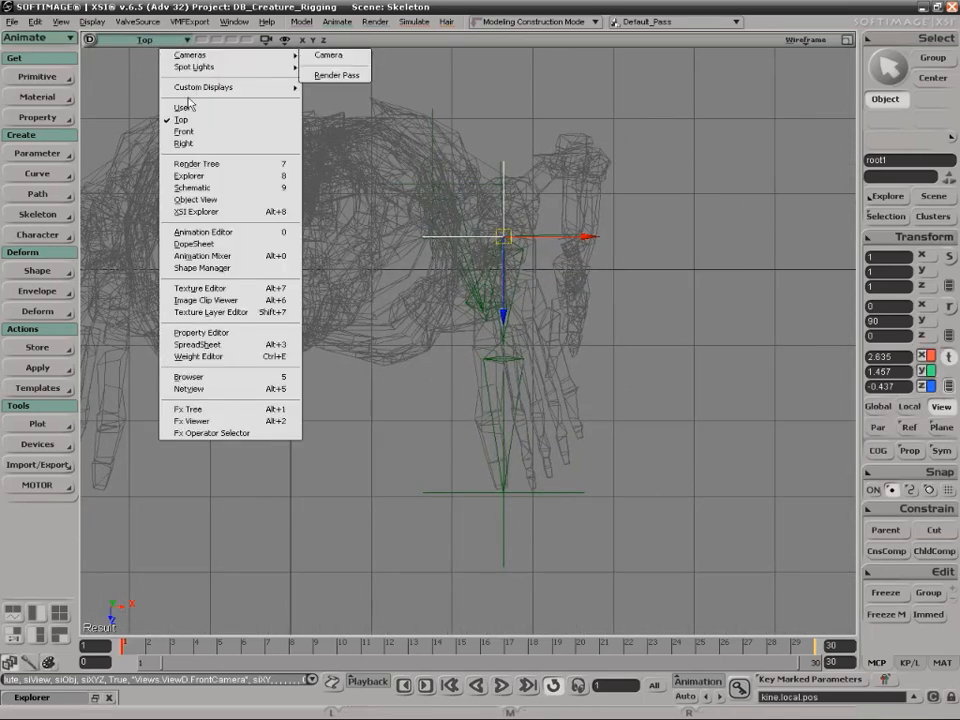
{"action": "left_click", "coordinate": [188, 105]}
Rotate the foot chain's root to about 98.9 degrees in Y so the chain follows the foot, and clear the selection.
{"action": "key", "text": "f"}
{"action": "key", "text": "s"}
{"action": "right_click_drag", "start_coordinate": [555, 399], "coordinate": [624, 272]}
{"action": "key", "text": "v"}
{"action": "key", "text": "c"}
{"action": "left_click_drag", "start_coordinate": [549, 233], "coordinate": [561, 234]}
{"action": "key", "text": "s"}
{"action": "right_click_drag", "start_coordinate": [561, 234], "coordinate": [500, 231]}
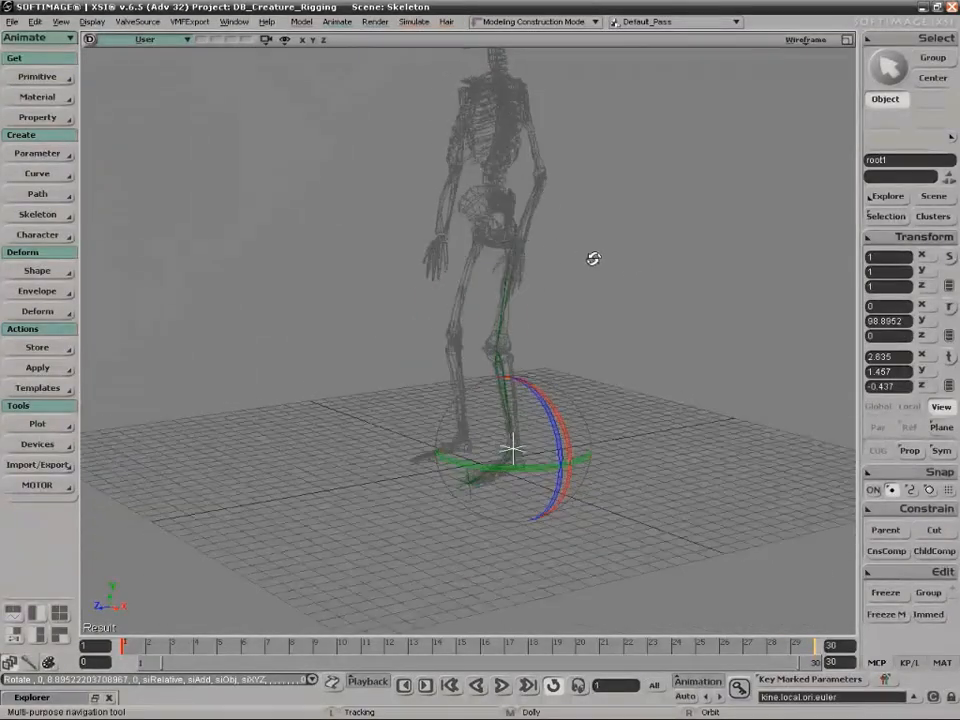
{"action": "right_click_drag", "start_coordinate": [651, 264], "coordinate": [626, 253]}
{"action": "key", "text": "space"}
{"action": "left_click", "coordinate": [669, 285]}
{"action": "key", "text": "s"}
{"action": "left_click_drag", "start_coordinate": [626, 253], "coordinate": [629, 297]}
{"action": "right_click_drag", "start_coordinate": [629, 297], "coordinate": [626, 309]}
{"action": "key", "text": "space"}
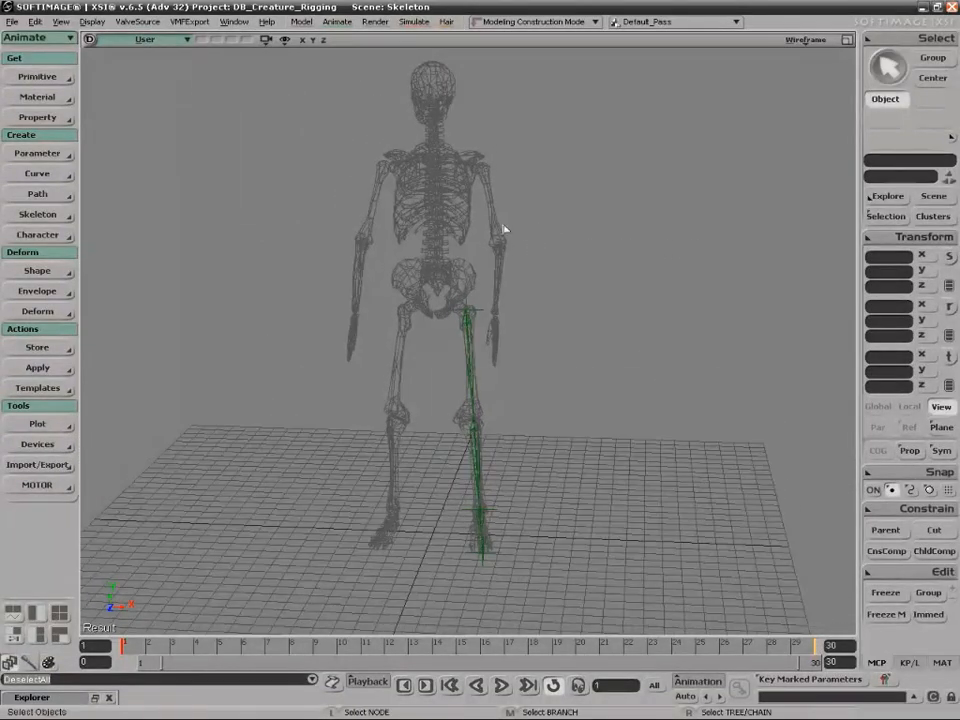
Draw a two-bone 2D chain down the skeleton's left arm in the Front view, from the shoulder through the elbow to the wrist.
{"action": "left_click", "coordinate": [140, 39]}
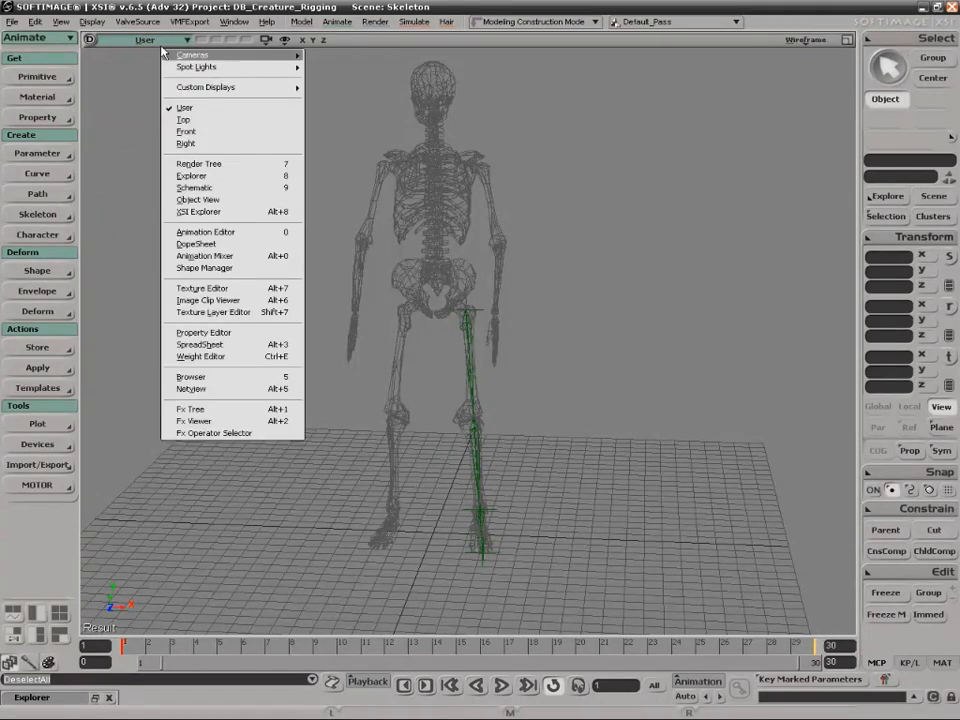
{"action": "left_click", "coordinate": [153, 127]}
{"action": "key", "text": "z"}
{"action": "left_click_drag", "start_coordinate": [372, 234], "coordinate": [274, 423]}
{"action": "key", "text": "shift+z"}
{"action": "left_click_drag", "start_coordinate": [304, 219], "coordinate": [620, 543]}
{"action": "key", "text": "z"}
{"action": "left_click_drag", "start_coordinate": [581, 459], "coordinate": [577, 479]}
{"action": "key", "text": "g"}
{"action": "key", "text": "z"}
{"action": "left_click_drag", "start_coordinate": [568, 343], "coordinate": [626, 360]}
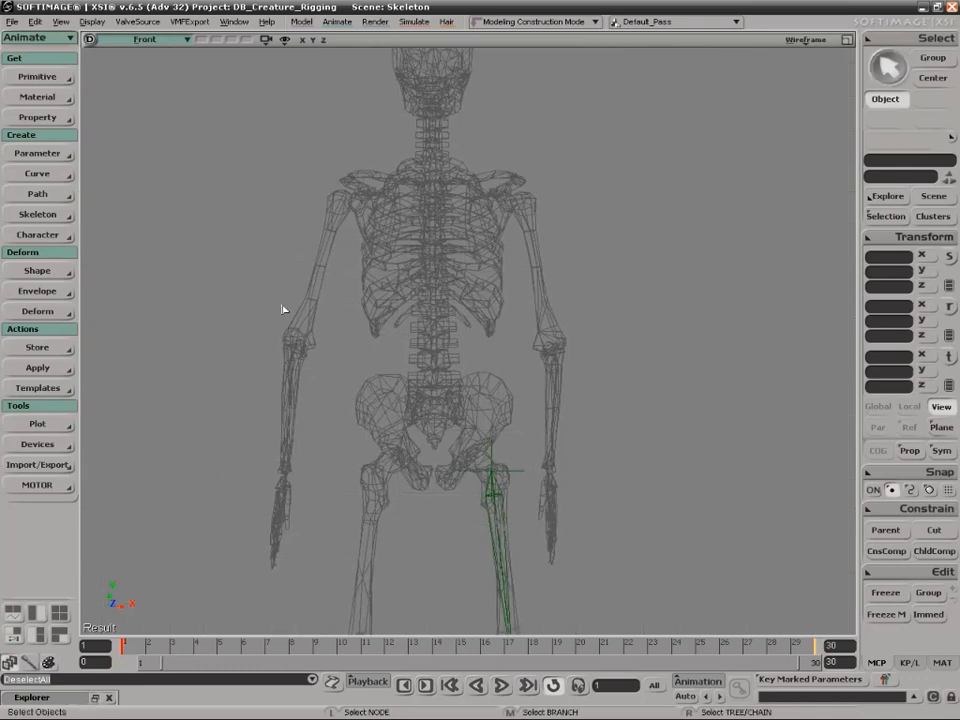
{"action": "left_click", "coordinate": [38, 214]}
{"action": "left_click", "coordinate": [140, 214]}
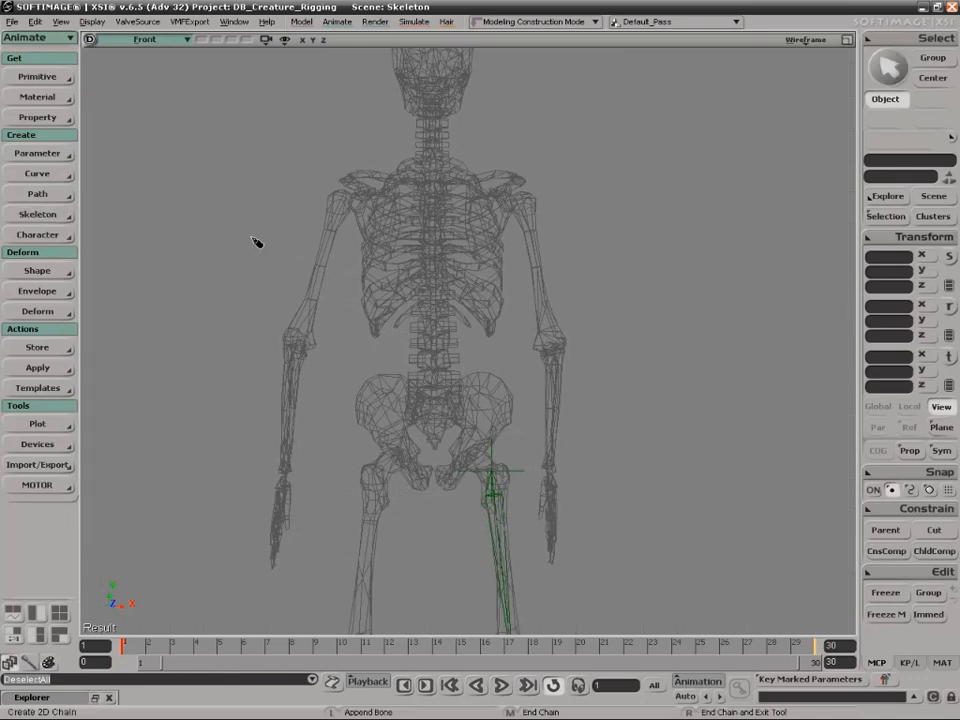
{"action": "left_click", "coordinate": [523, 207]}
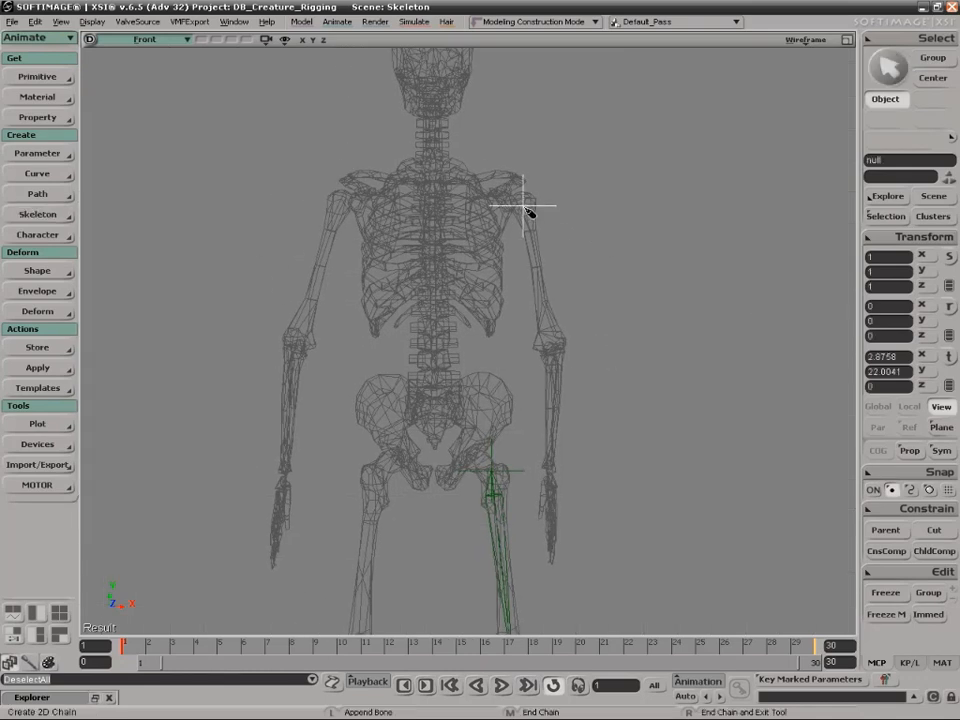
{"action": "left_click", "coordinate": [557, 353]}
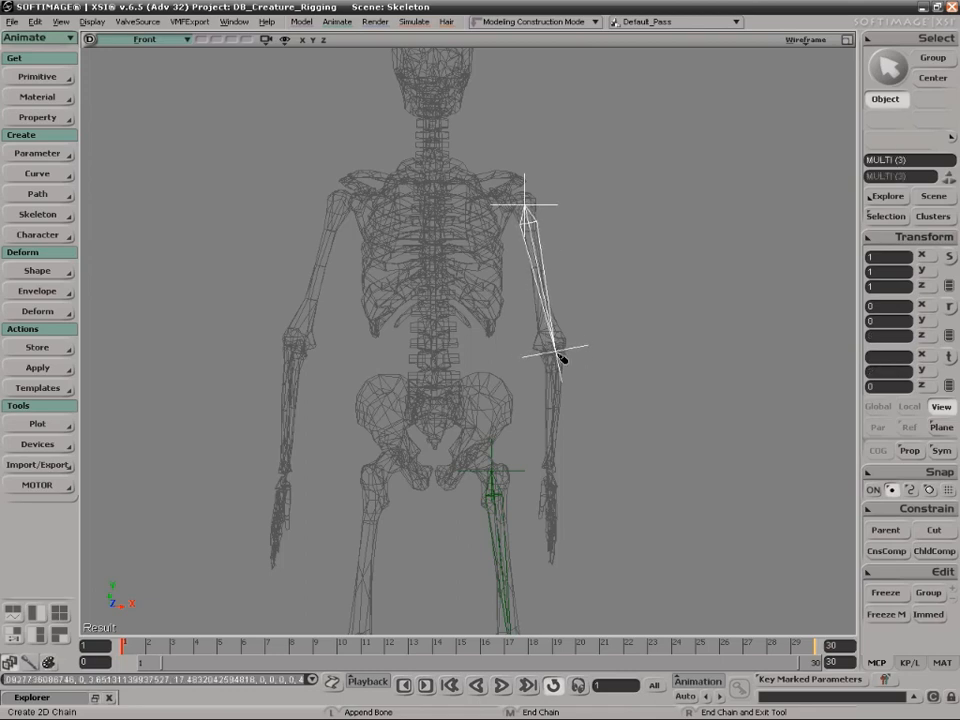
{"action": "left_click", "coordinate": [554, 475]}
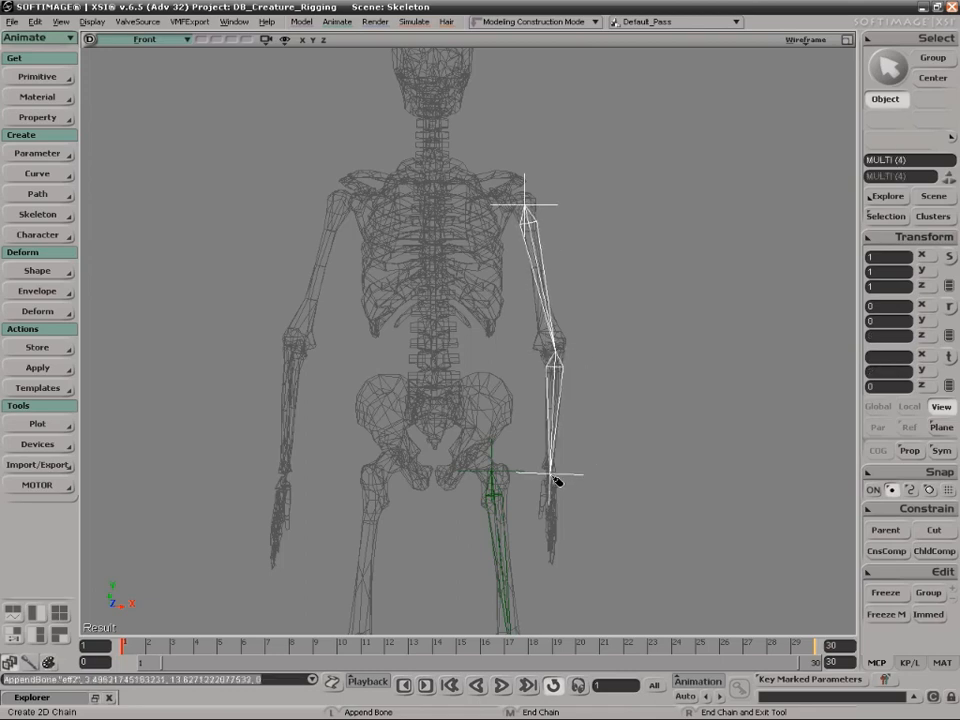
{"action": "middle_click", "coordinate": [585, 497]}
Draw a one-bone 2D chain for the left hand, snapped to the arm chain's wrist and ending at the fingertips, and clear the selection.
{"action": "left_click", "coordinate": [557, 482]}
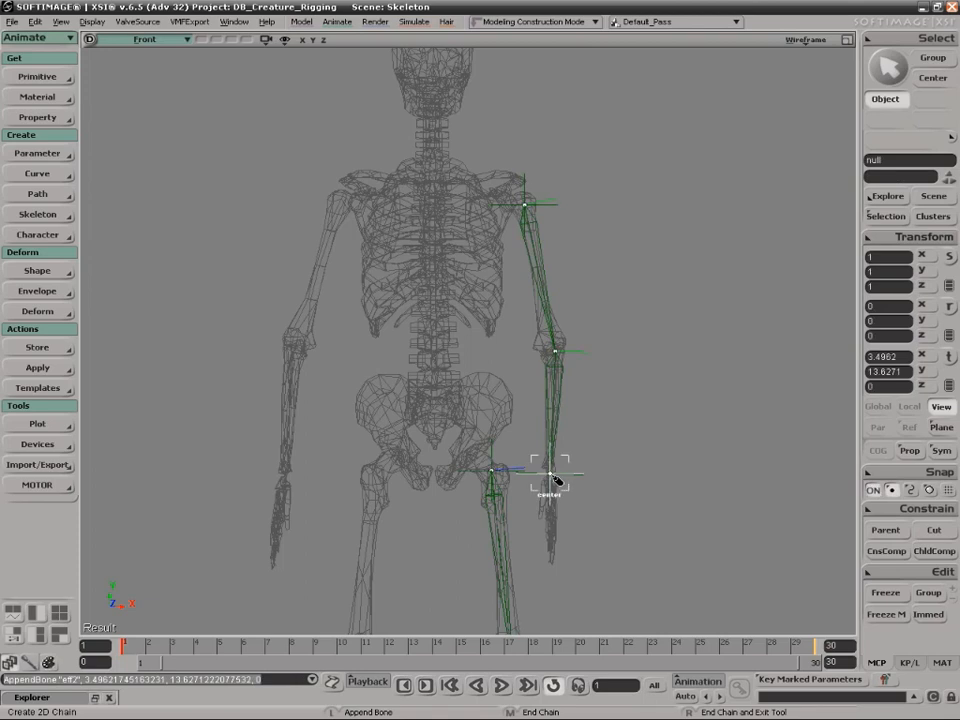
{"action": "left_click", "coordinate": [553, 567]}
{"action": "right_click", "coordinate": [602, 542]}
{"action": "left_click", "coordinate": [650, 468]}
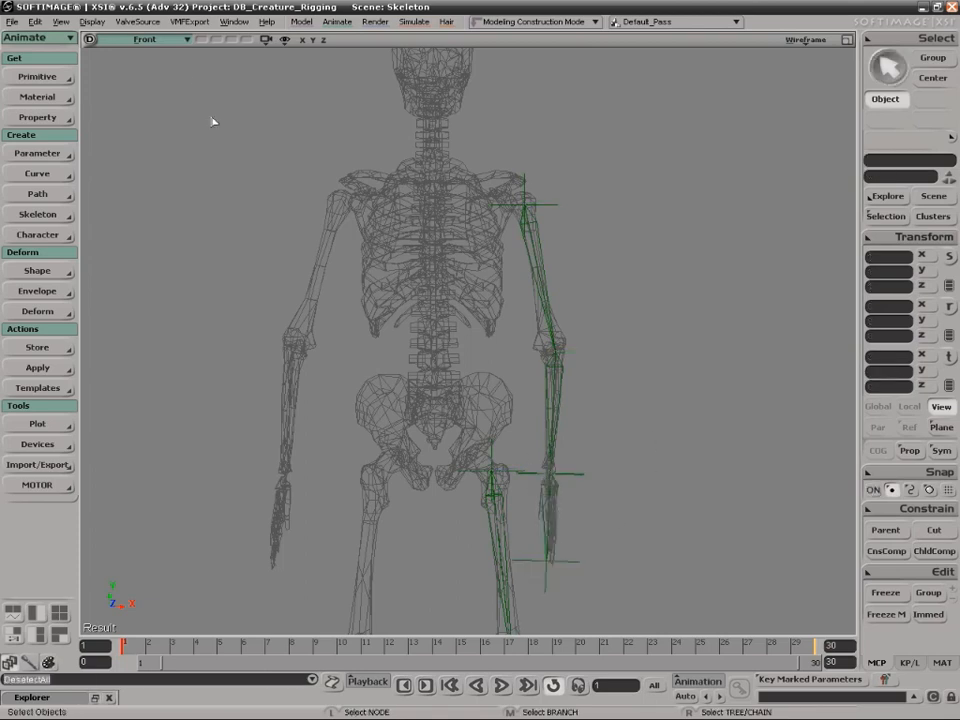
Move the arm chain's shoulder joint back toward the left shoulder in the User view with Move Joint, to about Z -0.418.
{"action": "left_click", "coordinate": [145, 39]}
{"action": "left_click", "coordinate": [190, 105]}
{"action": "key", "text": "s"}
{"action": "right_click_drag", "start_coordinate": [535, 255], "coordinate": [427, 255]}
{"action": "middle_click_drag", "start_coordinate": [427, 255], "coordinate": [411, 332]}
{"action": "left_click_drag", "start_coordinate": [411, 332], "coordinate": [355, 424]}
{"action": "right_click_drag", "start_coordinate": [355, 424], "coordinate": [381, 398]}
{"action": "key", "text": "ctrl+j"}
{"action": "key", "text": "s"}
{"action": "right_click_drag", "start_coordinate": [450, 335], "coordinate": [484, 343]}
{"action": "key", "text": "s"}
{"action": "right_click_drag", "start_coordinate": [390, 333], "coordinate": [506, 319]}
{"action": "left_click_drag", "start_coordinate": [476, 303], "coordinate": [517, 304], "text": "ctrl"}
{"action": "key", "text": "s"}
{"action": "right_click_drag", "start_coordinate": [505, 305], "coordinate": [673, 236]}
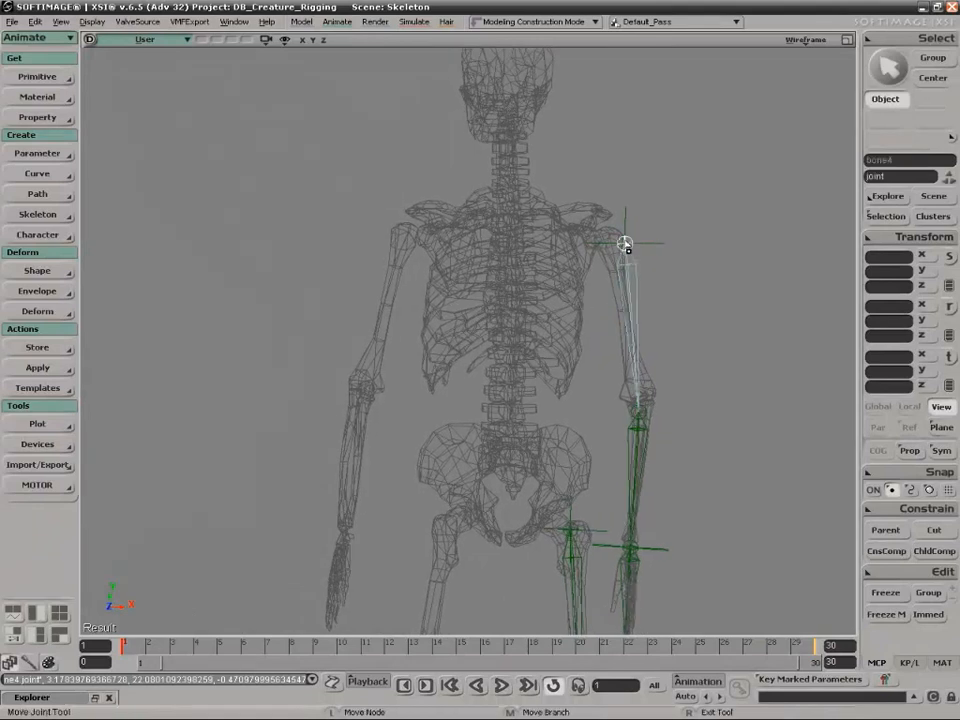
{"action": "key", "text": "s"}
{"action": "right_click_drag", "start_coordinate": [608, 246], "coordinate": [625, 290]}
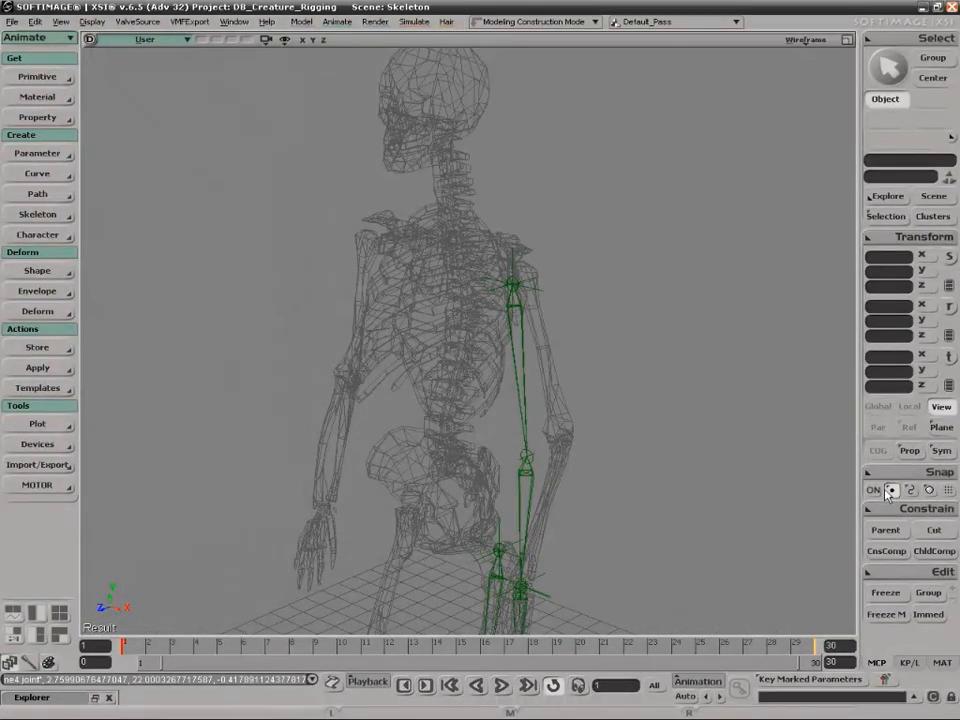
{"action": "right_click", "coordinate": [896, 492]}
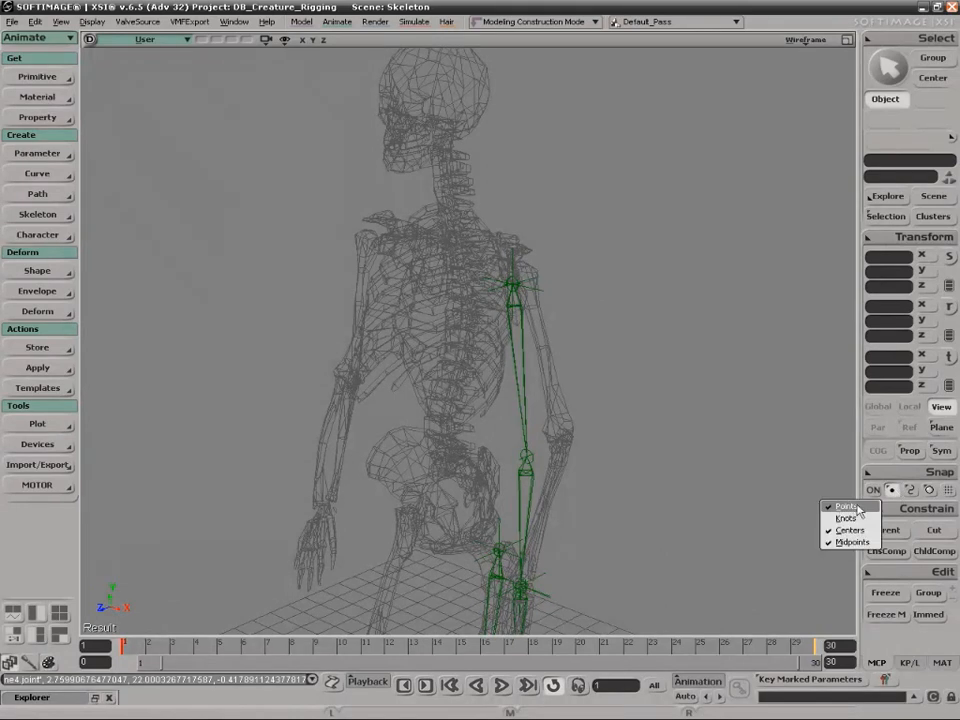
{"action": "right_click", "coordinate": [894, 473]}
{"action": "left_click", "coordinate": [893, 473]}
{"action": "left_click", "coordinate": [894, 473]}
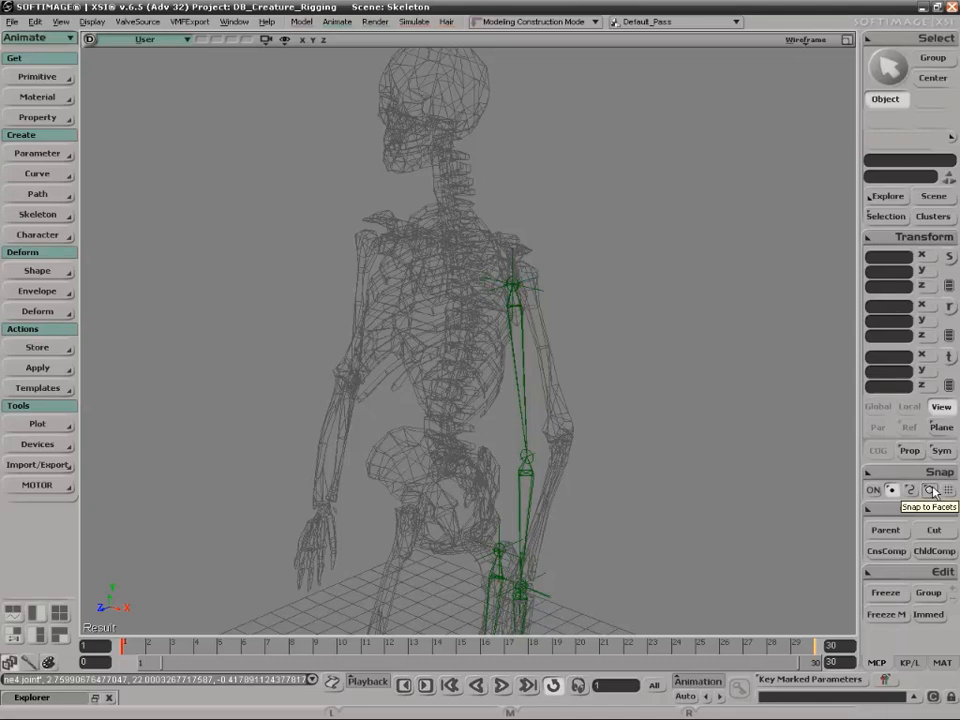
Refine the arm chain's shoulder joint inside the left upper arm bone's head with Move Joint, to about Y 22.116, Z -0.78.
{"action": "key", "text": "s"}
{"action": "middle_click_drag", "start_coordinate": [648, 355], "coordinate": [628, 390]}
{"action": "mouse_move", "coordinate": [628, 390]}
{"action": "right_mouse_down"}
{"action": "mouse_move", "coordinate": [600, 409]}
{"action": "mouse_move", "coordinate": [617, 386]}
{"action": "right_mouse_up"}
{"action": "middle_click_drag", "start_coordinate": [617, 386], "coordinate": [600, 440]}
{"action": "right_click_drag", "start_coordinate": [600, 440], "coordinate": [577, 466]}
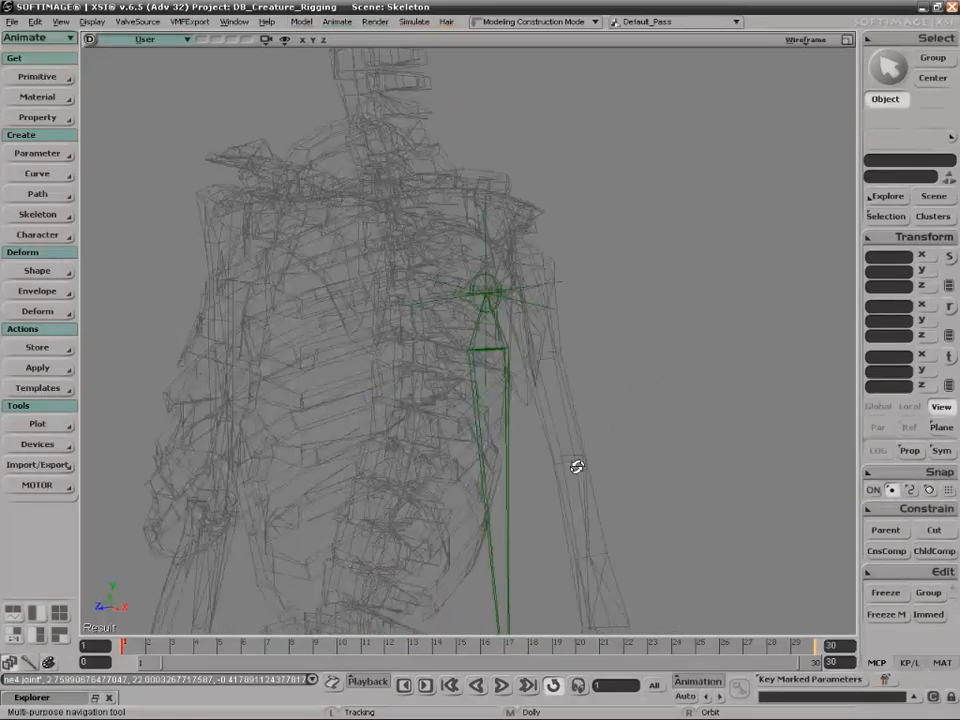
{"action": "key", "text": "space"}
{"action": "key", "text": "s"}
{"action": "mouse_move", "coordinate": [514, 321]}
{"action": "right_mouse_down"}
{"action": "mouse_move", "coordinate": [512, 339]}
{"action": "mouse_move", "coordinate": [478, 326]}
{"action": "mouse_move", "coordinate": [495, 319]}
{"action": "right_mouse_up"}
{"action": "key", "text": "ctrl+j"}
{"action": "left_click_drag", "start_coordinate": [495, 320], "coordinate": [532, 320]}
{"action": "key", "text": "s"}
{"action": "right_click_drag", "start_coordinate": [596, 391], "coordinate": [560, 365]}
{"action": "key", "text": "ctrl+j"}
{"action": "left_click", "coordinate": [640, 242]}
{"action": "left_click_drag", "start_coordinate": [640, 244], "coordinate": [608, 236]}
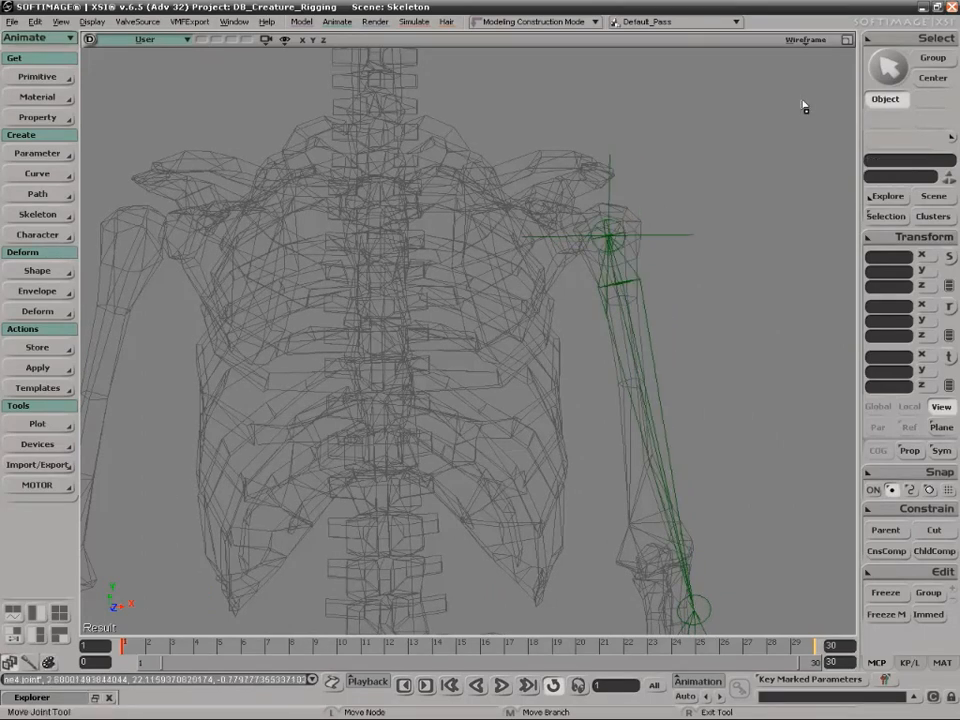
Set the User view to Textured display and enable XRay Mode in its camera display options.
{"action": "left_click", "coordinate": [806, 40]}
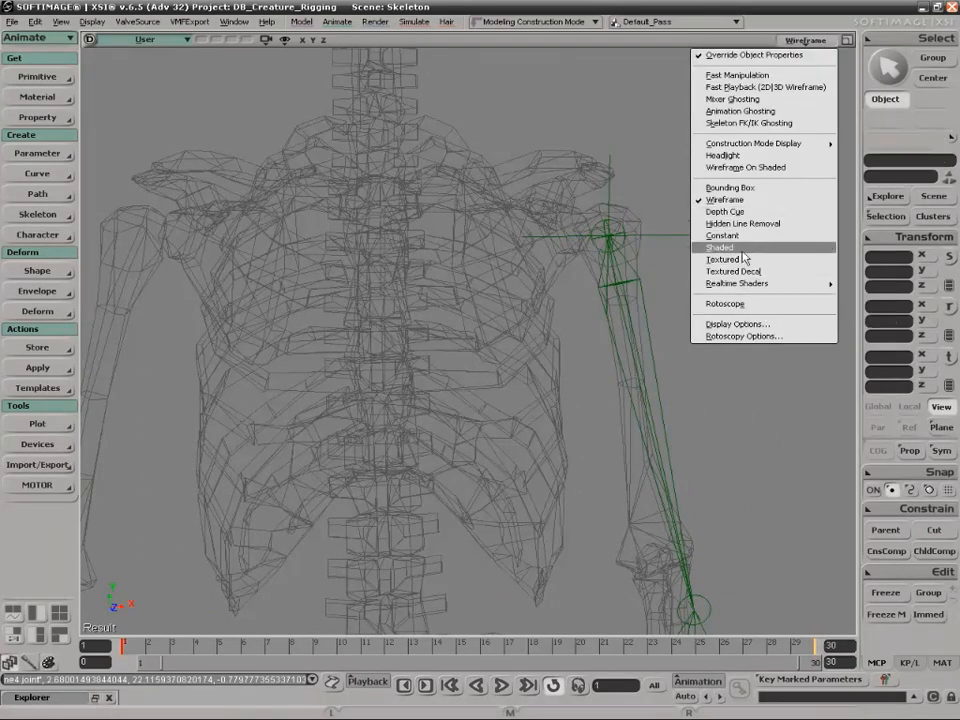
{"action": "left_click", "coordinate": [743, 260]}
{"action": "right_click_drag", "start_coordinate": [740, 225], "coordinate": [711, 232]}
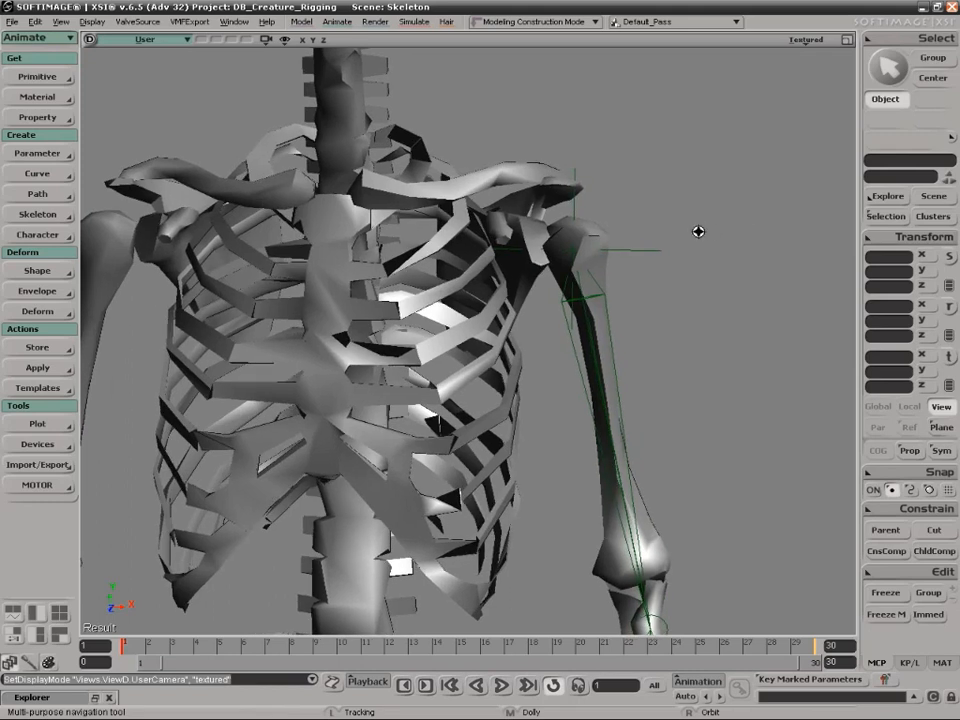
{"action": "left_click", "coordinate": [811, 41]}
{"action": "left_click", "coordinate": [770, 325]}
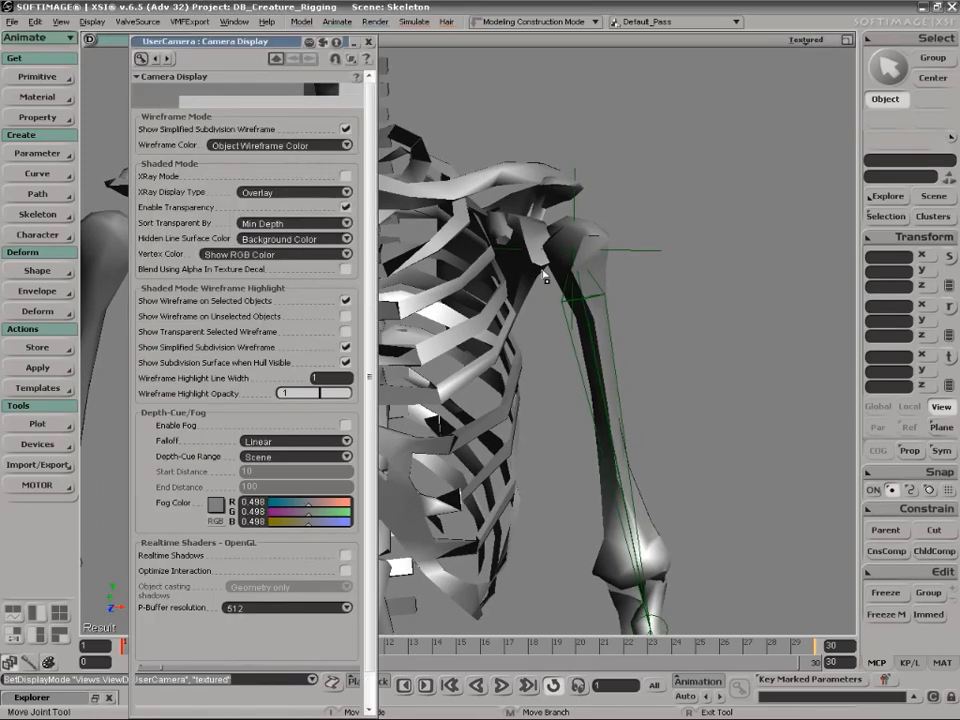
{"action": "left_click", "coordinate": [368, 42]}
{"action": "left_click", "coordinate": [811, 41]}
{"action": "left_click", "coordinate": [724, 325]}
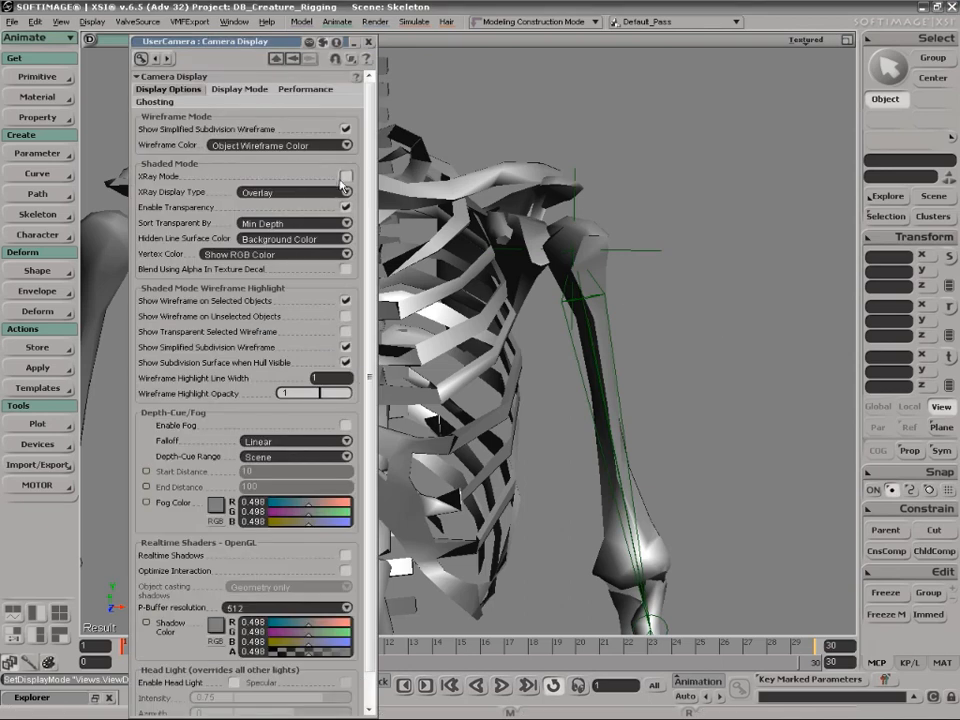
{"action": "left_click", "coordinate": [433, 209]}
{"action": "key", "text": "s"}
{"action": "mouse_move", "coordinate": [632, 291]}
{"action": "right_mouse_down"}
{"action": "mouse_move", "coordinate": [606, 296]}
{"action": "mouse_move", "coordinate": [651, 287]}
{"action": "mouse_move", "coordinate": [621, 294]}
{"action": "mouse_move", "coordinate": [636, 293]}
{"action": "right_mouse_up"}
{"action": "left_click", "coordinate": [370, 43]}
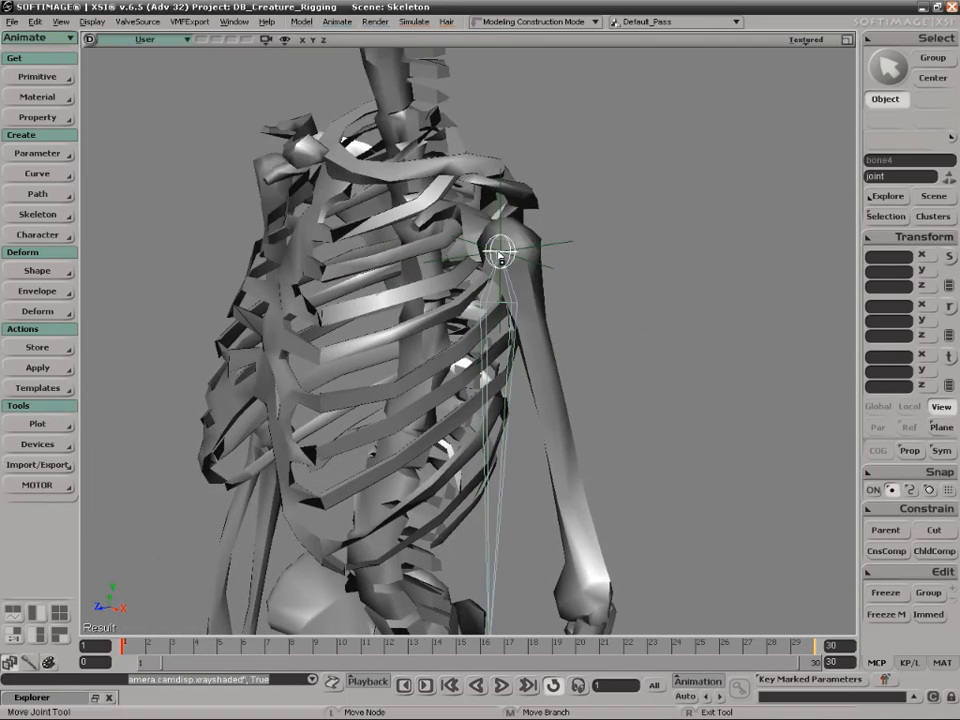
Move the arm chain's elbow joint onto the skeleton's left elbow with Move Joint, to about X 3.485, Y 17.636, Z -1.641.
{"action": "key", "text": "s"}
{"action": "right_click_drag", "start_coordinate": [521, 248], "coordinate": [538, 360]}
{"action": "middle_click_drag", "start_coordinate": [538, 360], "coordinate": [553, 208]}
{"action": "key", "text": "s"}
{"action": "right_click_drag", "start_coordinate": [508, 379], "coordinate": [540, 407]}
{"action": "key", "text": "s"}
{"action": "right_click_drag", "start_coordinate": [455, 393], "coordinate": [434, 394]}
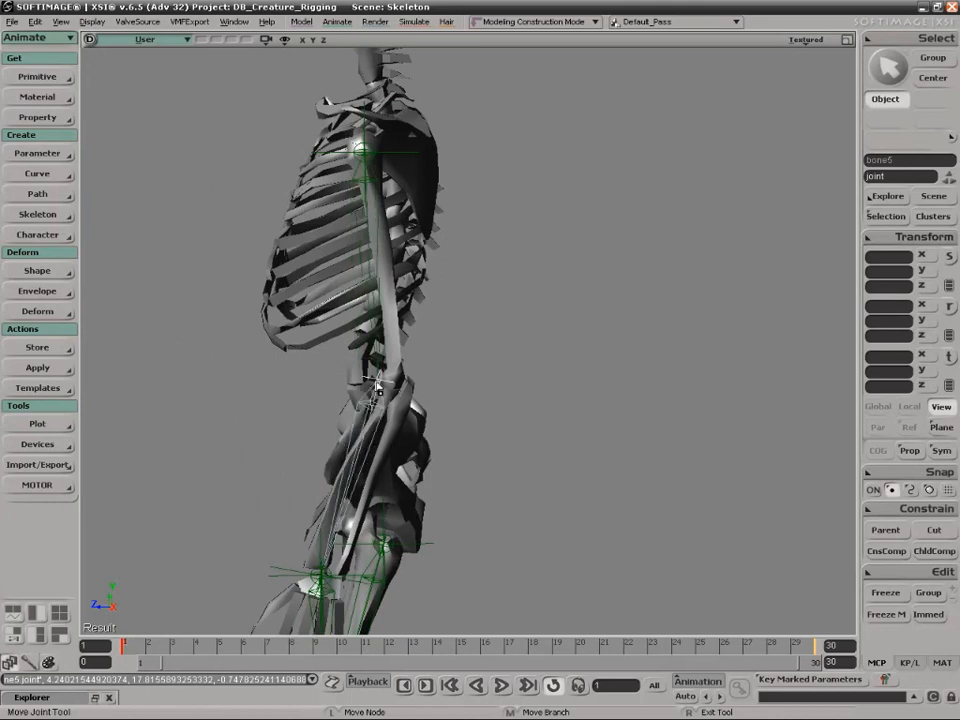
{"action": "key", "text": "s"}
{"action": "right_click_drag", "start_coordinate": [398, 384], "coordinate": [580, 389]}
{"action": "left_click_drag", "start_coordinate": [578, 376], "coordinate": [538, 382]}
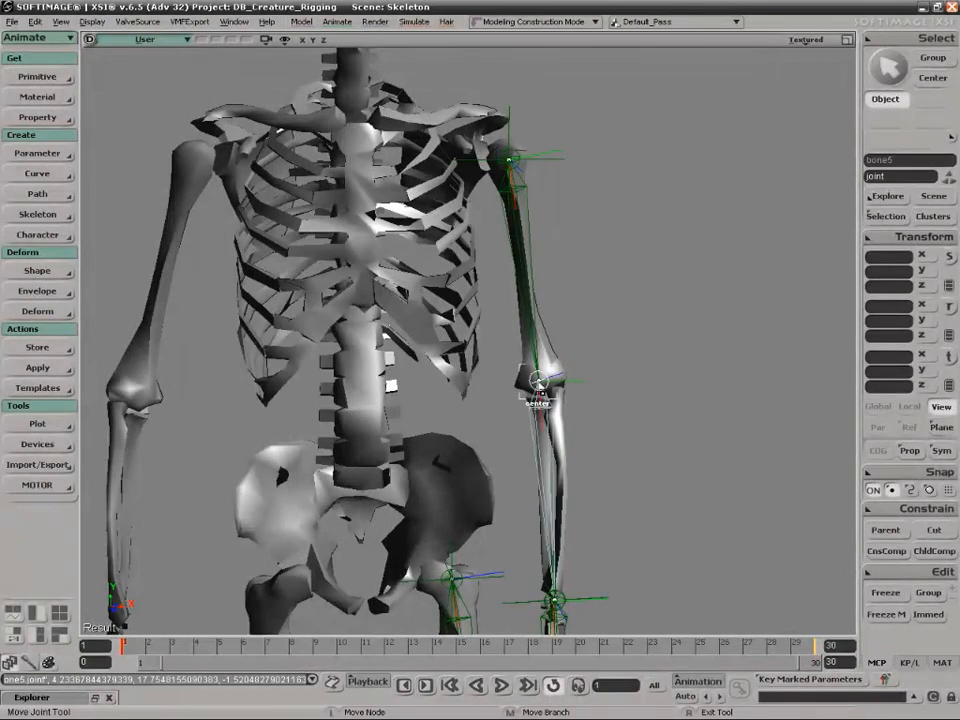
Move the hand chain's effector along the left hand's fingers to about X 3.78, Y 11.078, Z 0.452, and clear the selection.
{"action": "key", "text": "s"}
{"action": "right_click_drag", "start_coordinate": [583, 377], "coordinate": [666, 279]}
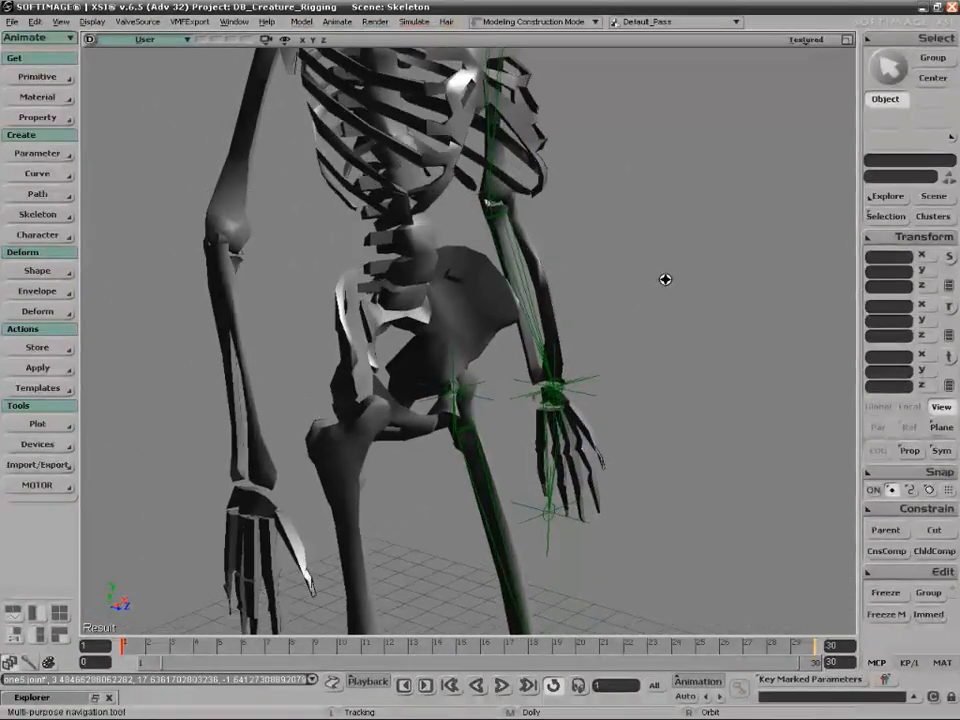
{"action": "key", "text": "s"}
{"action": "right_click_drag", "start_coordinate": [579, 504], "coordinate": [427, 518]}
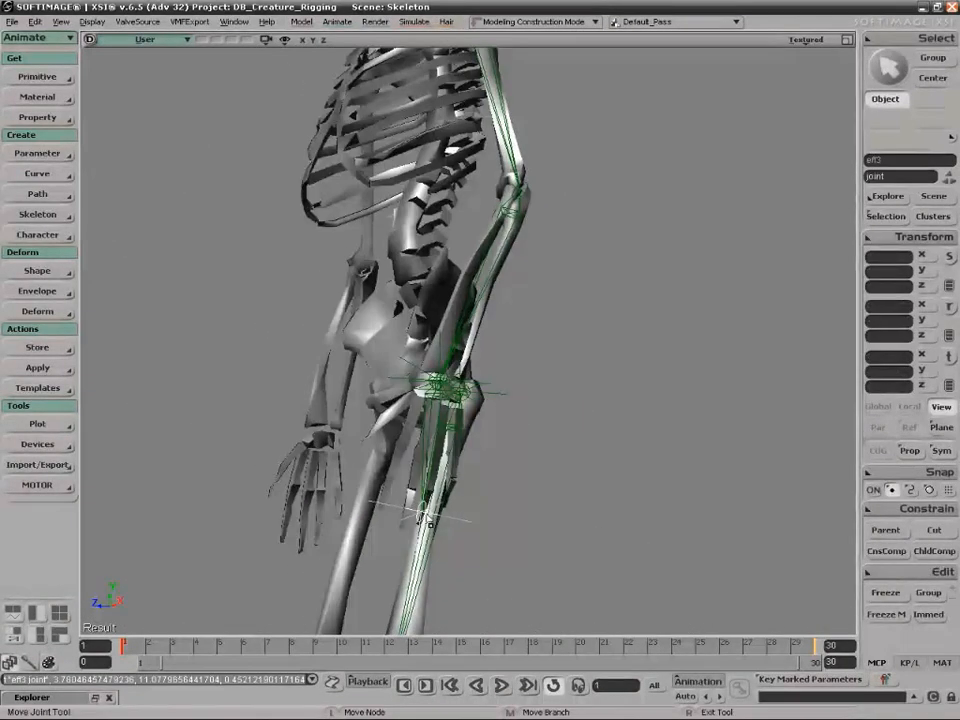
{"action": "key", "text": "s"}
{"action": "middle_click_drag", "start_coordinate": [442, 509], "coordinate": [583, 321]}
{"action": "right_click_drag", "start_coordinate": [583, 321], "coordinate": [648, 322]}
{"action": "key", "text": "space"}
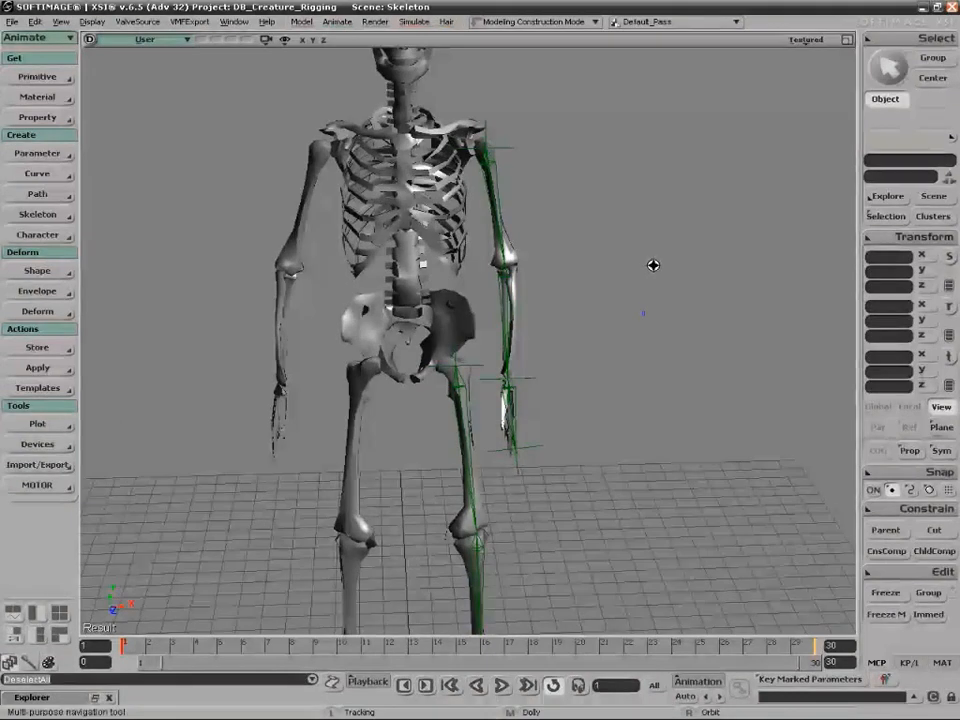
Draw a one-bone 2D clavicle chain in the Front view, from beside the upper spine to the left arm chain's shoulder joint.
{"action": "key", "text": "s"}
{"action": "left_click_drag", "start_coordinate": [661, 272], "coordinate": [664, 272]}
{"action": "right_click_drag", "start_coordinate": [664, 272], "coordinate": [656, 223]}
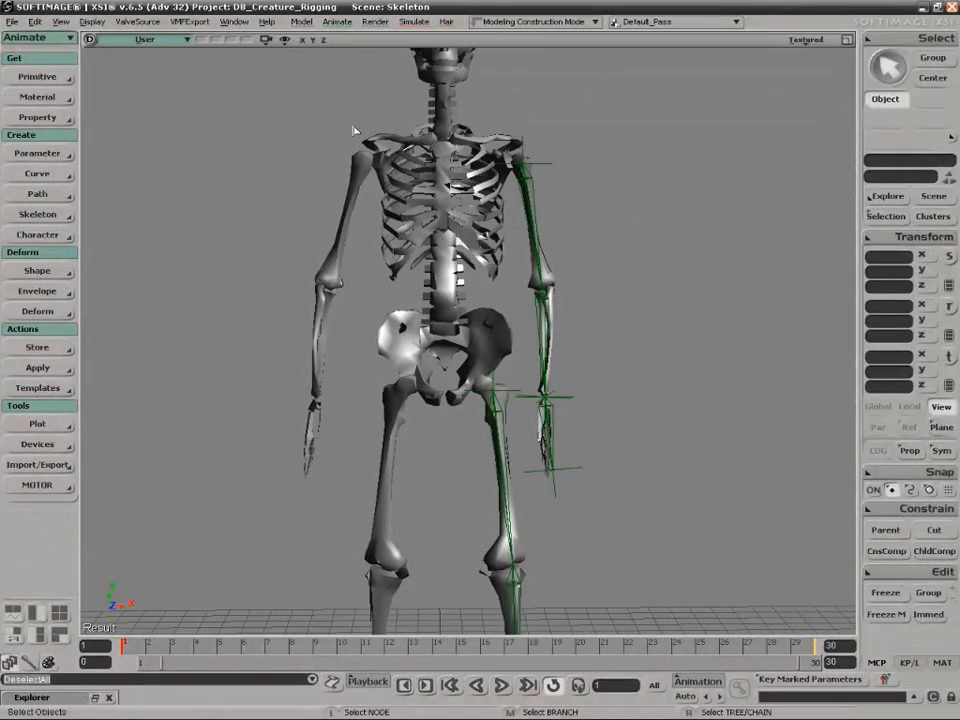
{"action": "left_click", "coordinate": [152, 42]}
{"action": "left_click", "coordinate": [197, 137]}
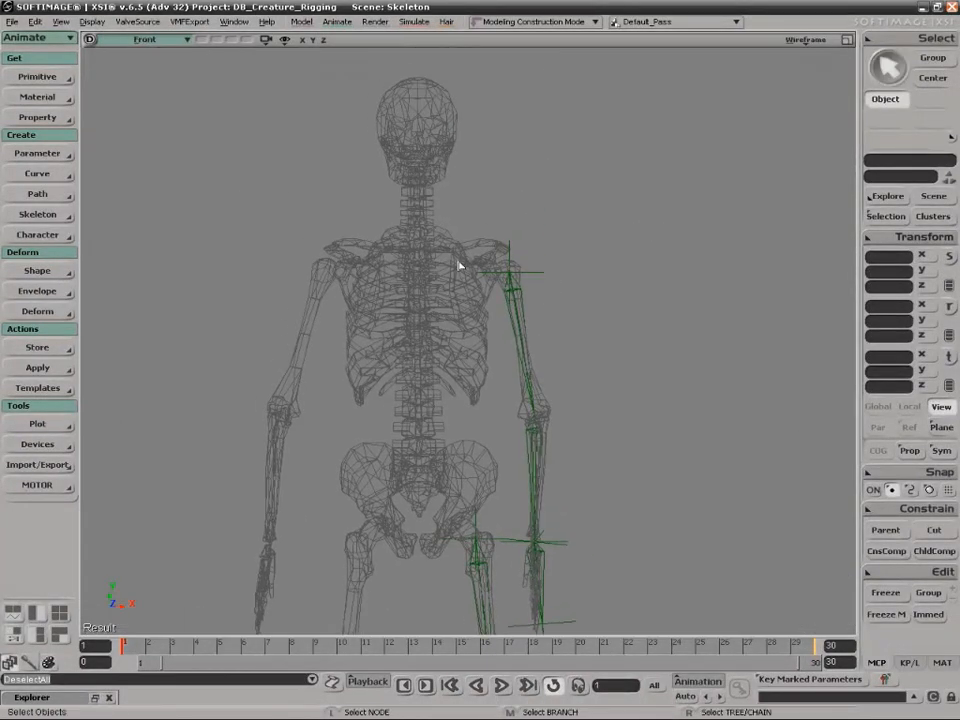
{"action": "left_click", "coordinate": [40, 214]}
{"action": "left_click", "coordinate": [132, 214]}
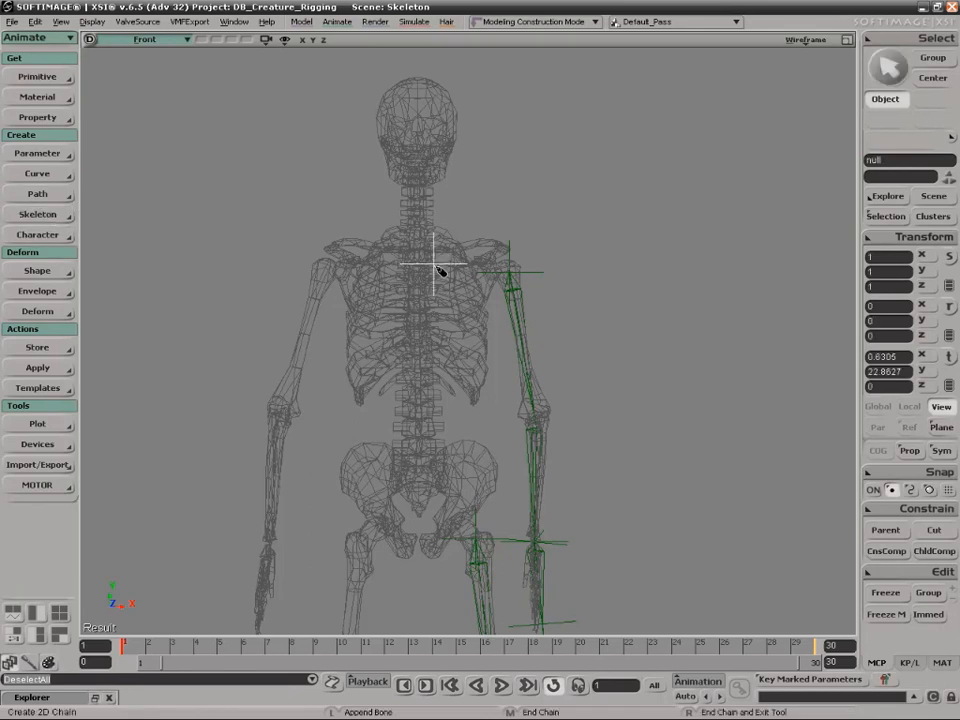
{"action": "left_click", "coordinate": [513, 276], "text": "ctrl"}
{"action": "key", "text": "space"}
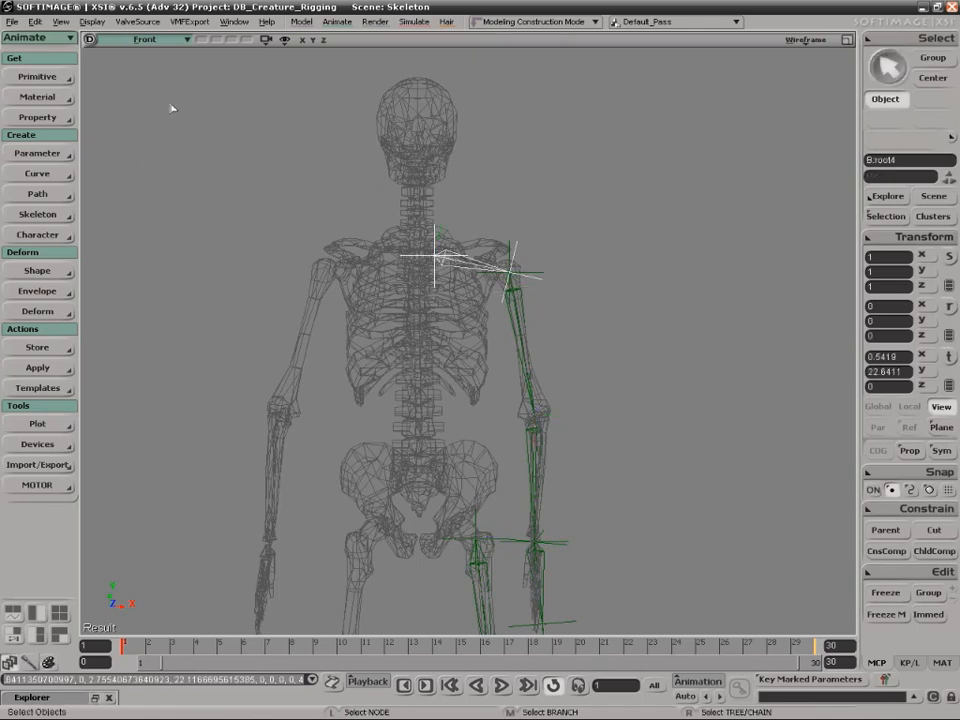
Translate the clavicle chain's root back to about -0.946 in Z in the User view.
{"action": "middle_click", "coordinate": [161, 42]}
{"action": "key", "text": "s"}
{"action": "right_click_drag", "start_coordinate": [356, 190], "coordinate": [338, 320]}
{"action": "left_click_drag", "start_coordinate": [338, 320], "coordinate": [332, 390]}
{"action": "middle_click_drag", "start_coordinate": [332, 390], "coordinate": [300, 318]}
{"action": "key", "text": "v"}
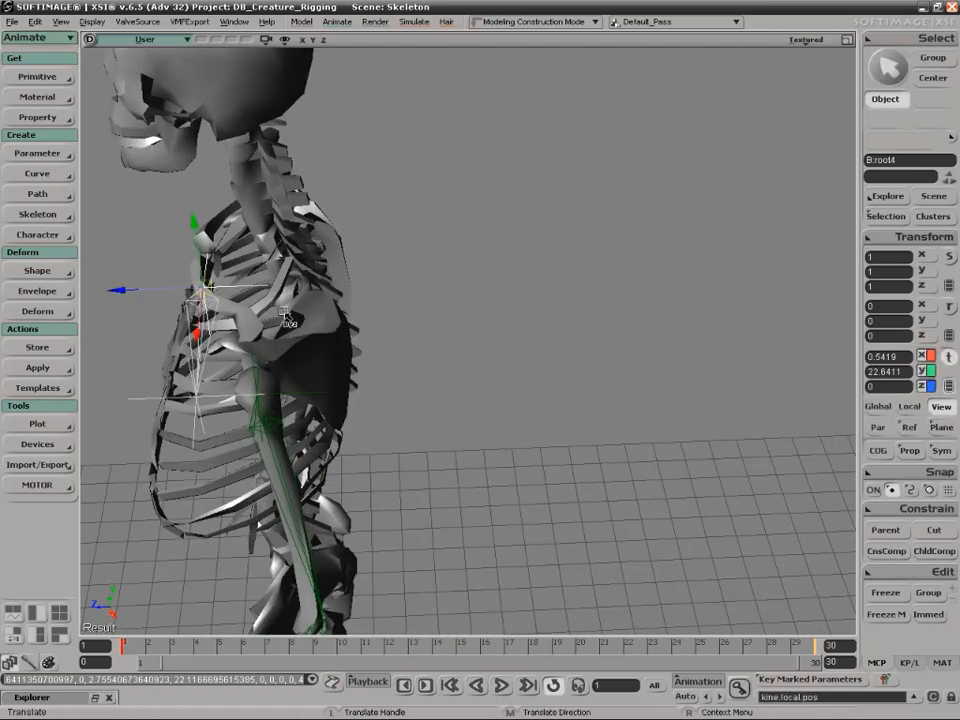
{"action": "left_click_drag", "start_coordinate": [188, 284], "coordinate": [257, 287]}
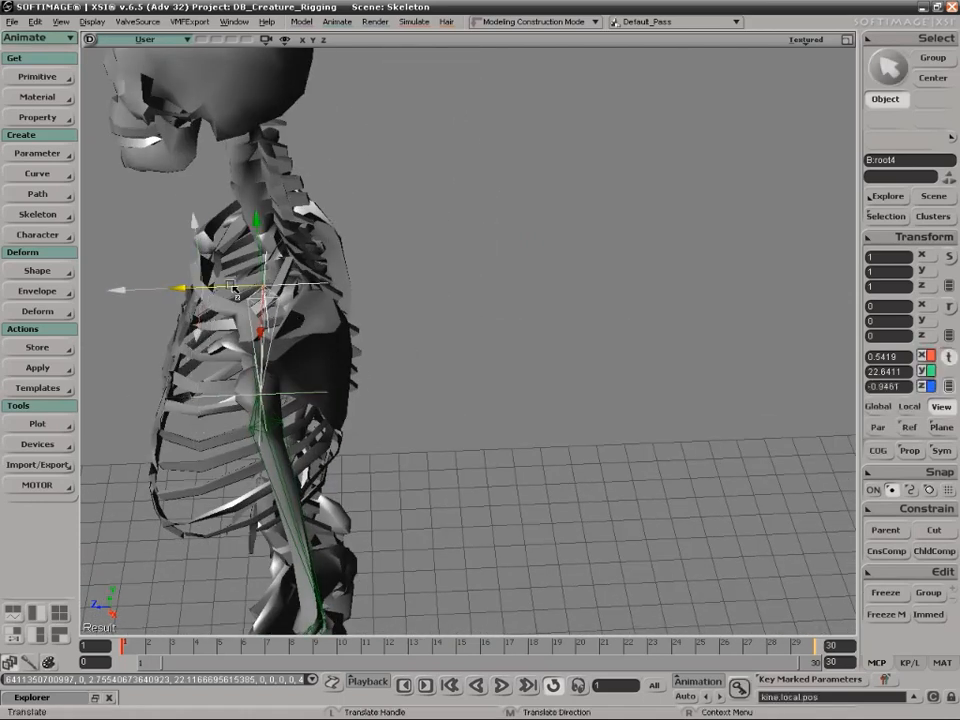
Adjust the clavicle chain's effector to the arm chain's shoulder joint with Move Joint, and clear the selection.
{"action": "key", "text": "ctrl+j"}
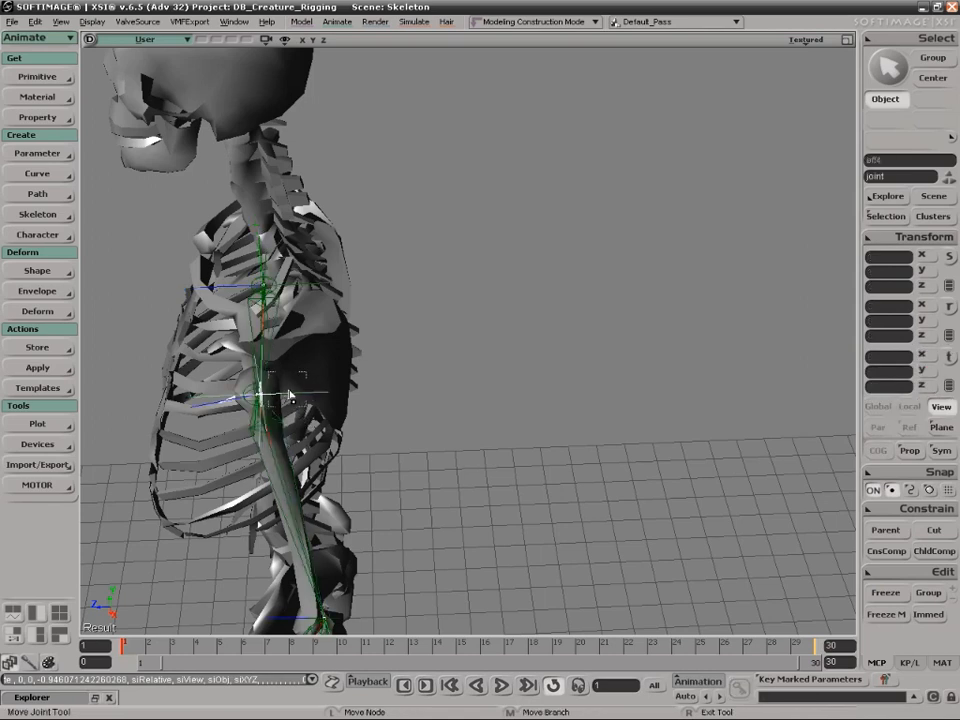
{"action": "left_click_drag", "start_coordinate": [279, 397], "coordinate": [273, 397]}
{"action": "key", "text": "s"}
{"action": "right_click_drag", "start_coordinate": [259, 397], "coordinate": [357, 385]}
{"action": "middle_click_drag", "start_coordinate": [357, 385], "coordinate": [385, 378]}
{"action": "key", "text": "s"}
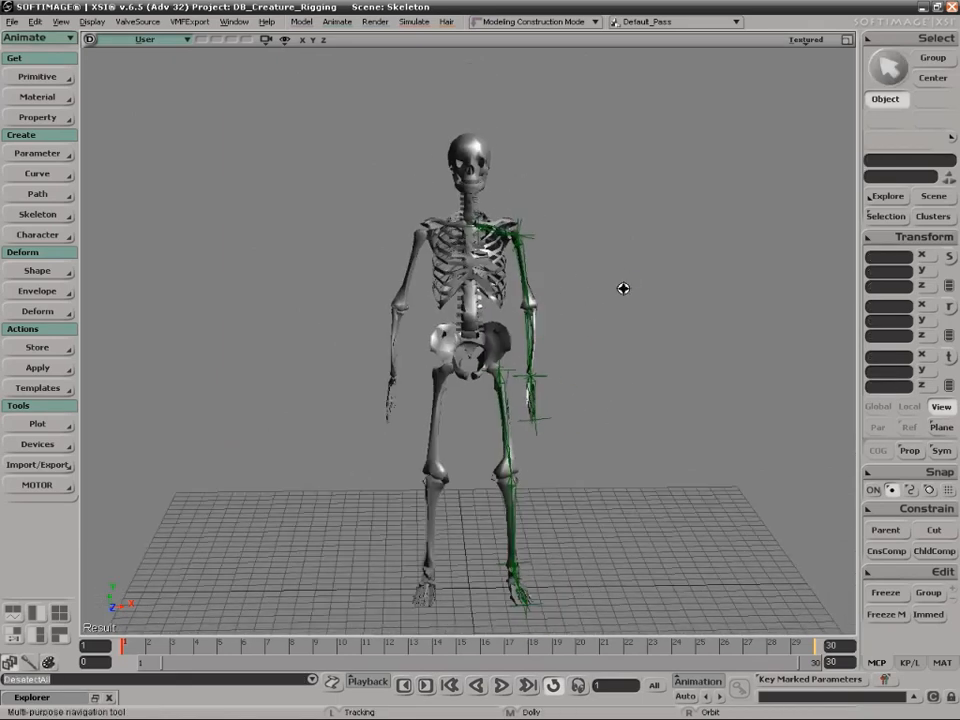